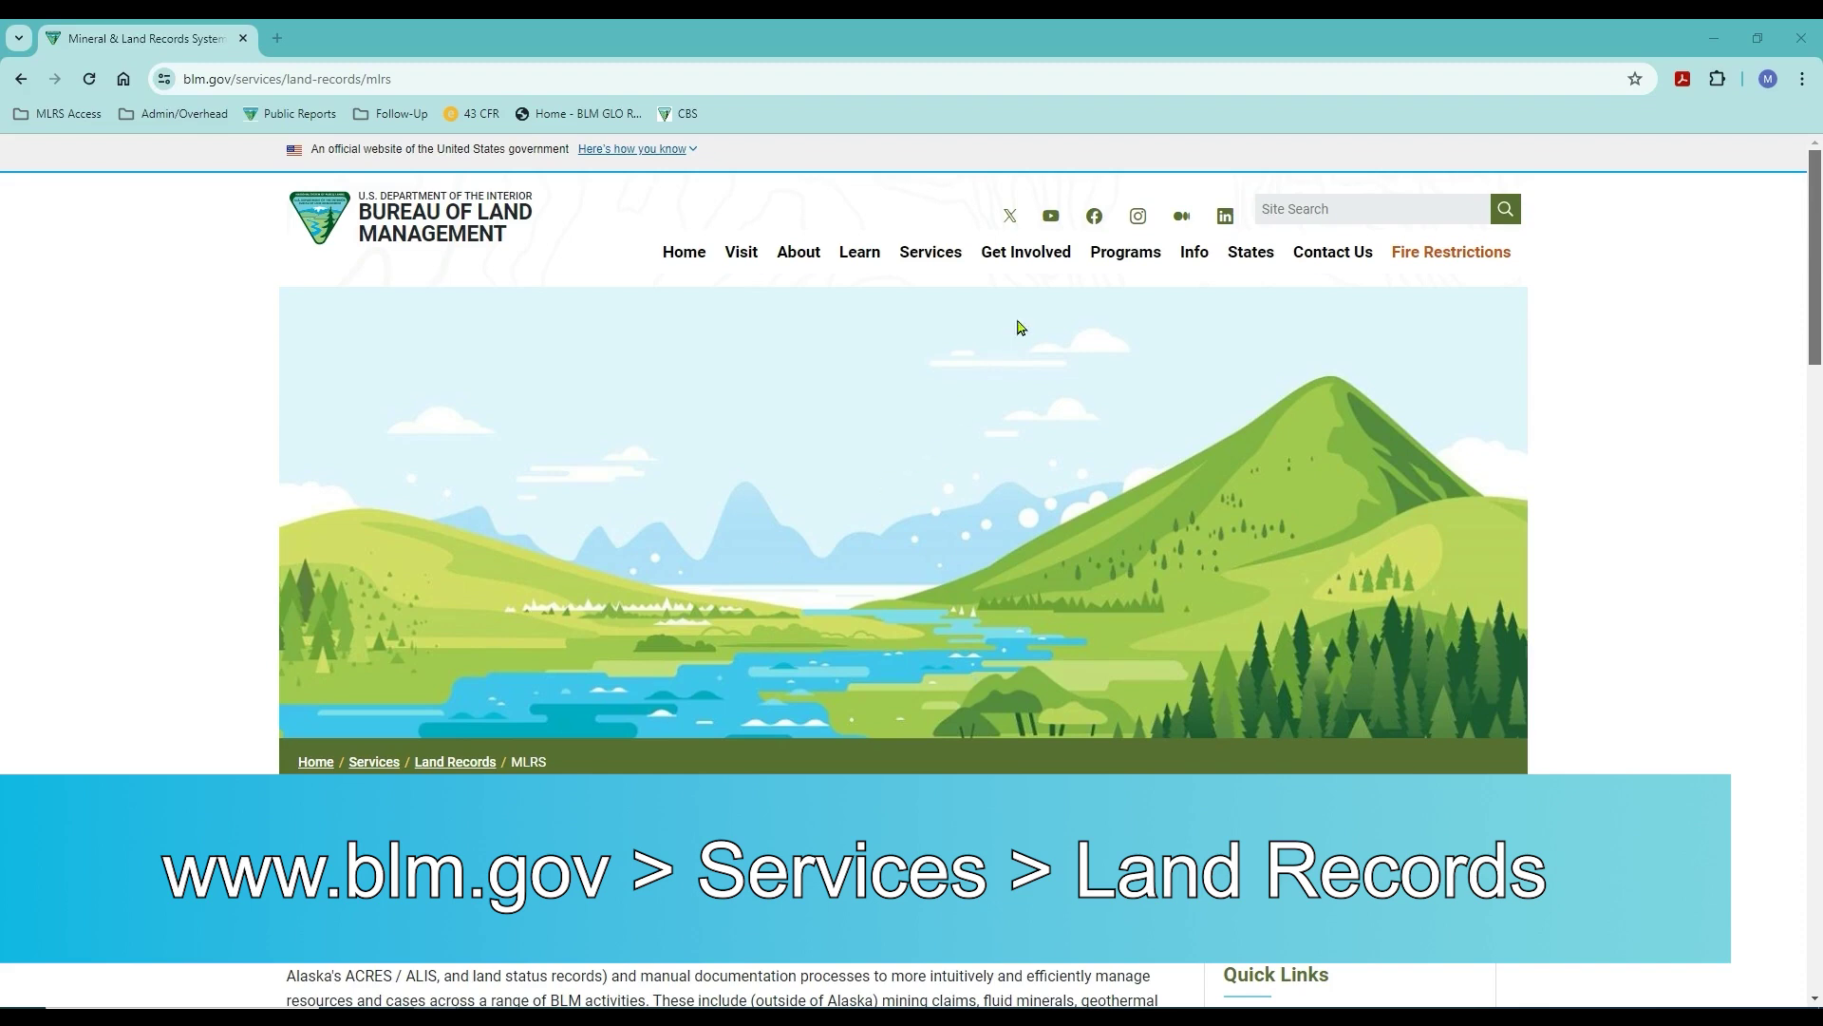
Go from the BLM land records page to the MLRS site and open its Research map.
{"action": "mouse_move", "coordinate": [931, 252]}
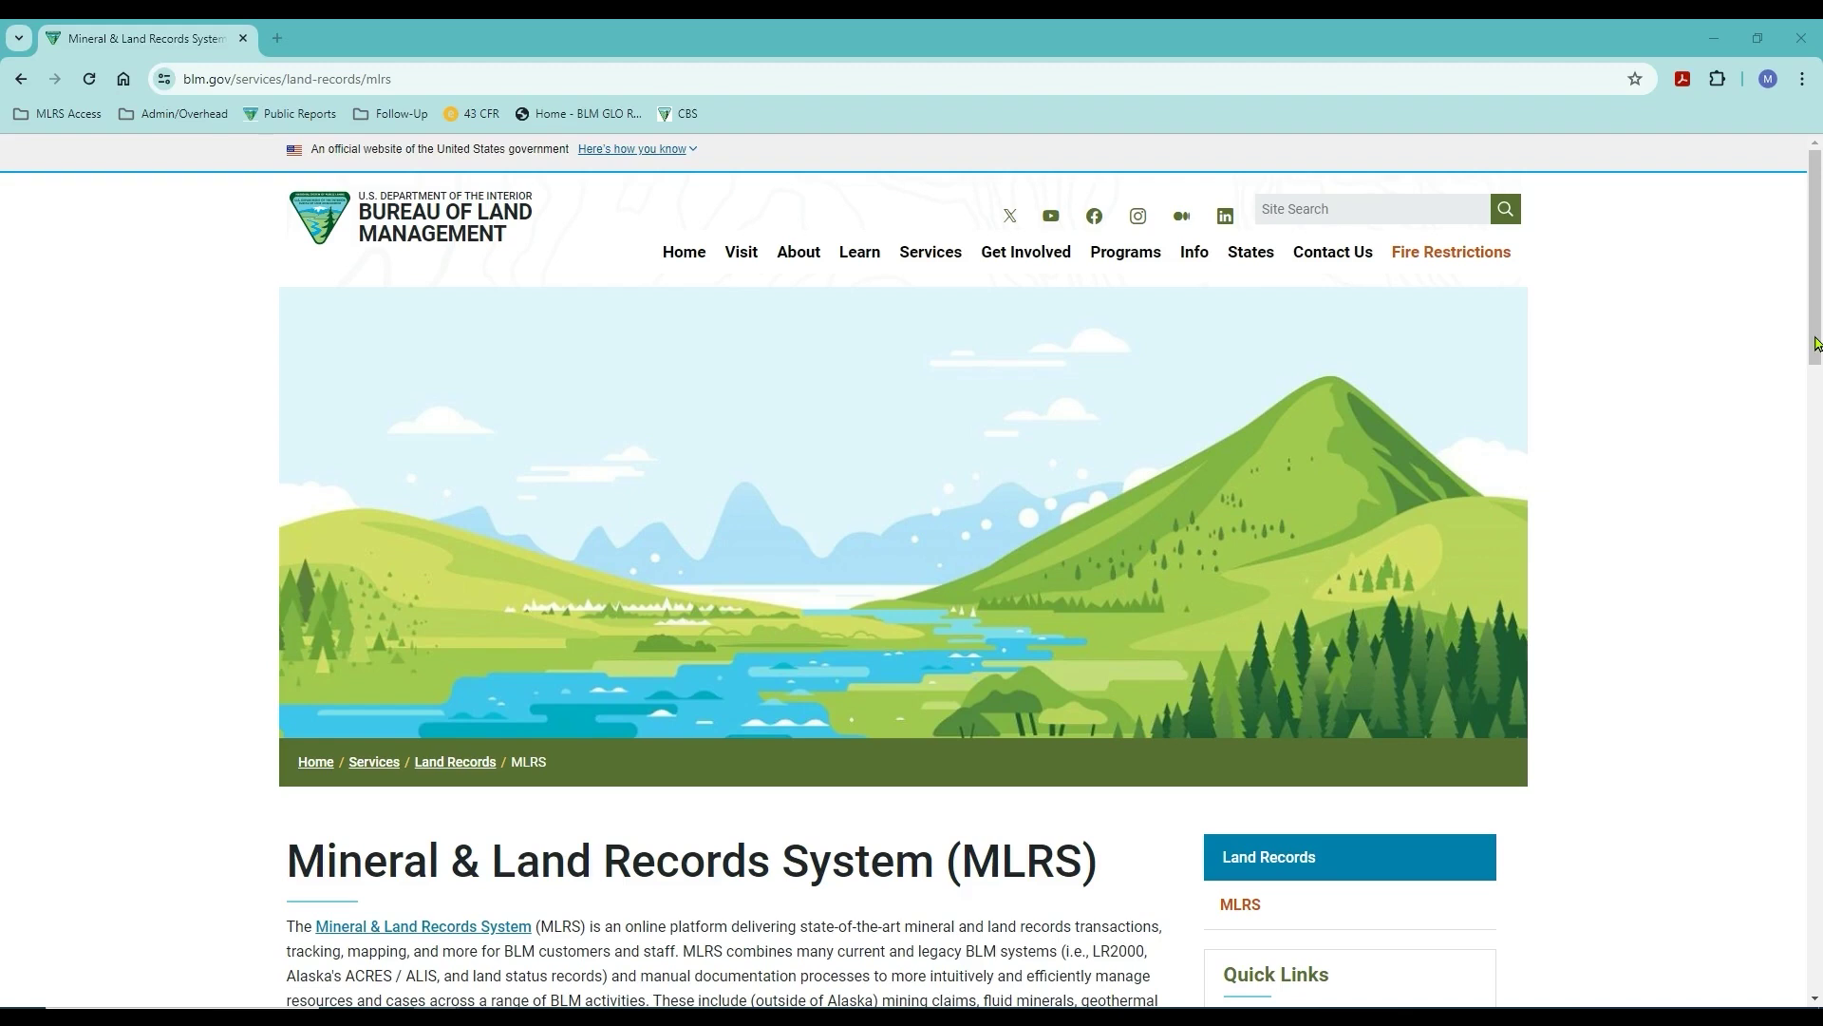
{"action": "left_click_drag", "start_coordinate": [1817, 343], "coordinate": [1798, 507]}
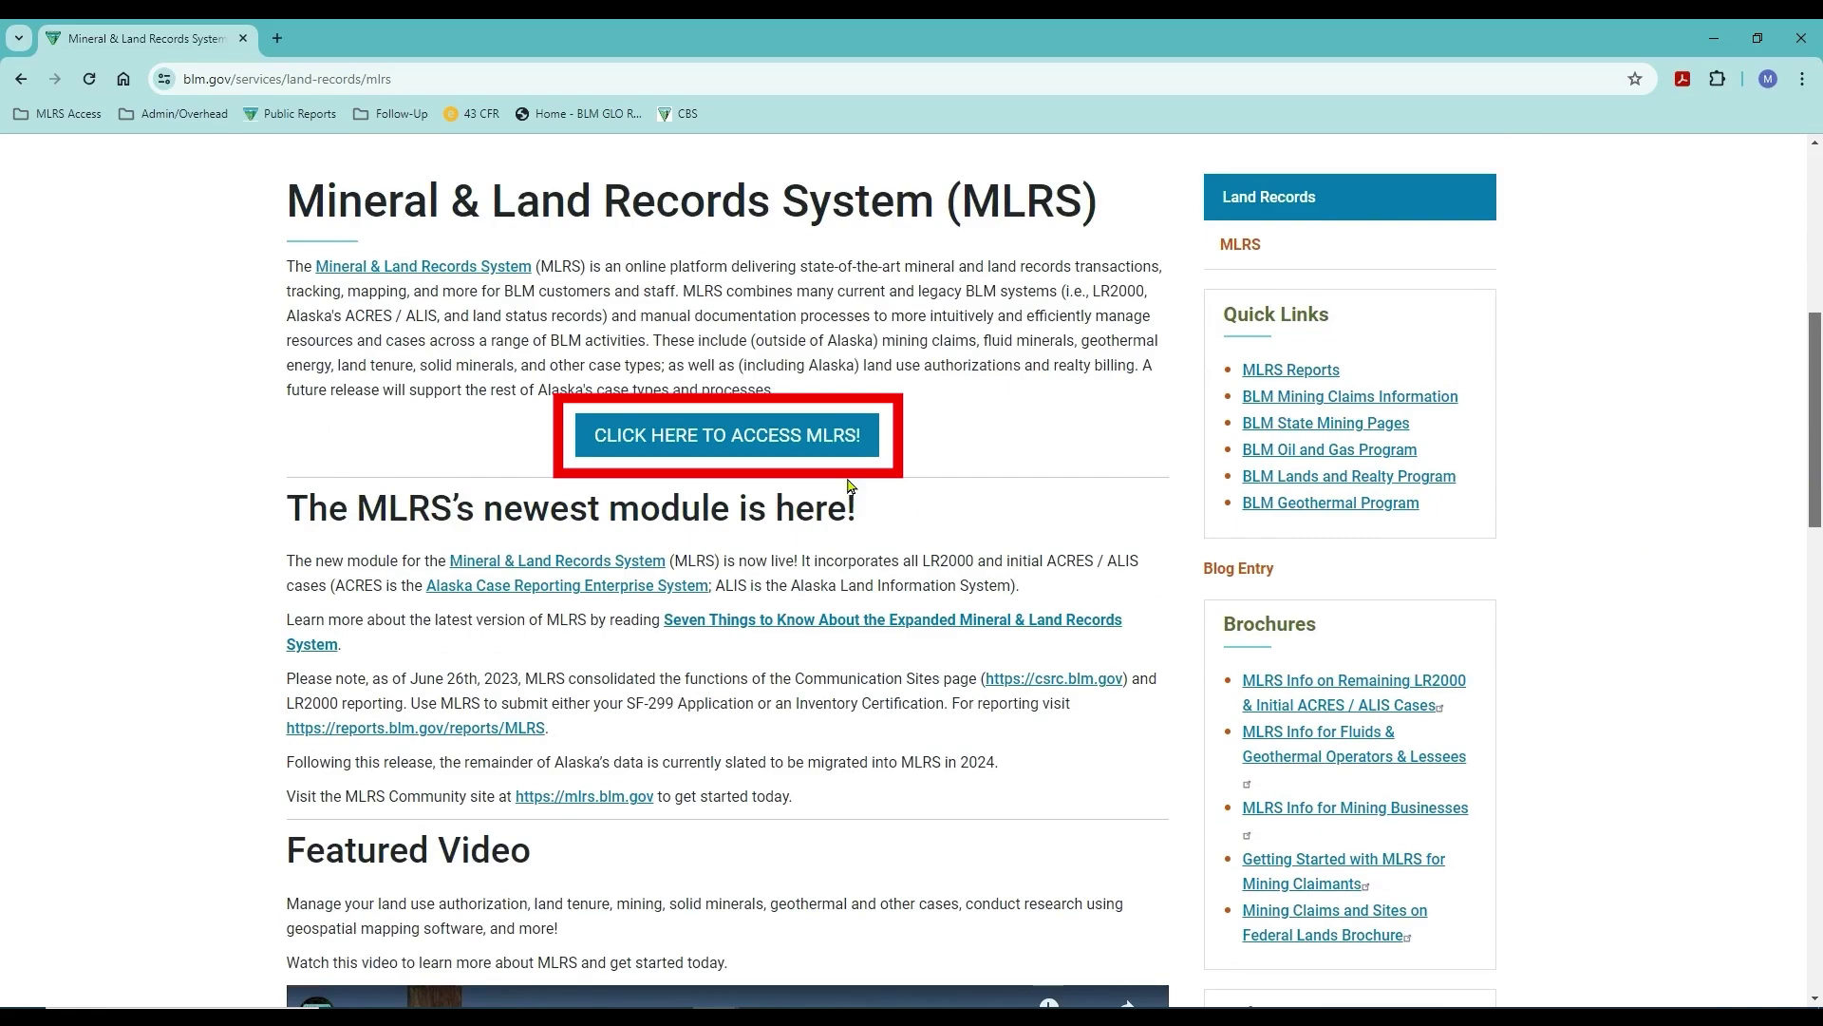
{"action": "left_click", "coordinate": [844, 437]}
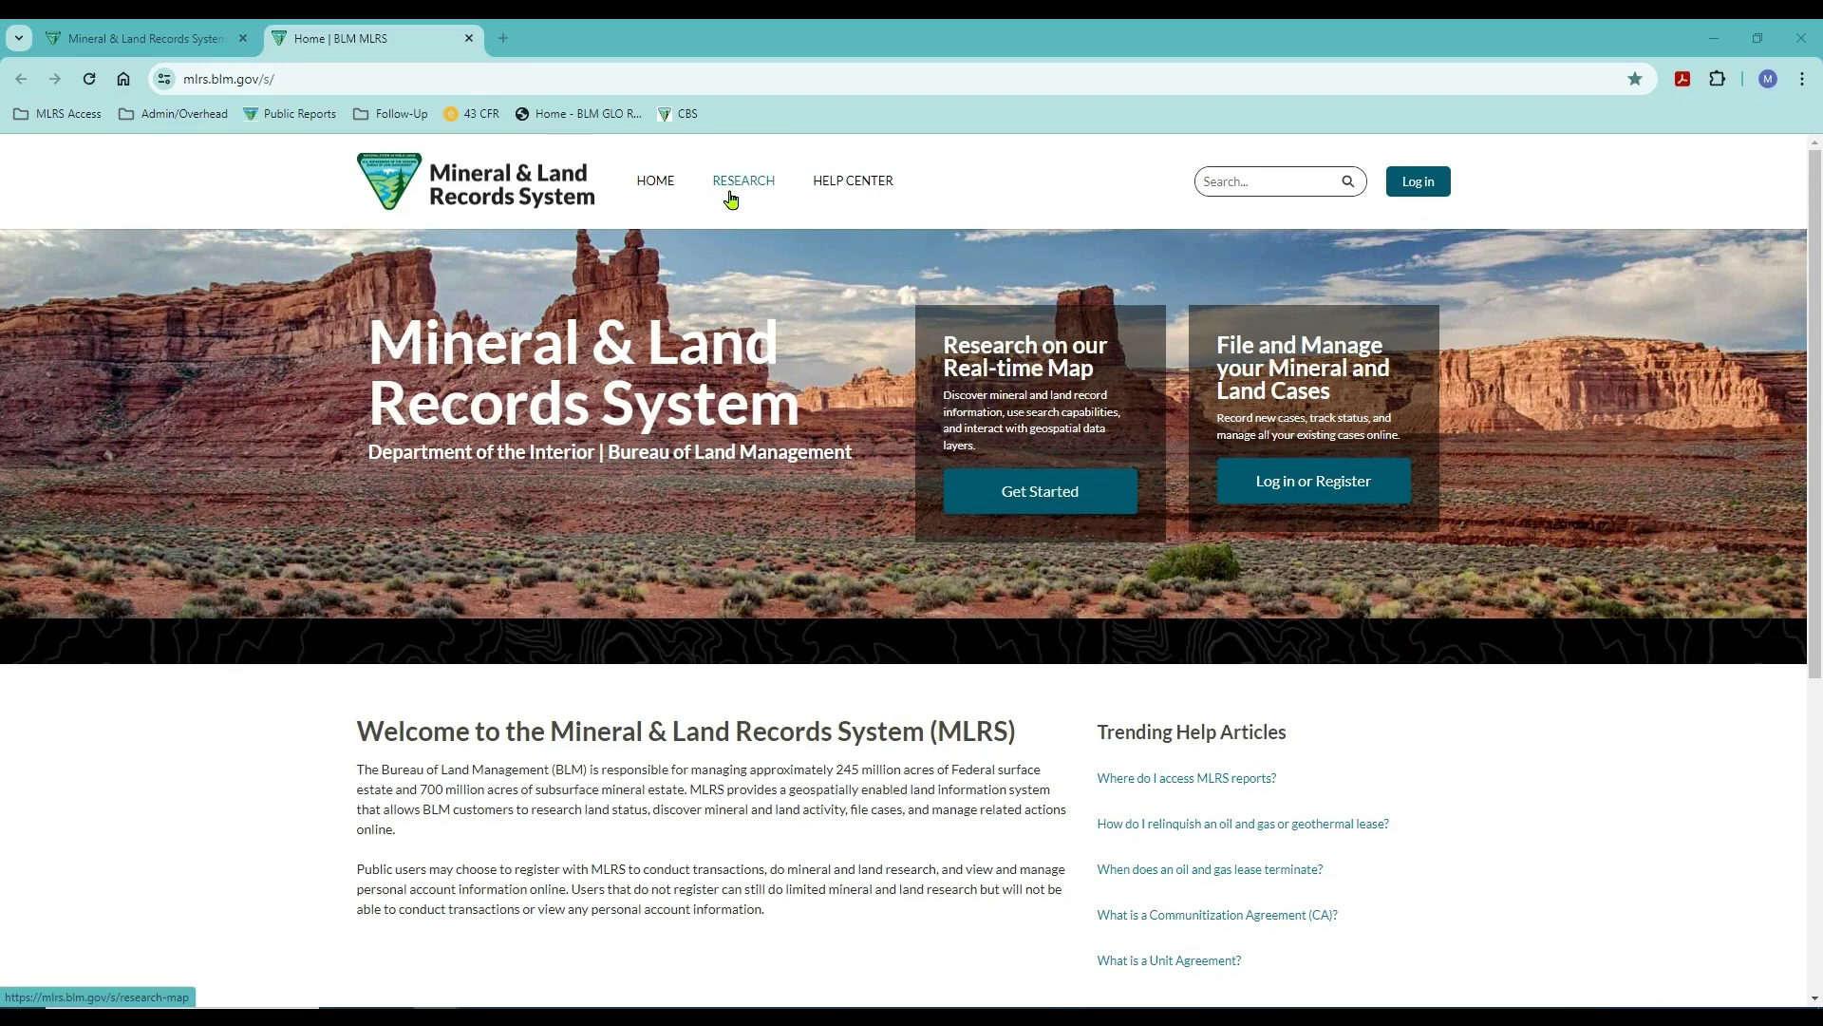
{"action": "left_click", "coordinate": [730, 195]}
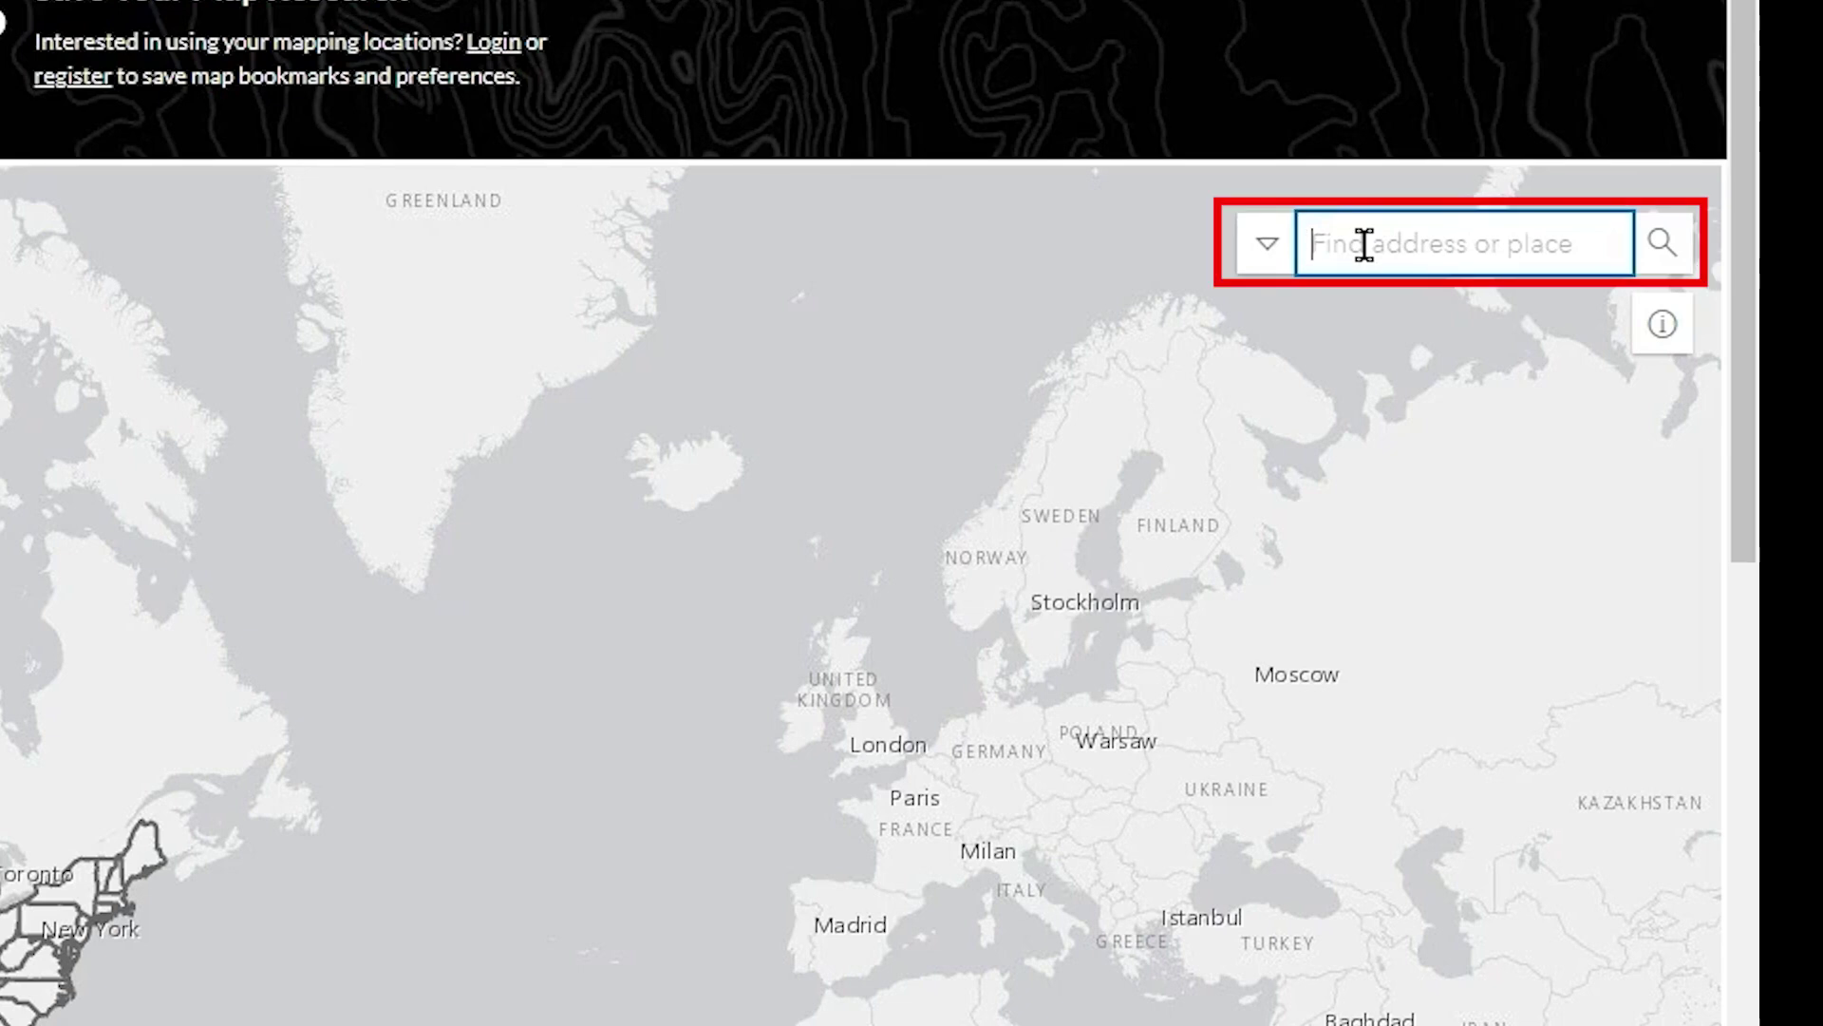
Search the research map for Joshua Tree National Park and go to that location.
{"action": "type", "text": "Joshua T"}
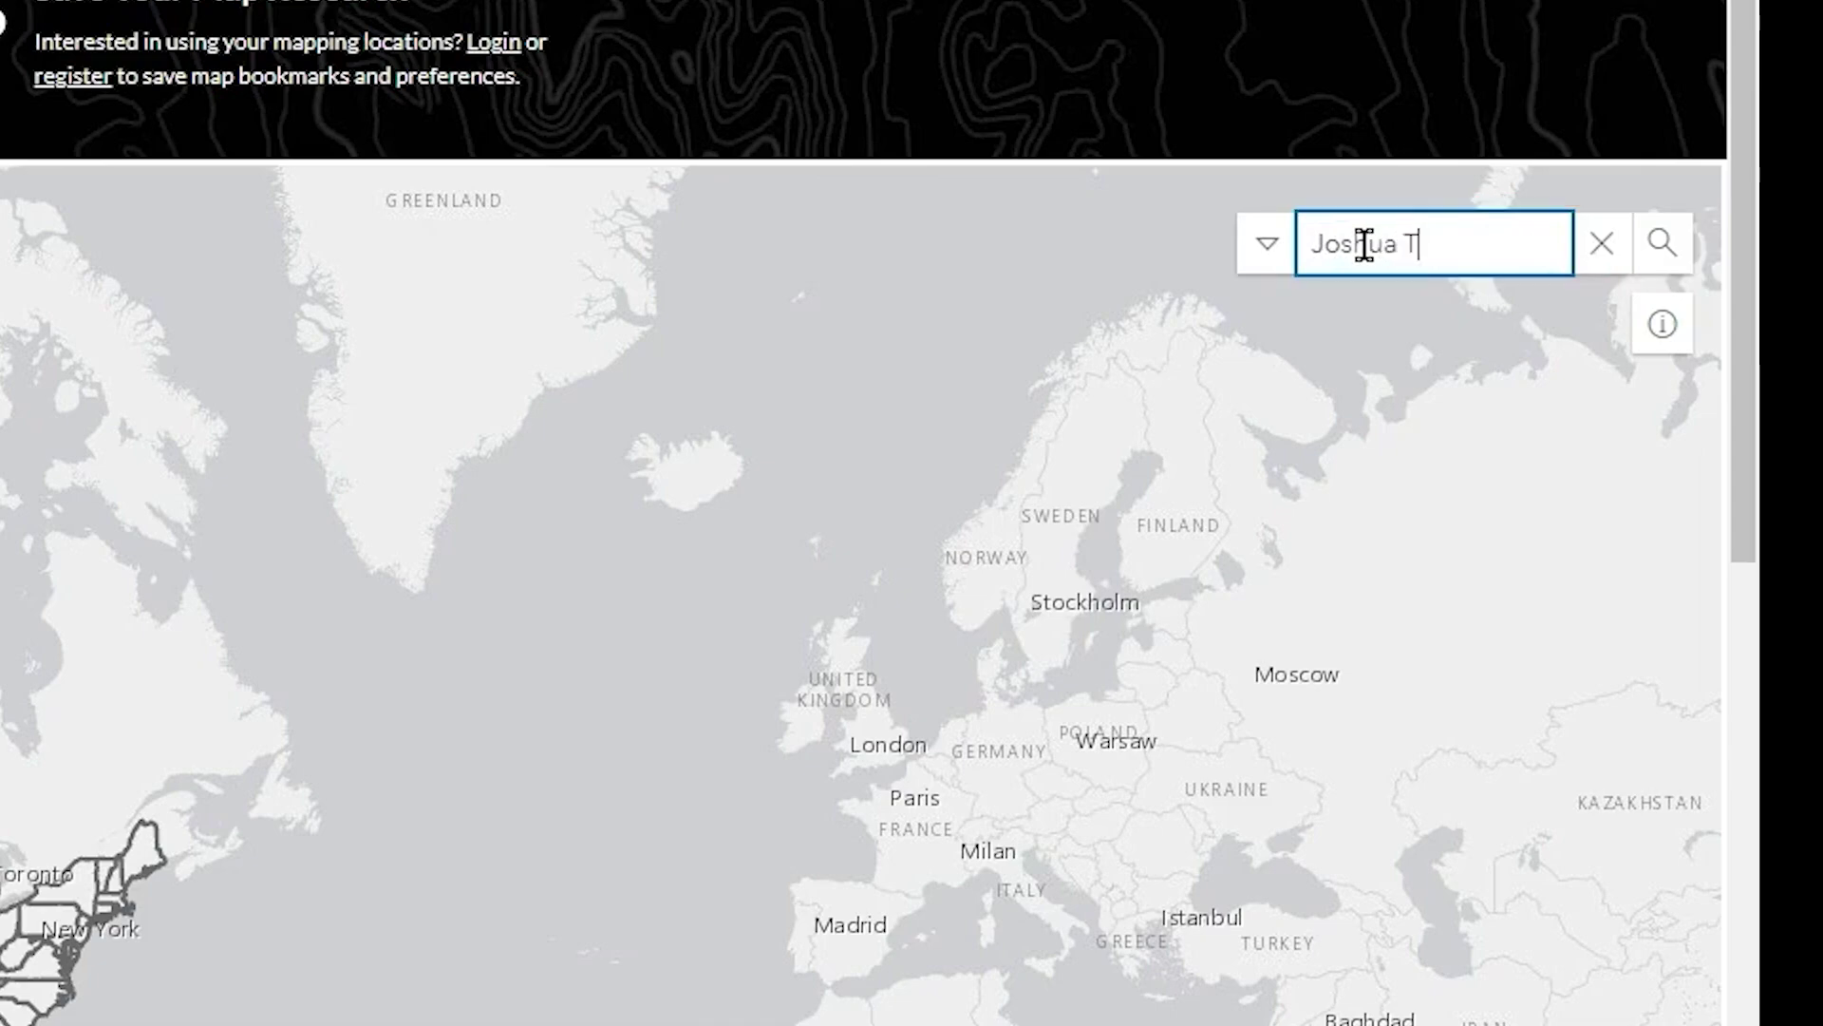
{"action": "type", "text": "ree National Pa"}
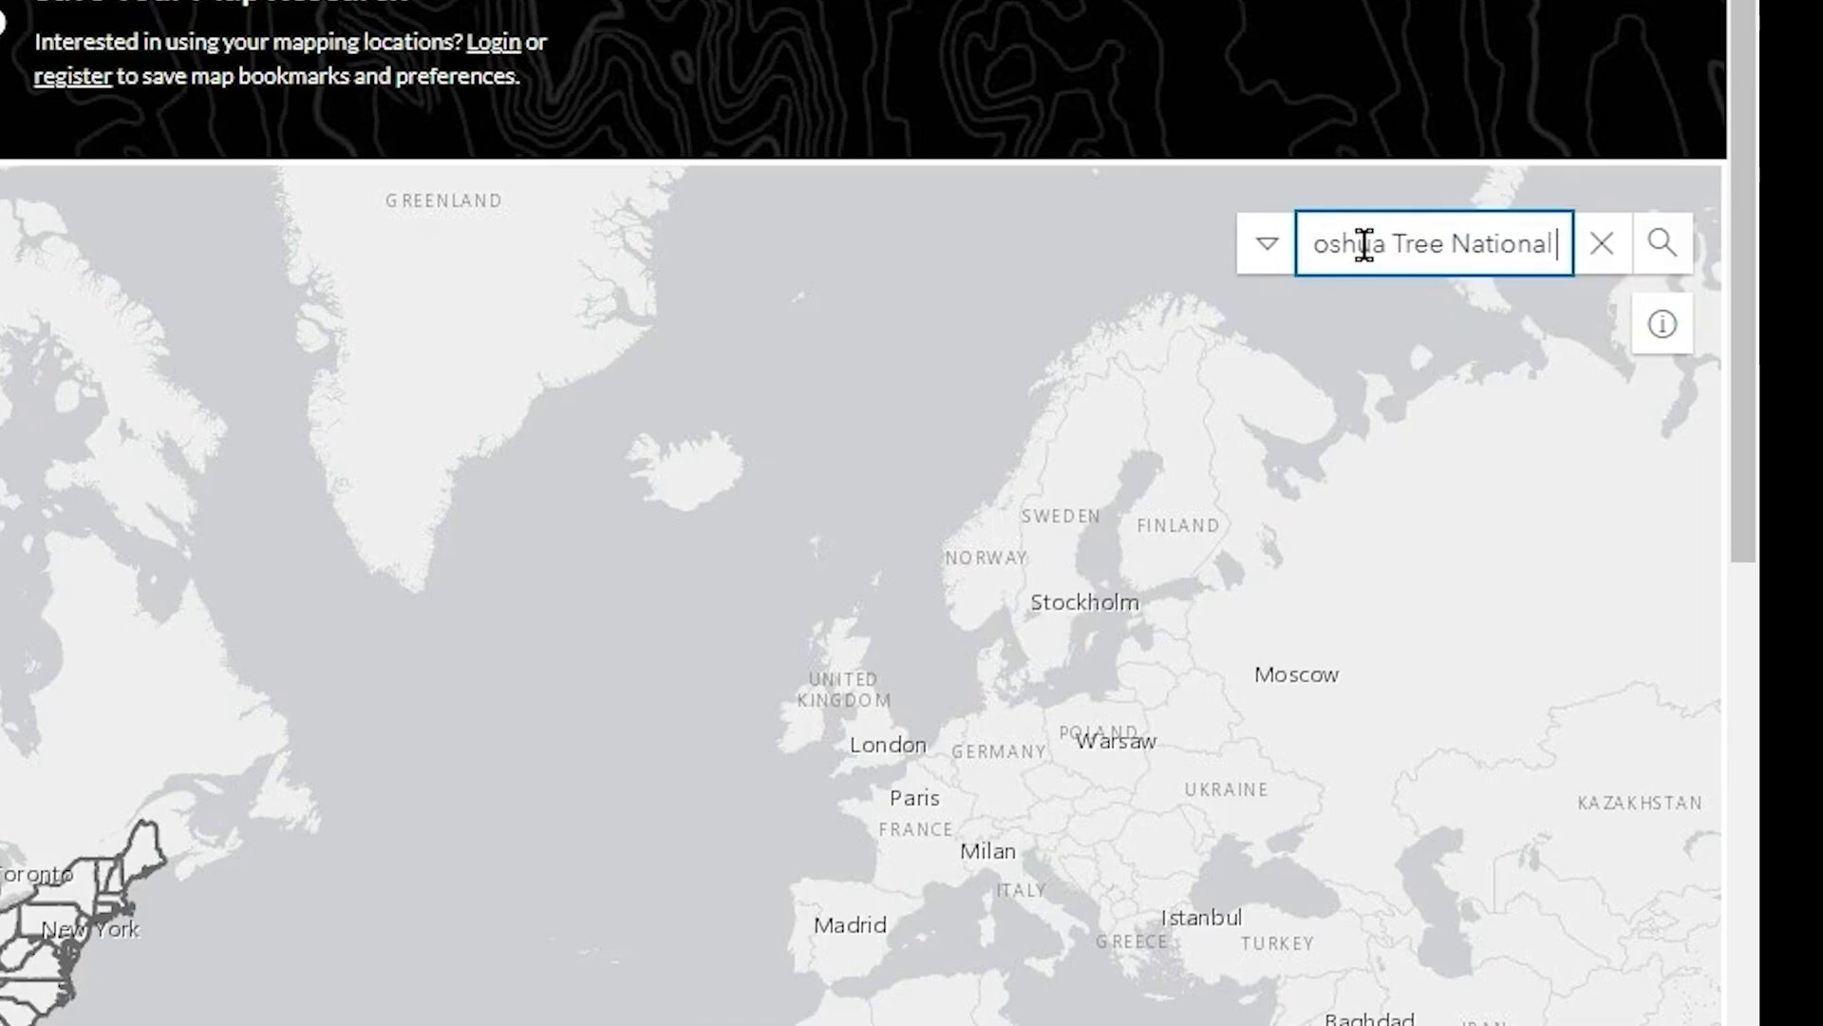
{"action": "type", "text": "rk"}
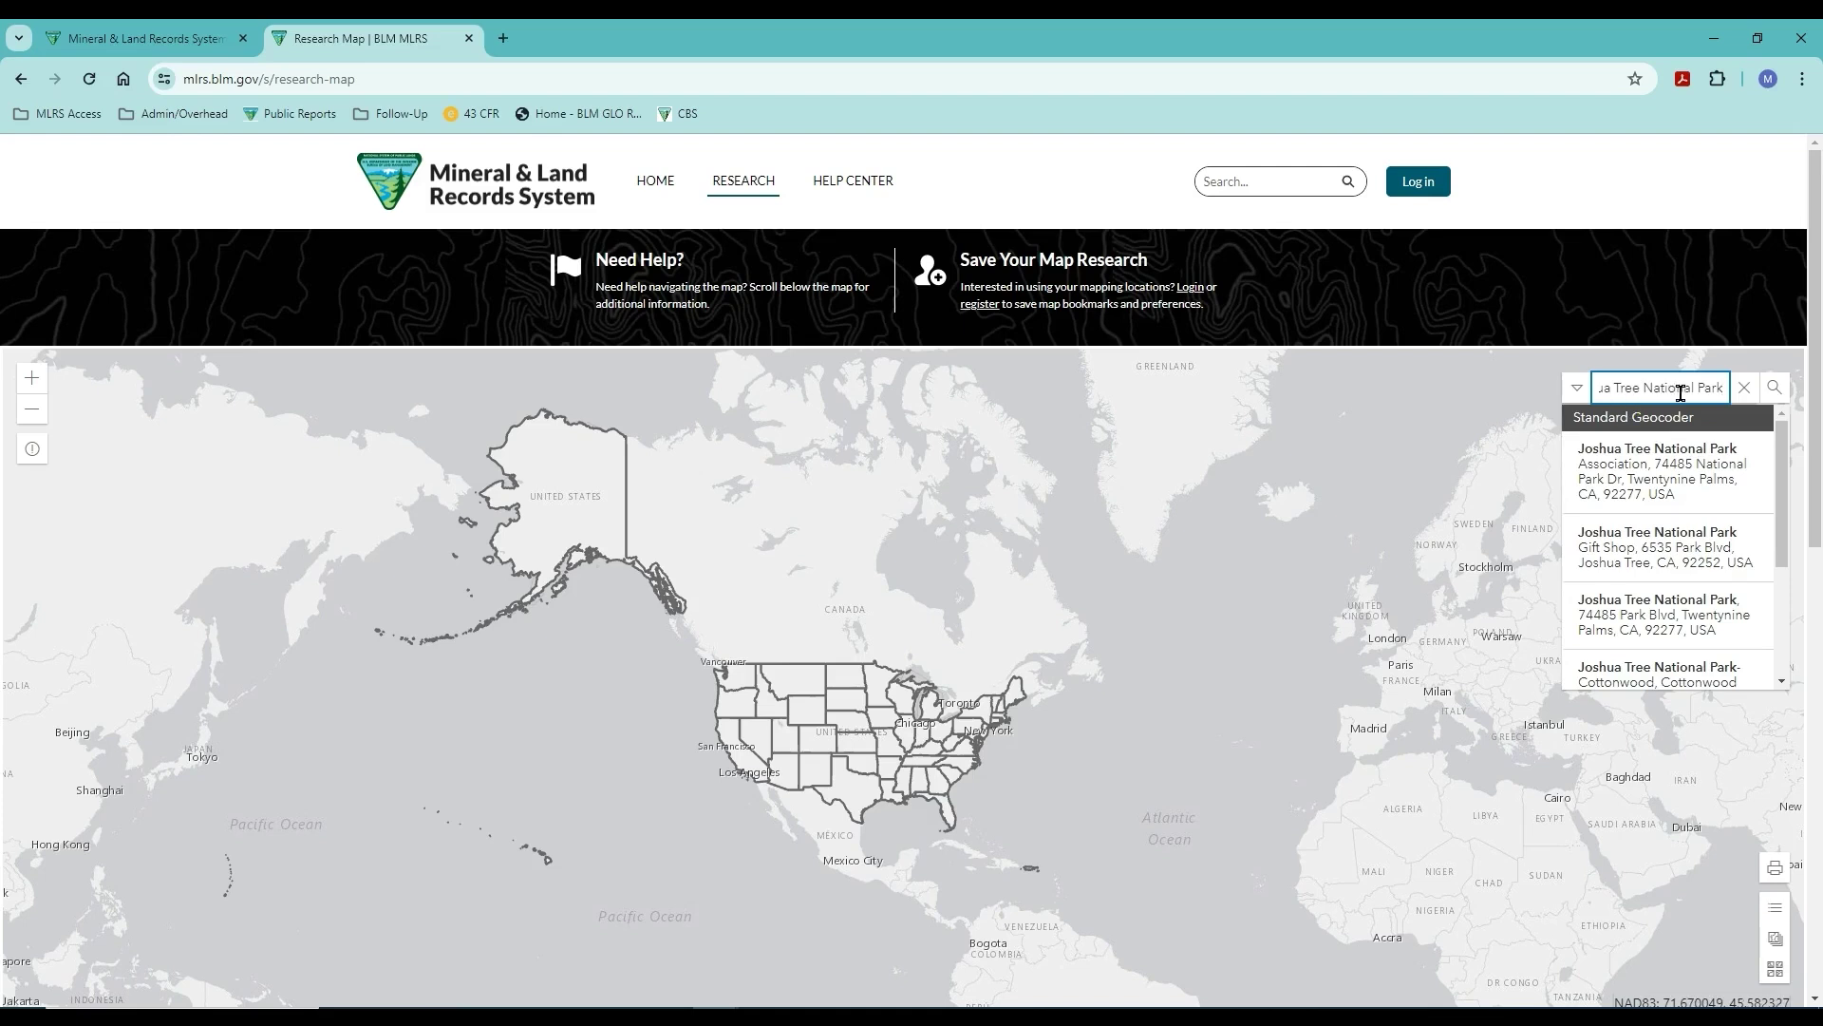
{"action": "left_click", "coordinate": [1780, 395]}
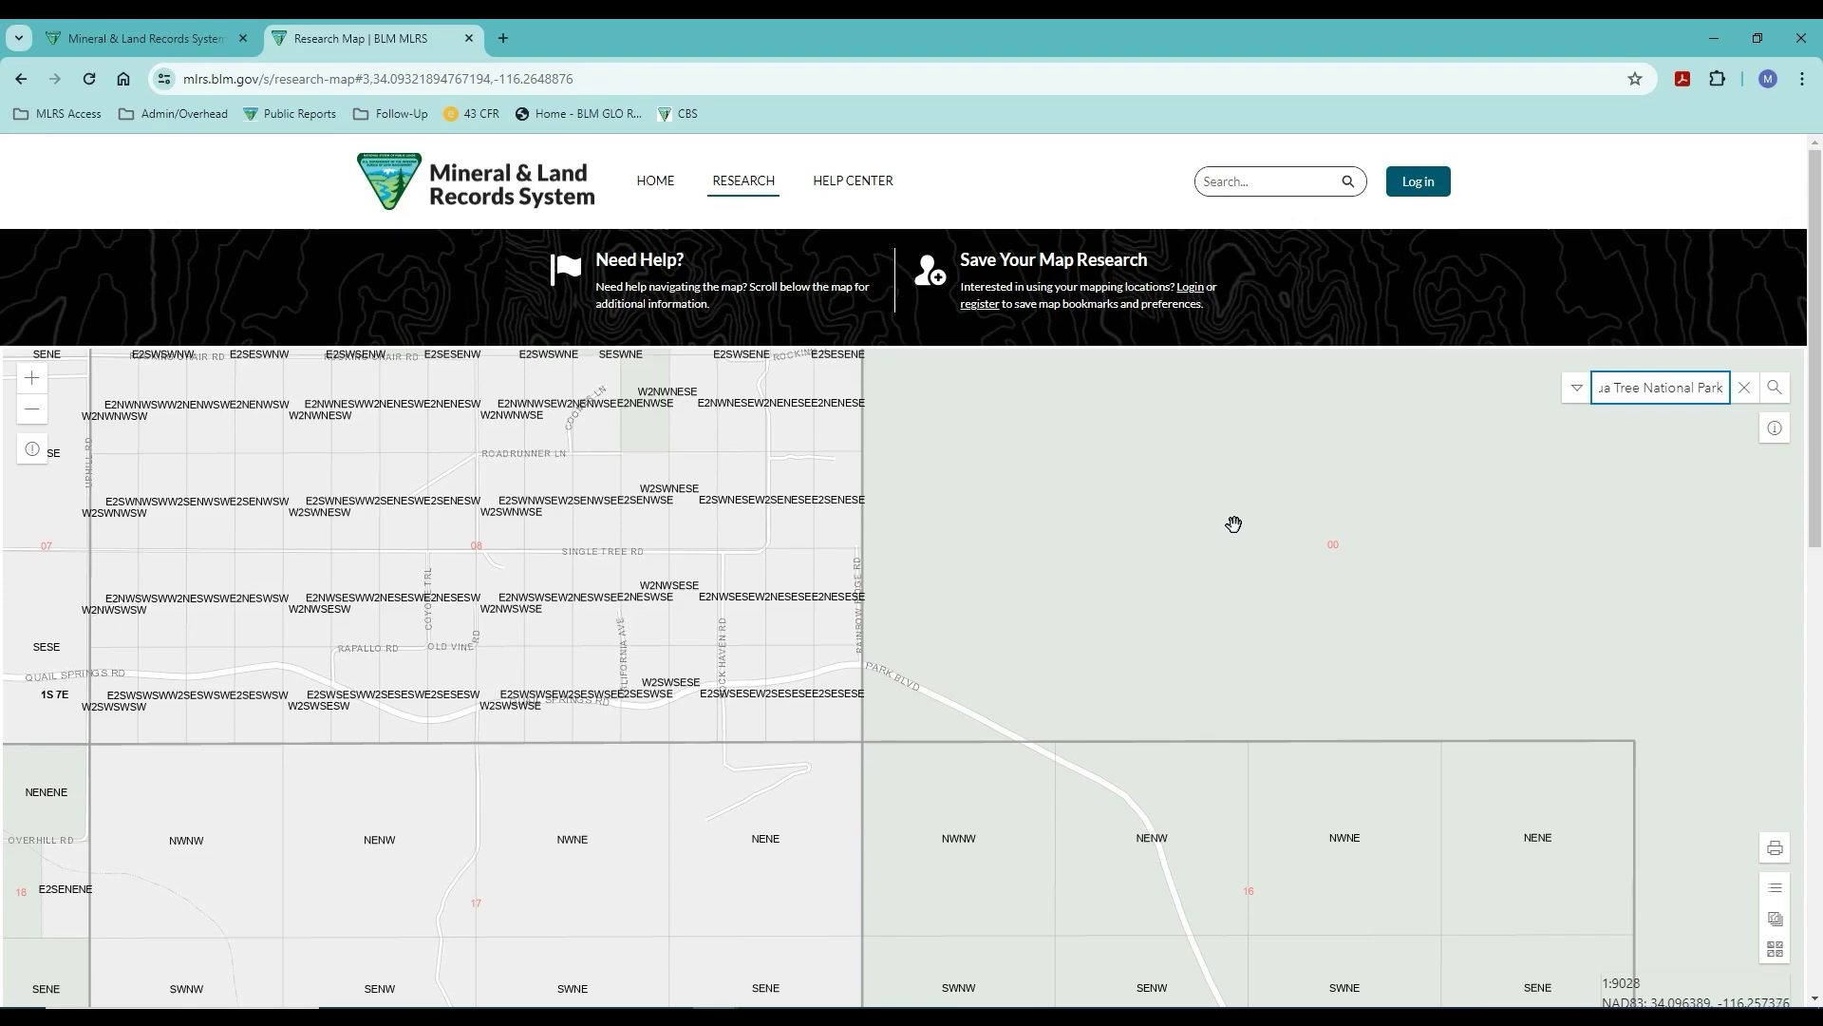
Switch the map around Joshua Tree National Park to the Topographic basemap.
{"action": "left_click", "coordinate": [38, 421]}
{"action": "left_click", "coordinate": [42, 423]}
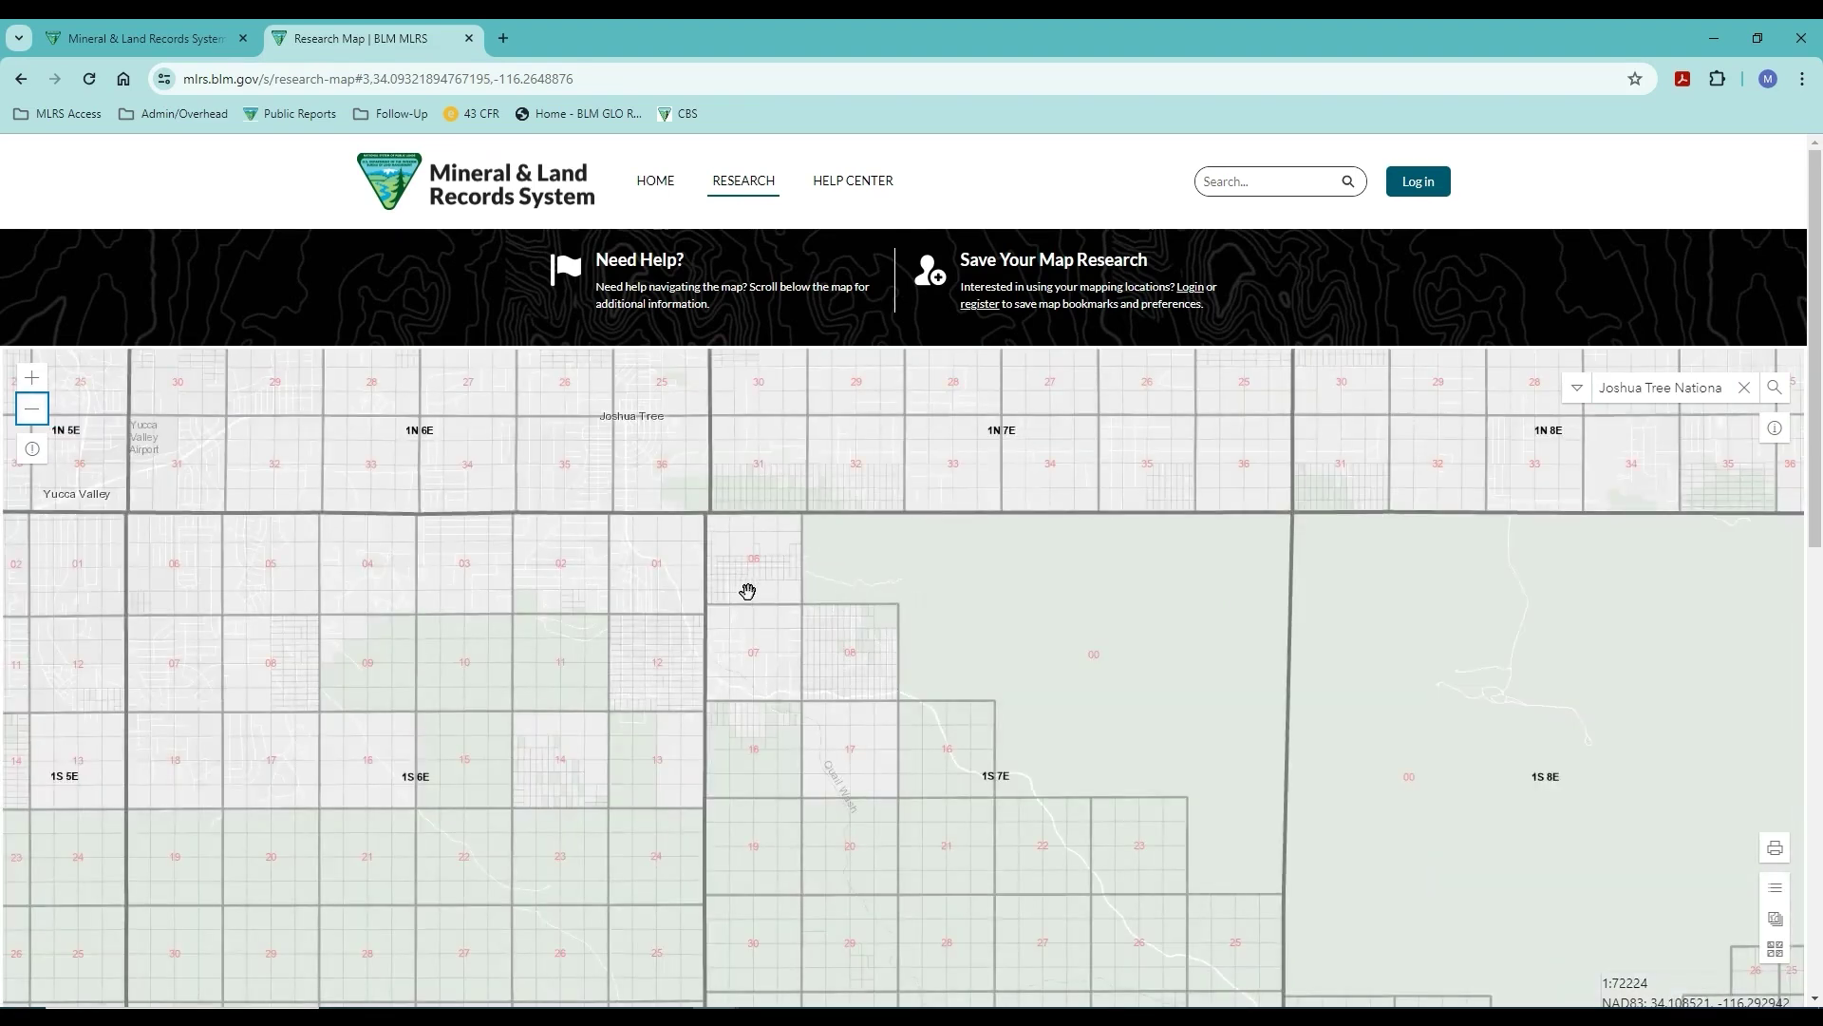
{"action": "scroll", "coordinate": [746, 591], "scroll_direction": "down", "scroll_amount": 1}
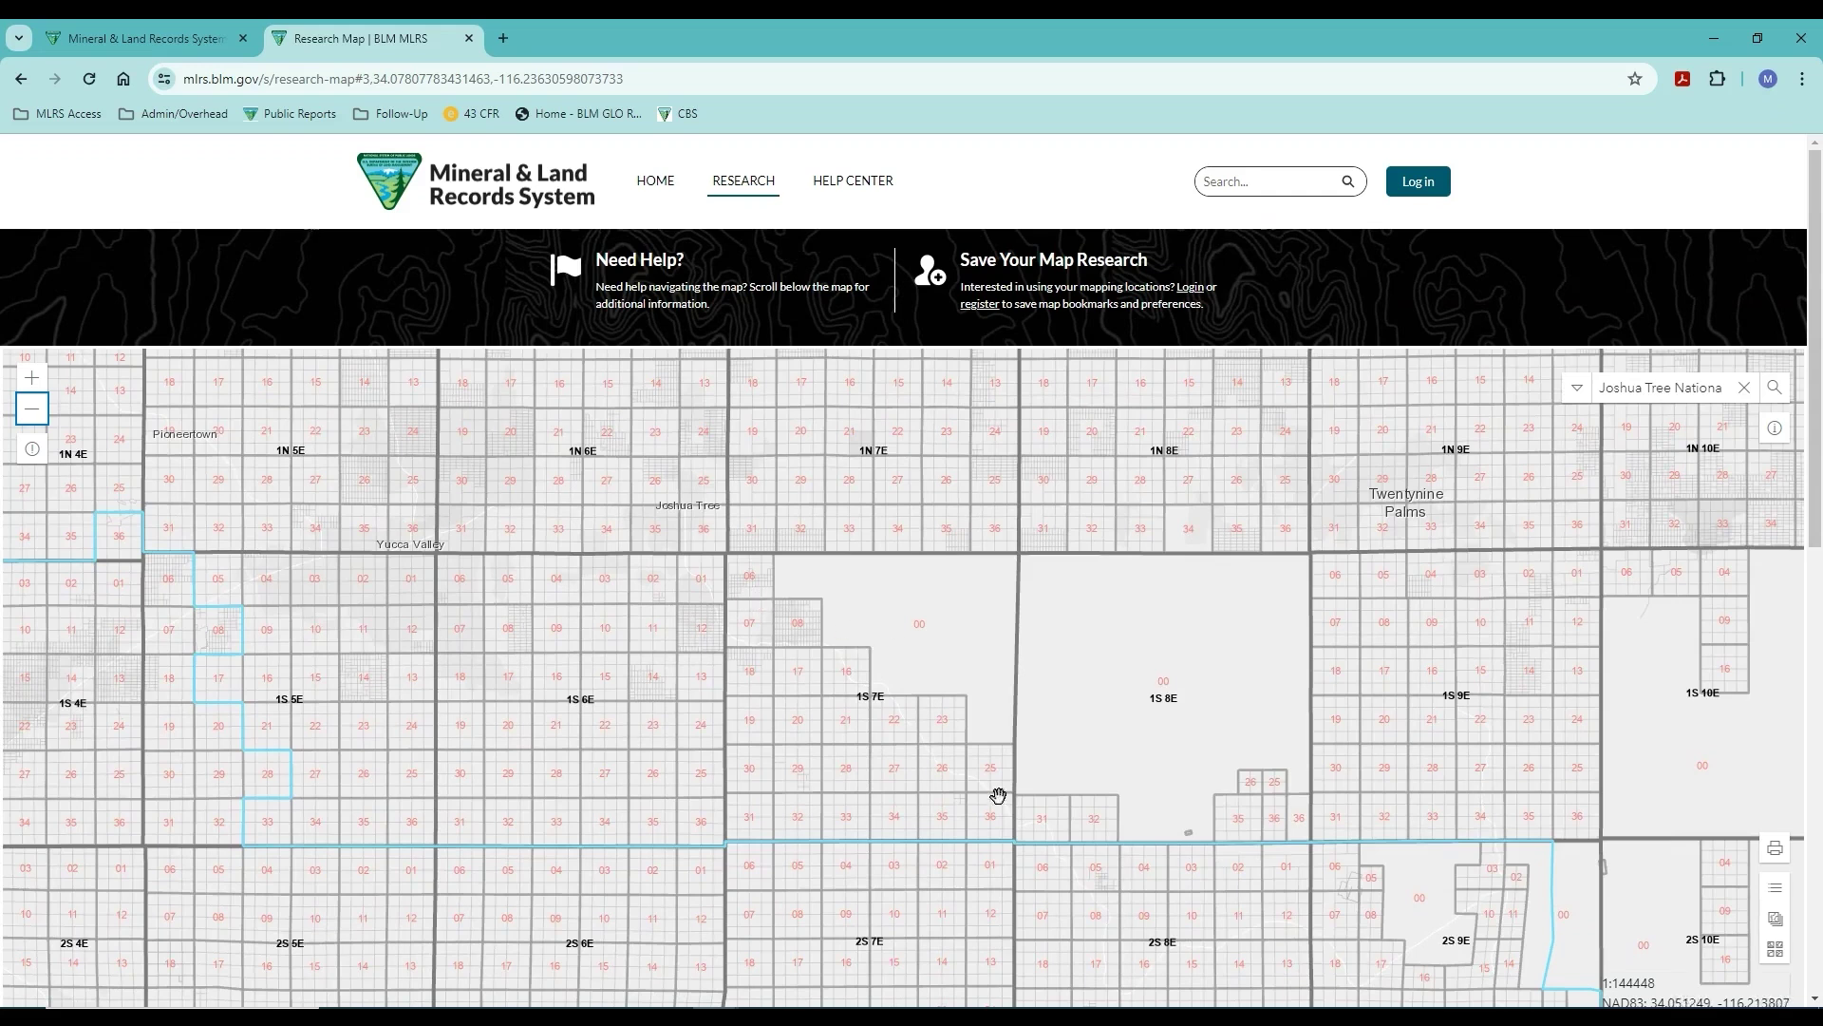
{"action": "left_click", "coordinate": [1773, 961]}
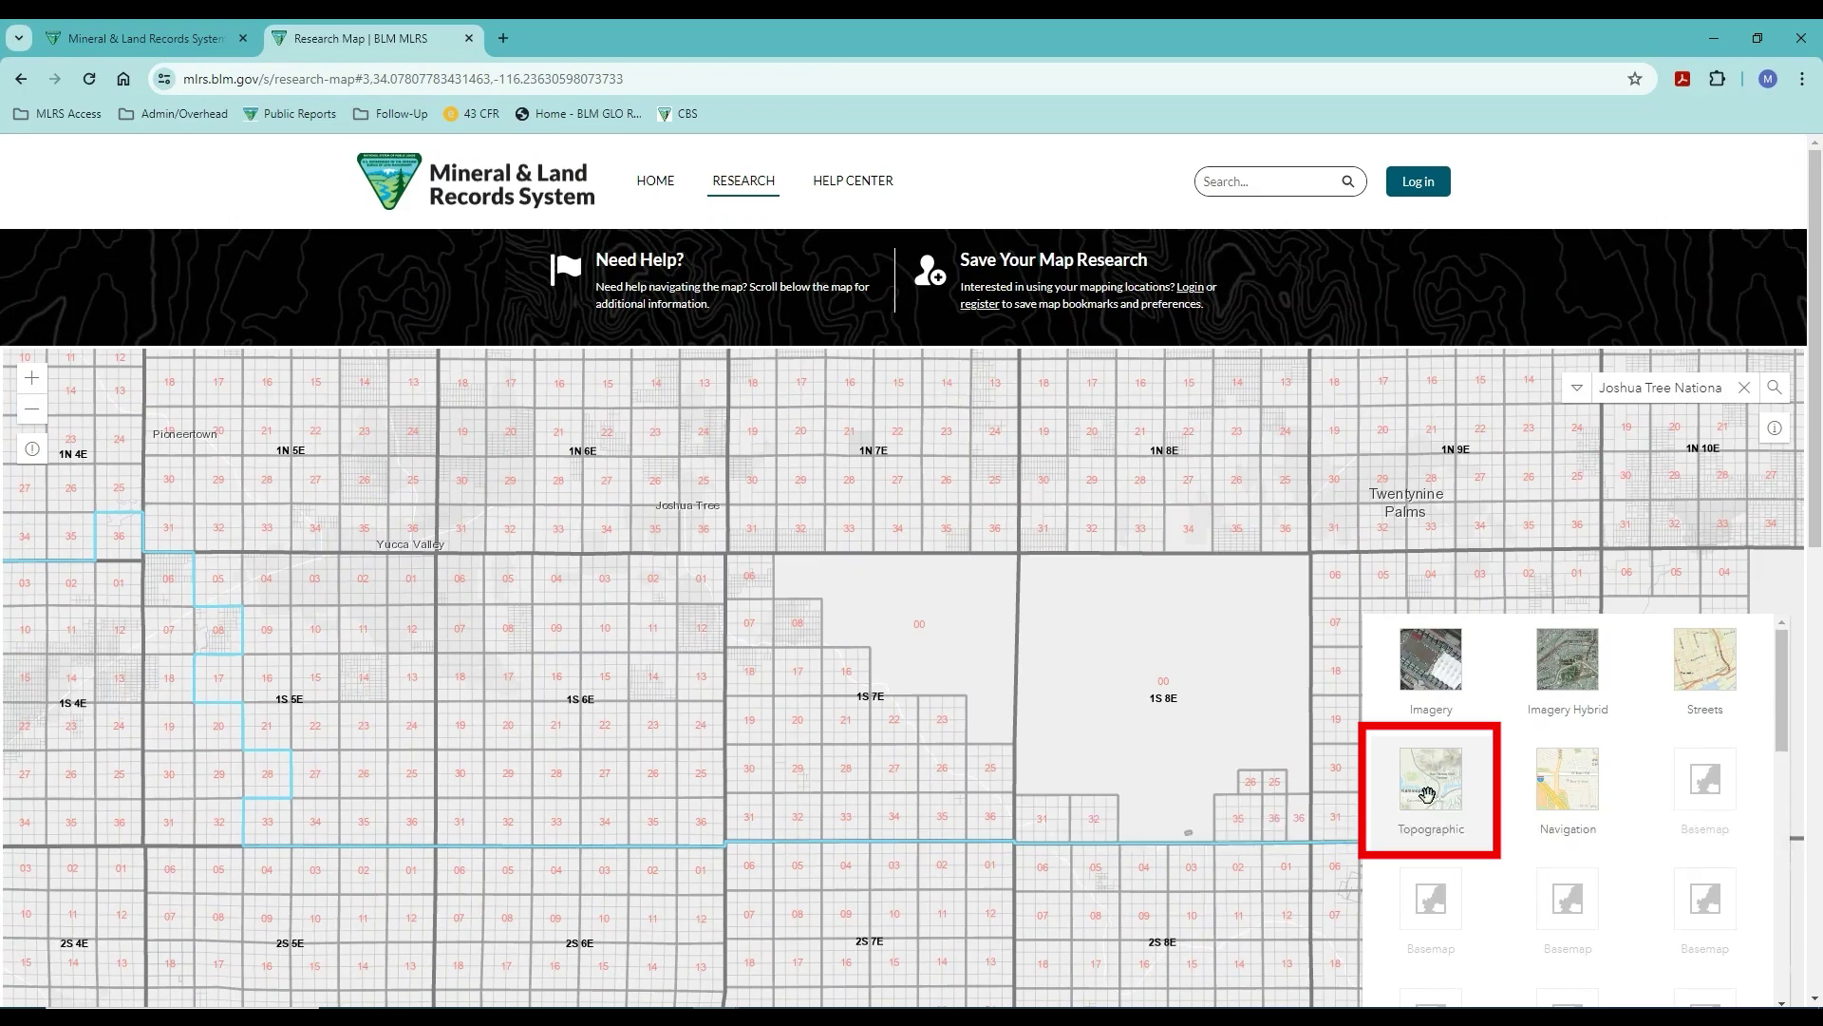
{"action": "left_click", "coordinate": [1429, 803]}
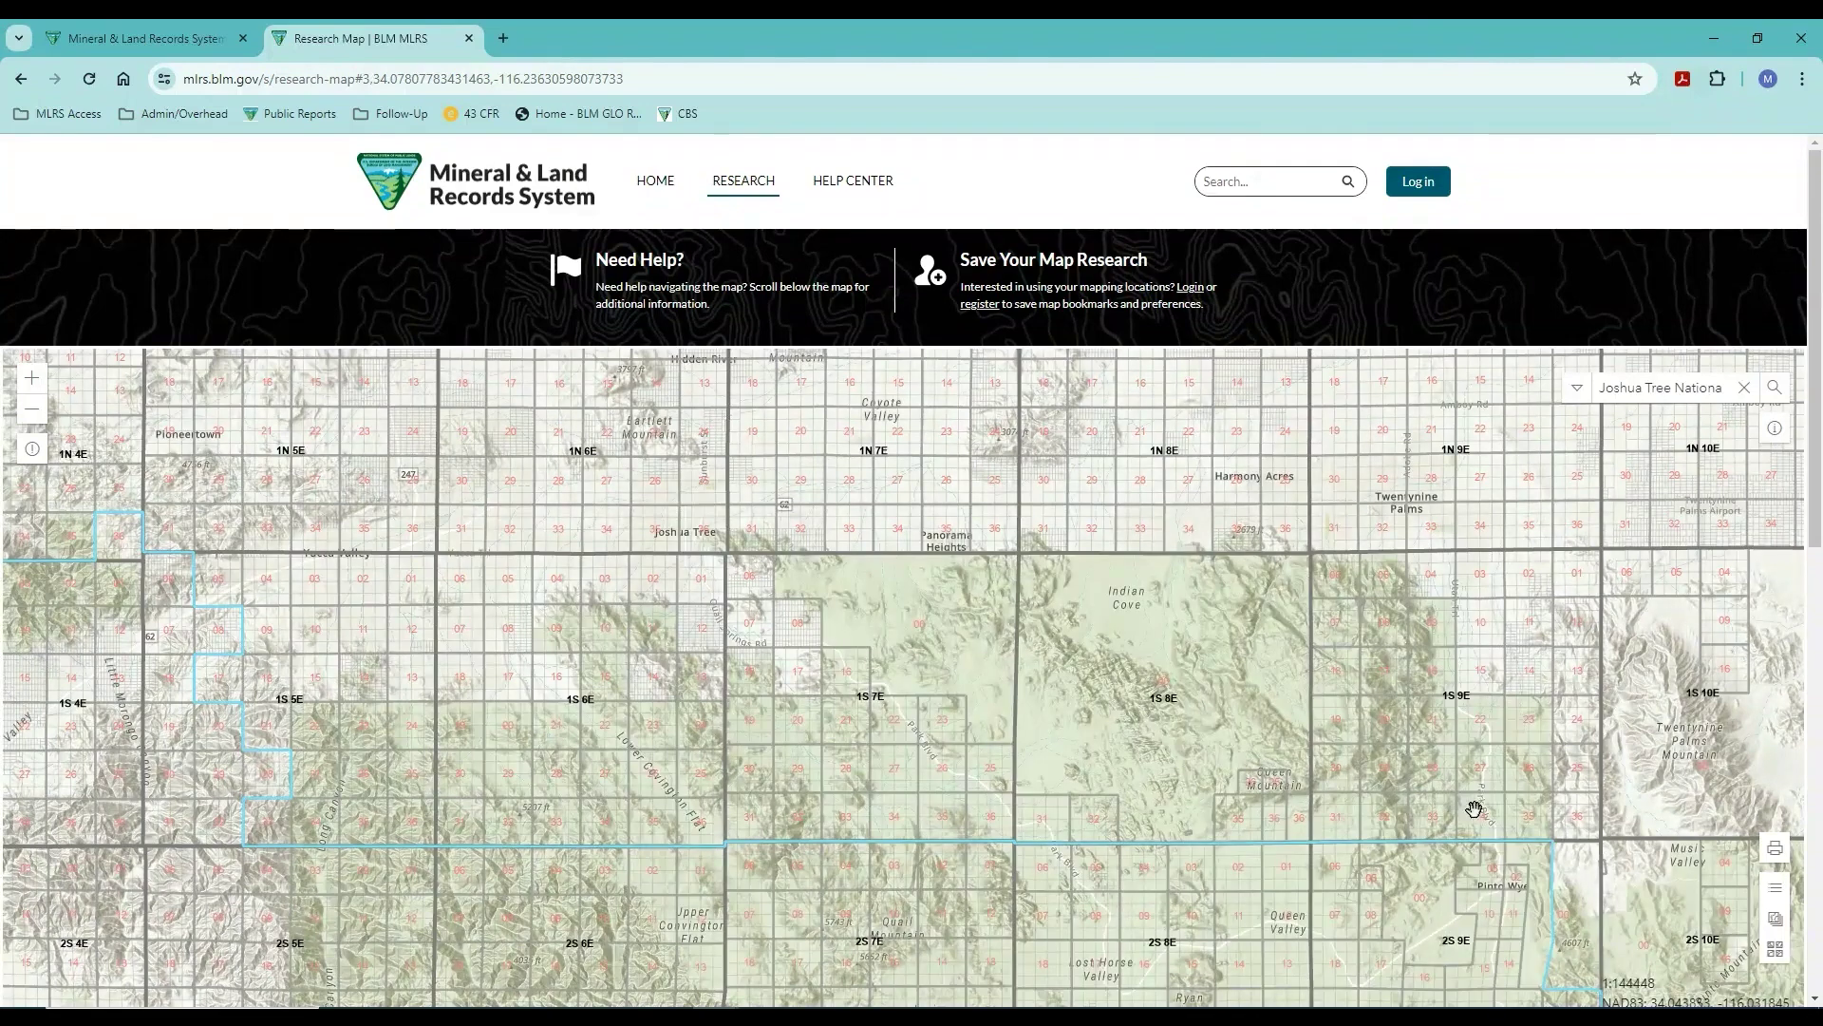
Look through the map's data layers and turn off the BLM Public Land Survey System layer.
{"action": "left_click", "coordinate": [1774, 921]}
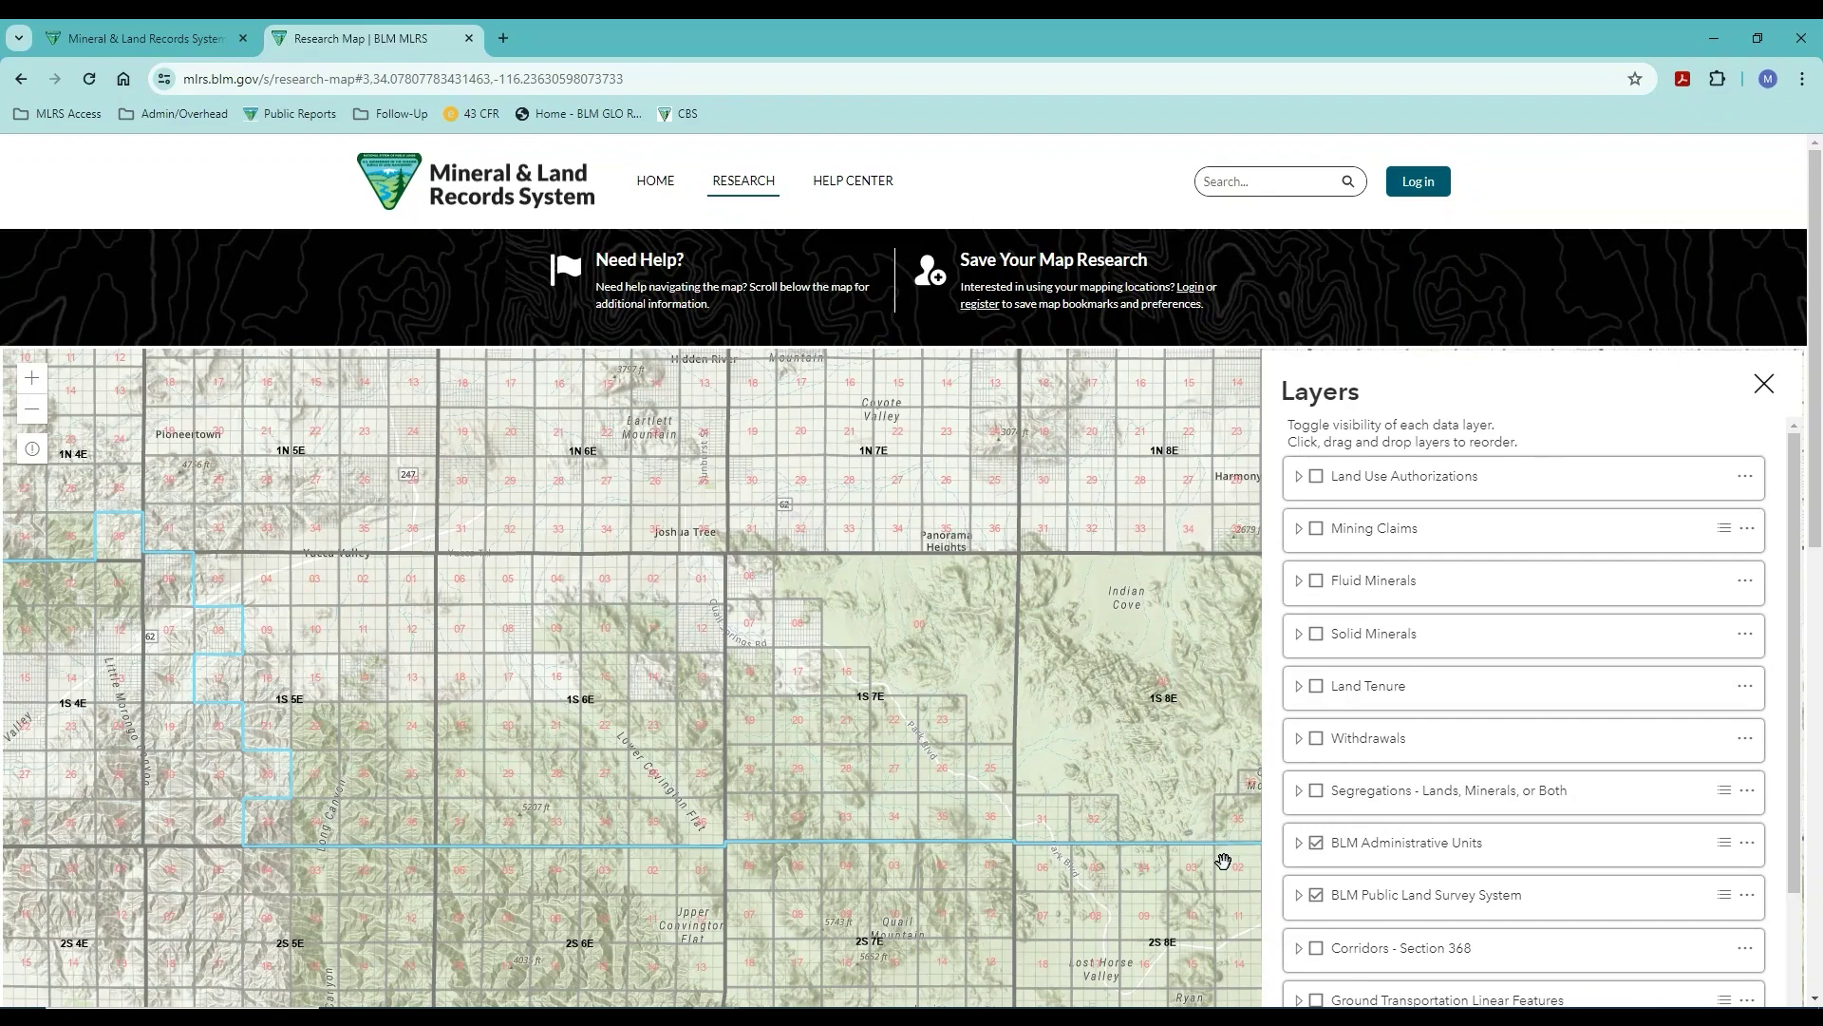
{"action": "left_click_drag", "start_coordinate": [1794, 645], "coordinate": [1781, 729]}
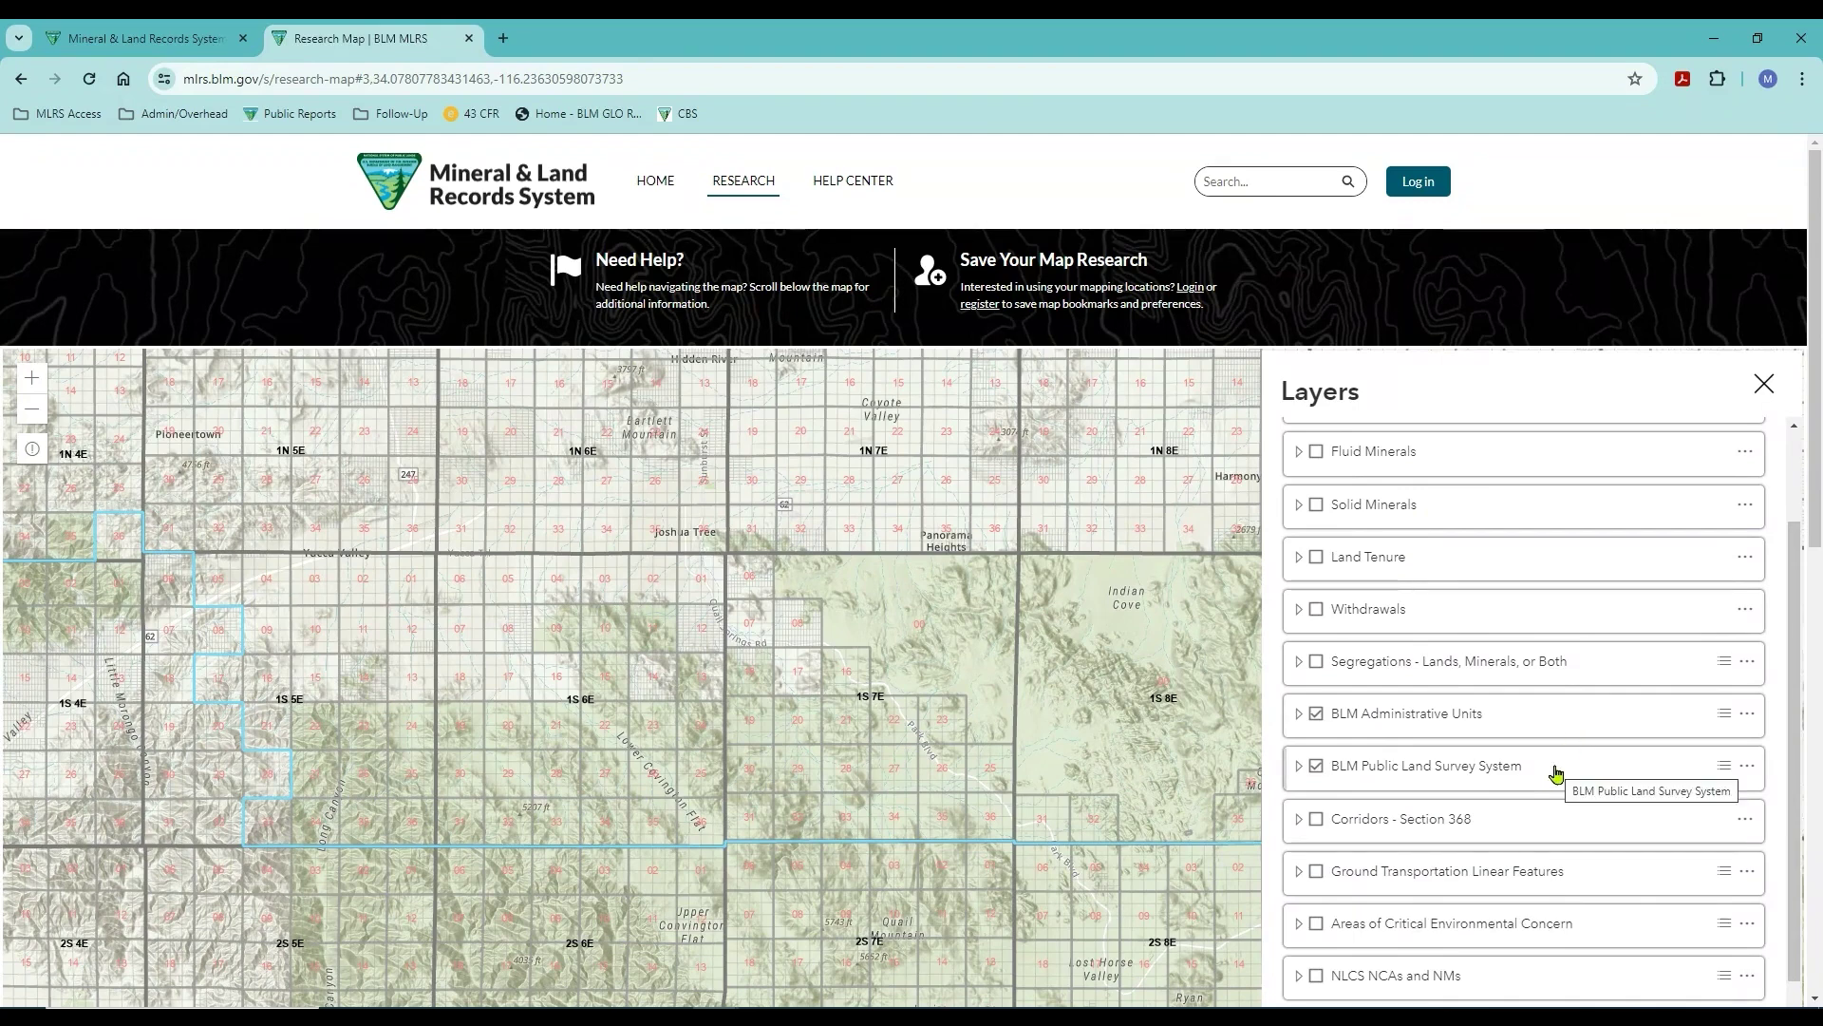
{"action": "left_click_drag", "start_coordinate": [1816, 548], "coordinate": [1782, 720]}
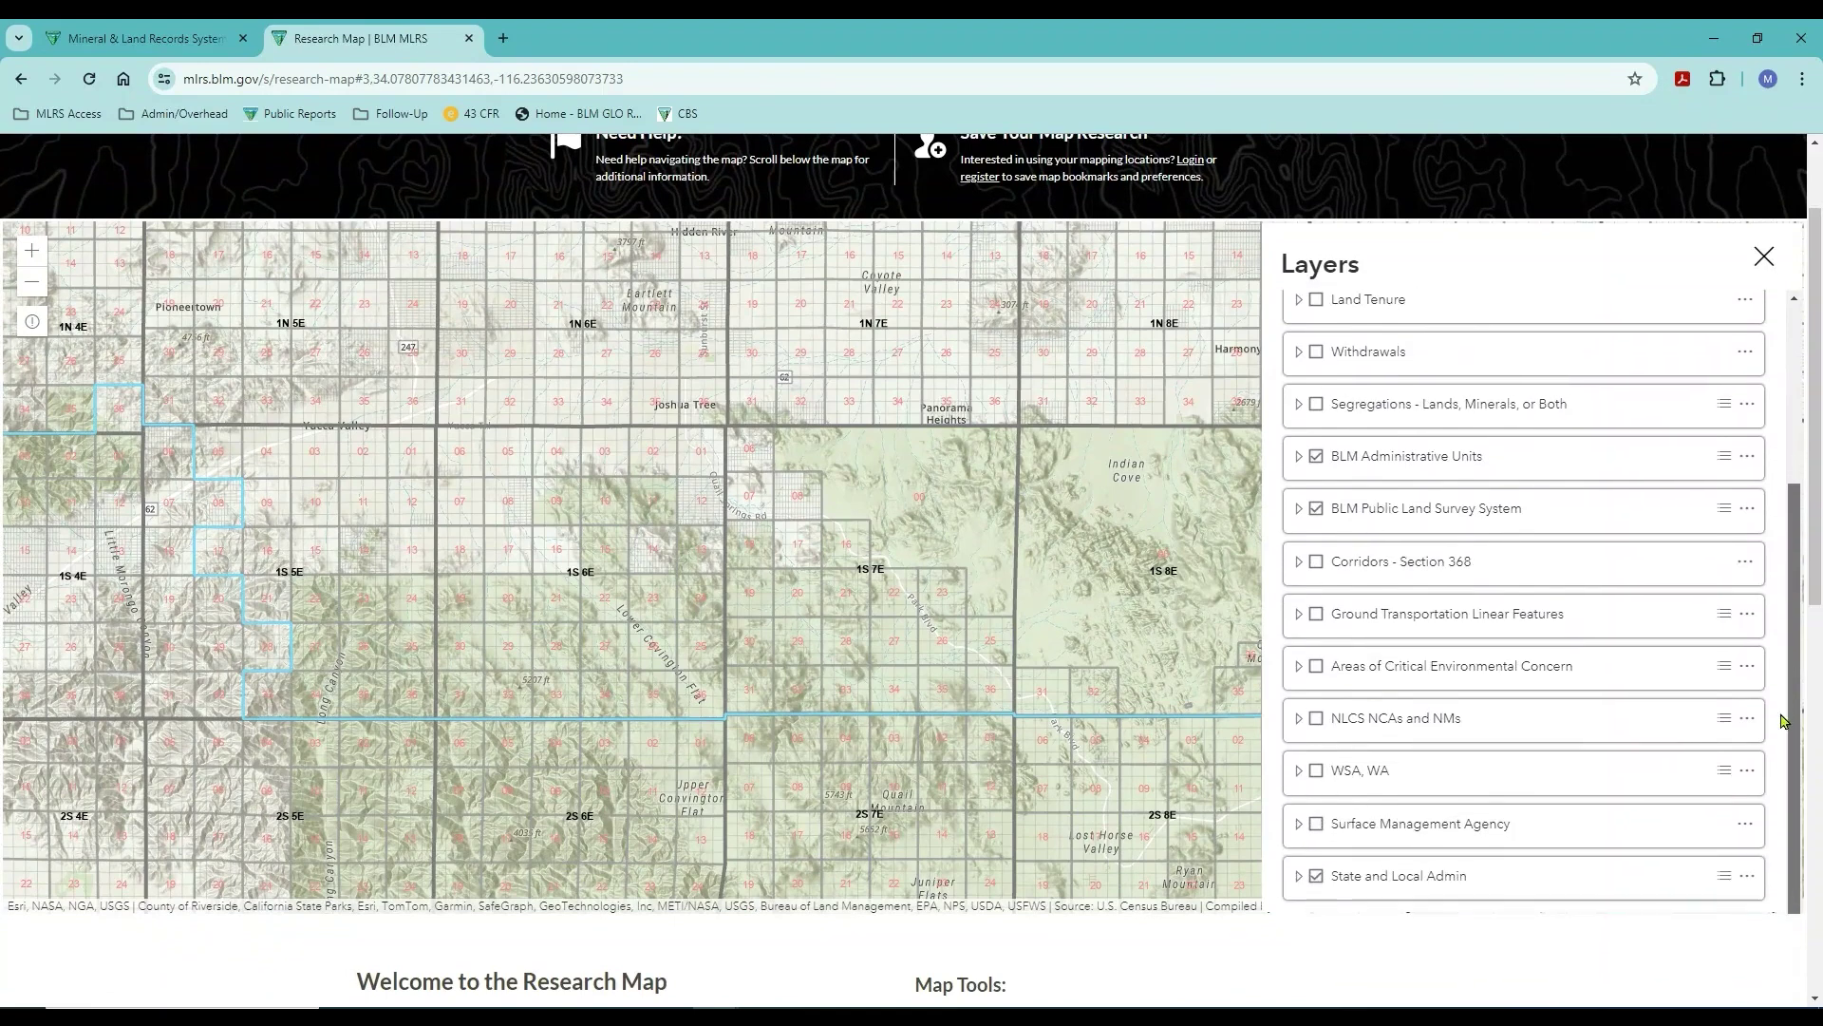
{"action": "scroll", "coordinate": [1782, 516], "scroll_direction": "up", "scroll_amount": 3}
{"action": "left_click_drag", "start_coordinate": [1782, 445], "coordinate": [1781, 425]}
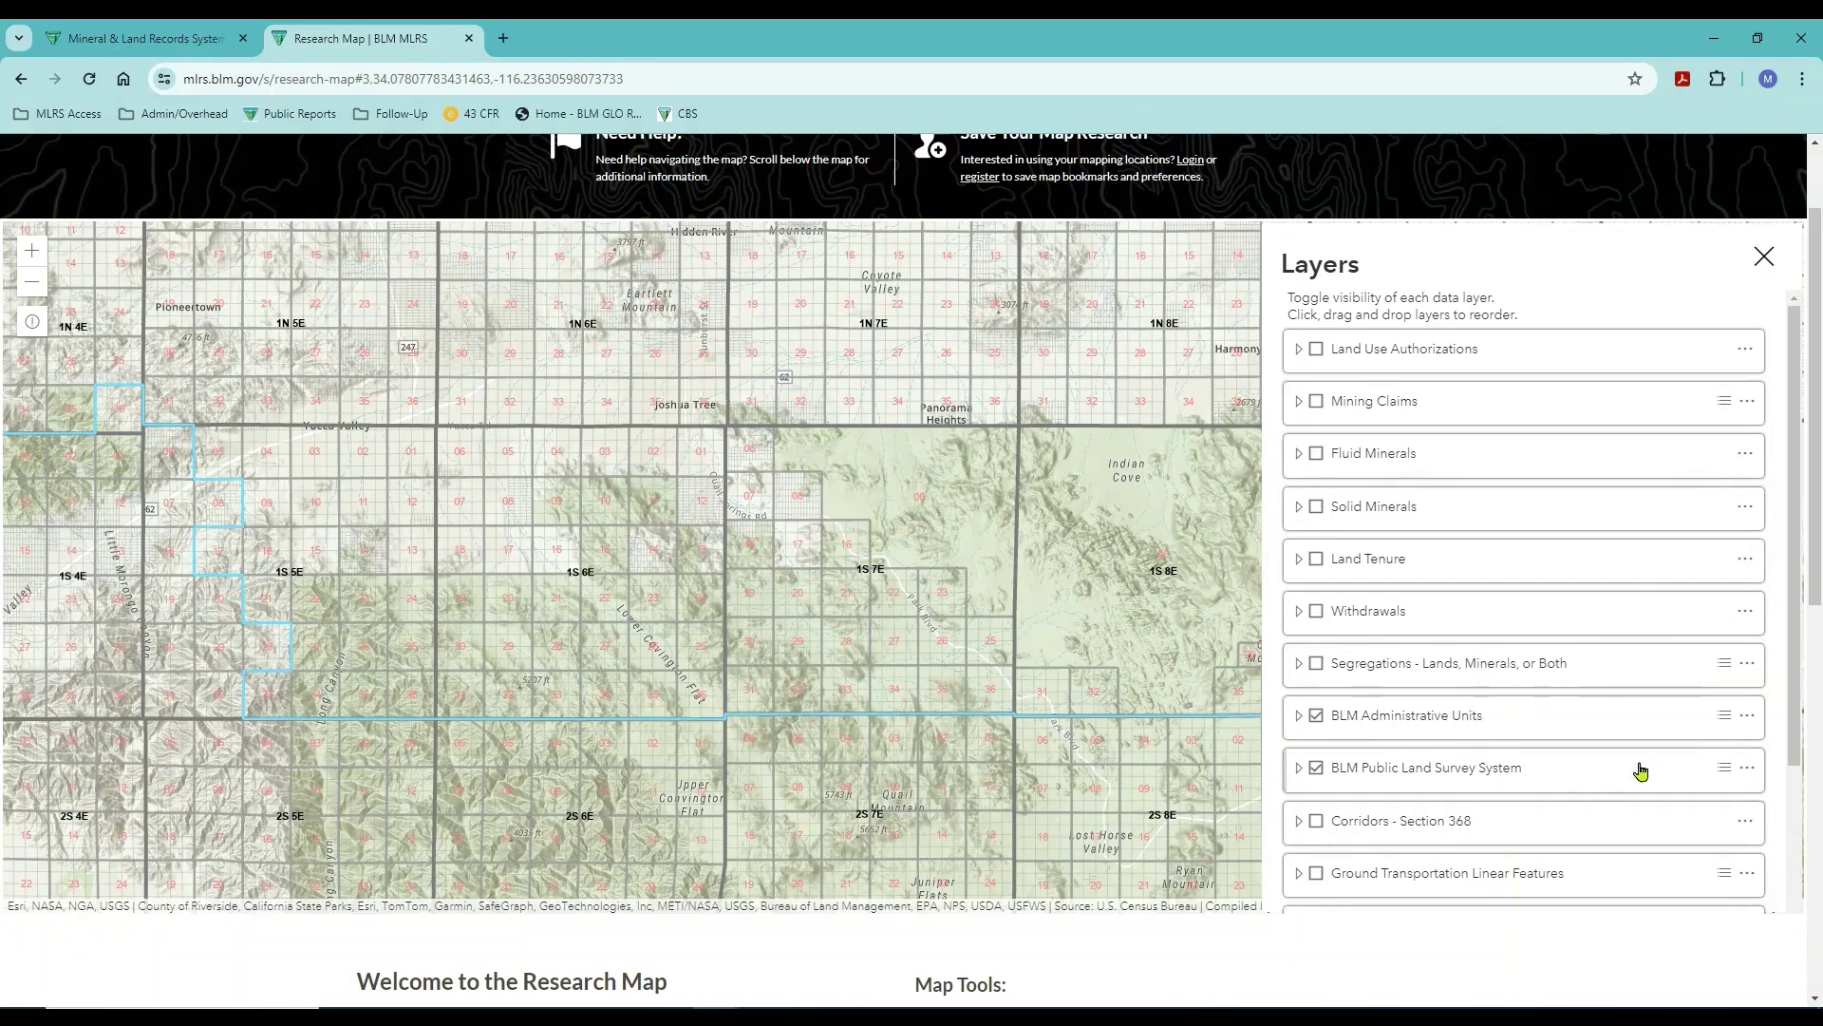
{"action": "left_click_drag", "start_coordinate": [1796, 672], "coordinate": [1778, 860]}
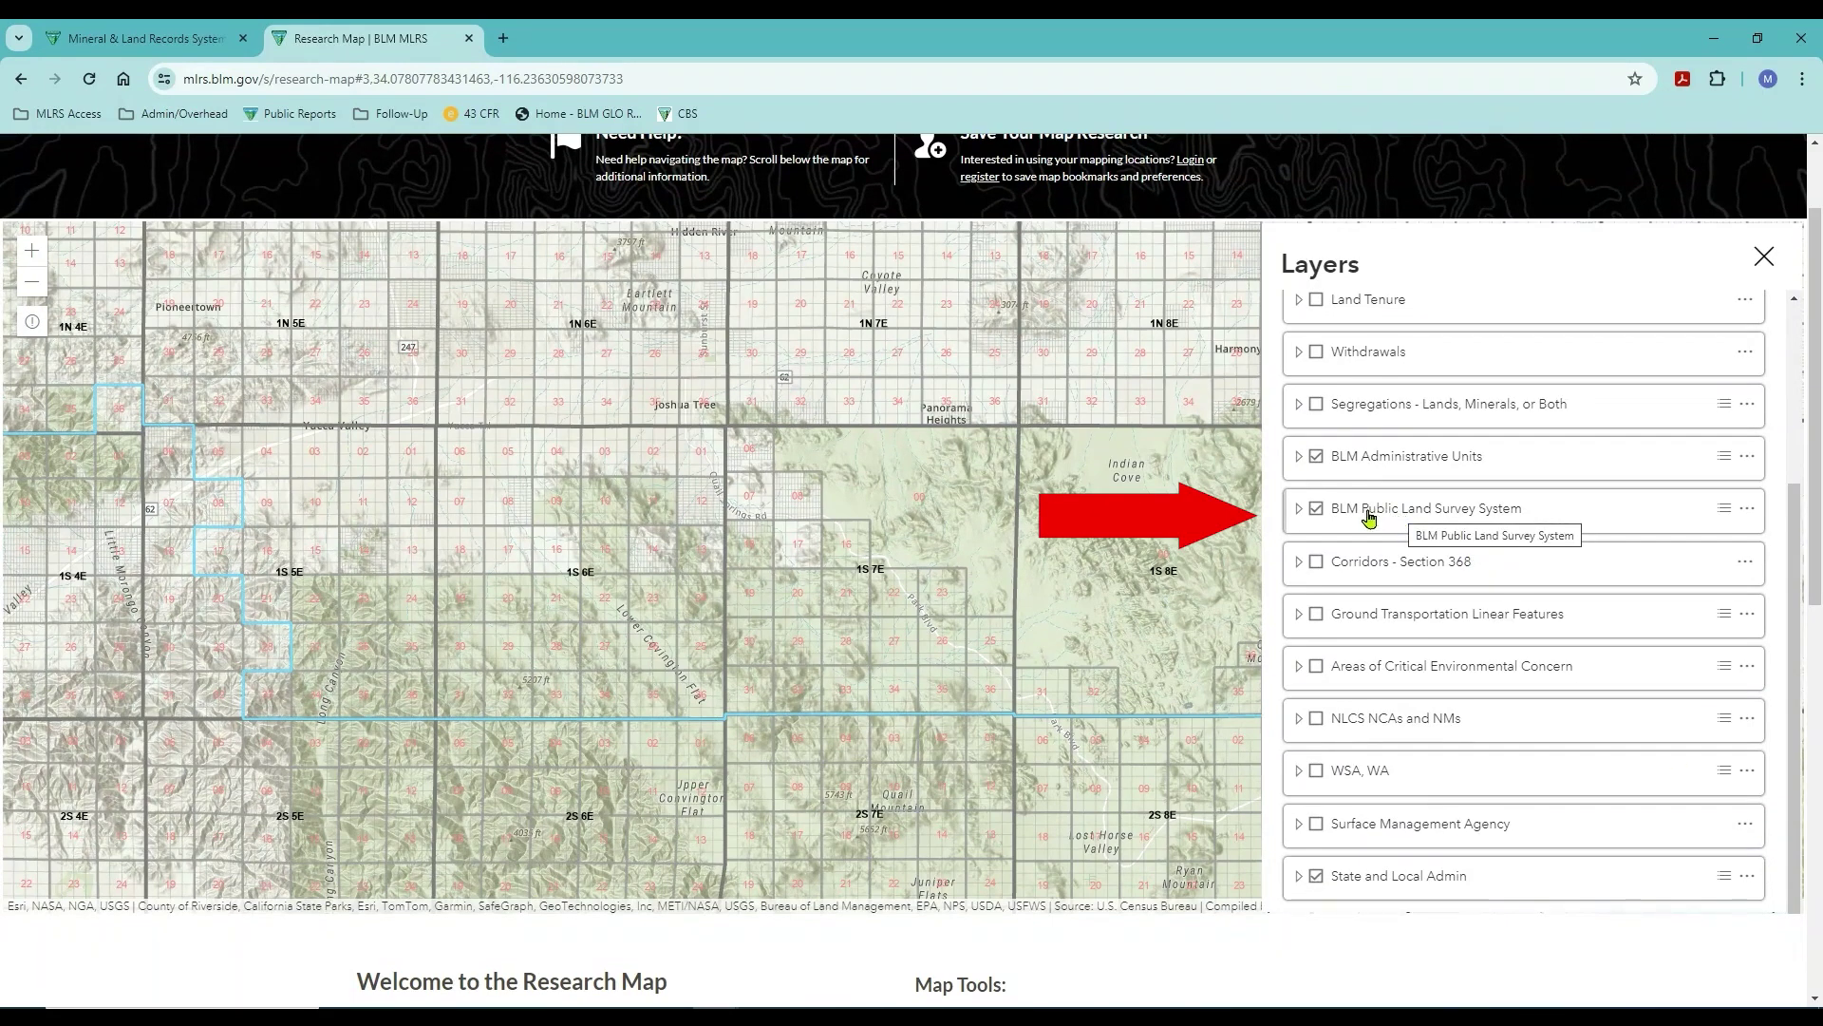
{"action": "left_click", "coordinate": [1316, 510]}
Expand the Solid Minerals layer group and turn on its visibility.
{"action": "scroll", "coordinate": [1315, 531], "scroll_direction": "up", "scroll_amount": 3}
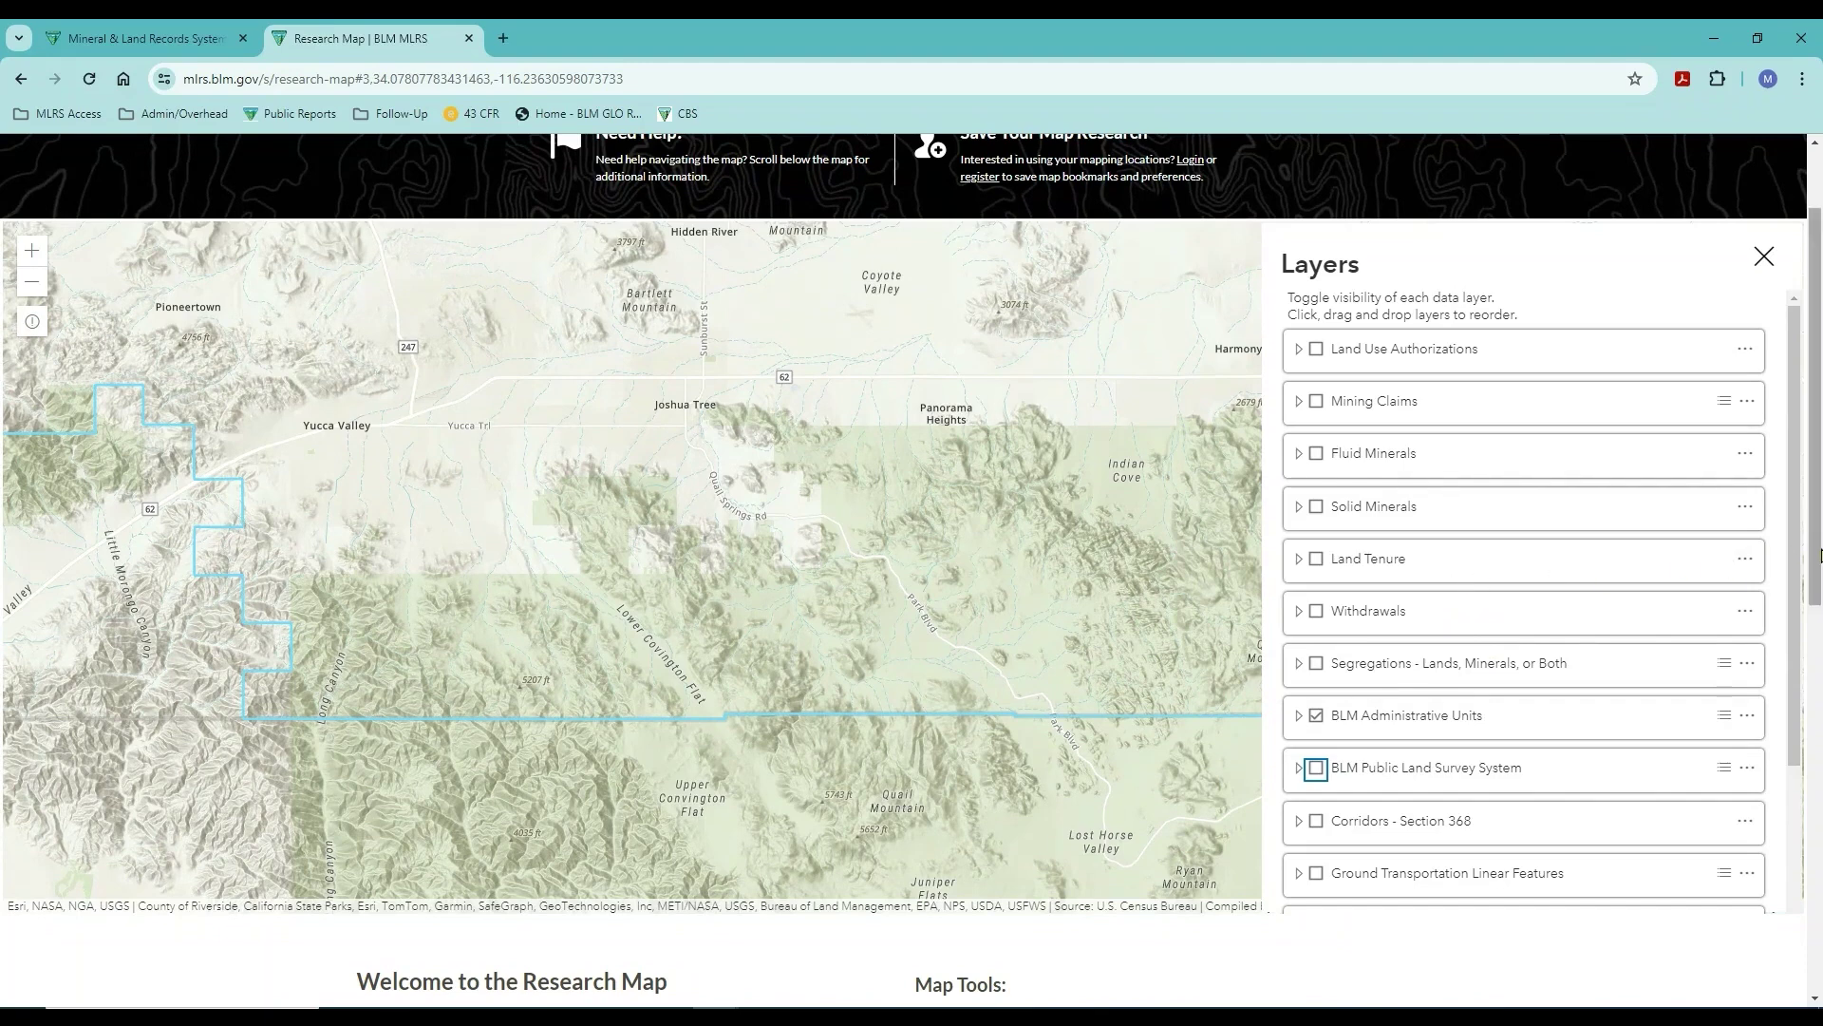
{"action": "scroll", "coordinate": [1819, 559], "scroll_direction": "up", "scroll_amount": 1}
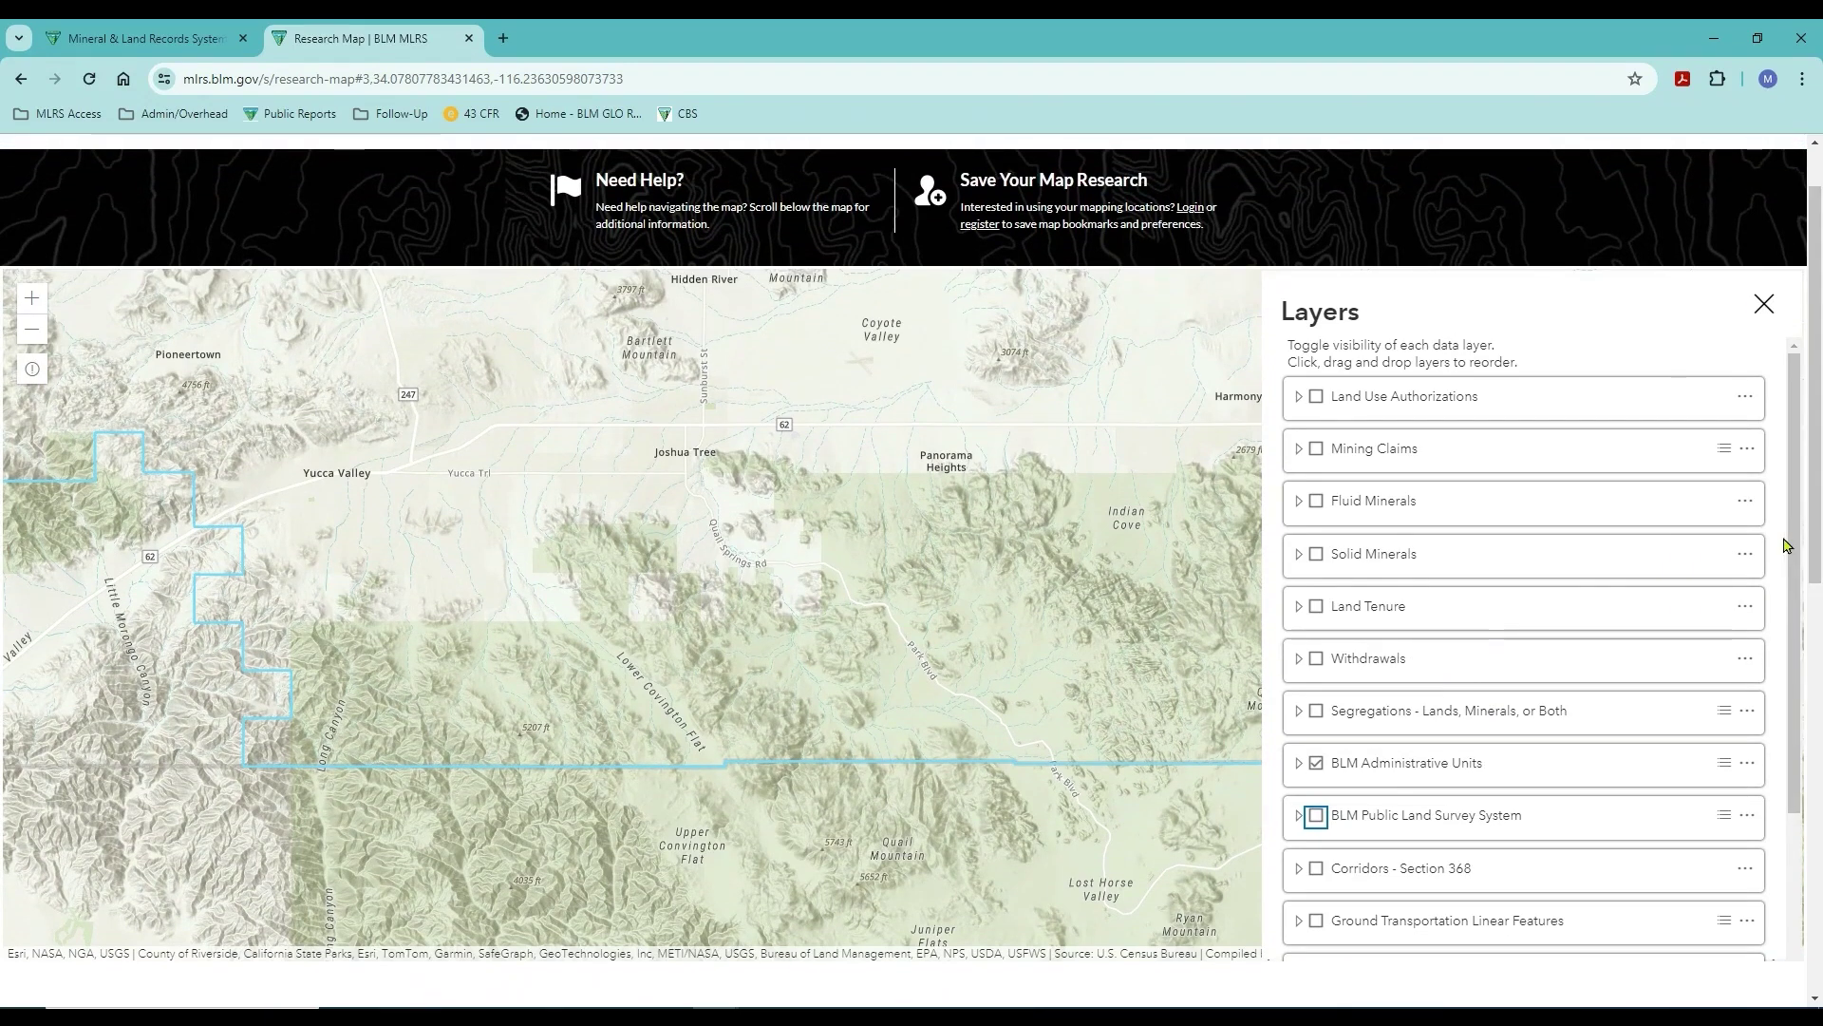
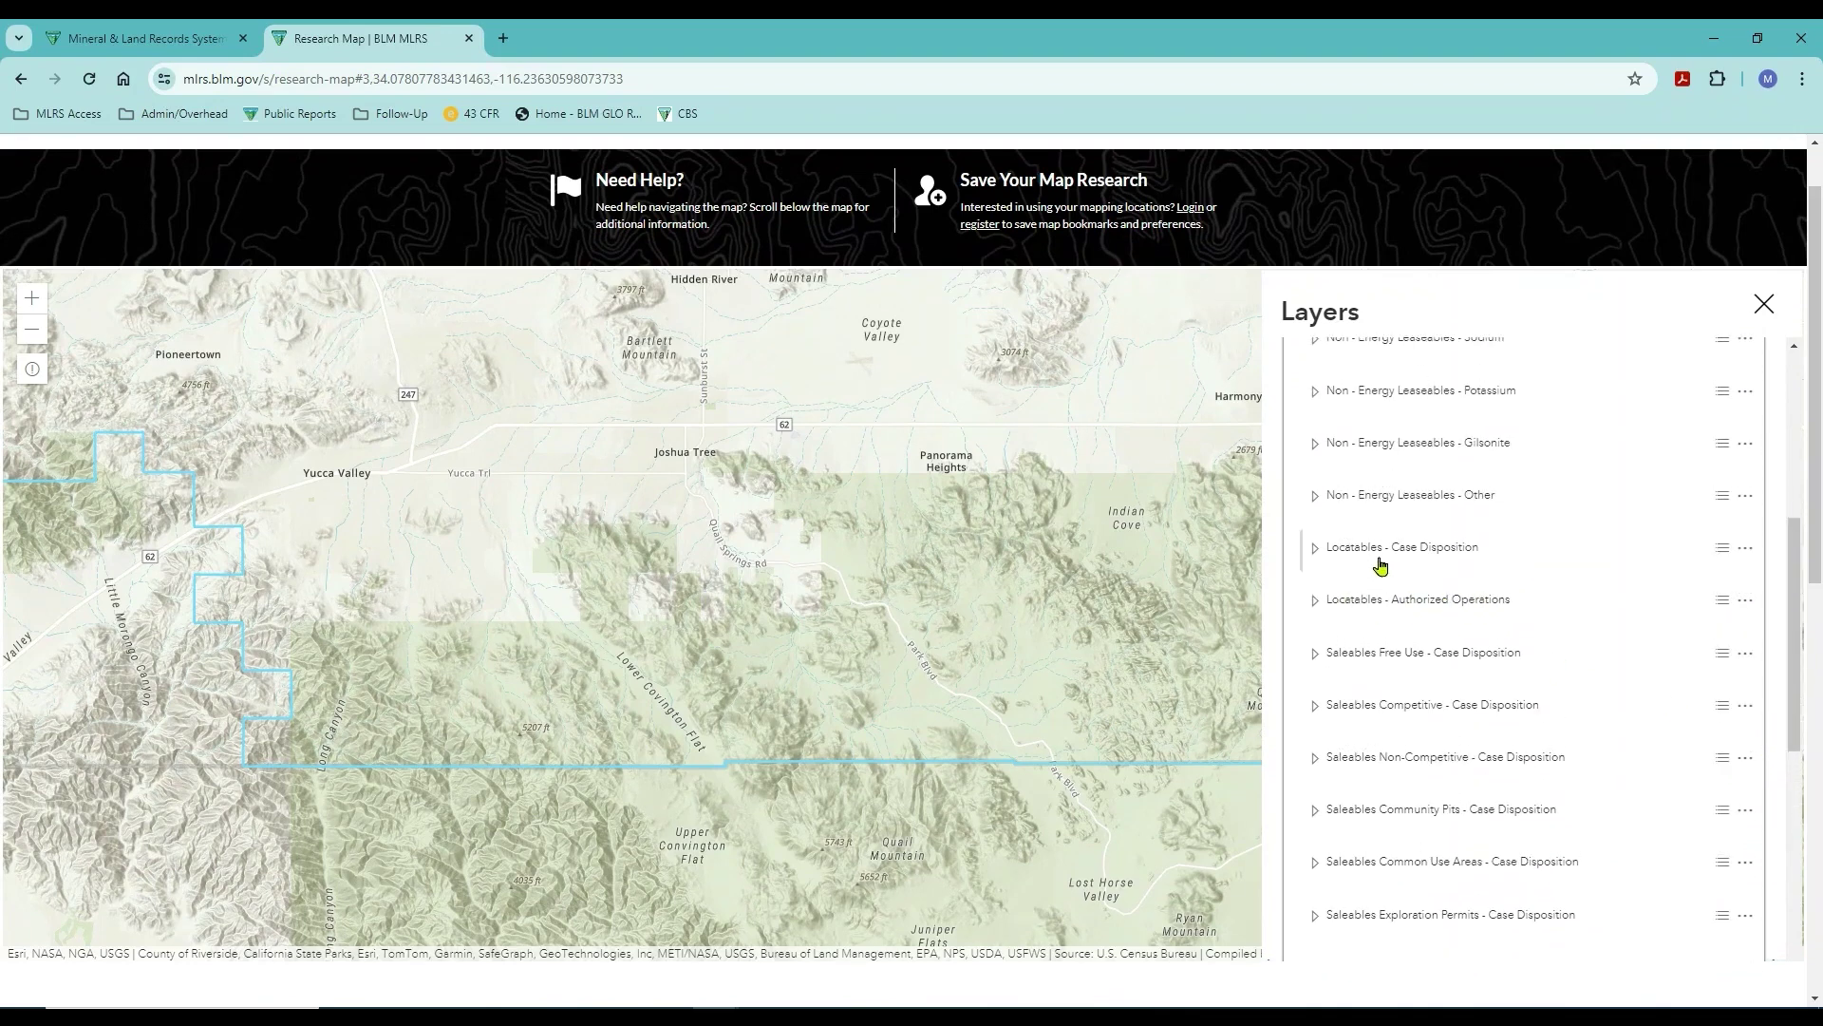
{"action": "left_click_drag", "start_coordinate": [1798, 589], "coordinate": [1798, 424]}
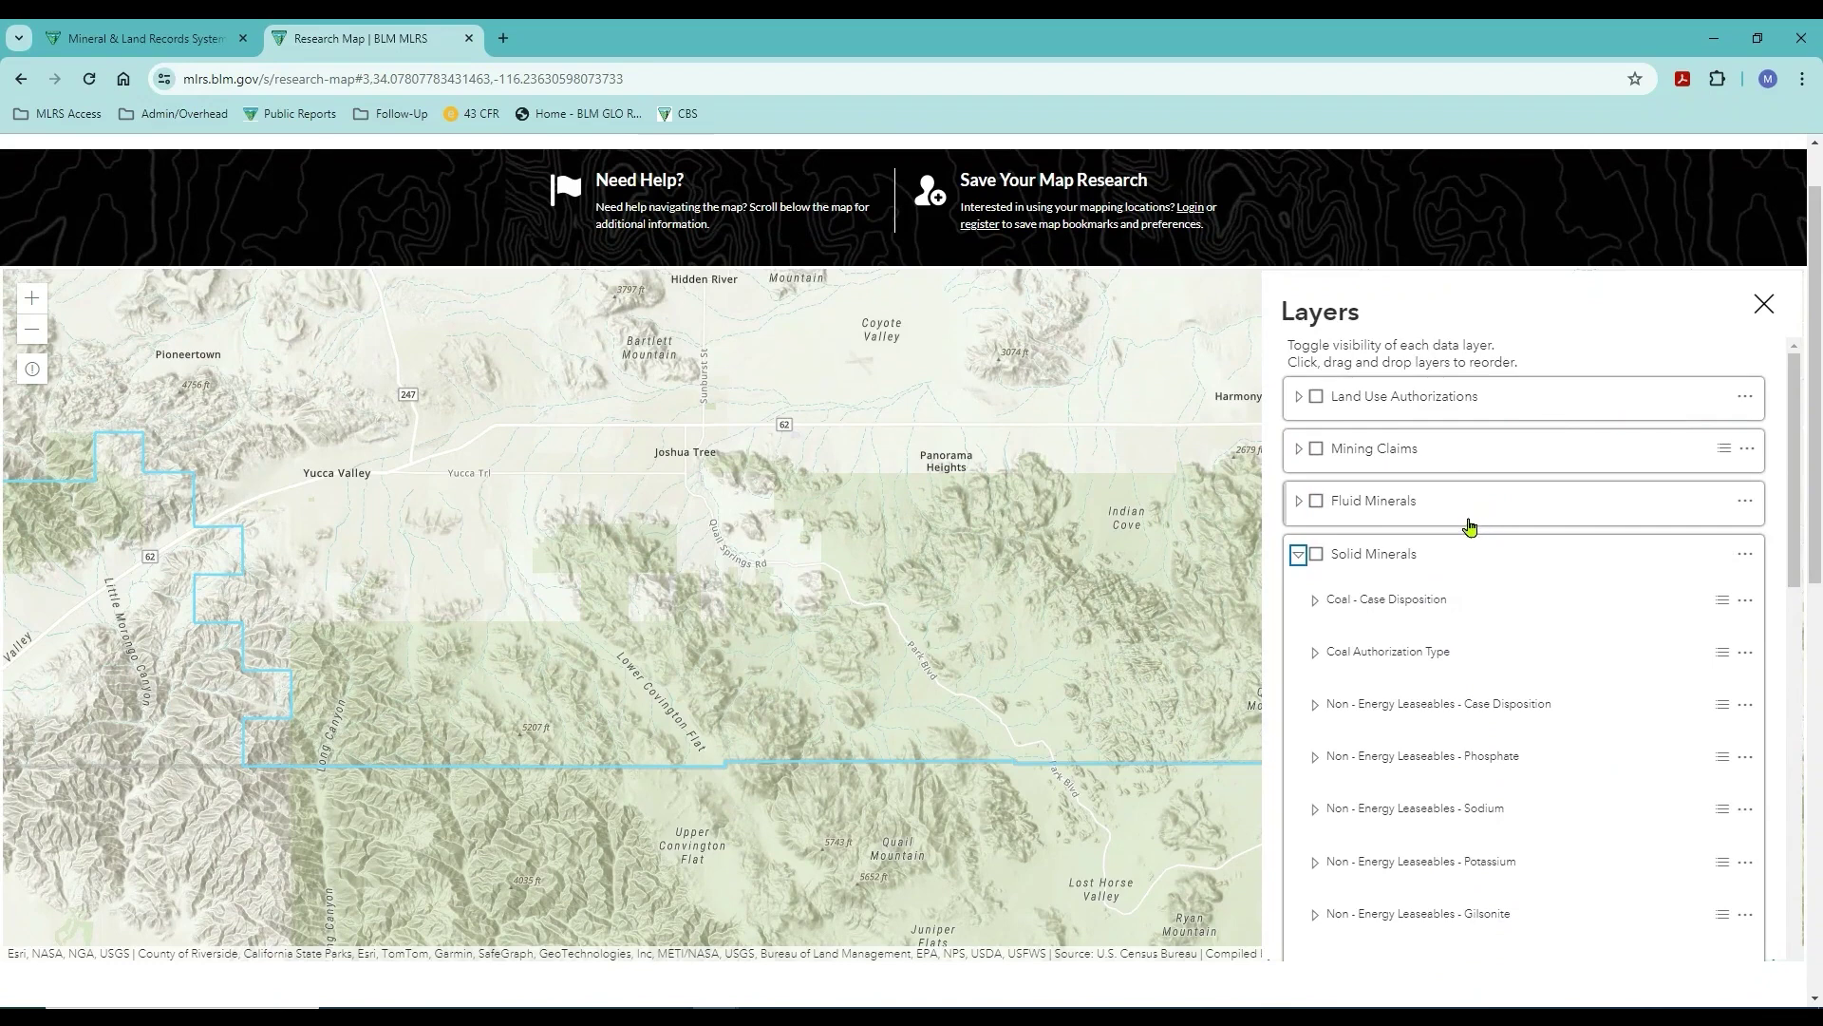
{"action": "left_click", "coordinate": [1316, 558]}
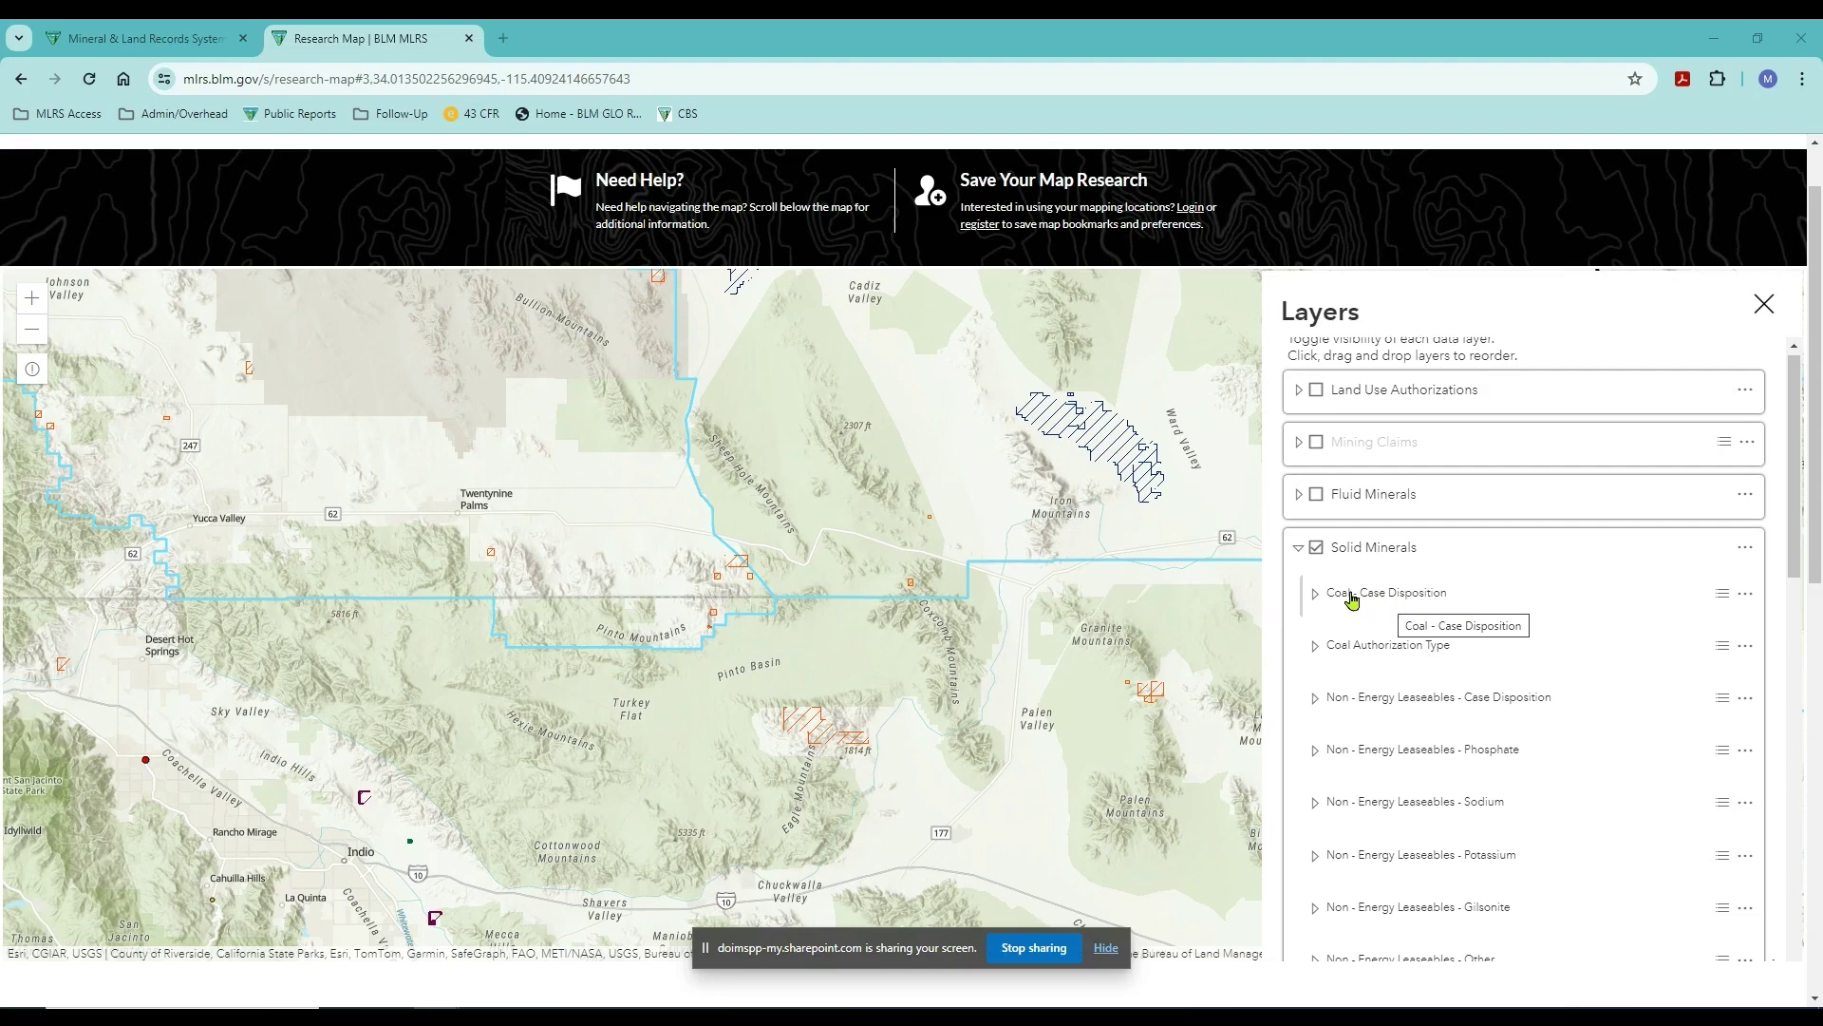
Turn off Authorized/Interim under Coal - Case Disposition and Non-Energy Leaseables - Case Disposition in the Solid Minerals group.
{"action": "left_click", "coordinate": [1298, 551]}
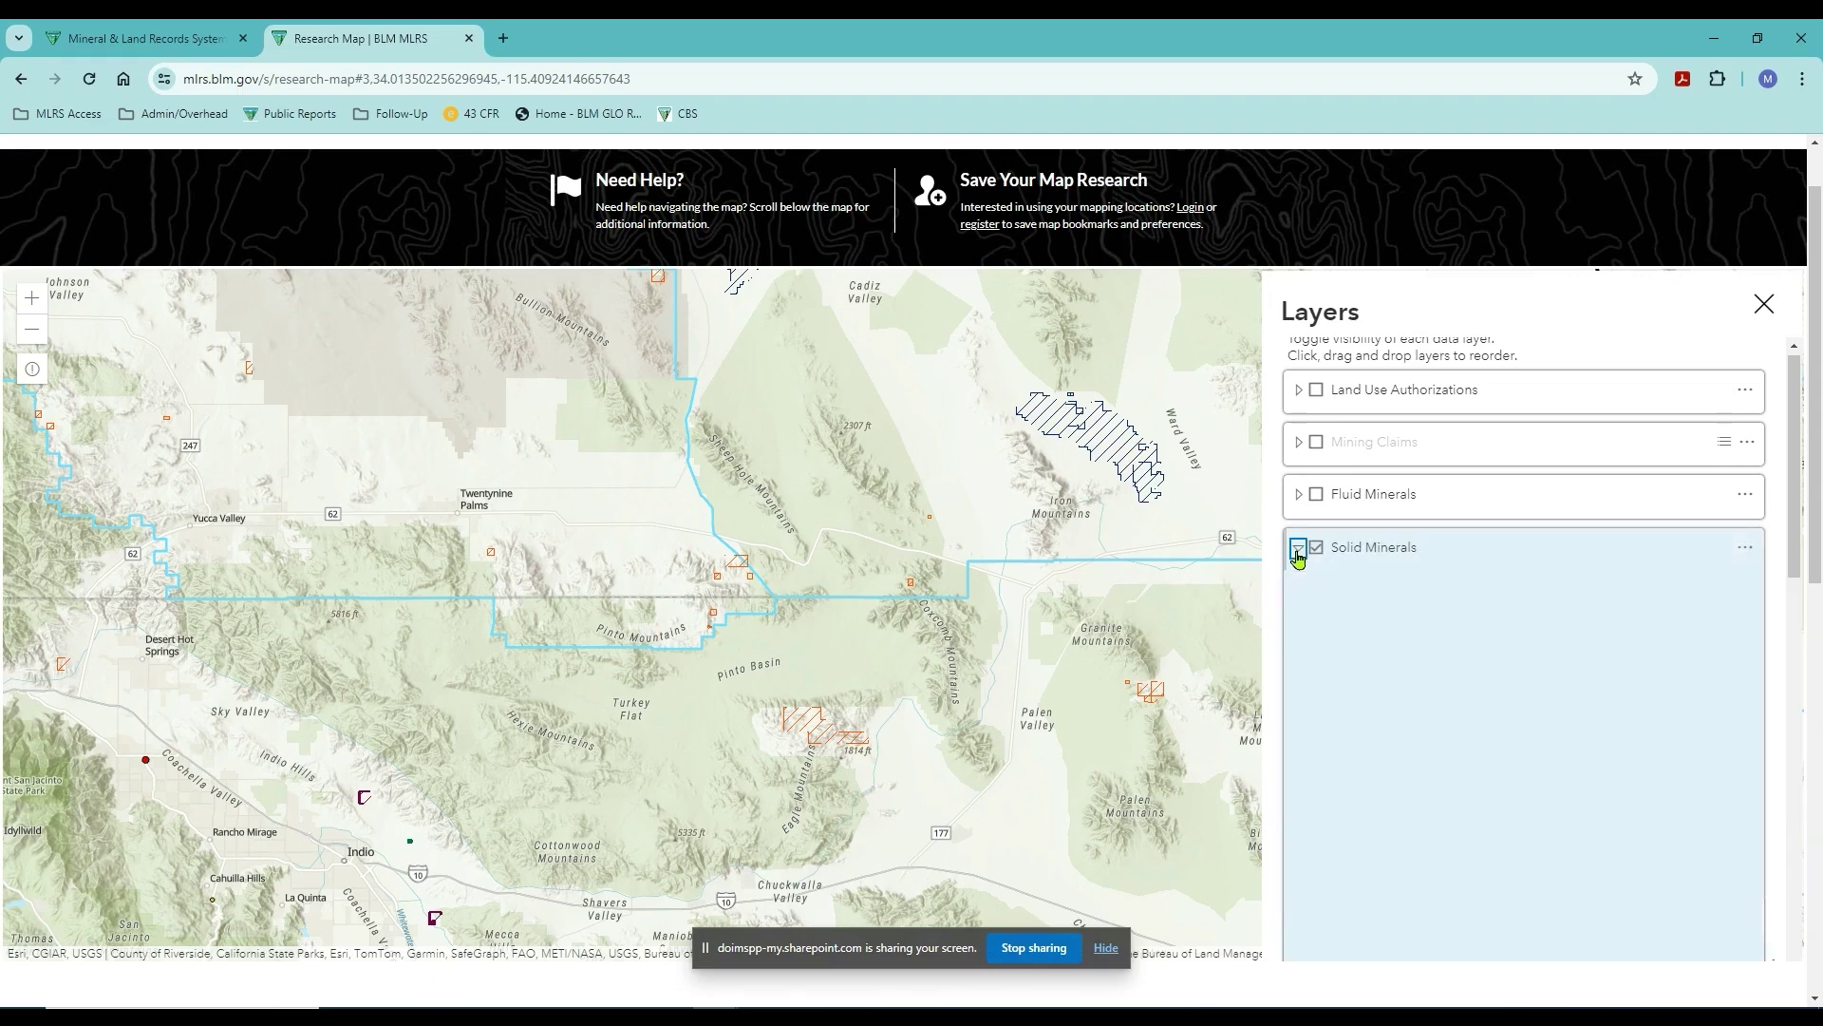
{"action": "left_click", "coordinate": [1298, 551]}
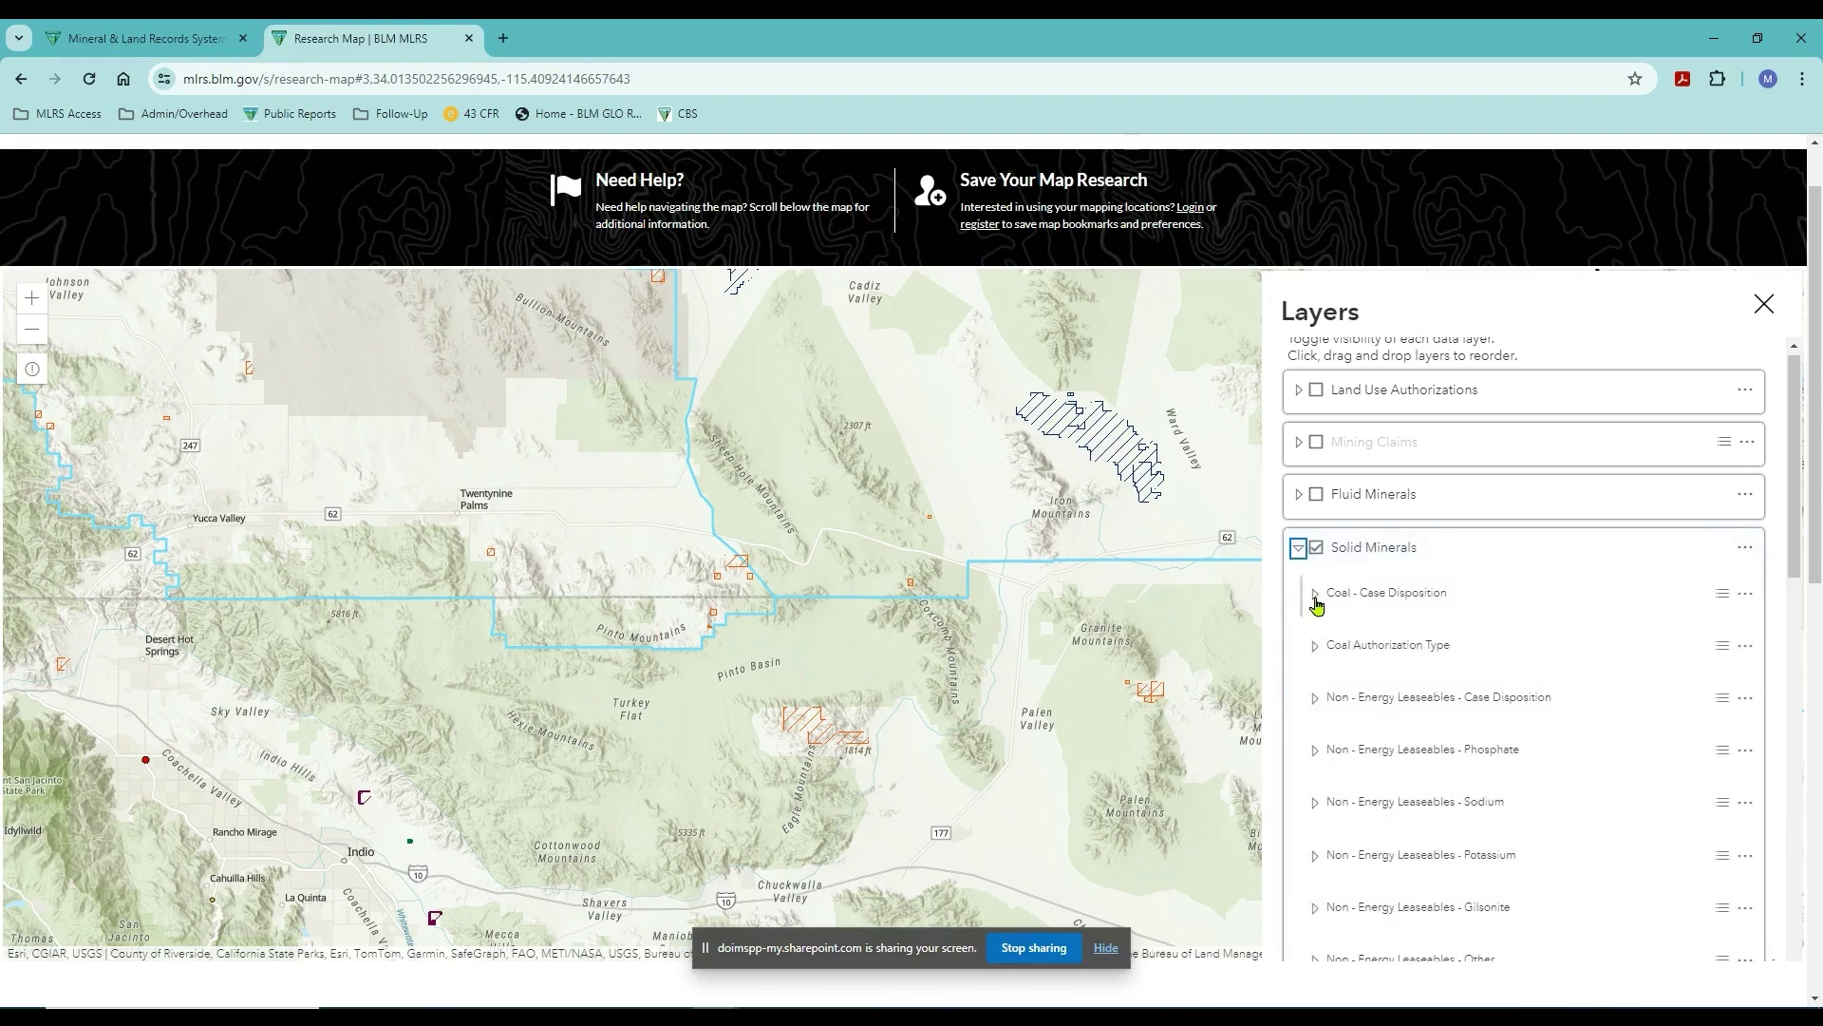
{"action": "left_click", "coordinate": [1315, 596]}
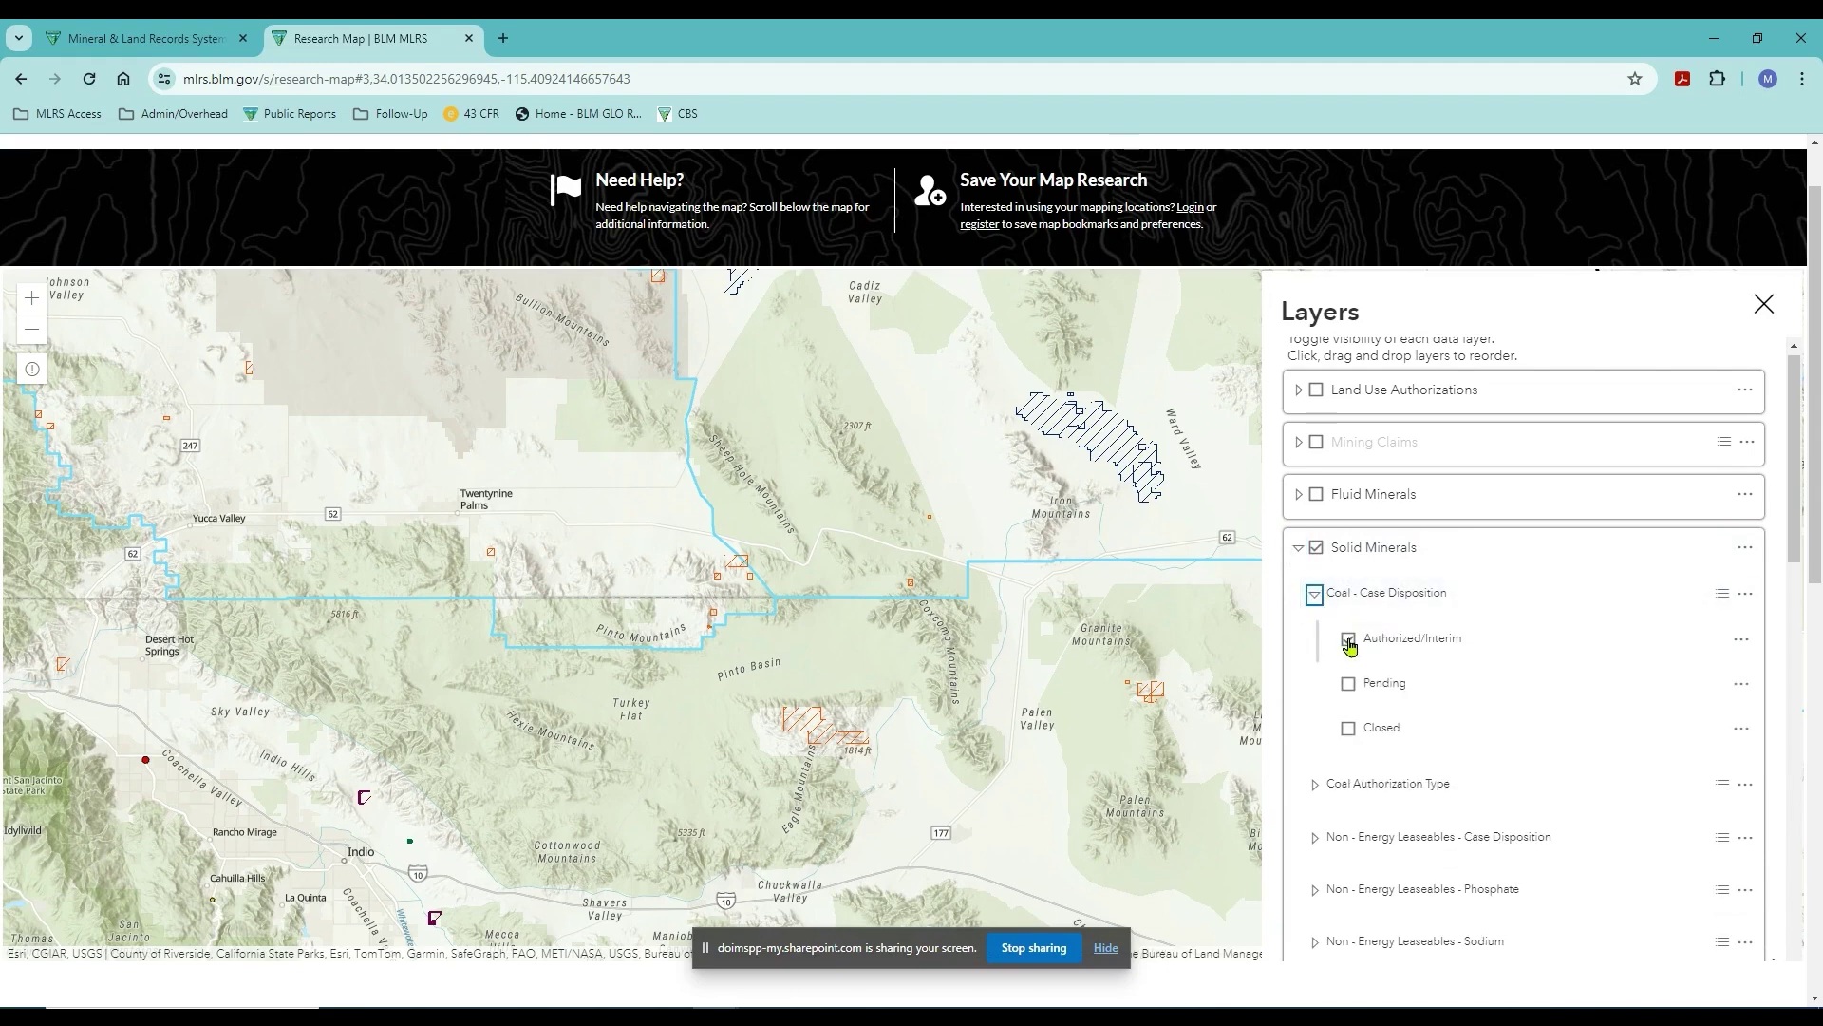
{"action": "left_click", "coordinate": [1316, 599]}
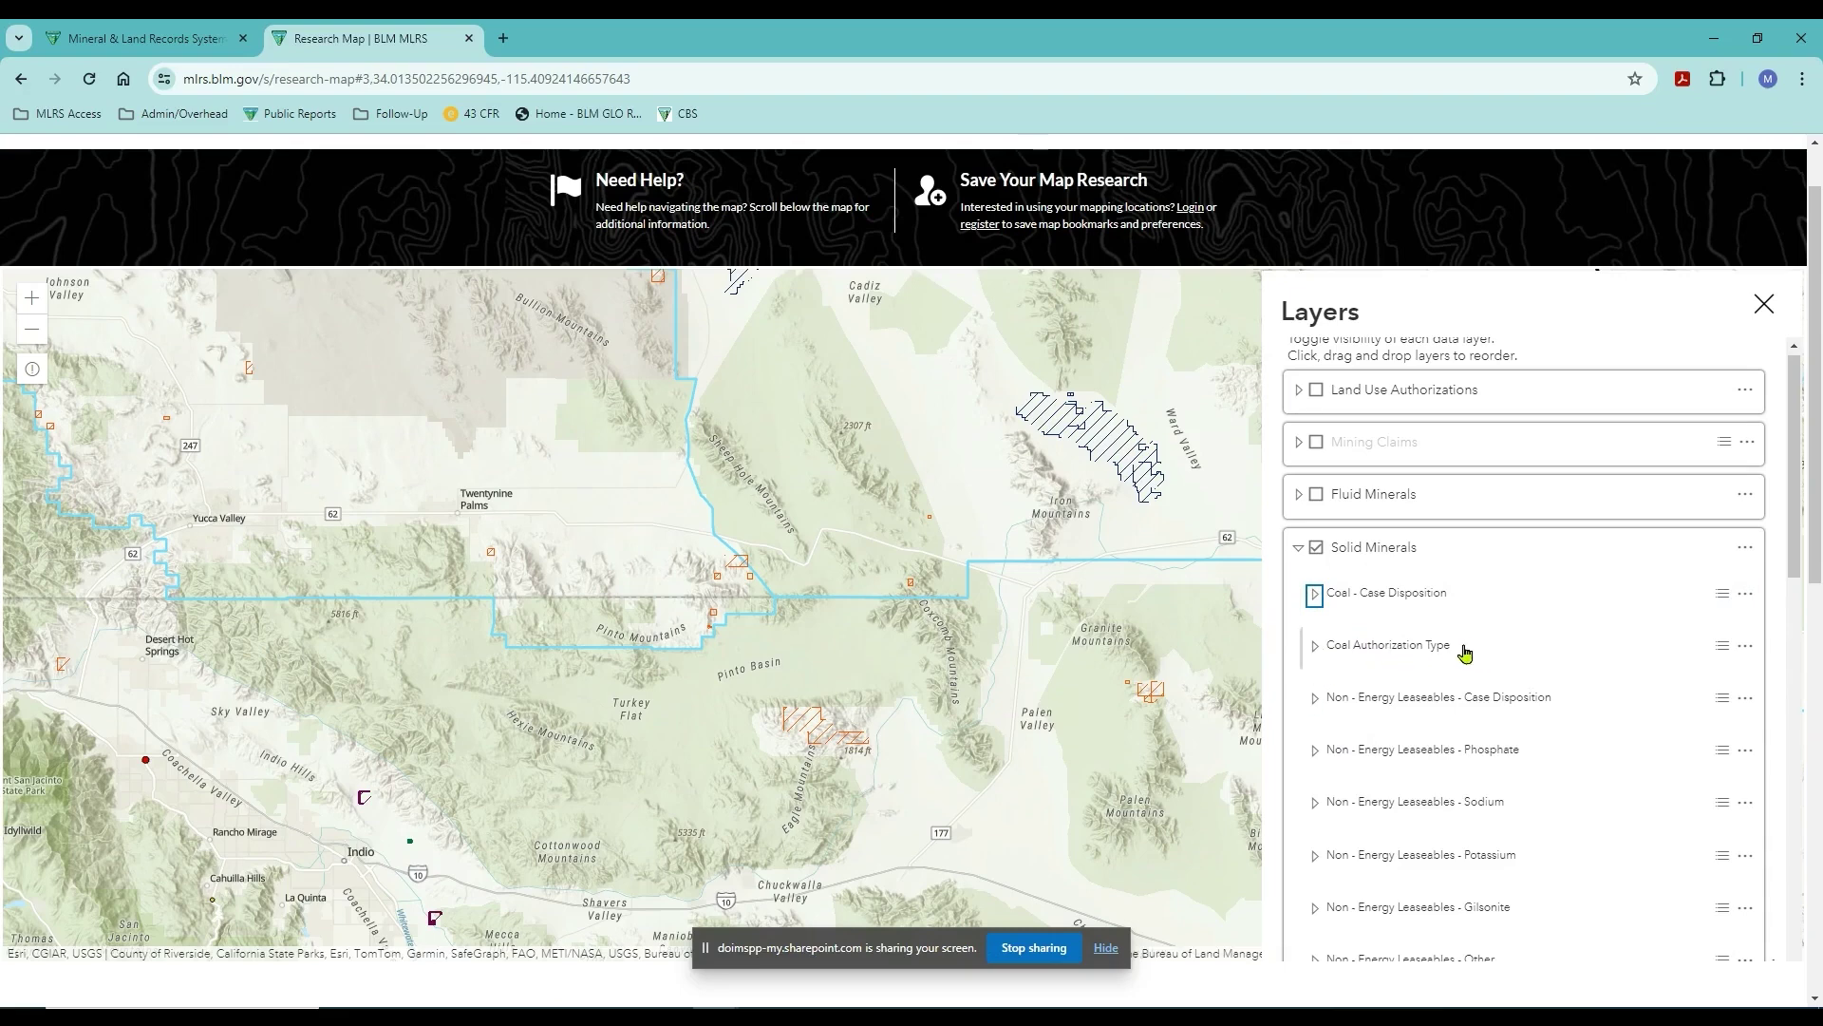
{"action": "left_click", "coordinate": [1315, 698]}
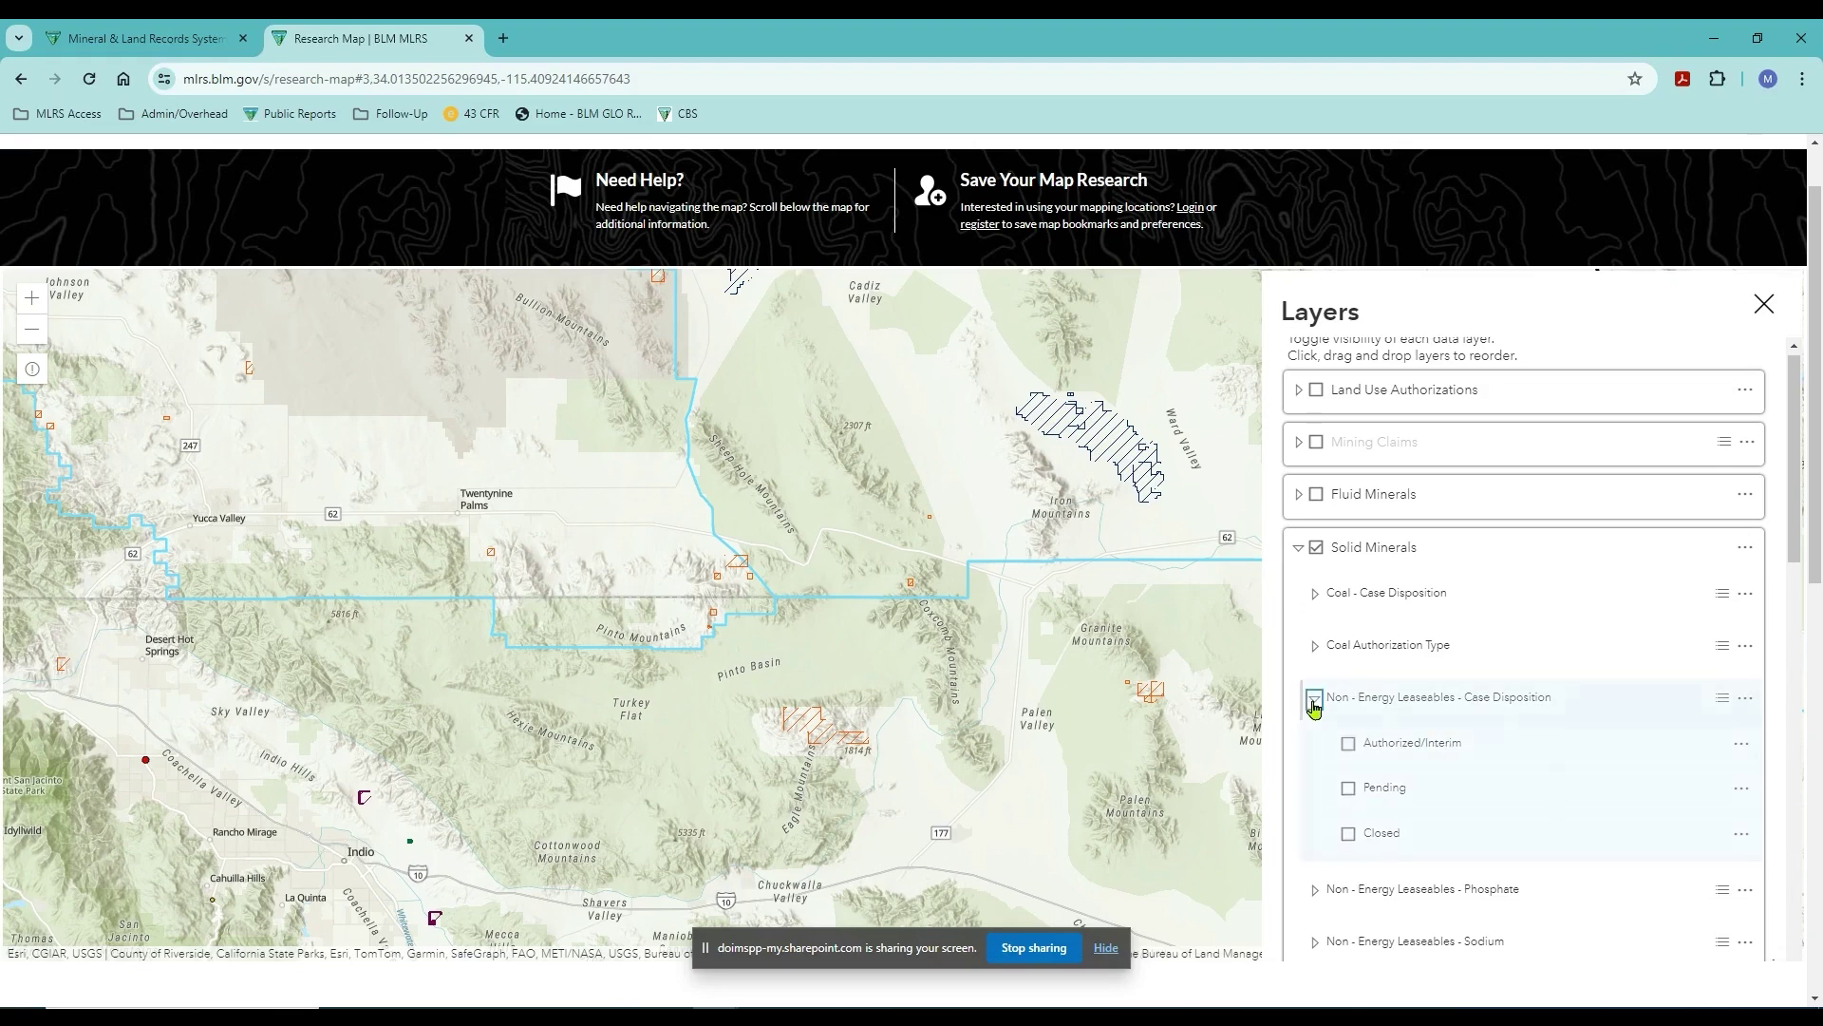
{"action": "left_click", "coordinate": [1315, 699]}
Check the sublayer settings of Locatables - Case Disposition and Locatables - Authorized Operations in the Solid Minerals group.
{"action": "scroll", "coordinate": [1792, 533], "scroll_direction": "down", "scroll_amount": 1}
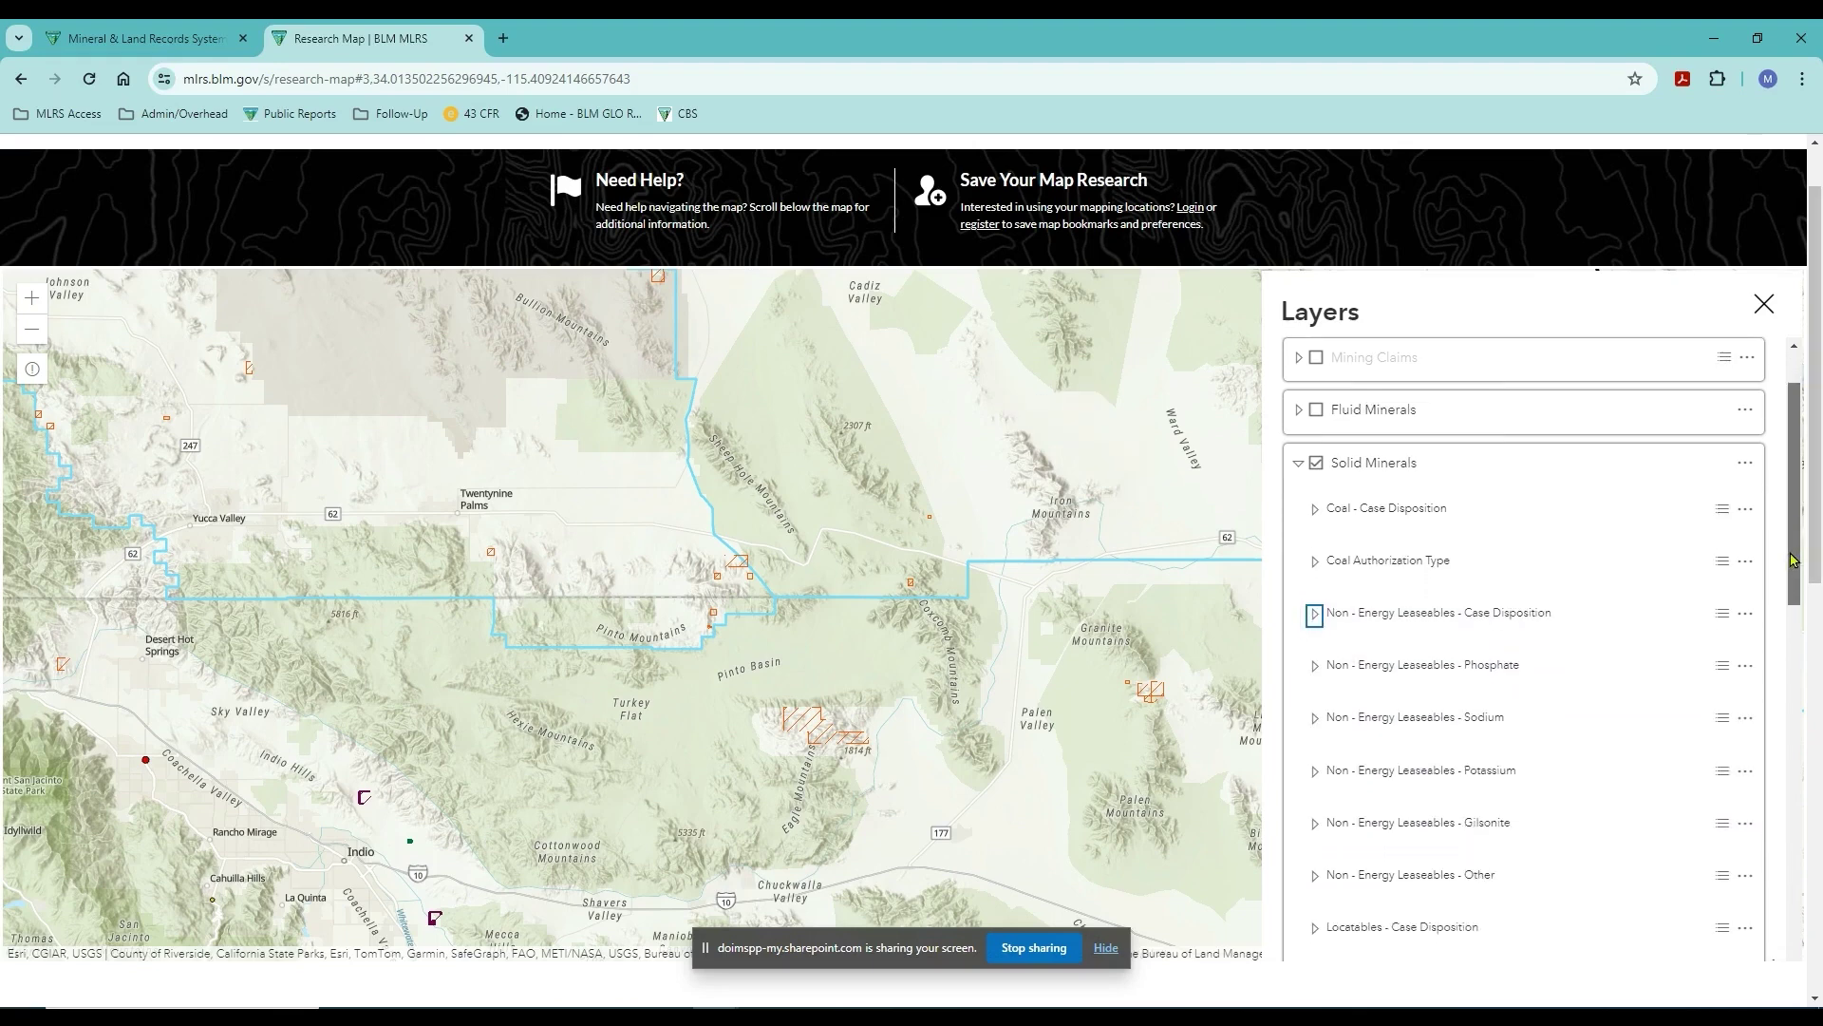
{"action": "scroll", "coordinate": [1526, 749], "scroll_direction": "down", "scroll_amount": 1}
{"action": "left_click", "coordinate": [1314, 829]}
{"action": "scroll", "coordinate": [1776, 662], "scroll_direction": "down", "scroll_amount": 2}
{"action": "scroll", "coordinate": [1775, 661], "scroll_direction": "down", "scroll_amount": 1}
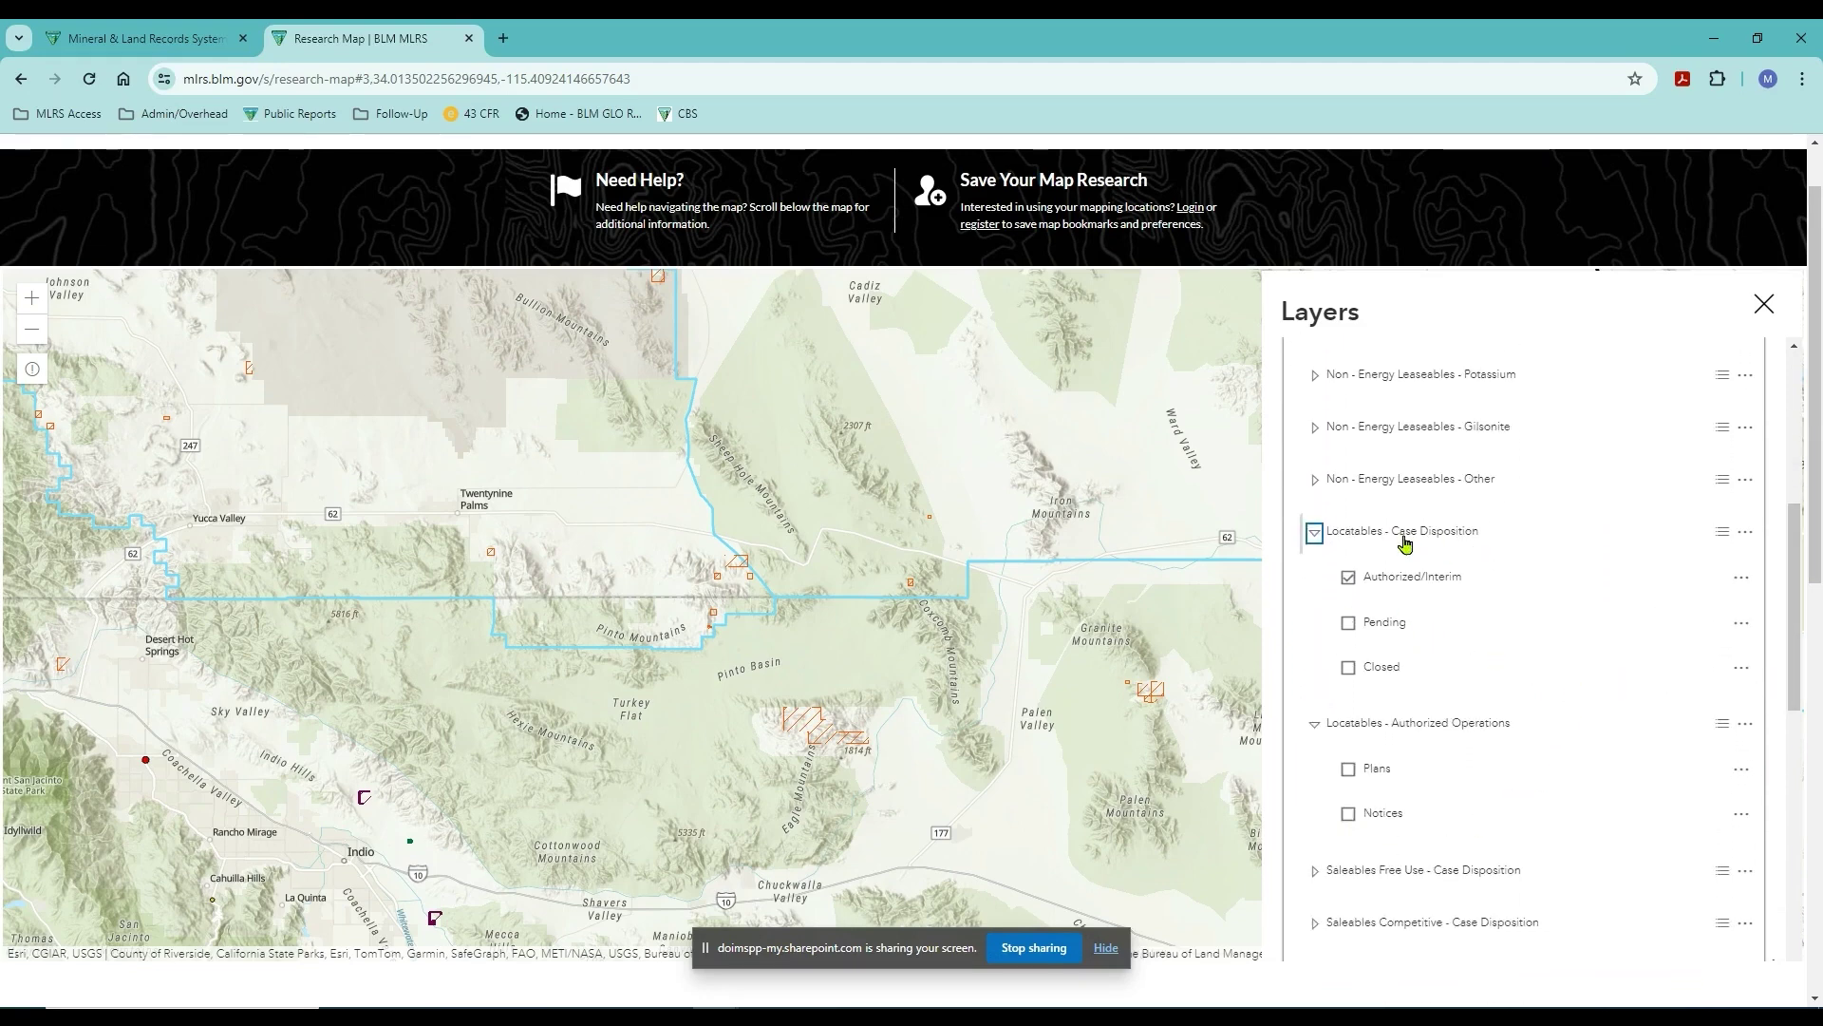
{"action": "left_click", "coordinate": [1315, 532]}
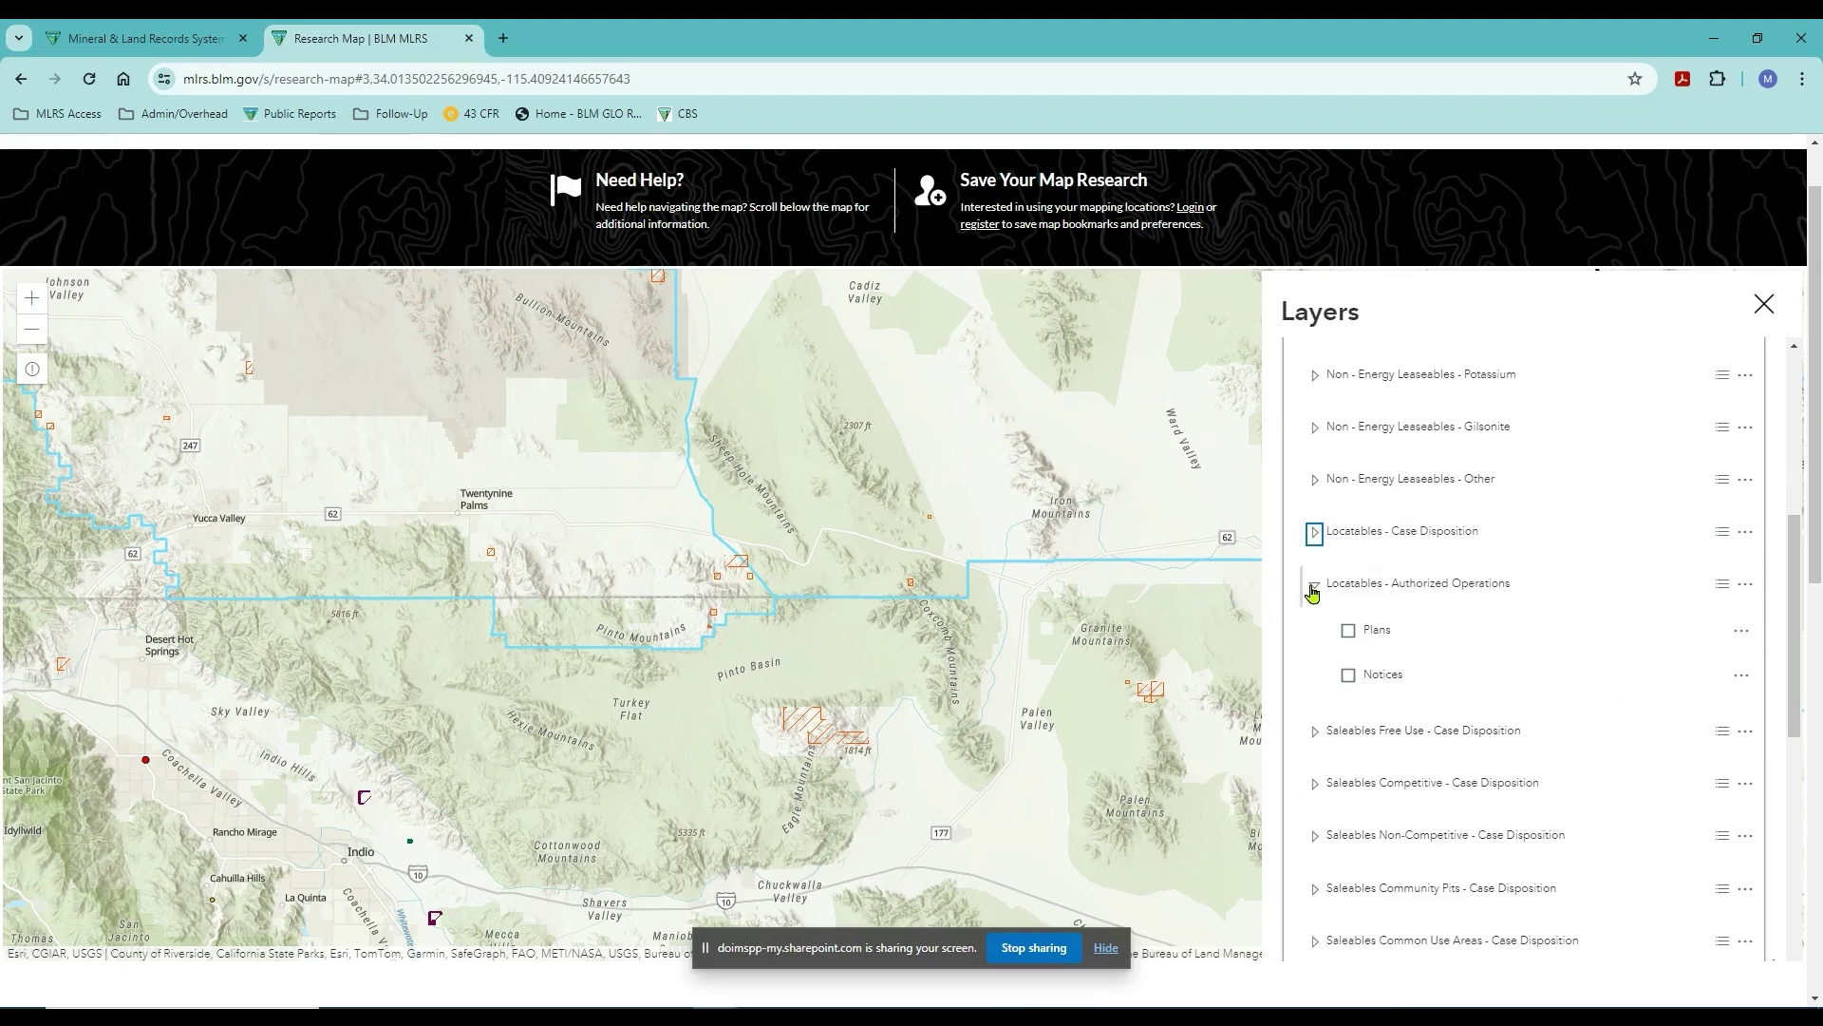
{"action": "left_click", "coordinate": [1313, 589]}
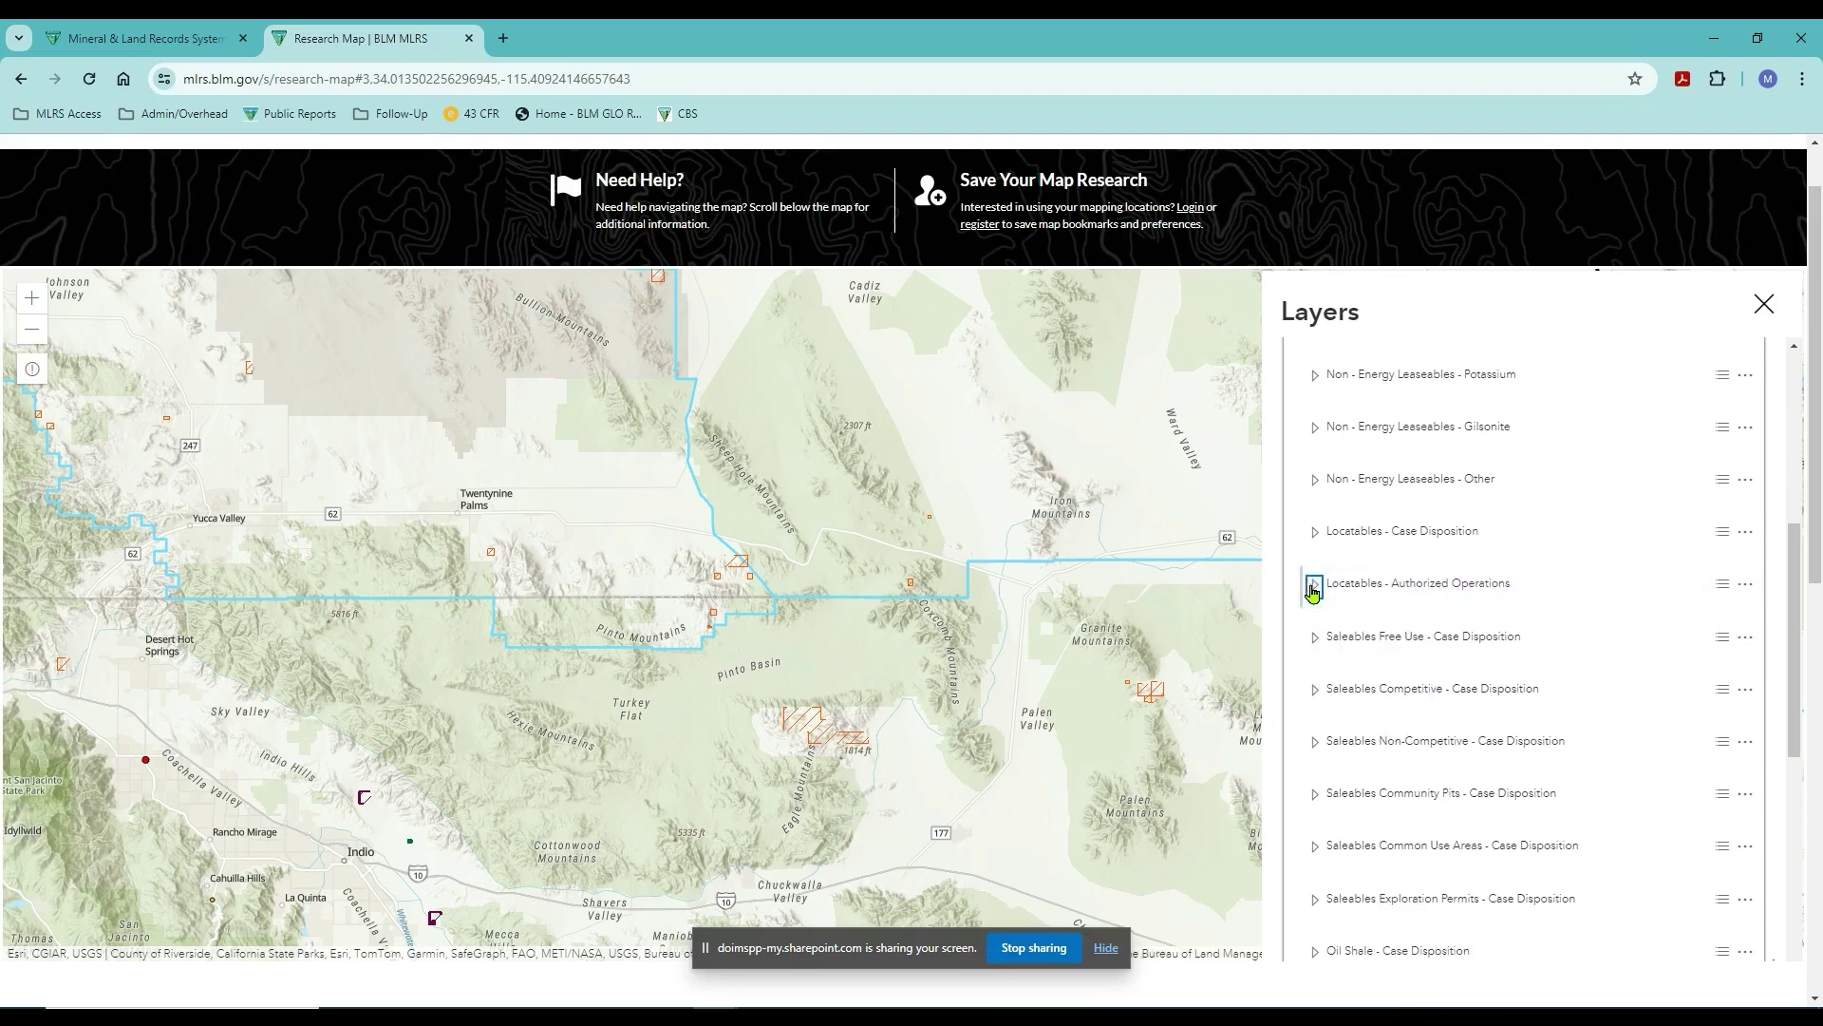
Turn off Authorized/Interim under Saleables Free Use - Case Disposition and Saleables Competitive - Case Disposition.
{"action": "left_click", "coordinate": [1317, 640]}
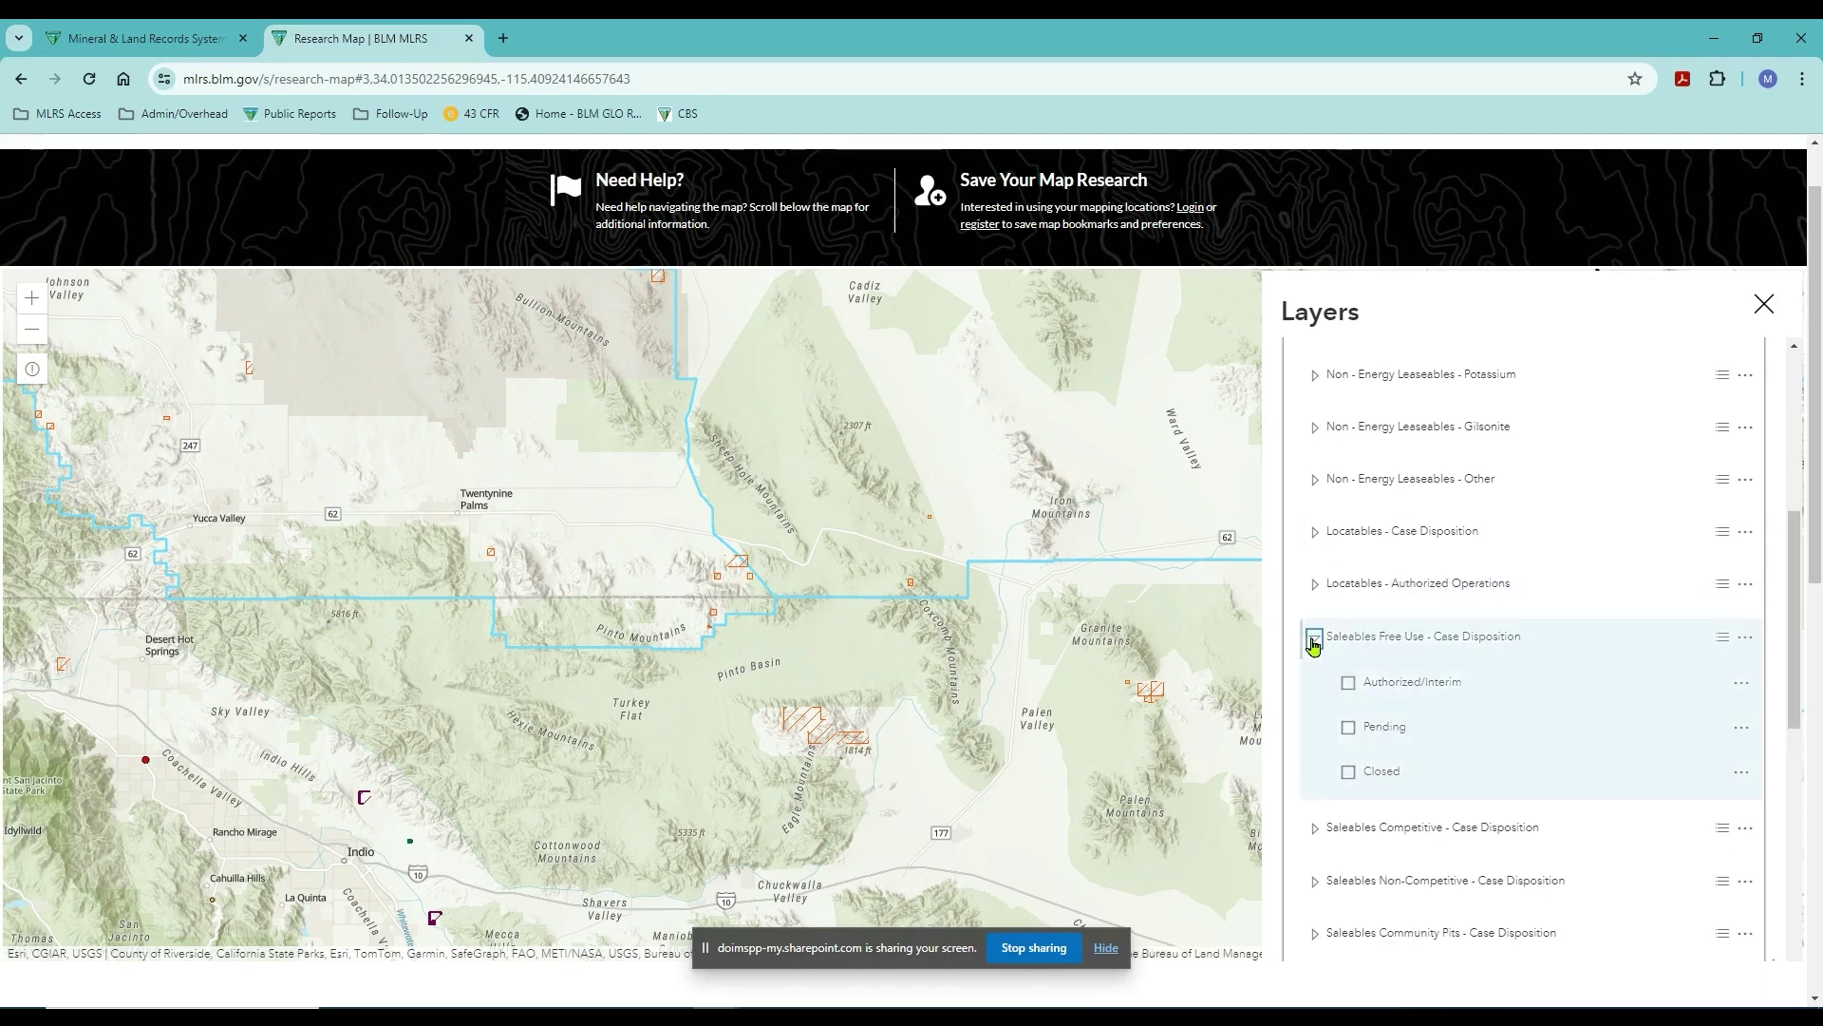
{"action": "left_click", "coordinate": [1315, 638]}
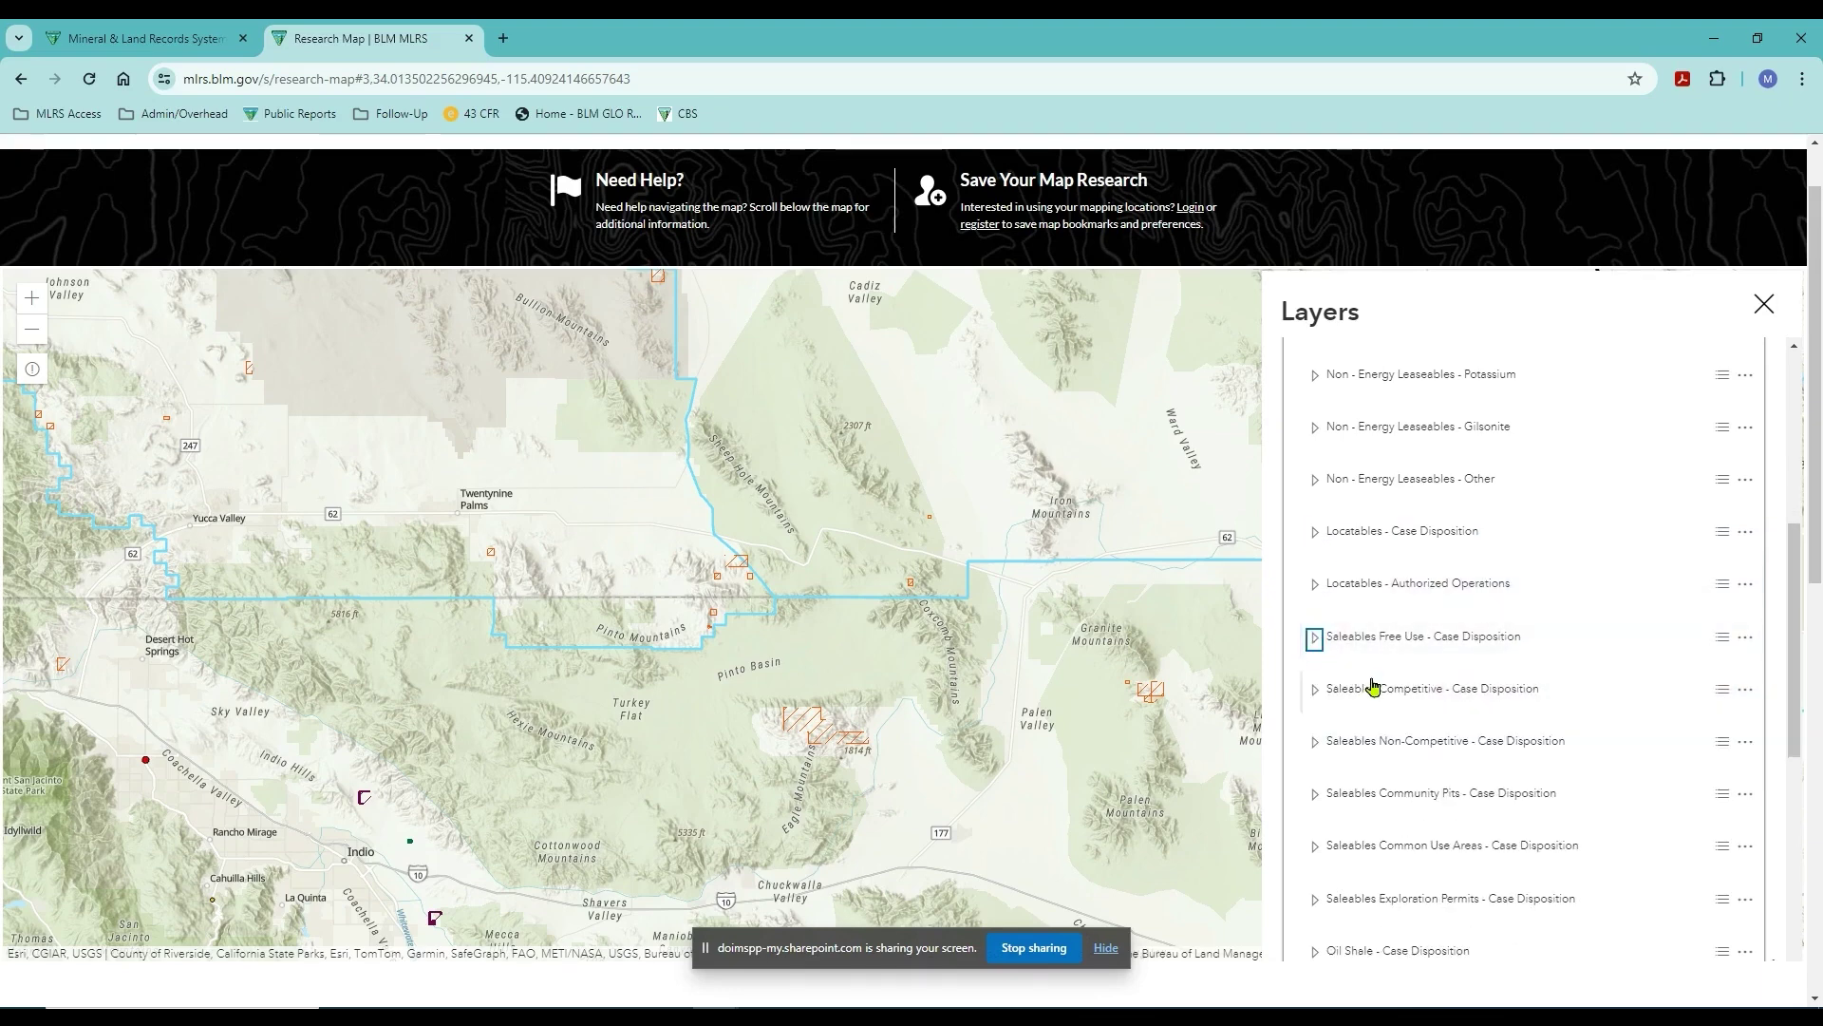
{"action": "left_click", "coordinate": [1314, 691]}
{"action": "left_click", "coordinate": [1348, 735]}
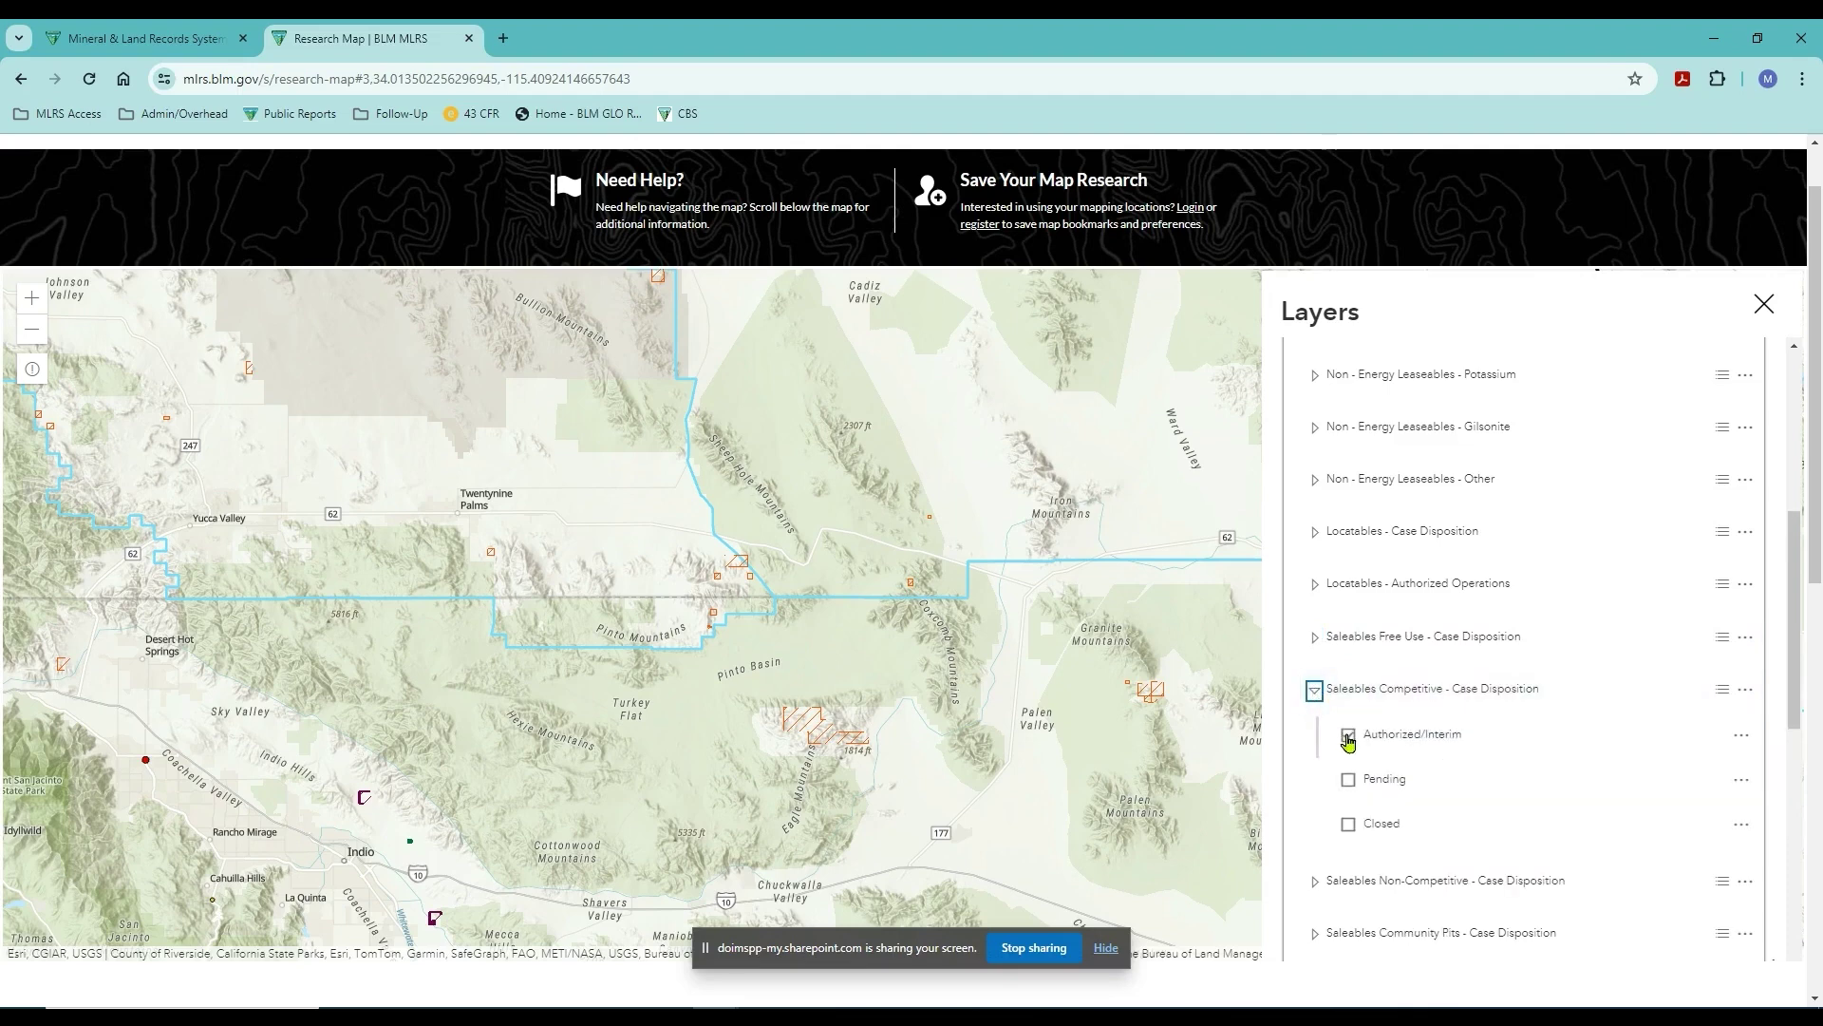
{"action": "left_click", "coordinate": [1315, 692]}
Turn off Authorized/Interim under Saleables Non-Competitive - Case Disposition and Saleables Community Pits - Case Disposition.
{"action": "left_click", "coordinate": [1315, 743]}
{"action": "left_click", "coordinate": [1347, 787]}
{"action": "left_click", "coordinate": [1316, 742]}
{"action": "left_click", "coordinate": [1315, 794]}
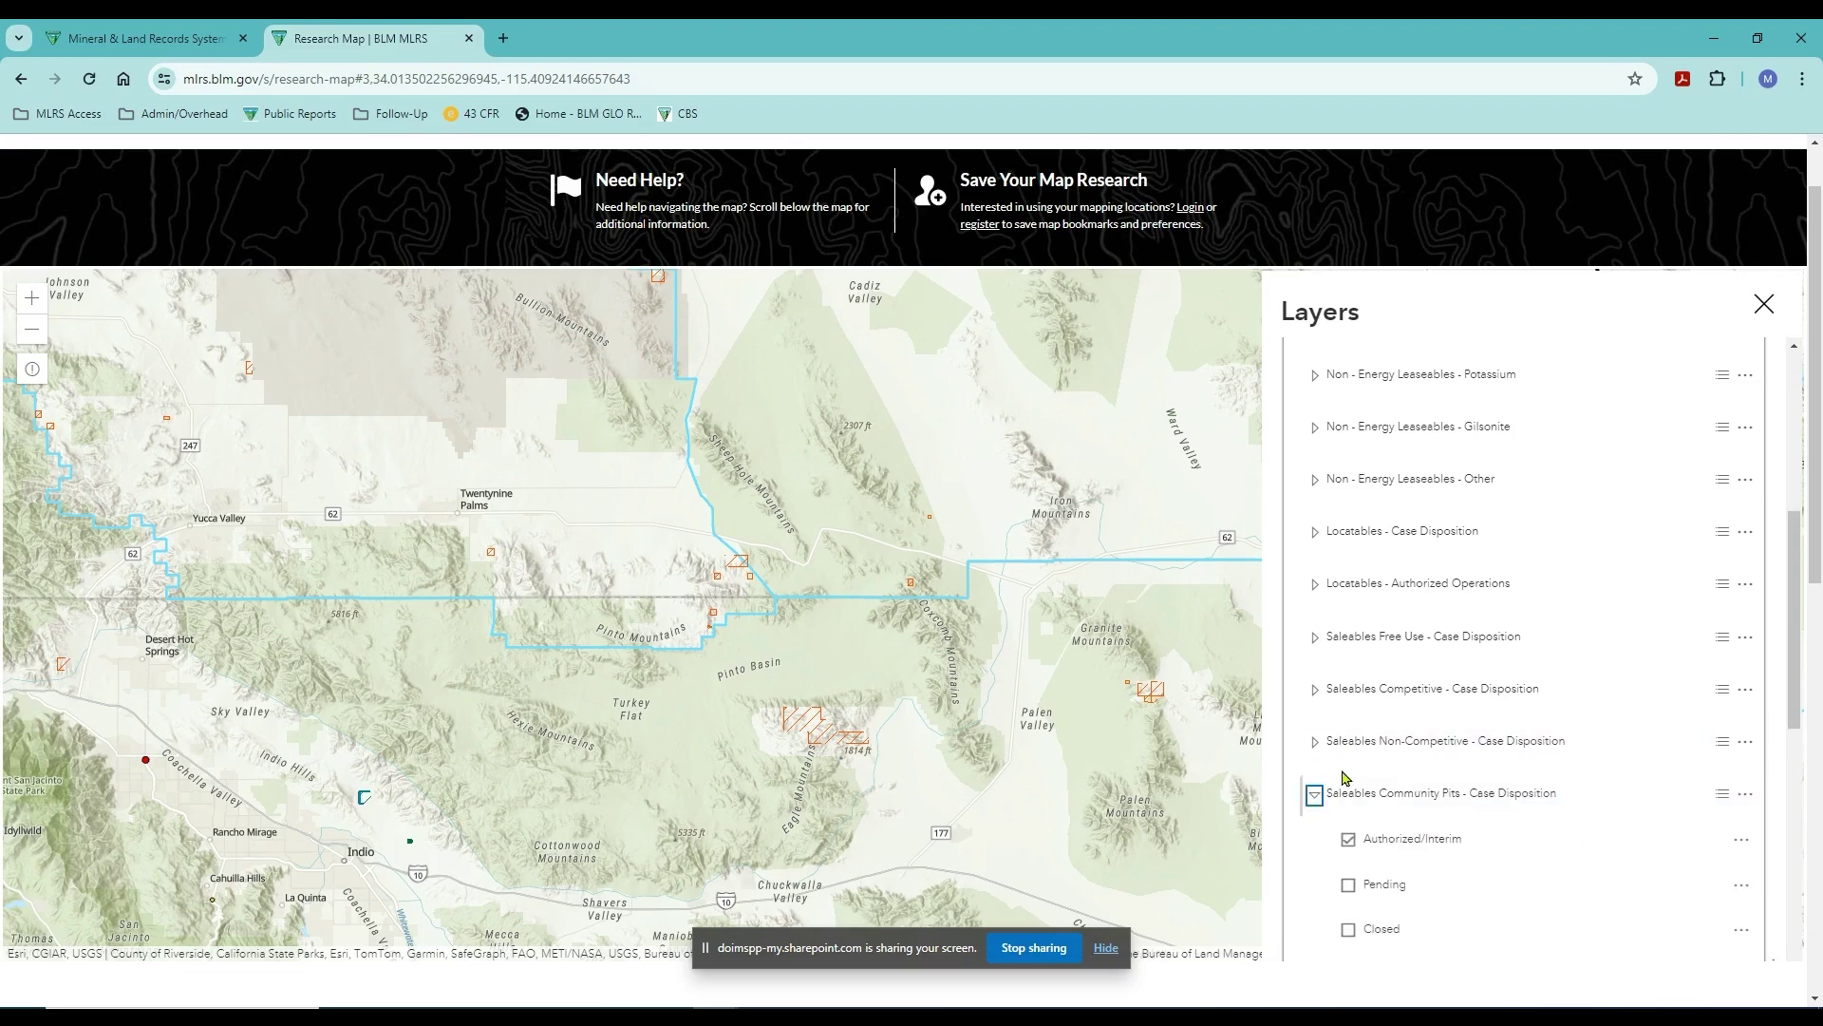
{"action": "left_click", "coordinate": [1347, 840]}
{"action": "left_click", "coordinate": [1316, 795]}
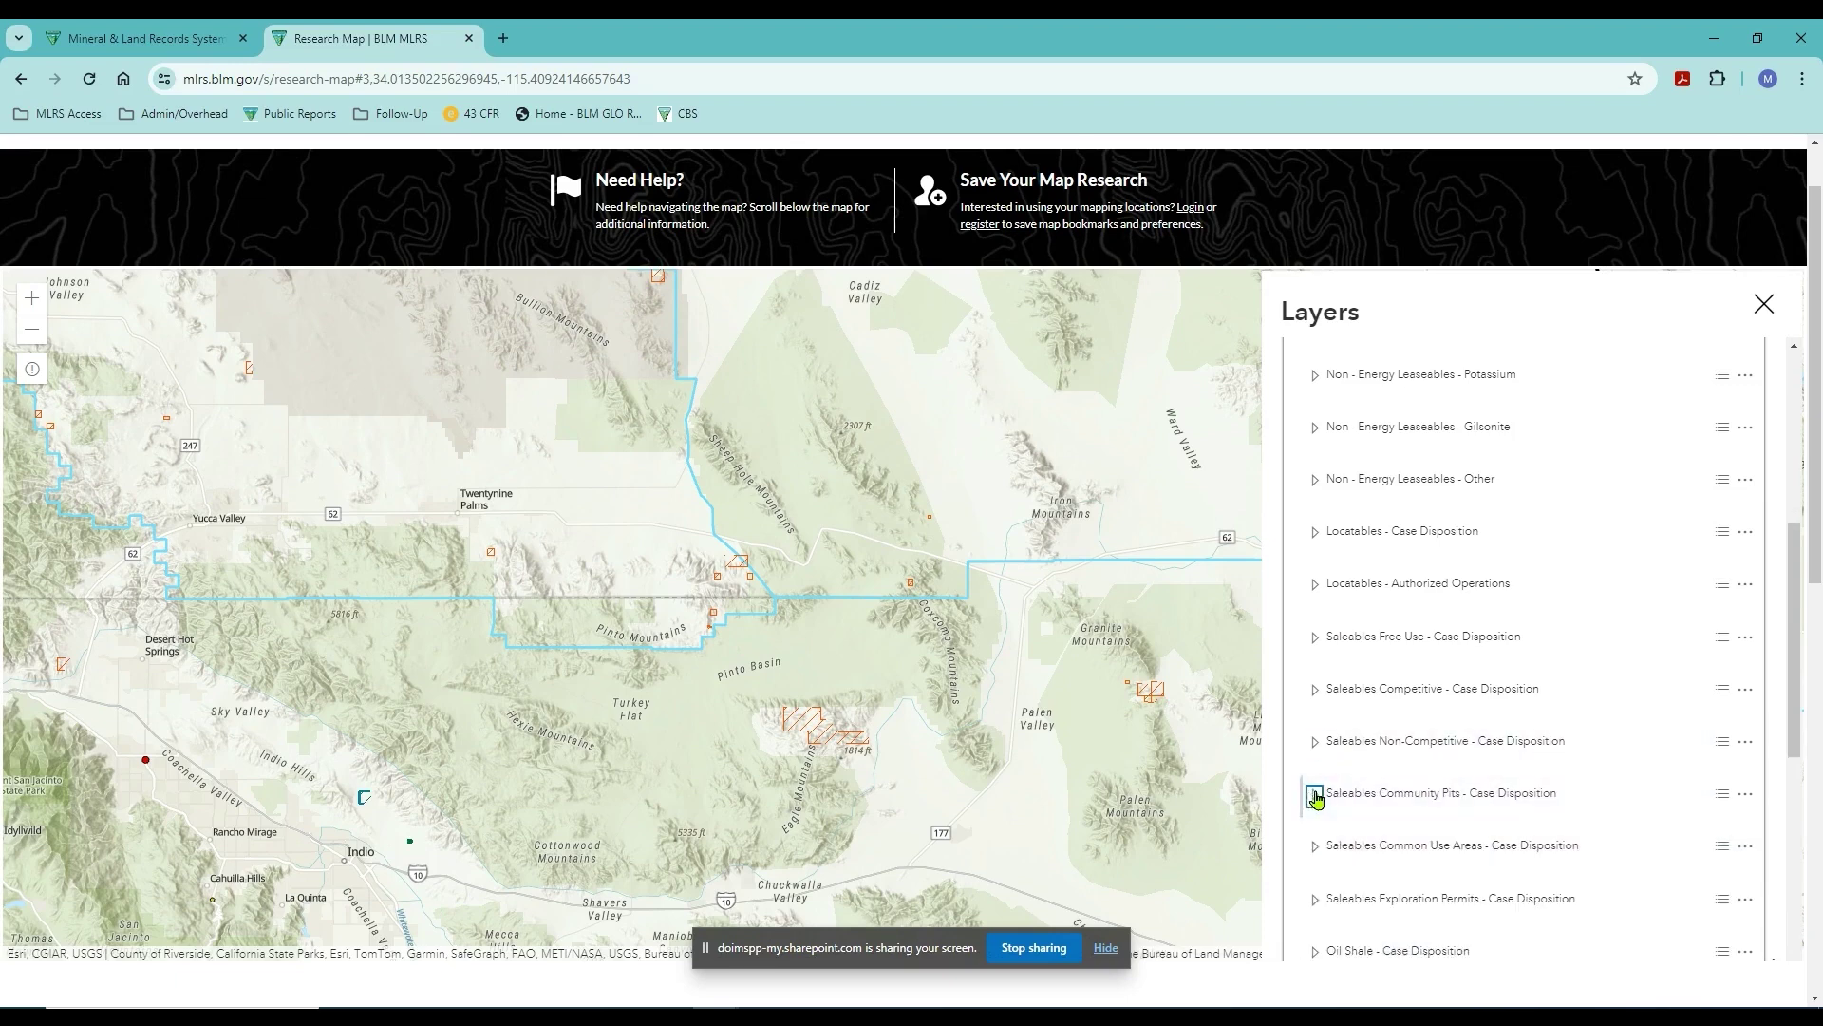
Turn off Authorized/Interim under Saleables Common Use Areas - Case Disposition and check the sublayers of Saleables Exploration Permits - Case Disposition.
{"action": "left_click", "coordinate": [1319, 851]}
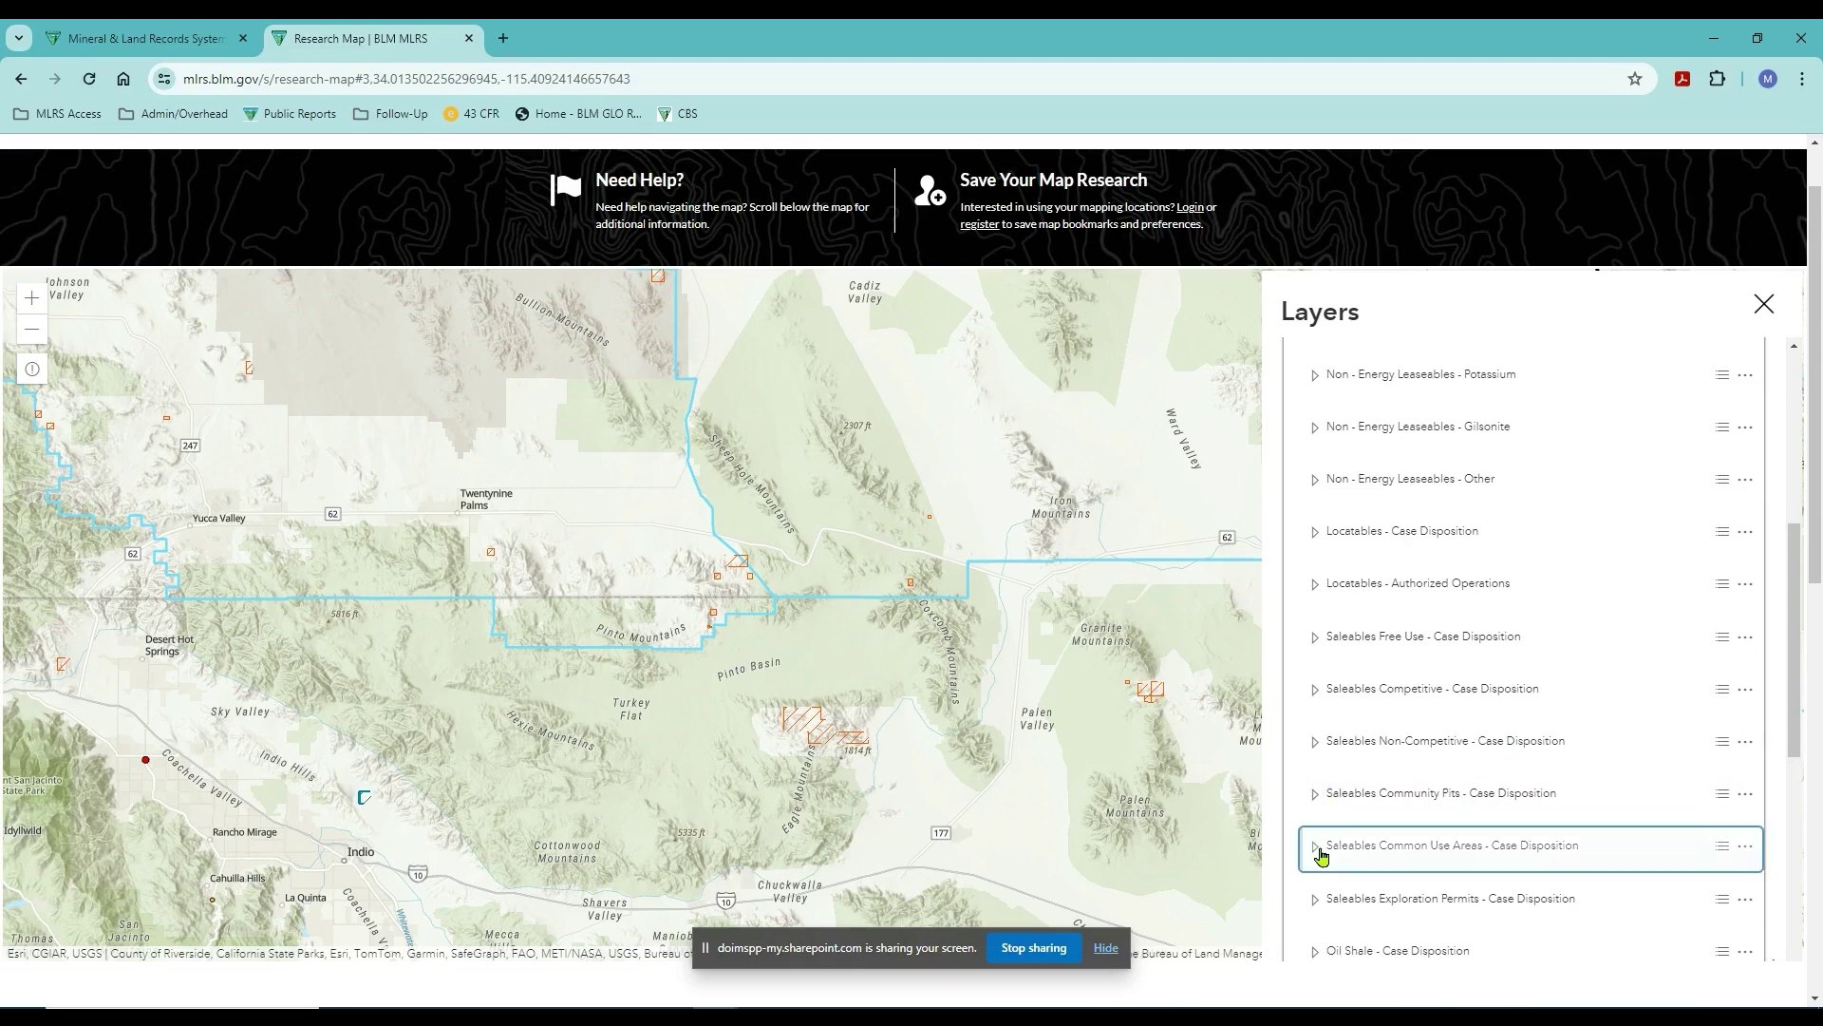
{"action": "left_click", "coordinate": [1316, 853]}
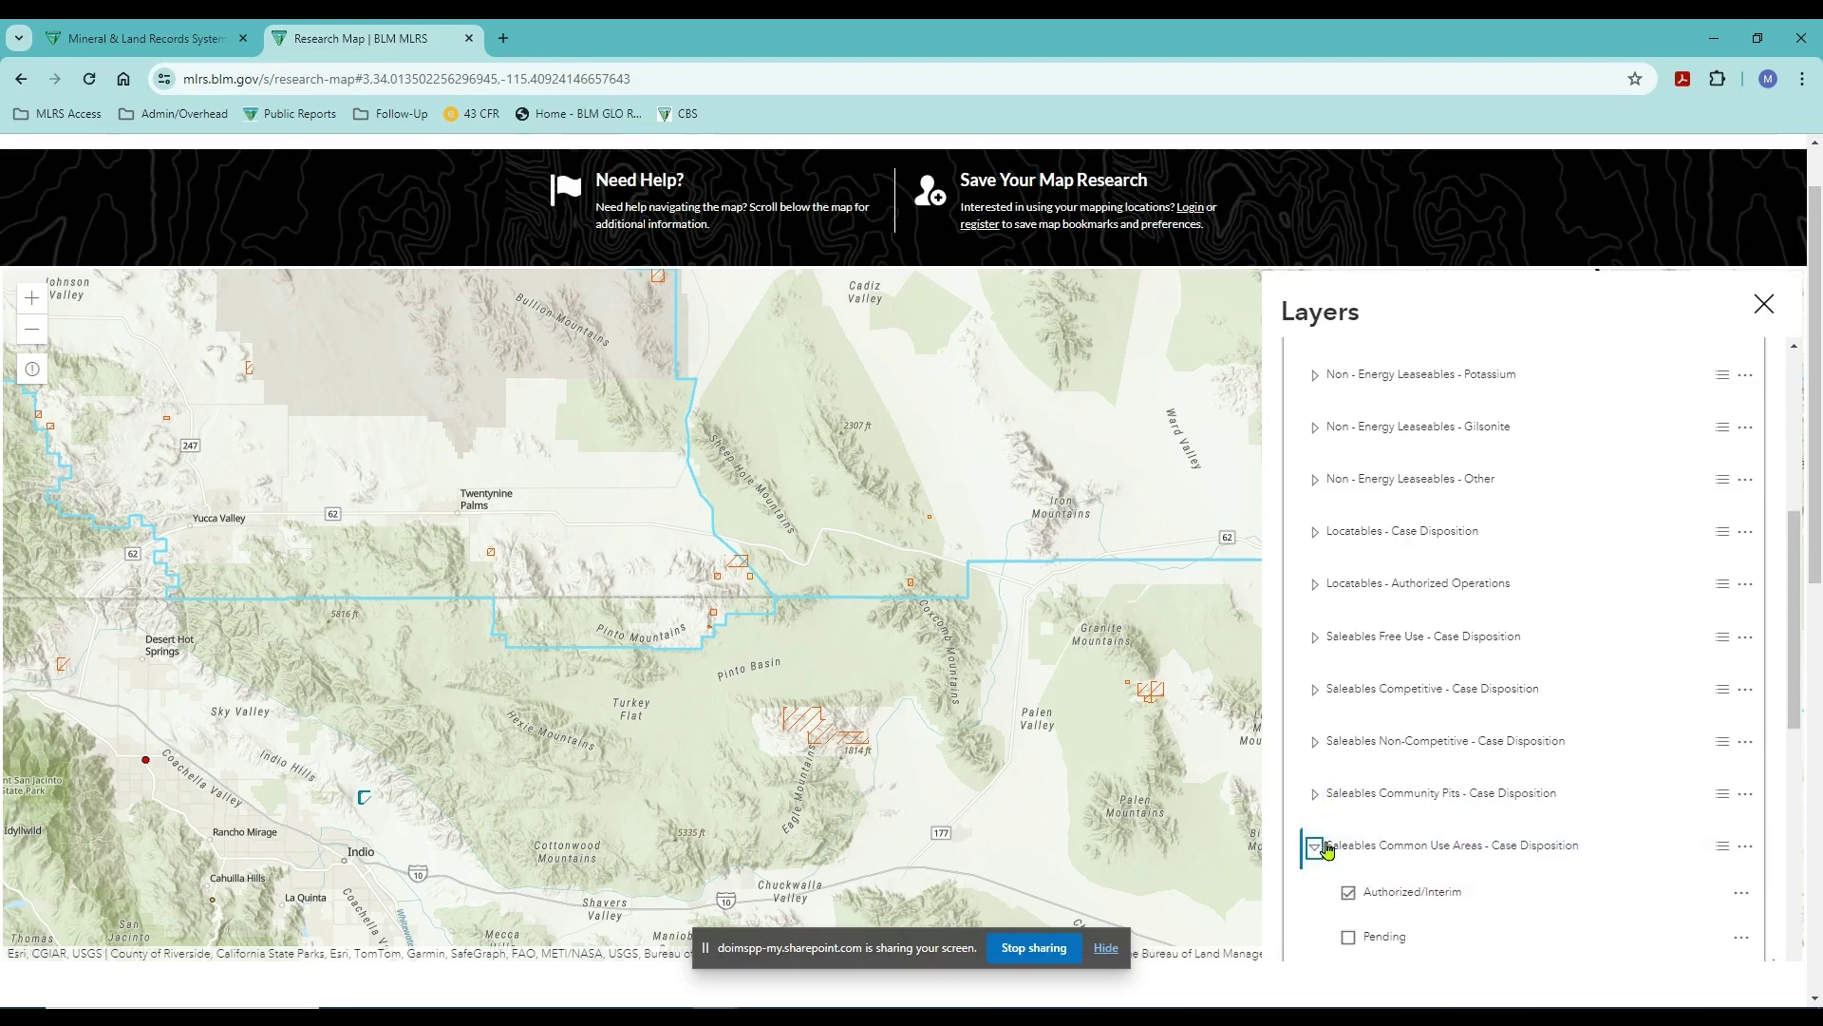
{"action": "left_click", "coordinate": [1349, 892]}
{"action": "left_click", "coordinate": [1316, 853]}
{"action": "scroll", "coordinate": [1422, 803], "scroll_direction": "down", "scroll_amount": 3}
{"action": "left_click", "coordinate": [1316, 711]}
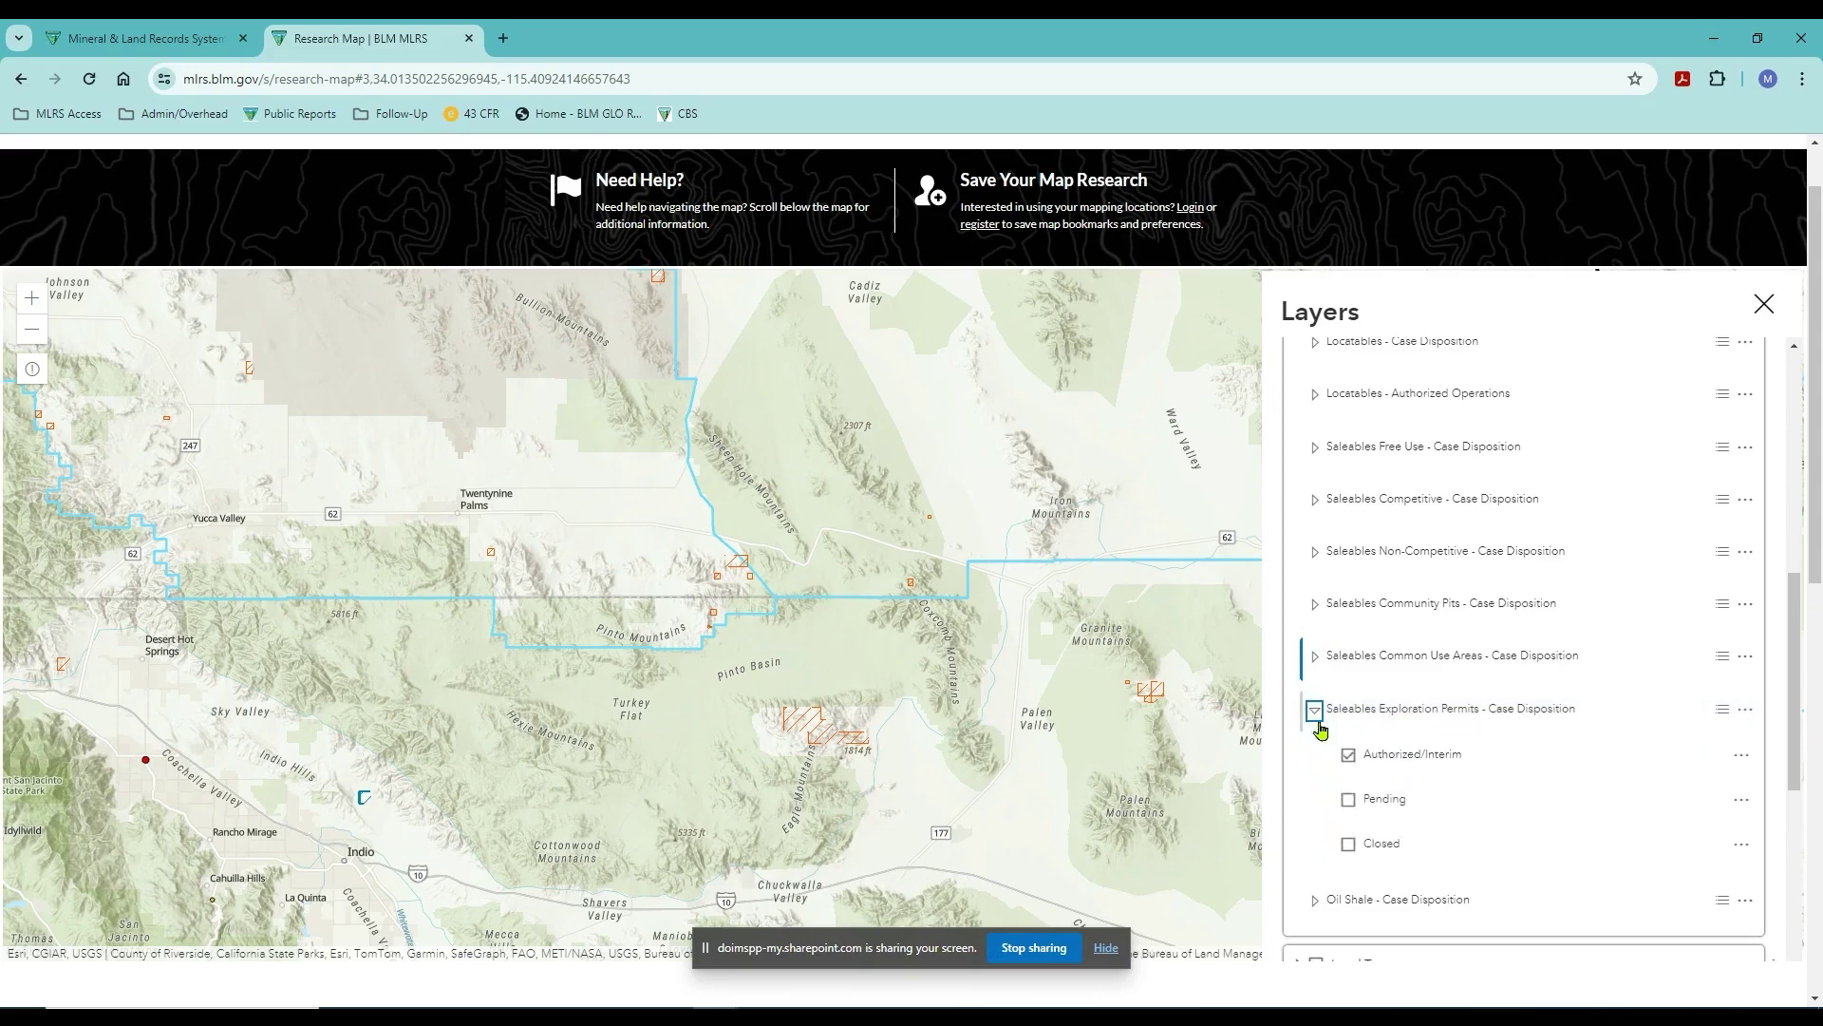
{"action": "left_click", "coordinate": [1317, 711]}
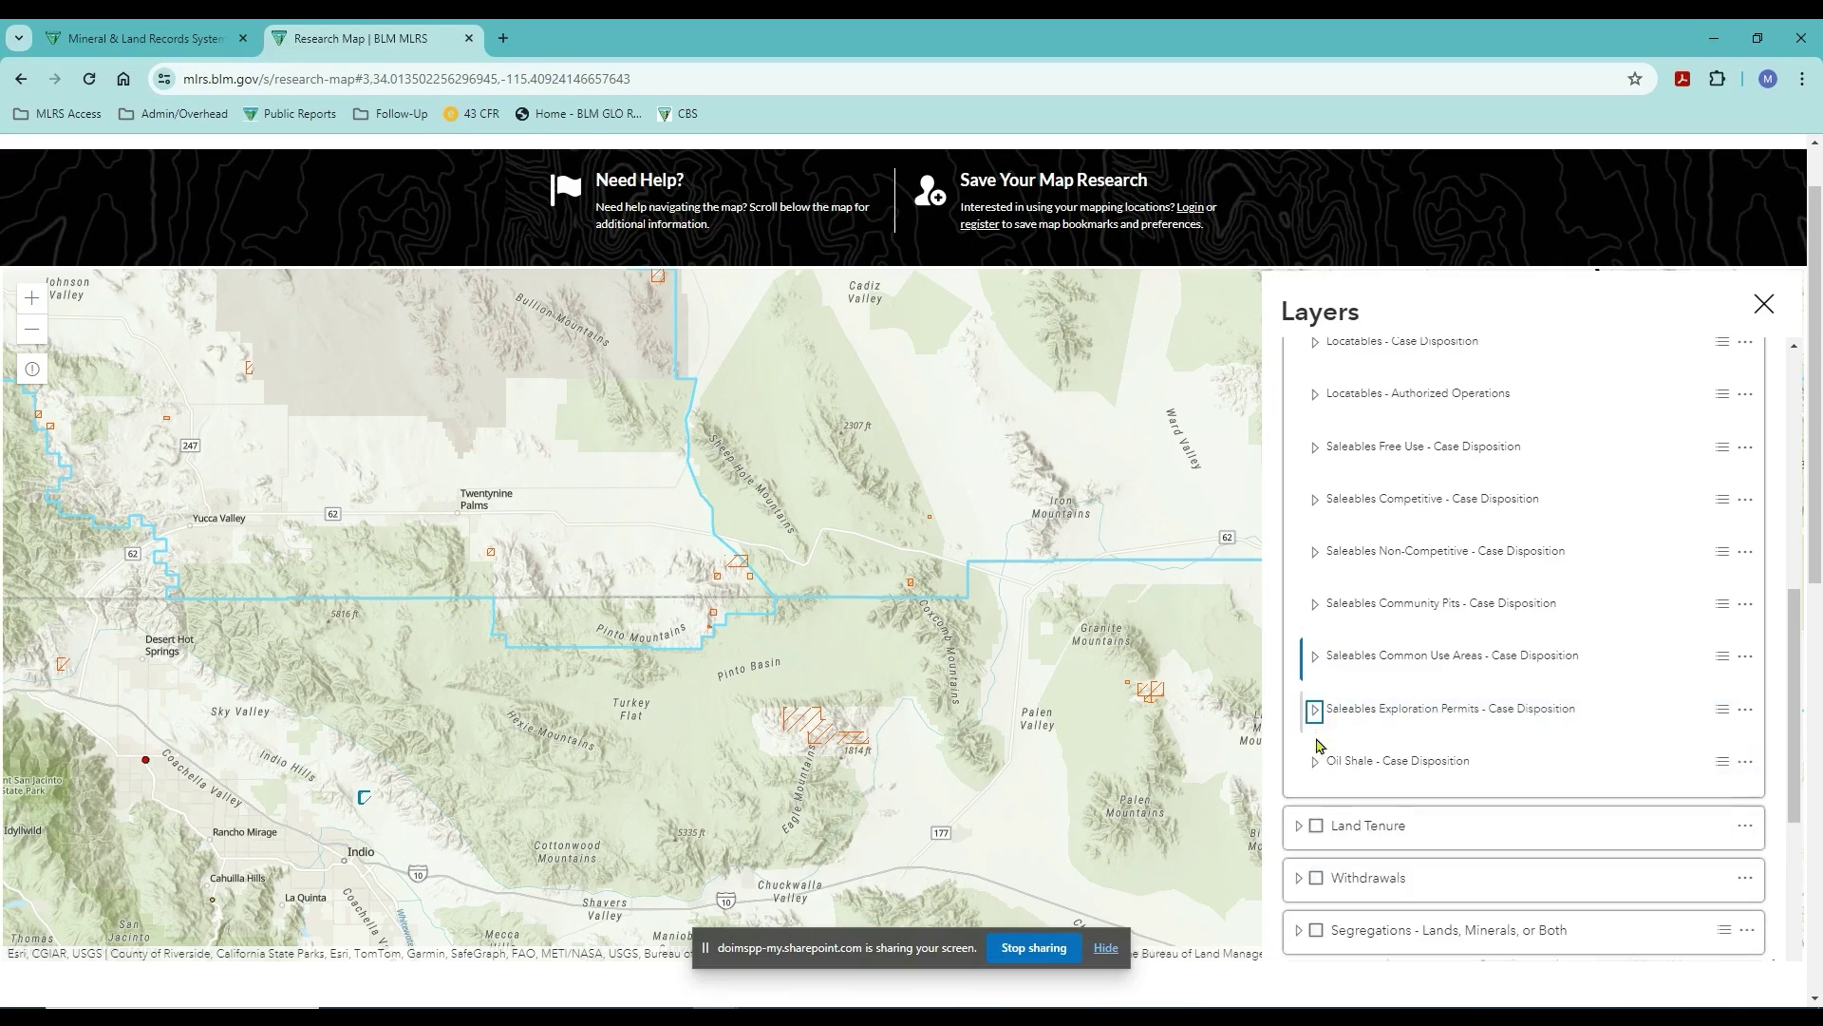
Turn off Authorized/Interim under Oil Shale - Case Disposition in the Solid Minerals group.
{"action": "left_click", "coordinate": [1315, 763]}
{"action": "left_click", "coordinate": [1349, 808]}
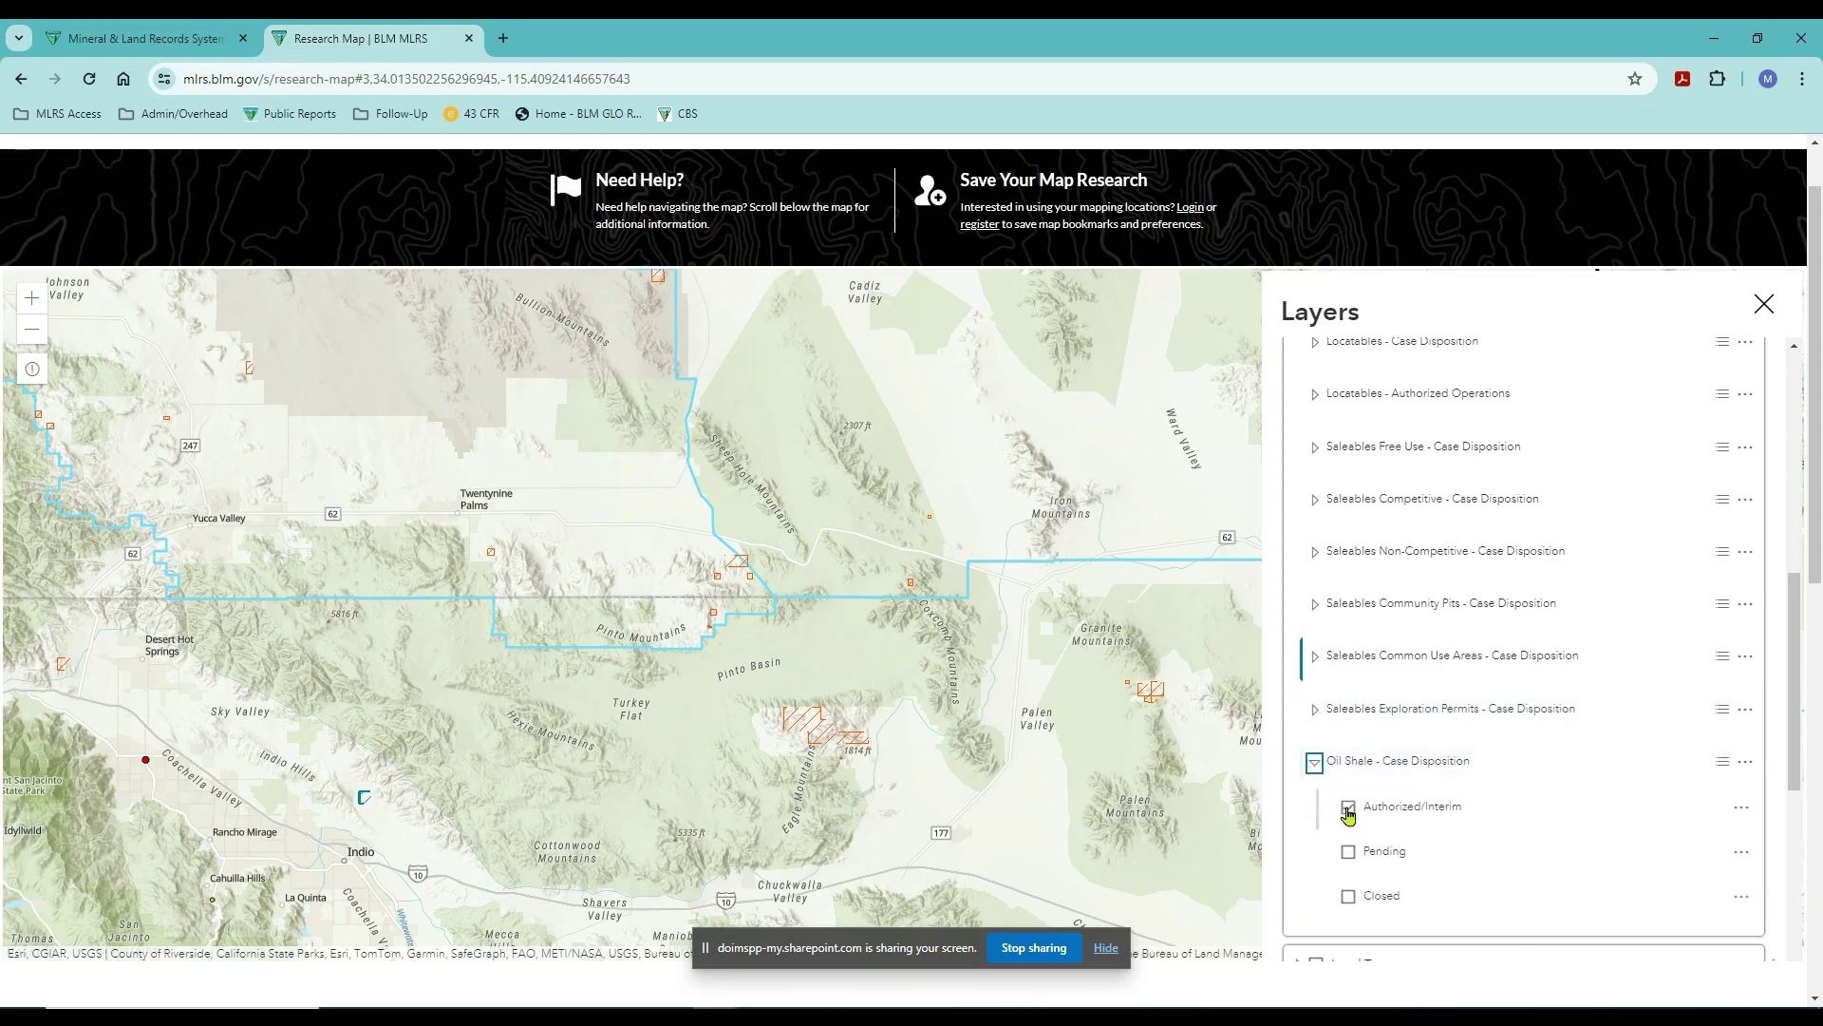
{"action": "left_click", "coordinate": [1315, 763]}
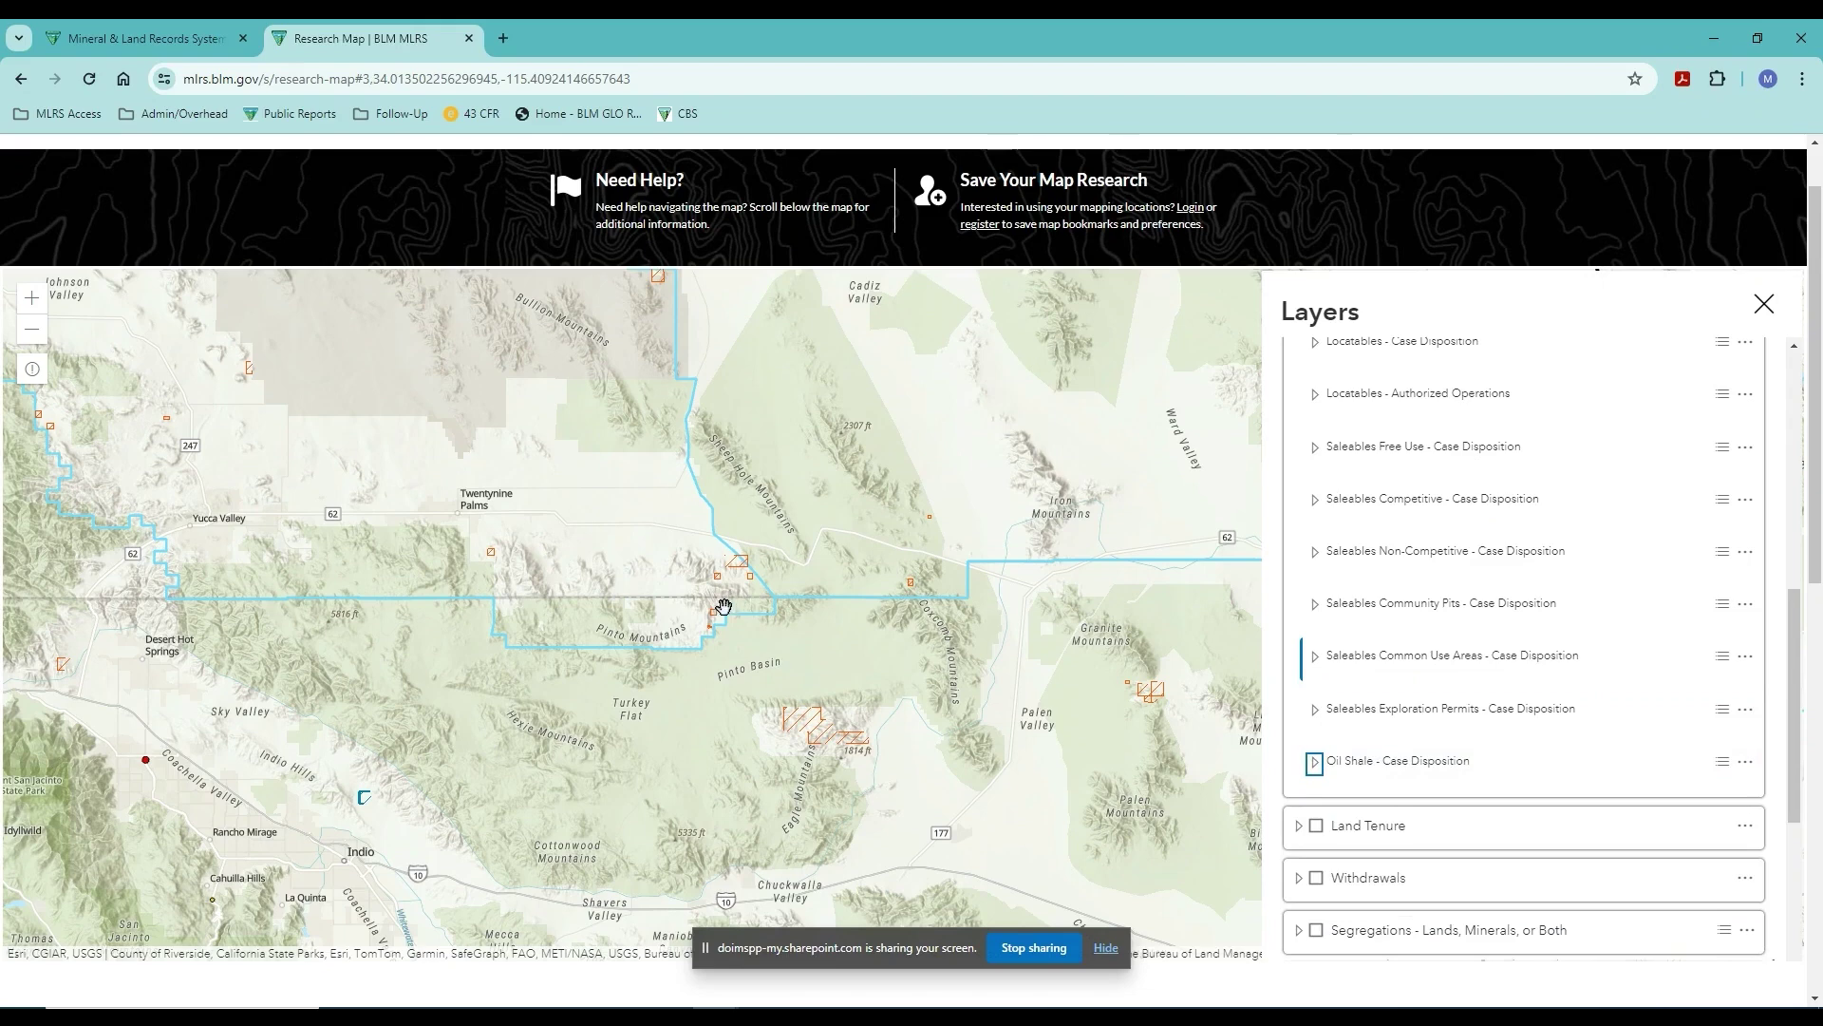
Turn on Pending under Locatables - Case Disposition, and Plans and Notices under Locatables - Authorized Operations.
{"action": "left_click_drag", "start_coordinate": [1795, 724], "coordinate": [1784, 648]}
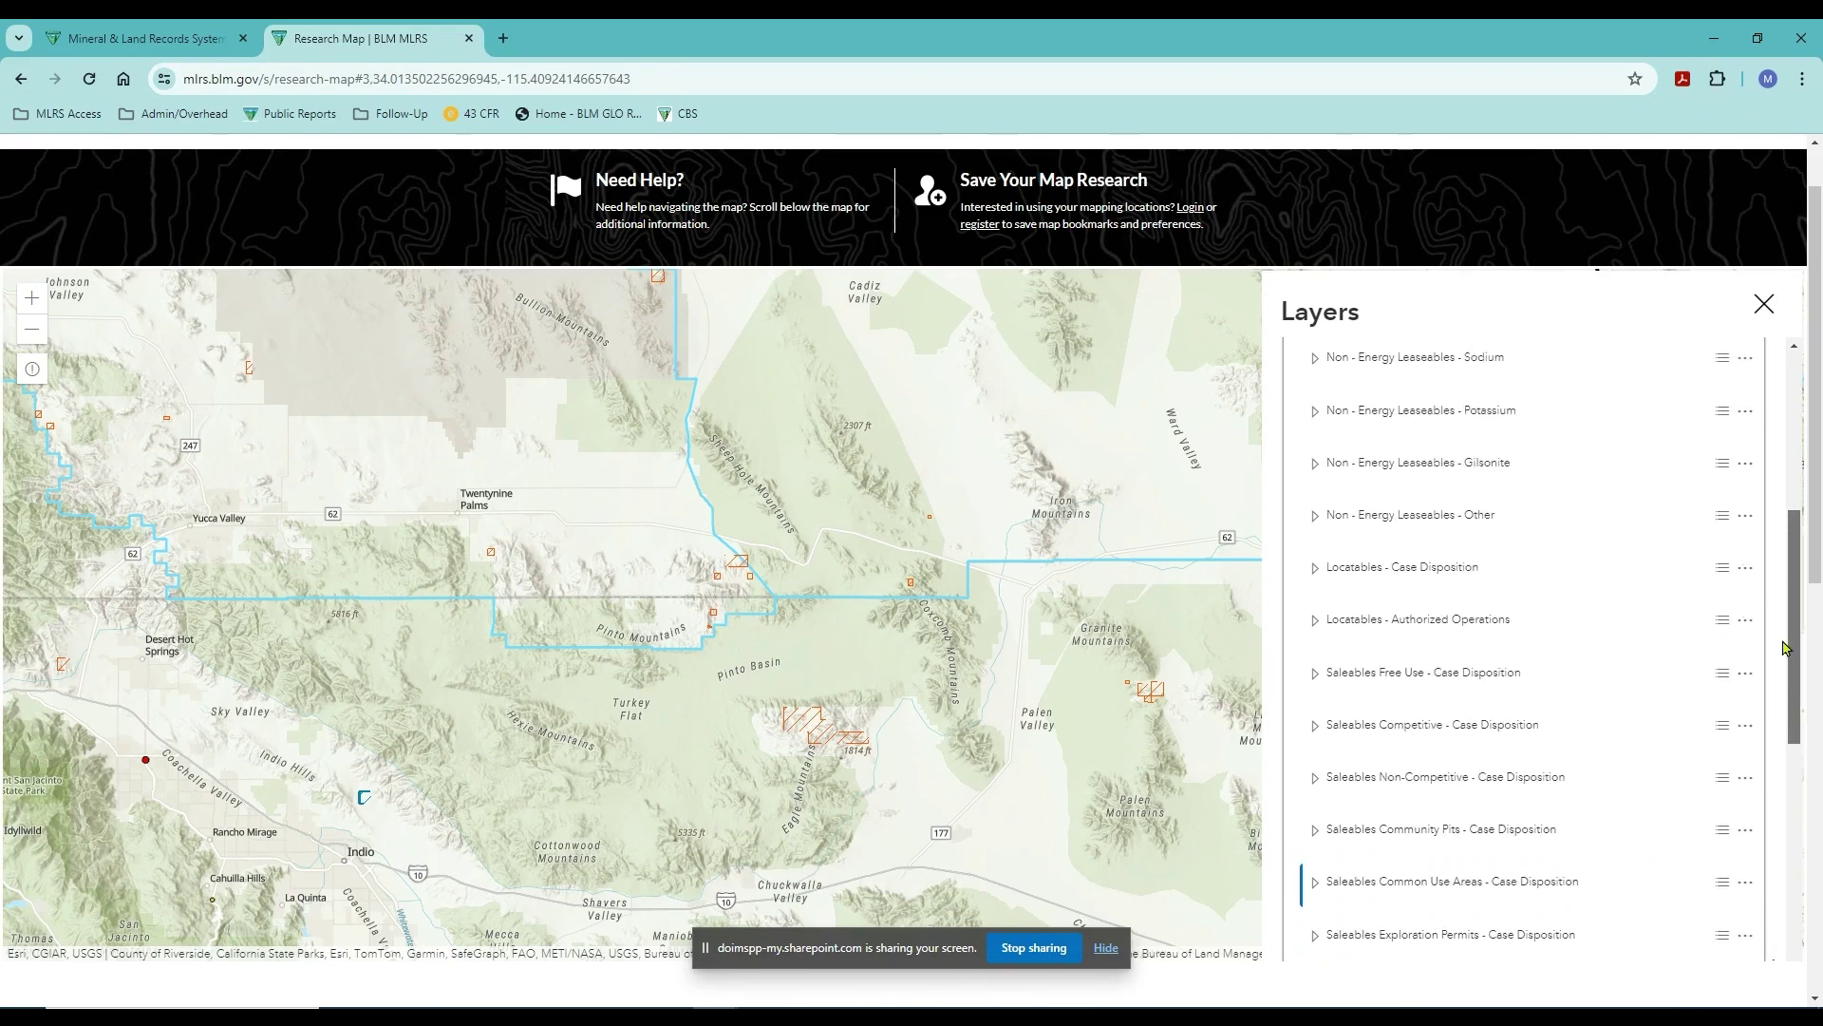
{"action": "left_click", "coordinate": [1314, 569]}
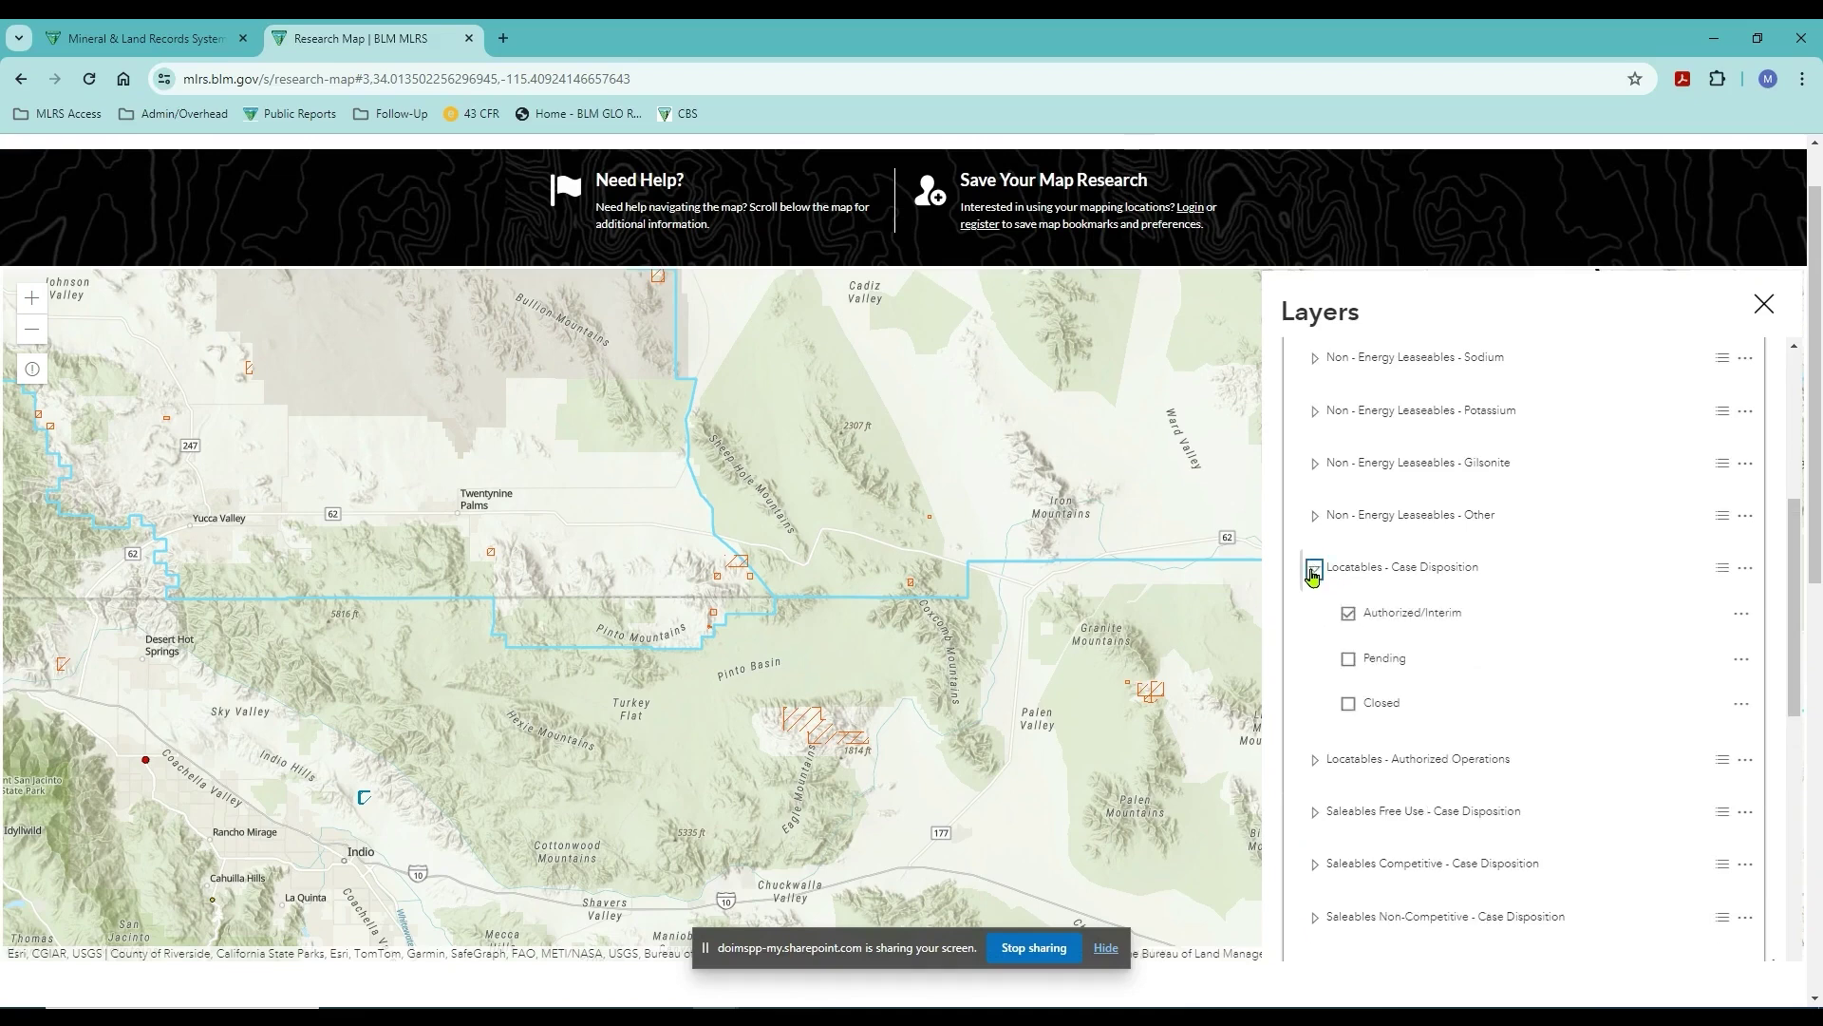
{"action": "left_click", "coordinate": [1348, 662]}
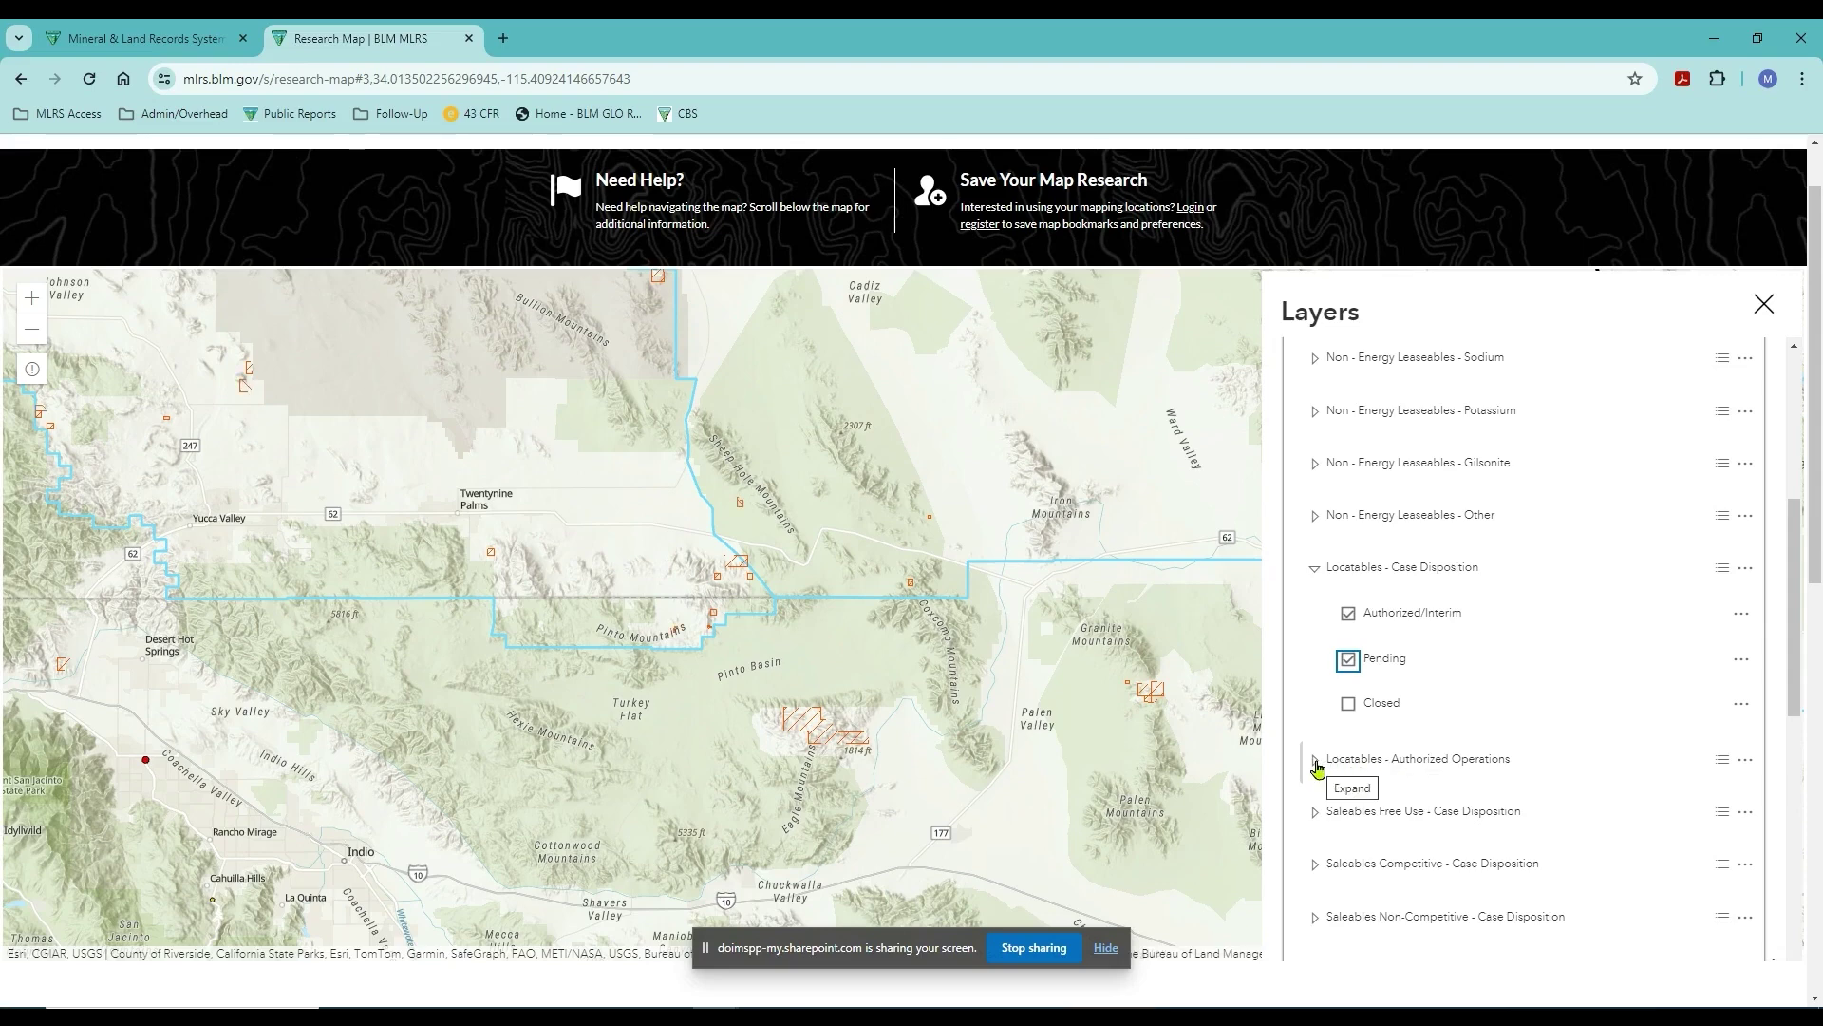
{"action": "left_click", "coordinate": [1316, 760]}
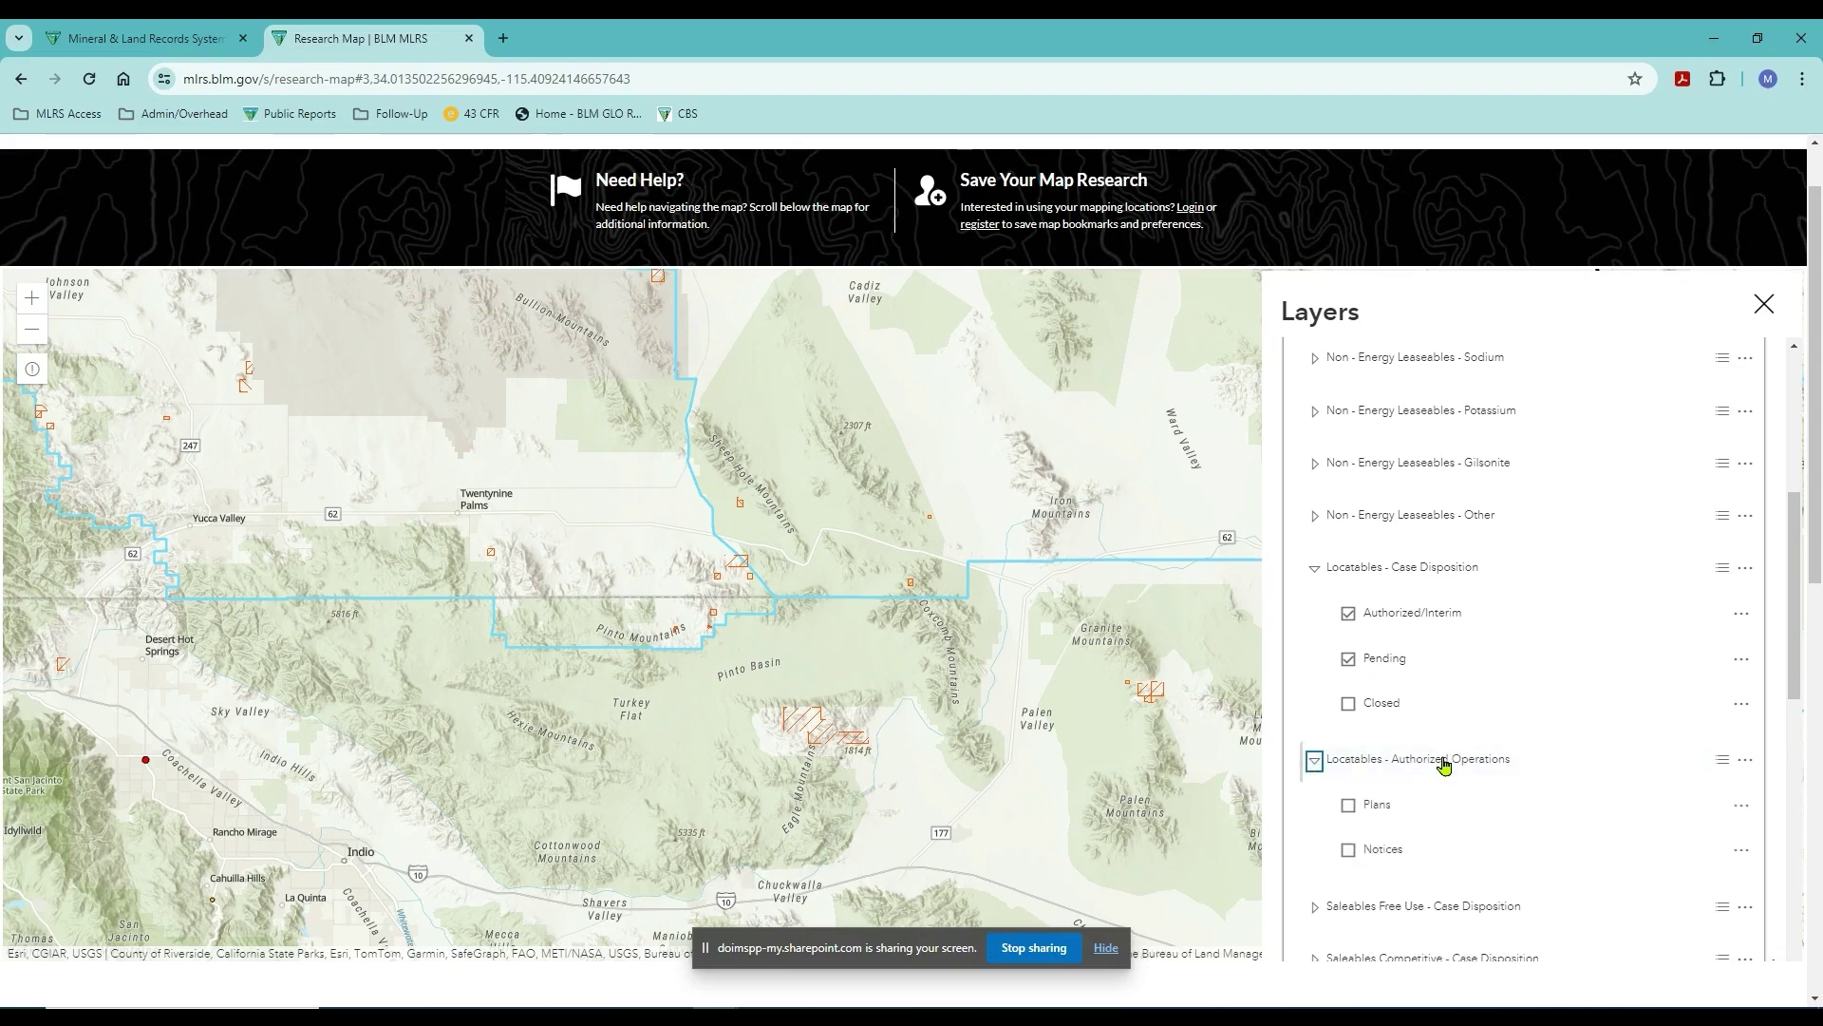
{"action": "left_click", "coordinate": [1348, 806]}
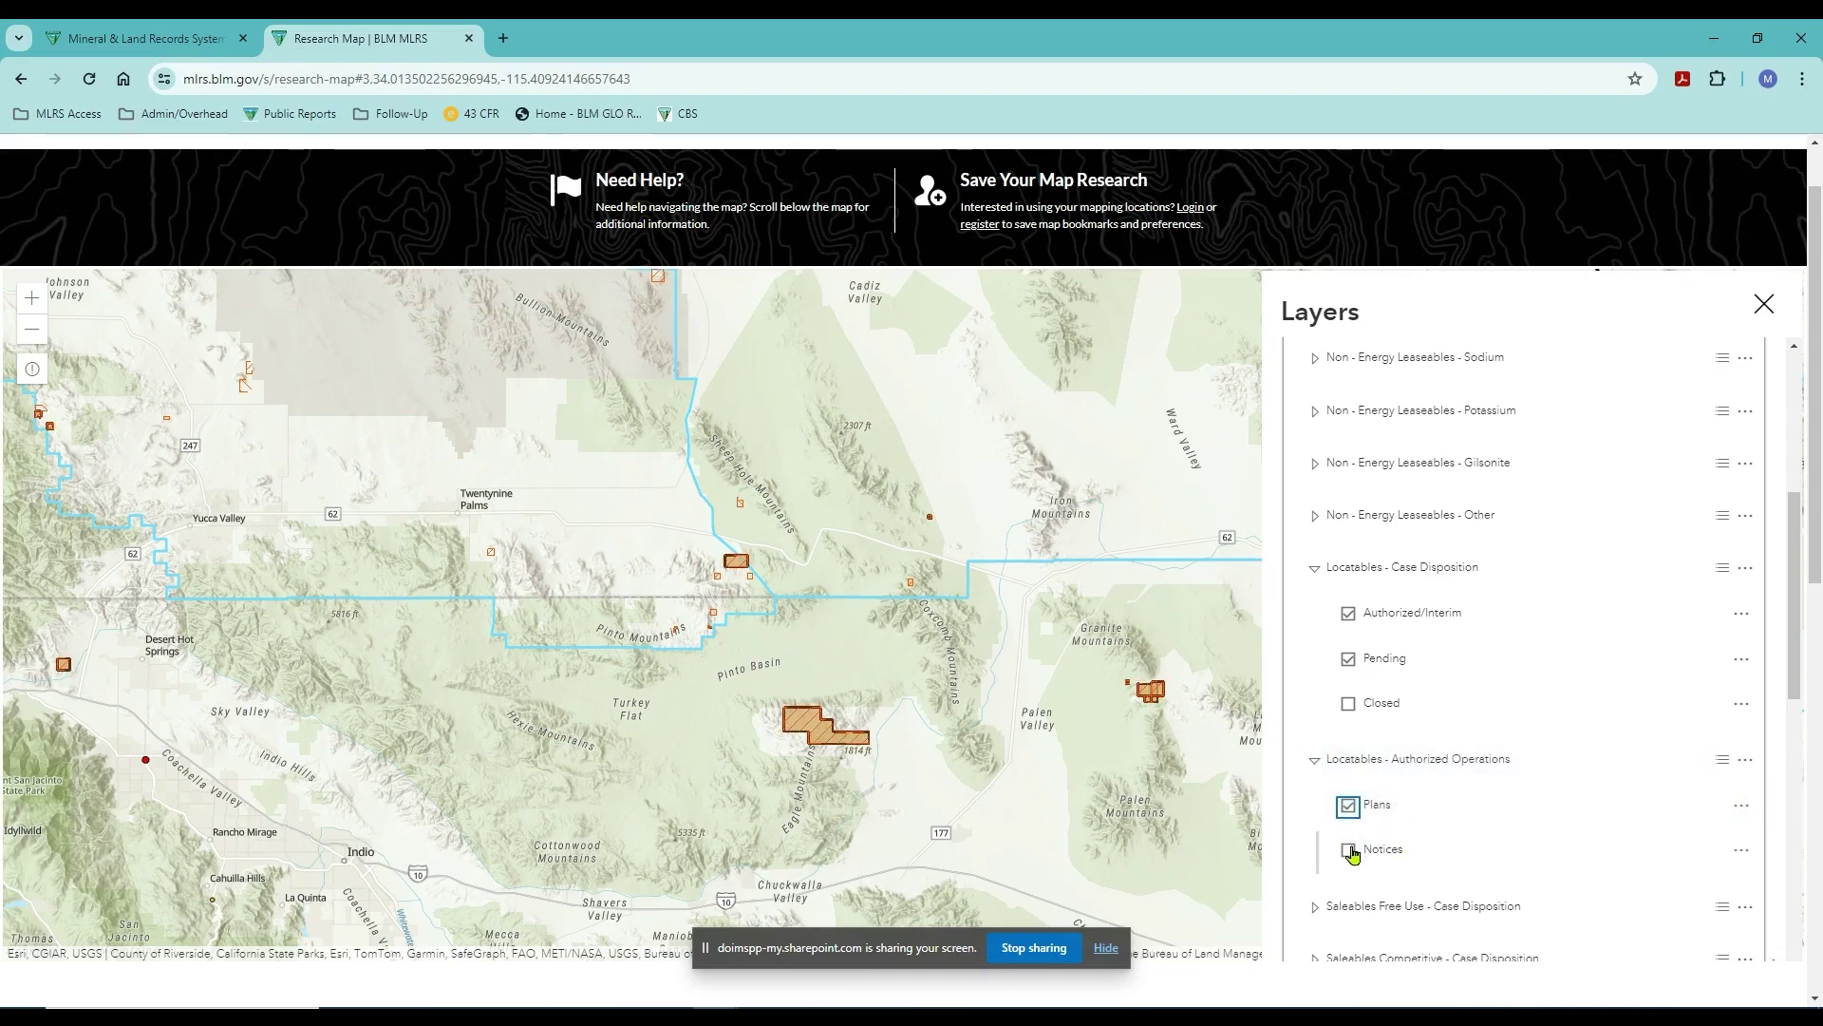
{"action": "left_click", "coordinate": [1350, 851]}
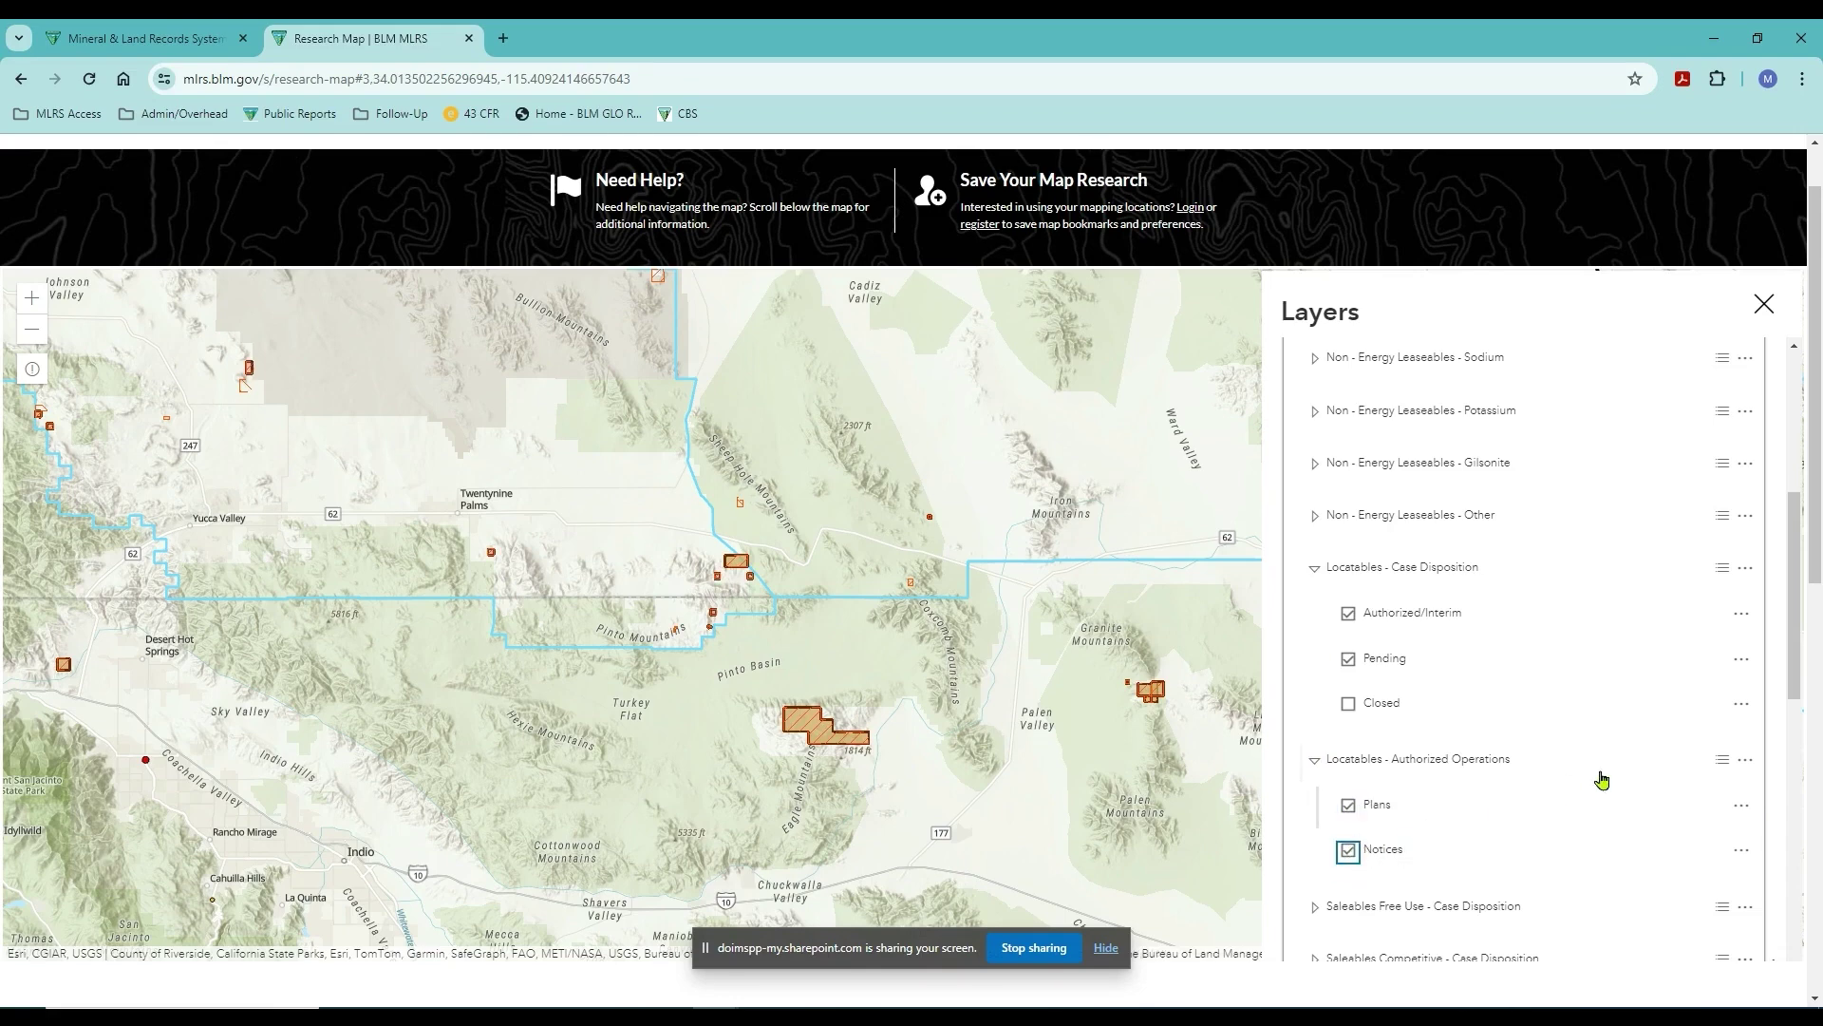
Examine the legend symbols of Locatables - Authorized Operations and Locatables - Case Disposition, closing each legend after viewing.
{"action": "left_click", "coordinate": [1722, 761]}
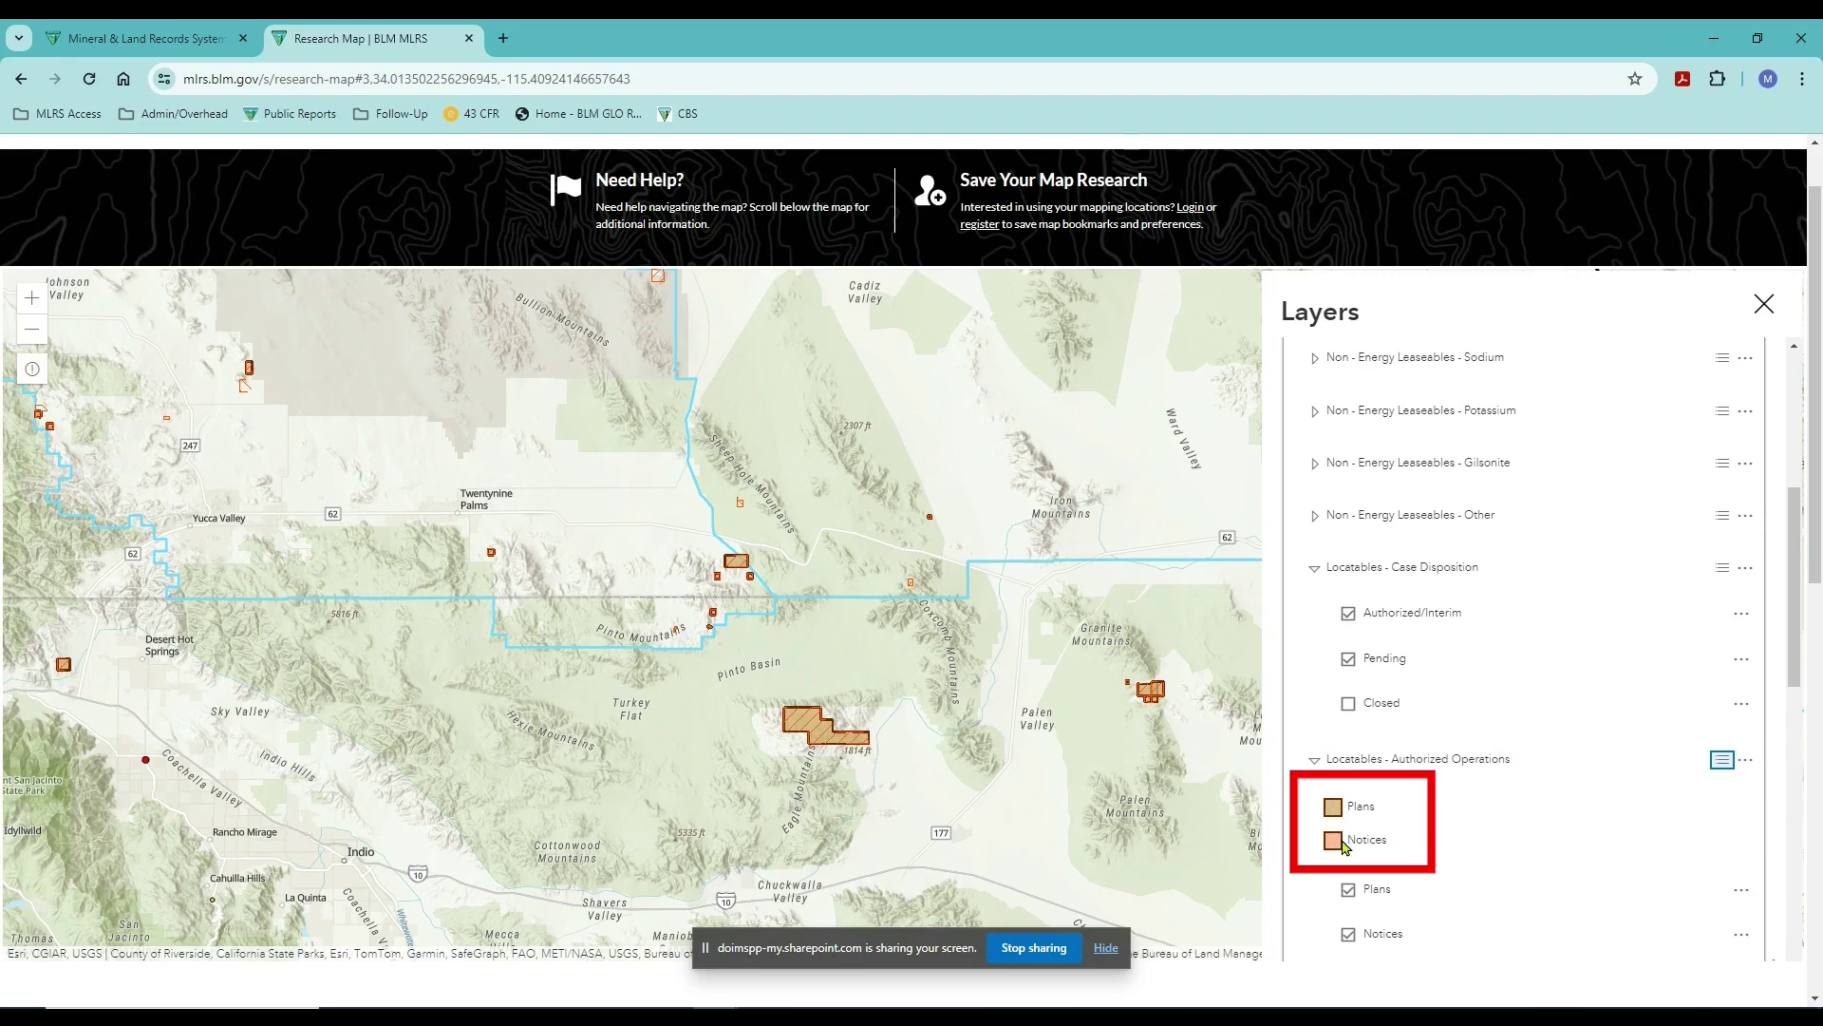
{"action": "left_click", "coordinate": [1722, 760]}
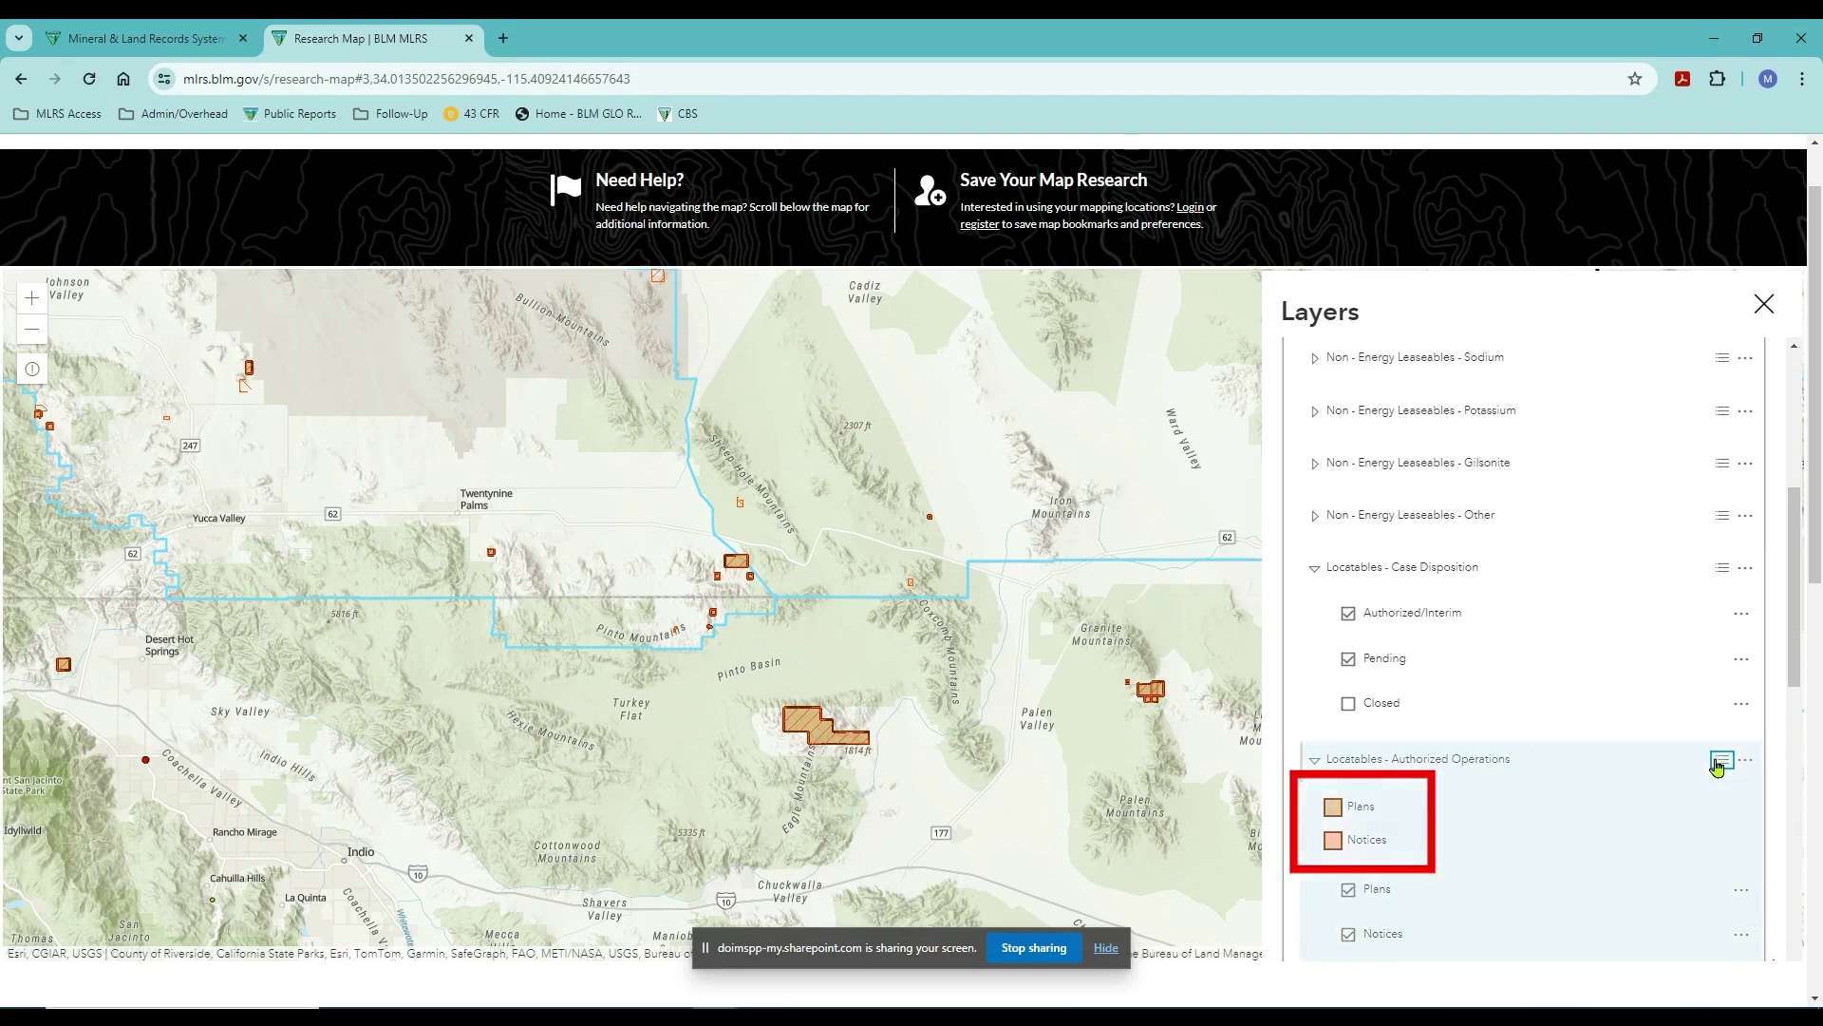
{"action": "left_click", "coordinate": [1721, 571]}
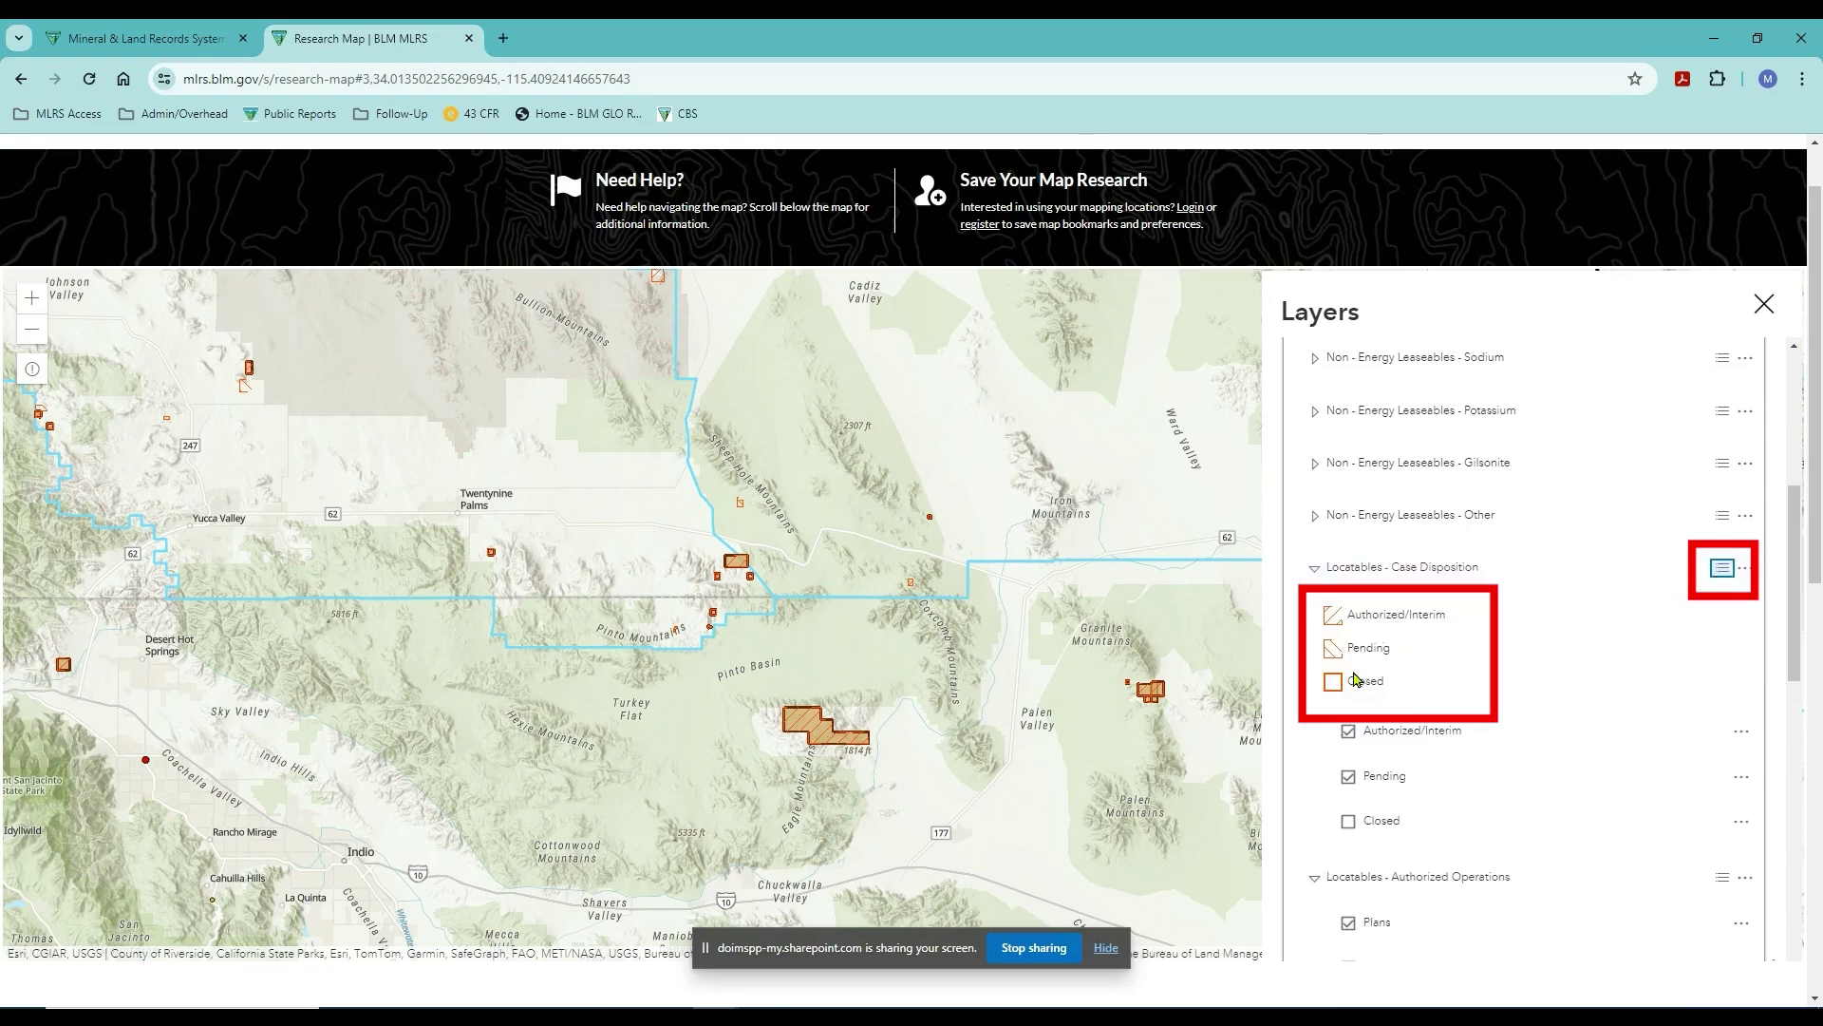
{"action": "left_click", "coordinate": [1719, 571]}
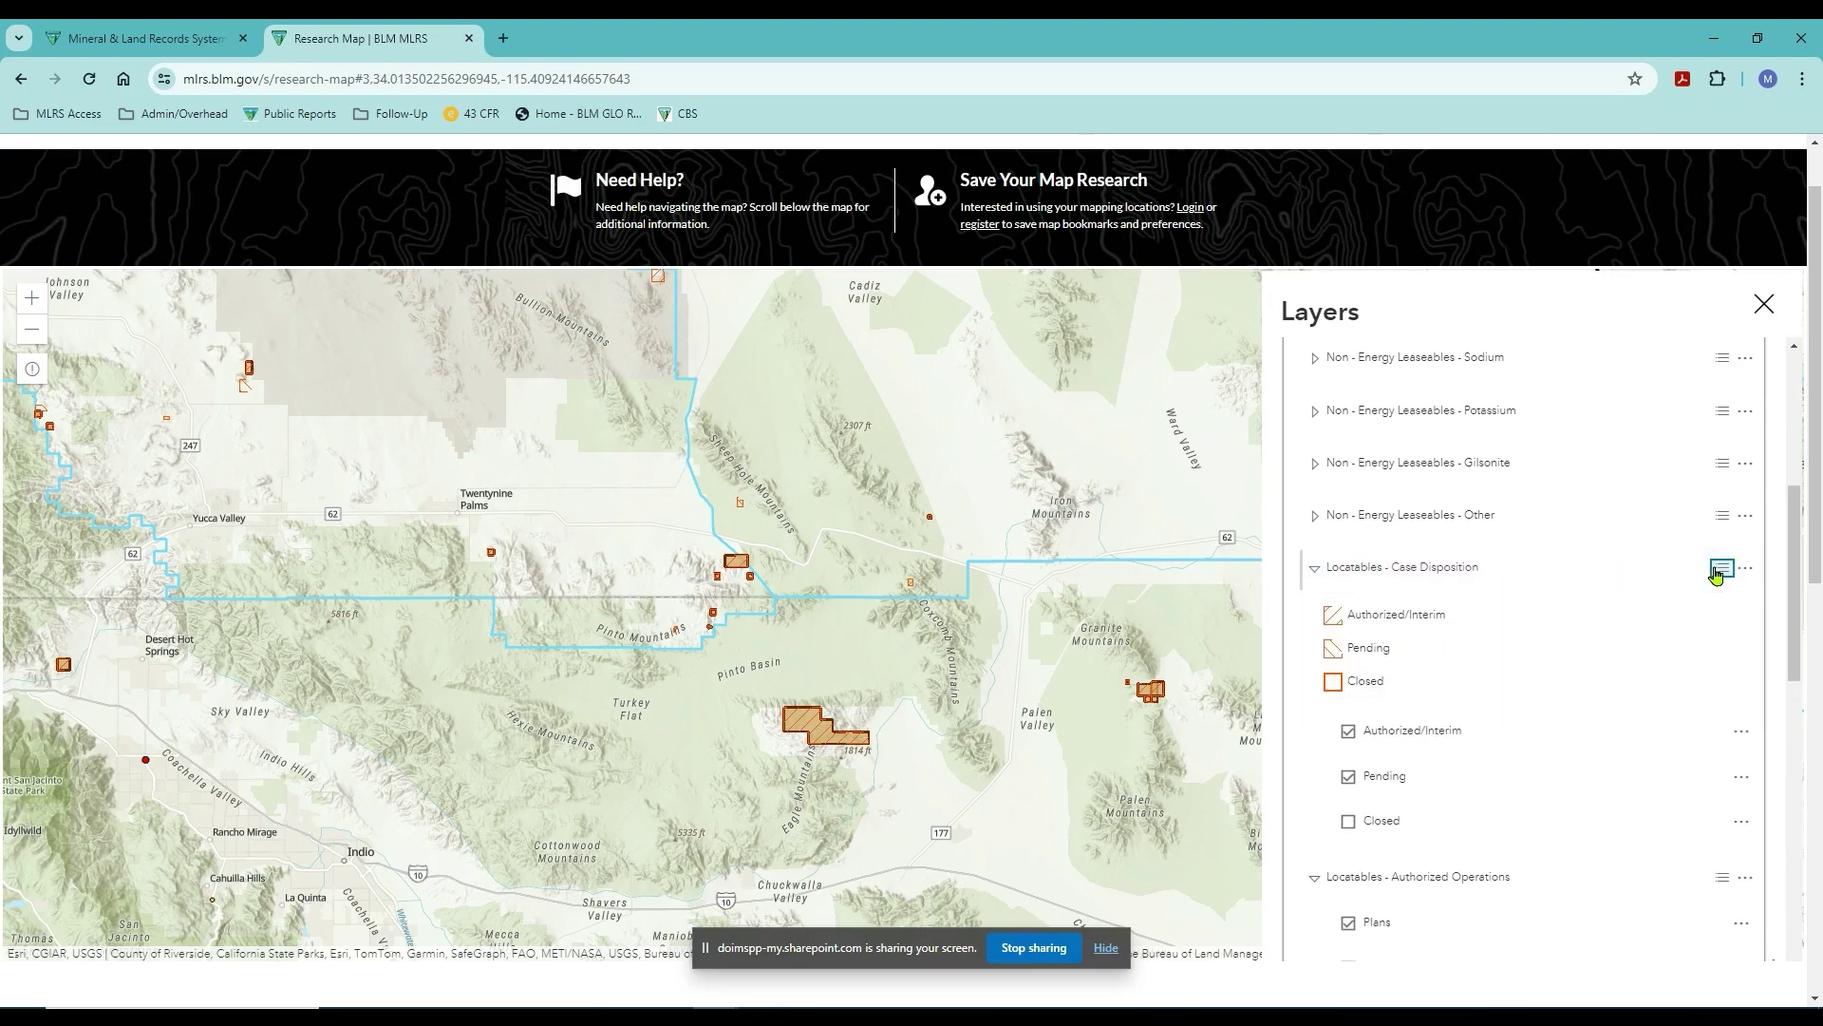
Collapse both Locatables sublayer lists and the Solid Minerals layer group.
{"action": "left_click", "coordinate": [1316, 569]}
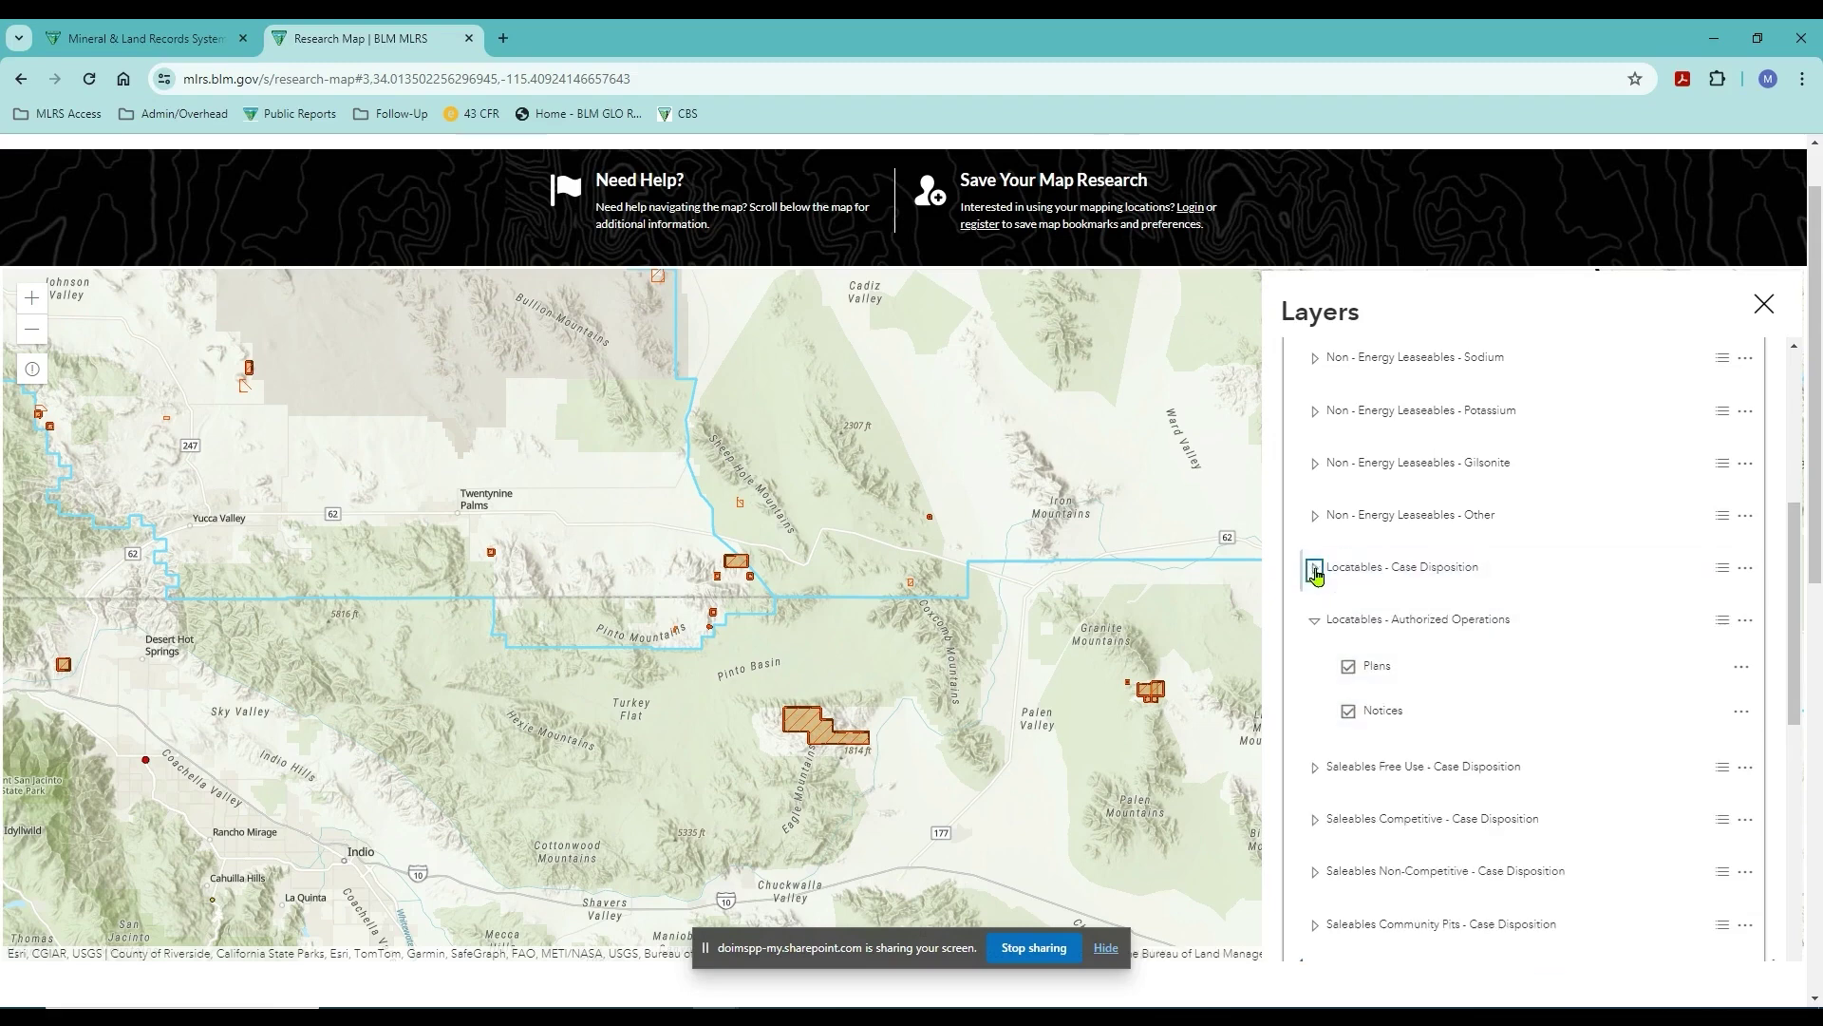
{"action": "left_click", "coordinate": [1316, 620]}
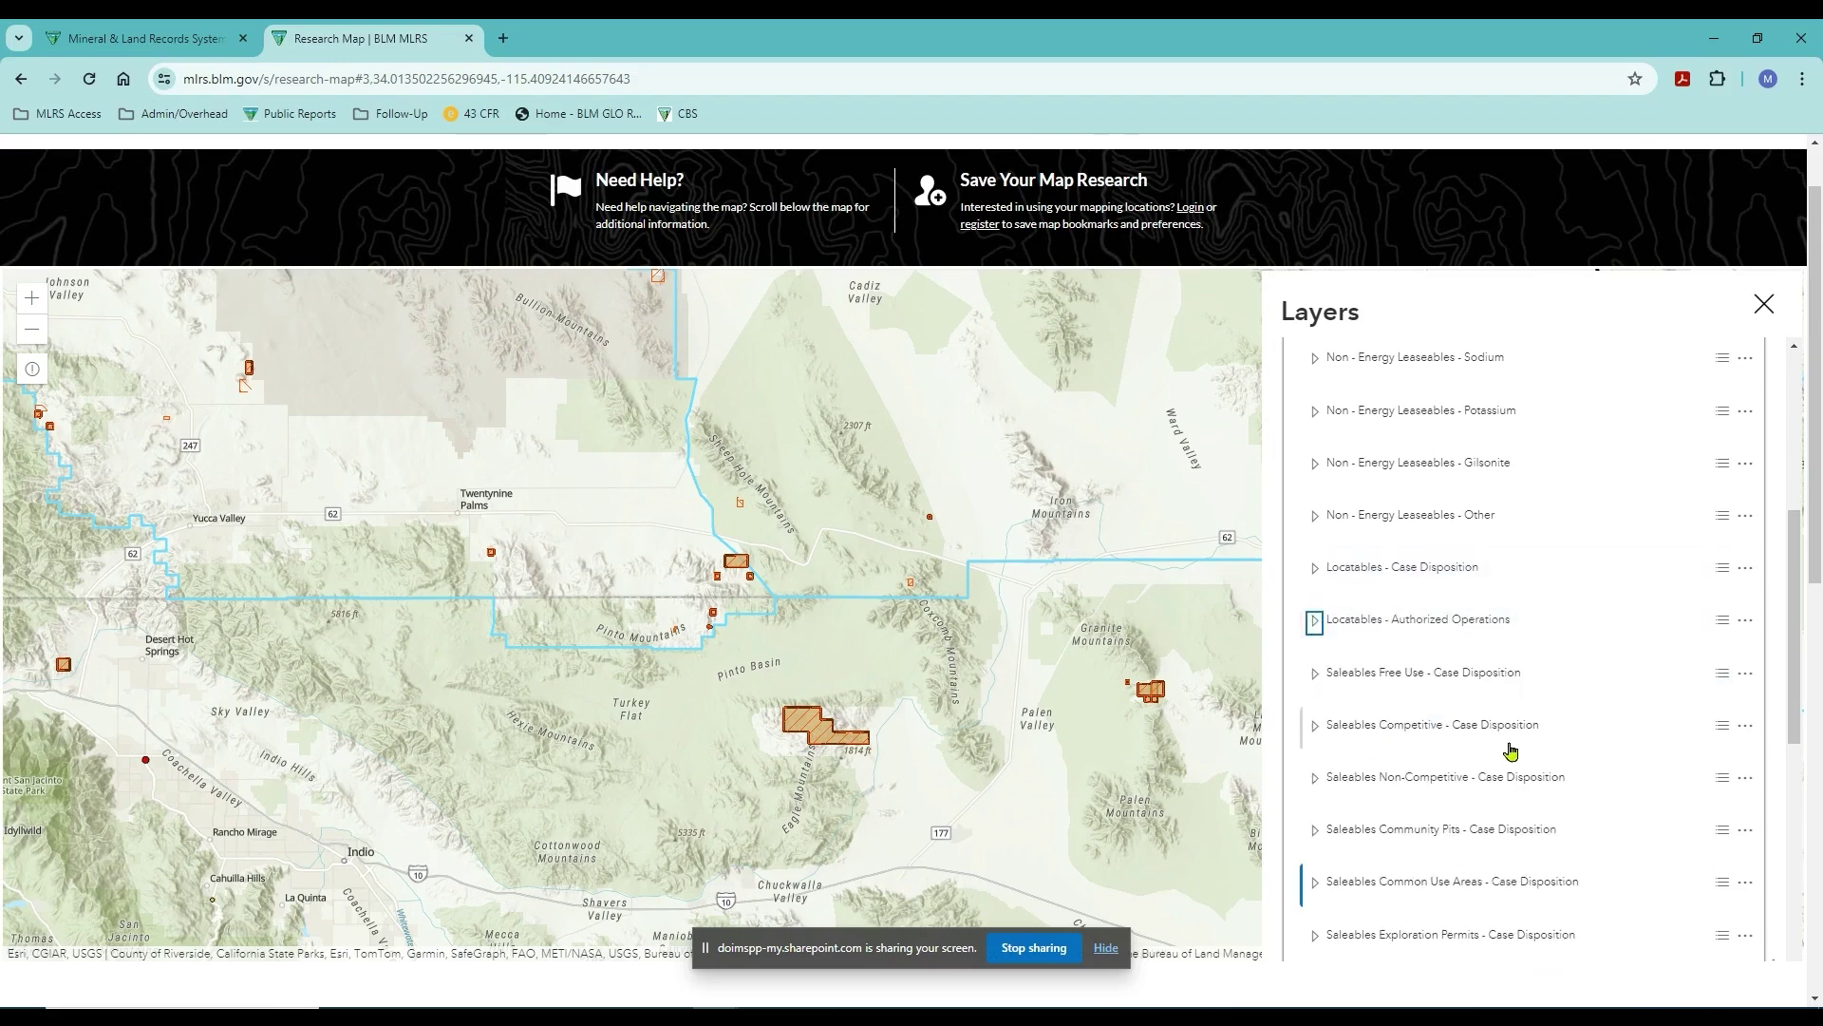
{"action": "scroll", "coordinate": [1789, 579], "scroll_direction": "up", "scroll_amount": 1}
{"action": "left_click_drag", "start_coordinate": [1789, 579], "coordinate": [1789, 464]}
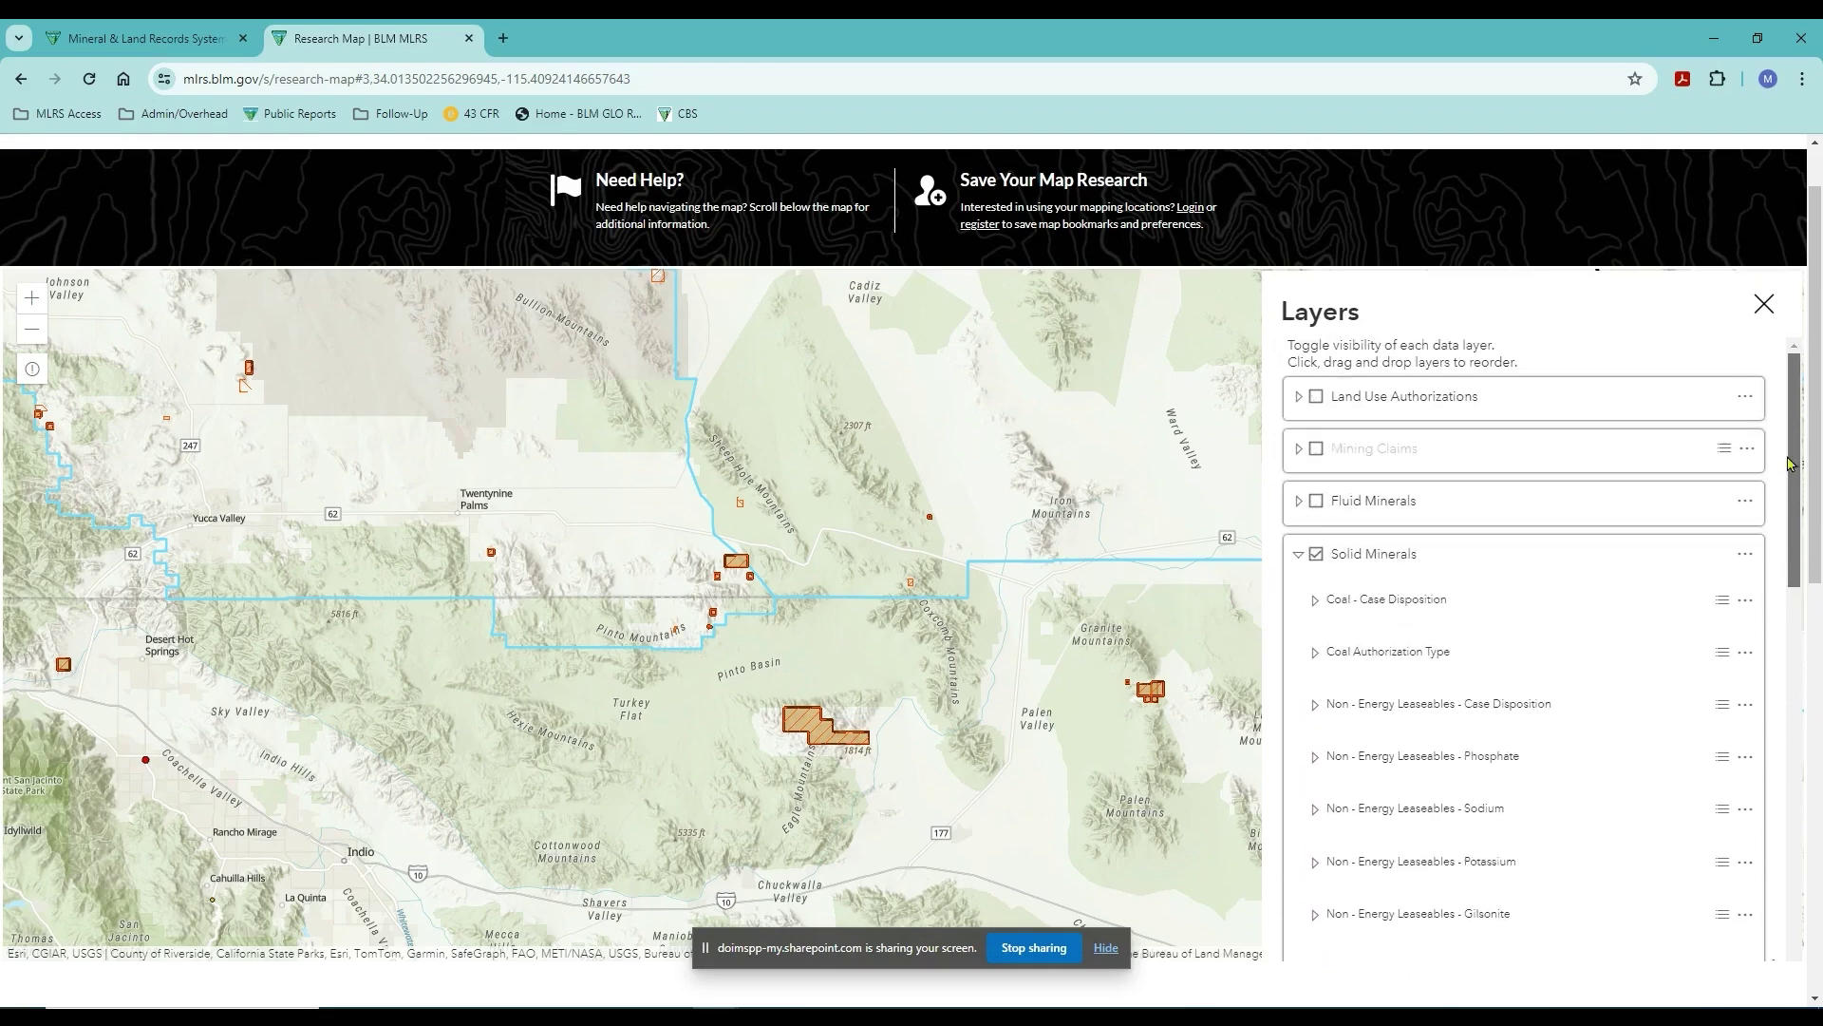
{"action": "left_click", "coordinate": [1298, 555]}
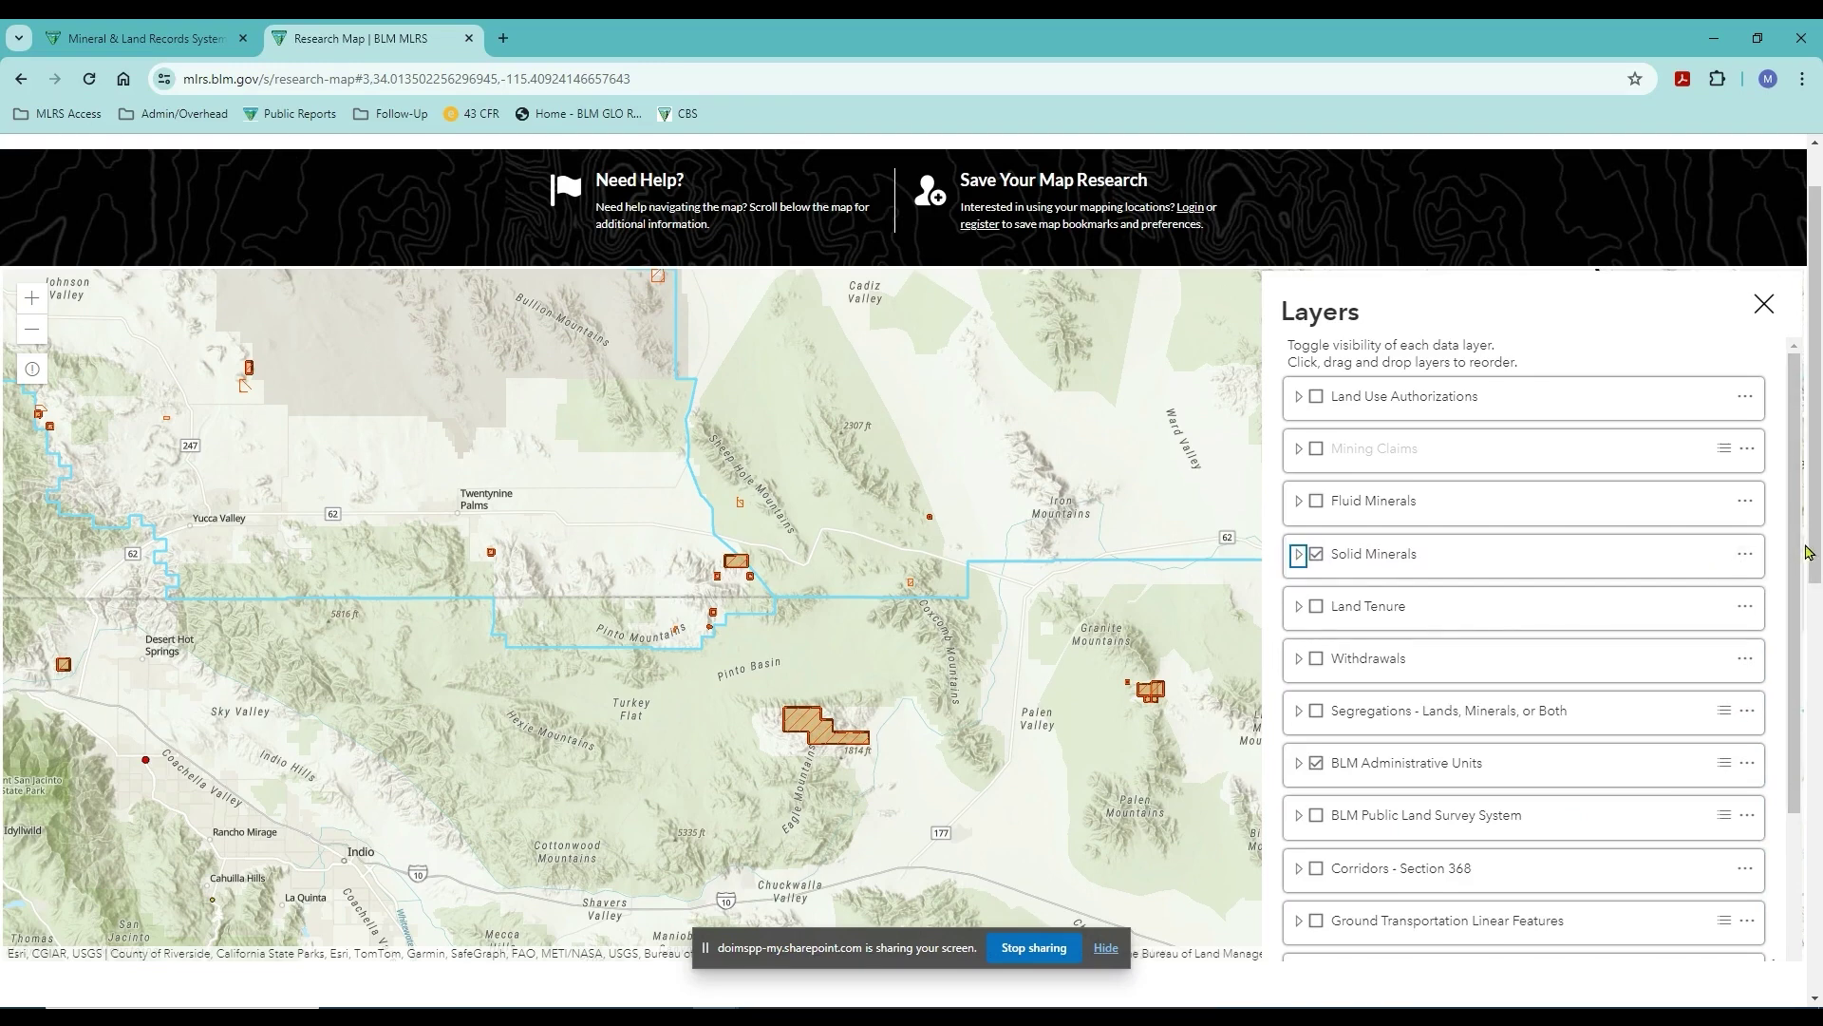
Turn on the Surface Management Agency layer and increase its opacity.
{"action": "scroll", "coordinate": [1816, 546], "scroll_direction": "down", "scroll_amount": 1}
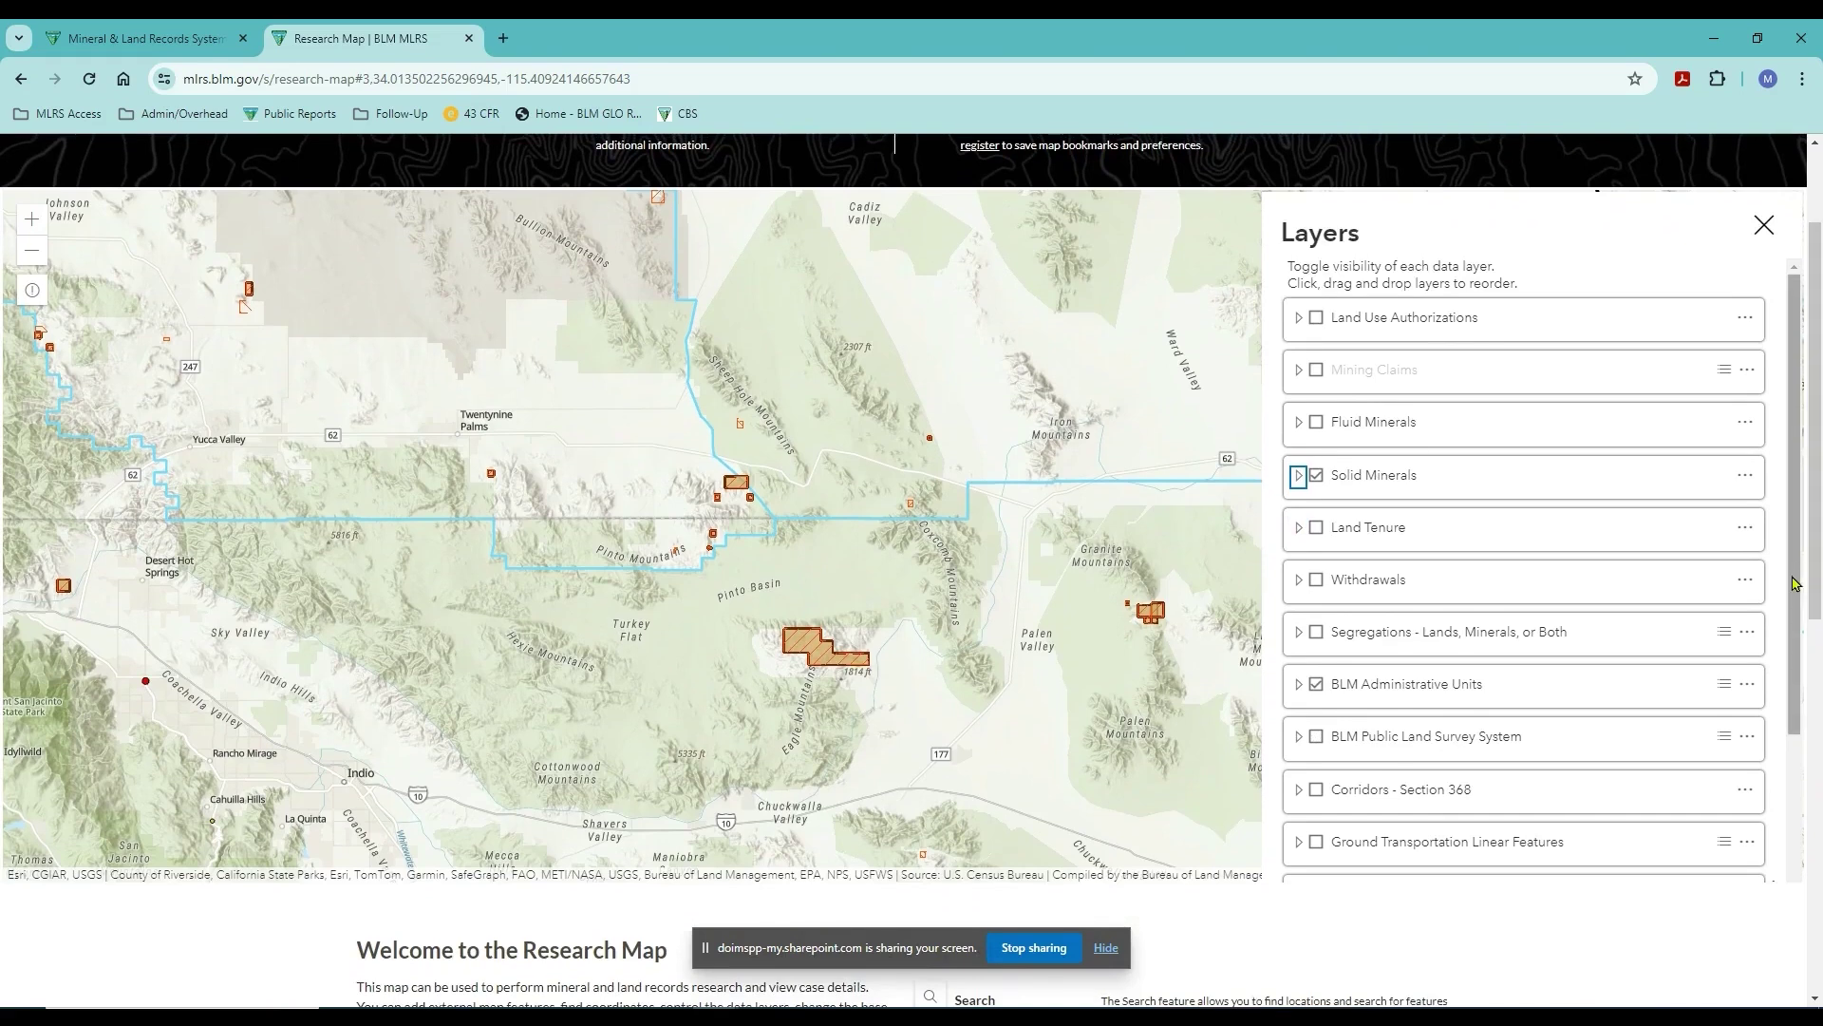
{"action": "scroll", "coordinate": [1791, 599], "scroll_direction": "down", "scroll_amount": 1}
{"action": "scroll", "coordinate": [1795, 611], "scroll_direction": "down", "scroll_amount": 3}
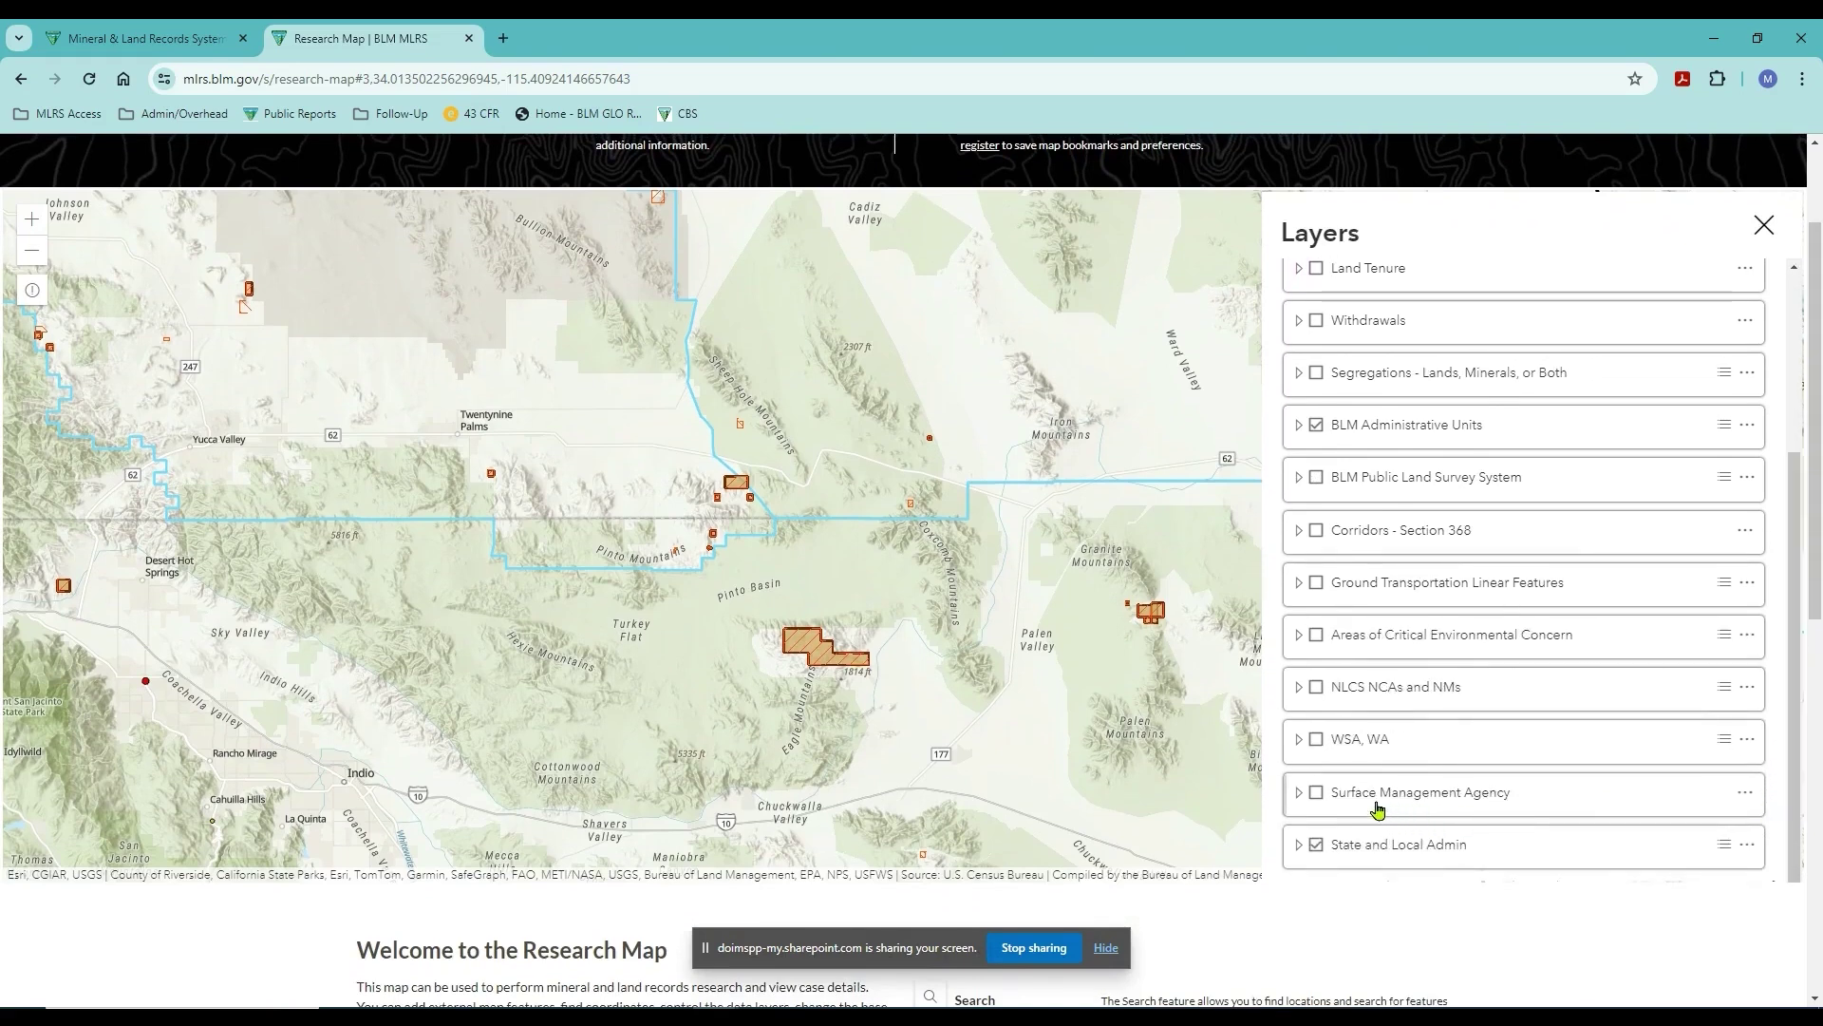
{"action": "left_click", "coordinate": [1316, 794]}
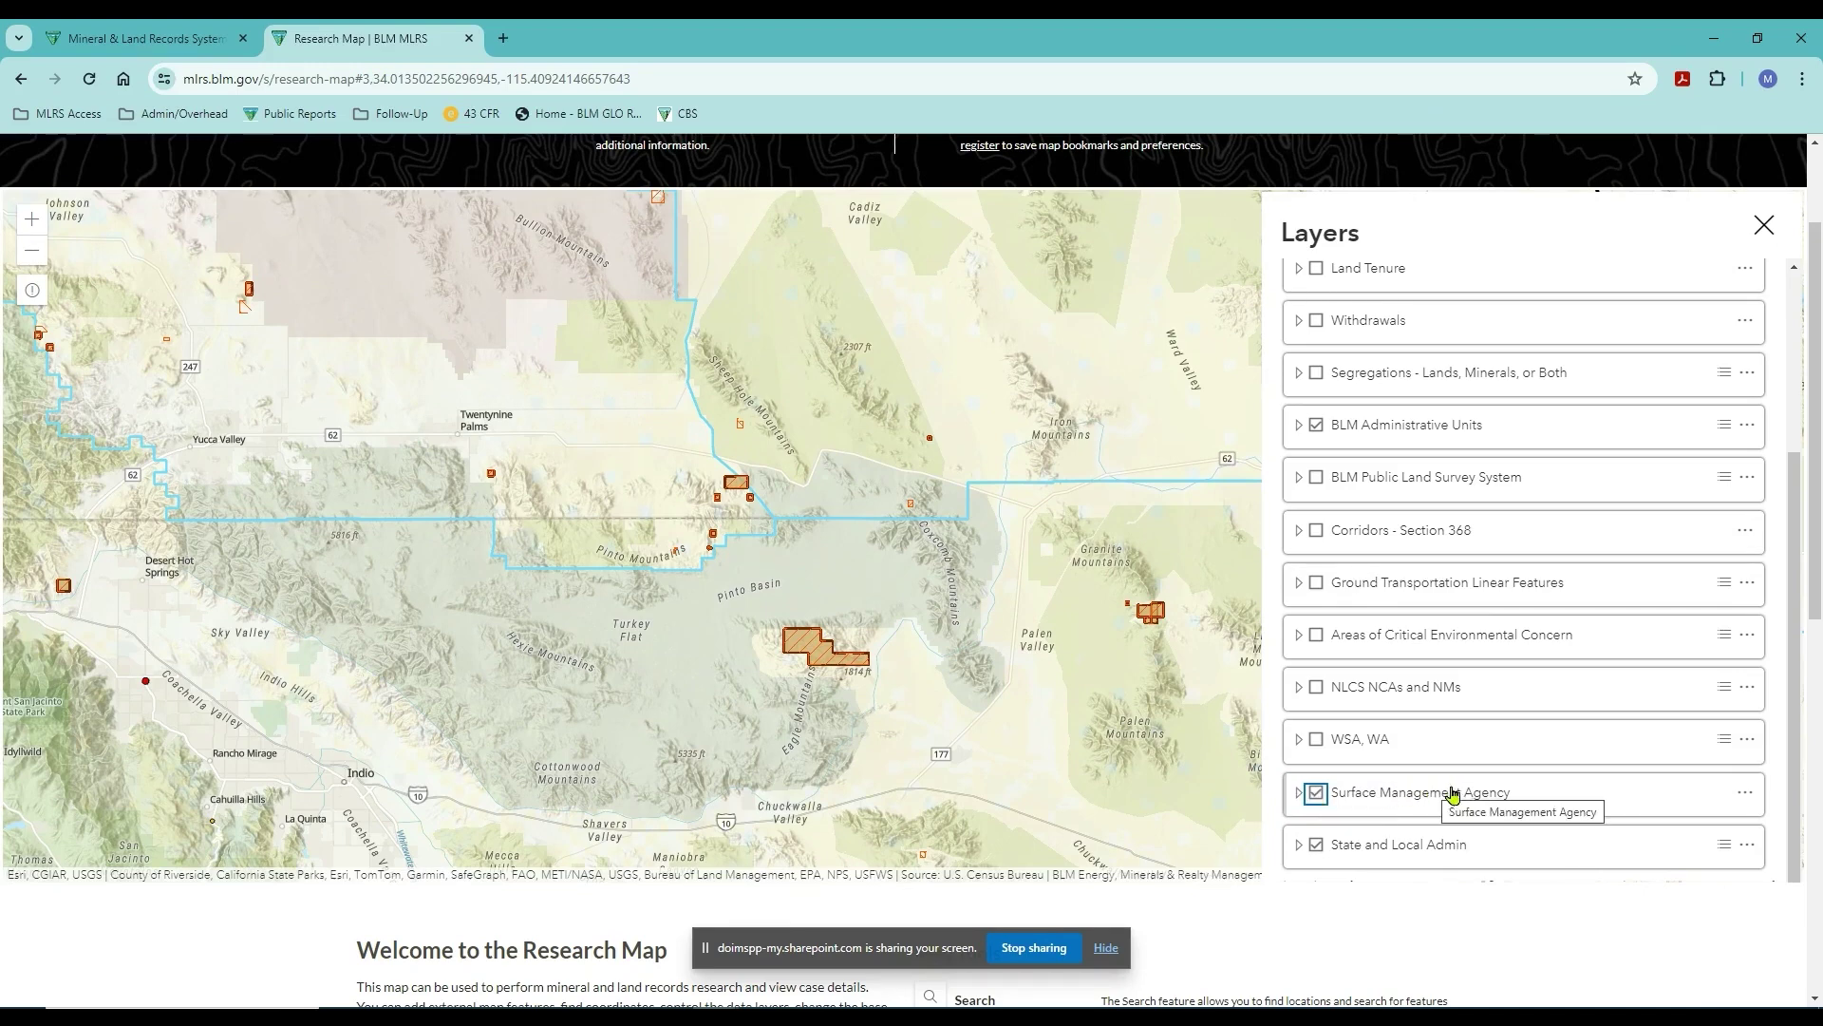
{"action": "left_click", "coordinate": [1745, 796]}
{"action": "scroll", "coordinate": [1793, 672], "scroll_direction": "down", "scroll_amount": 1}
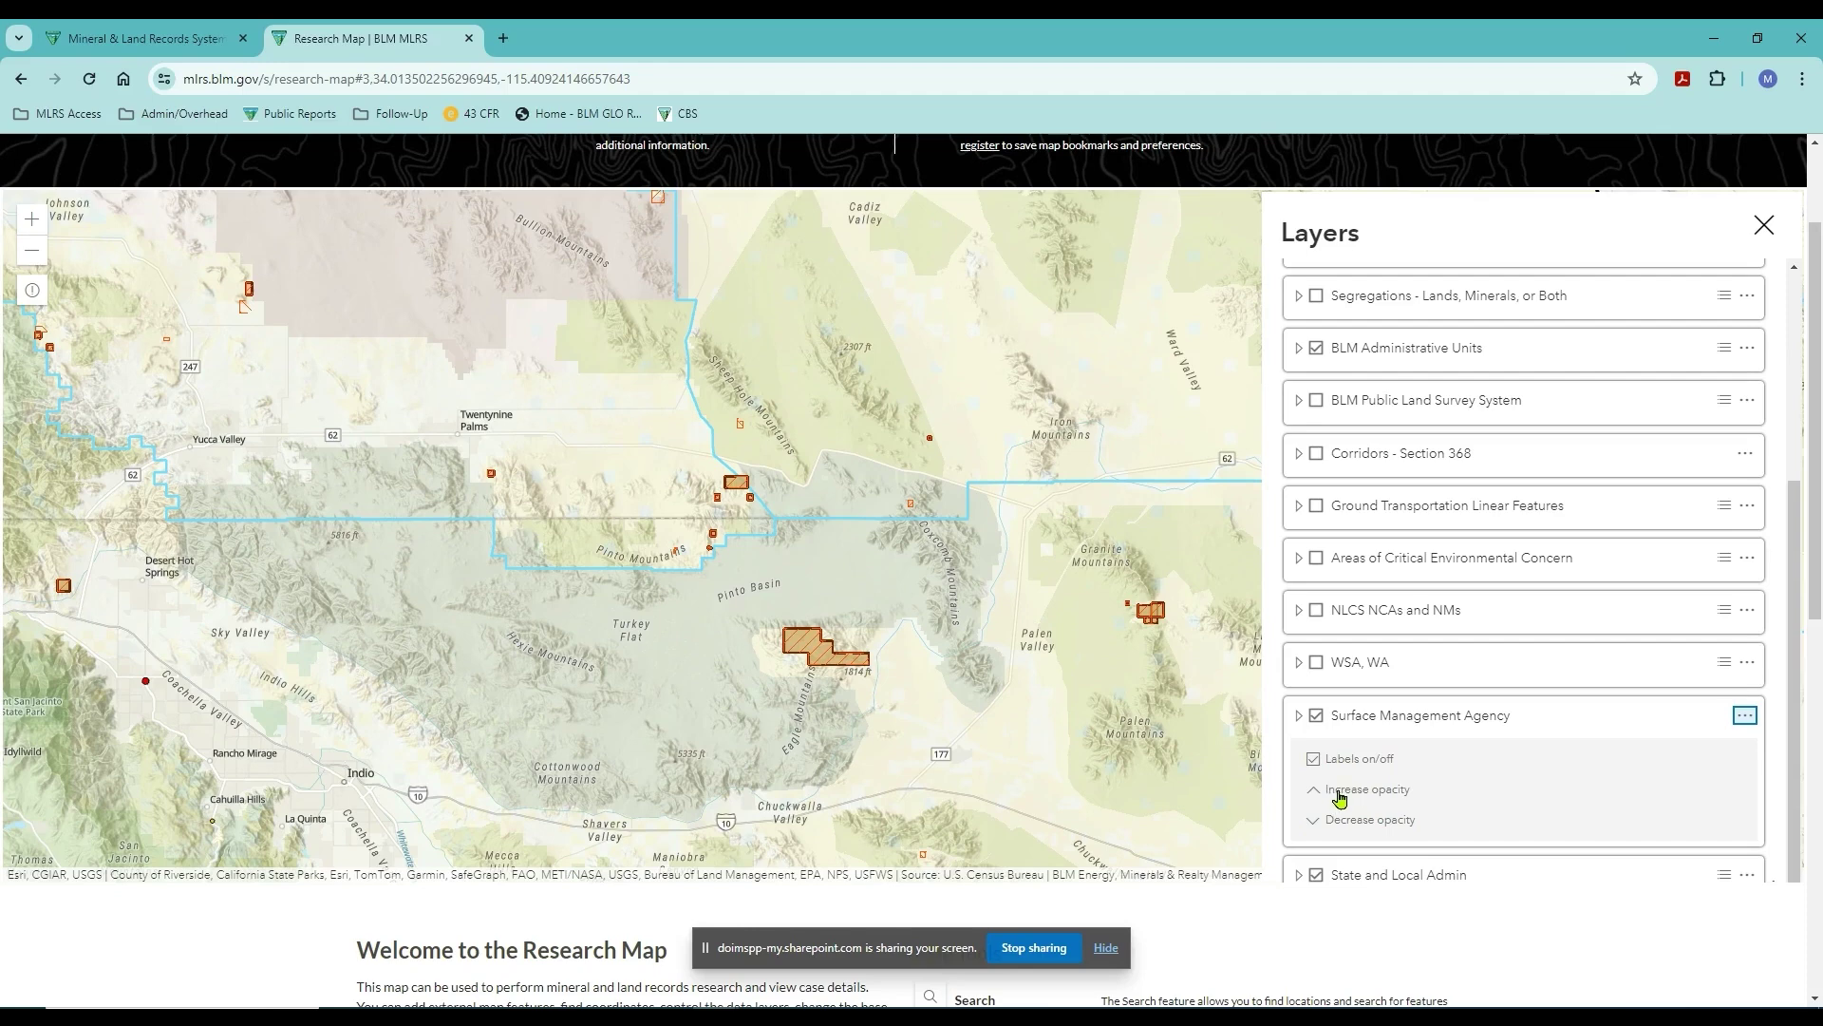
{"action": "left_click", "coordinate": [1316, 796]}
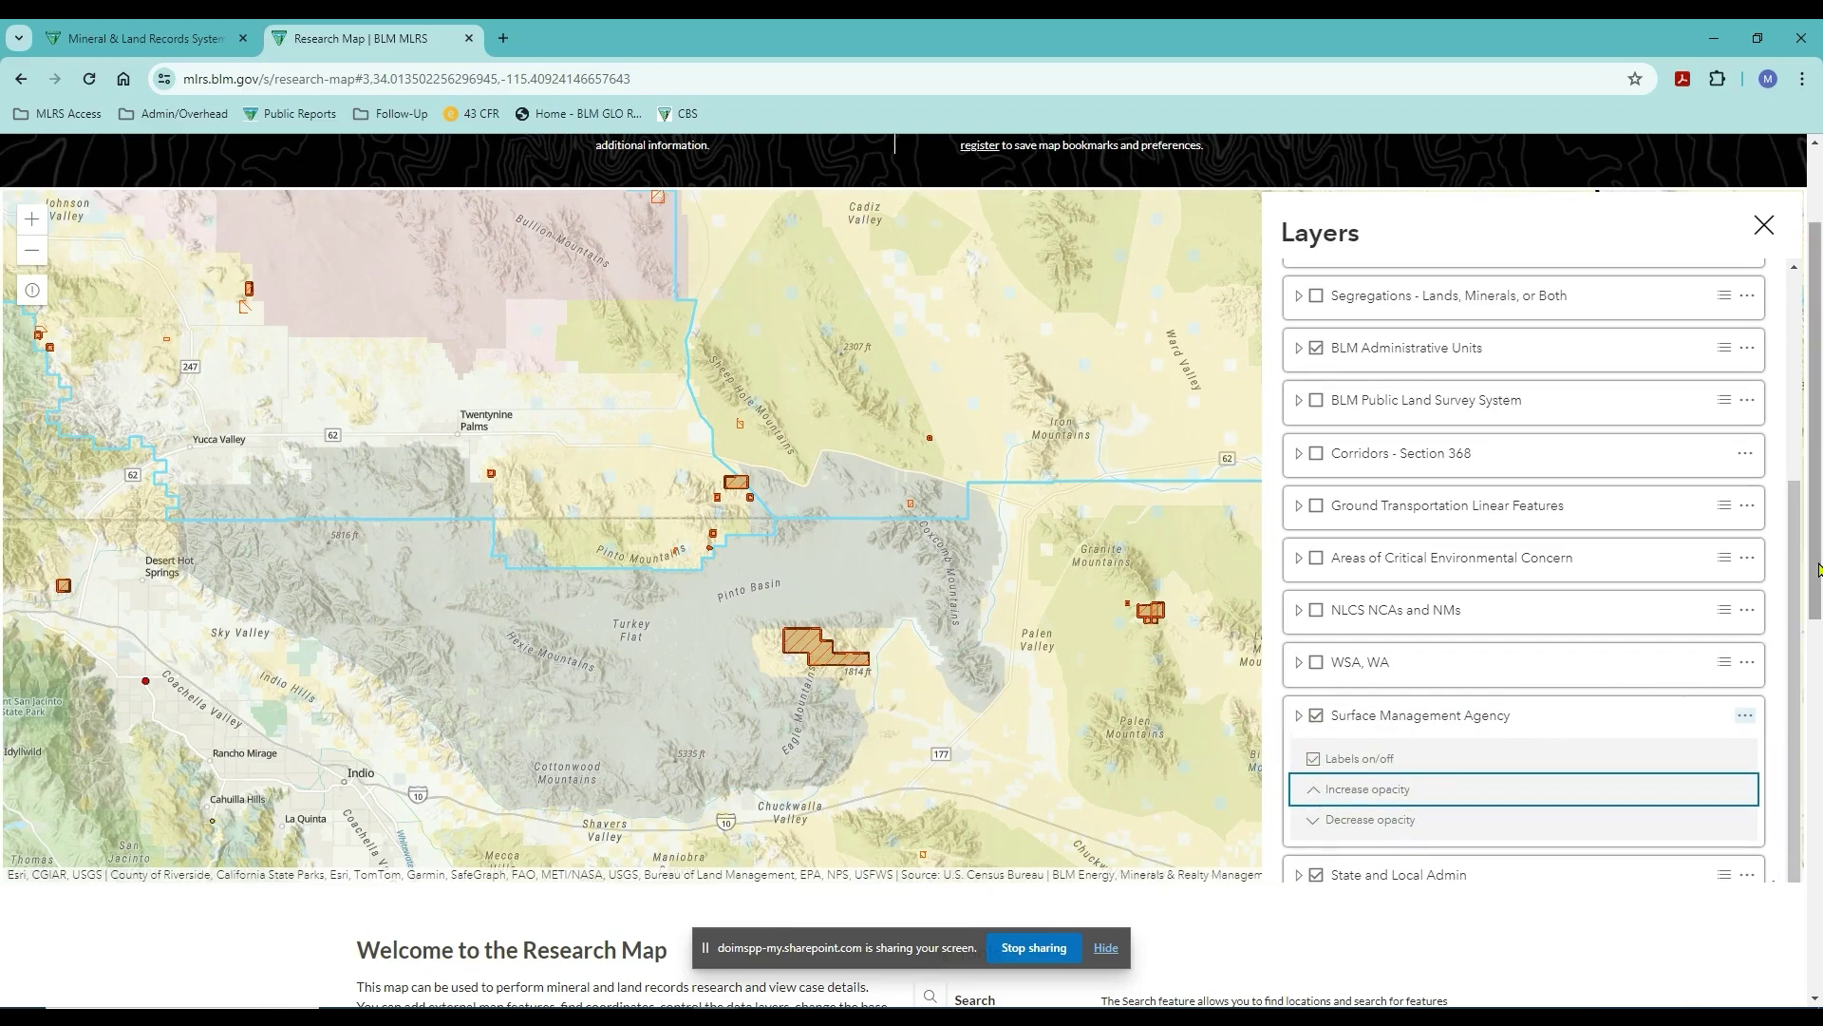
Show the BLM Public Land Survey System grid on the map, and hide it again.
{"action": "left_click", "coordinate": [1316, 402]}
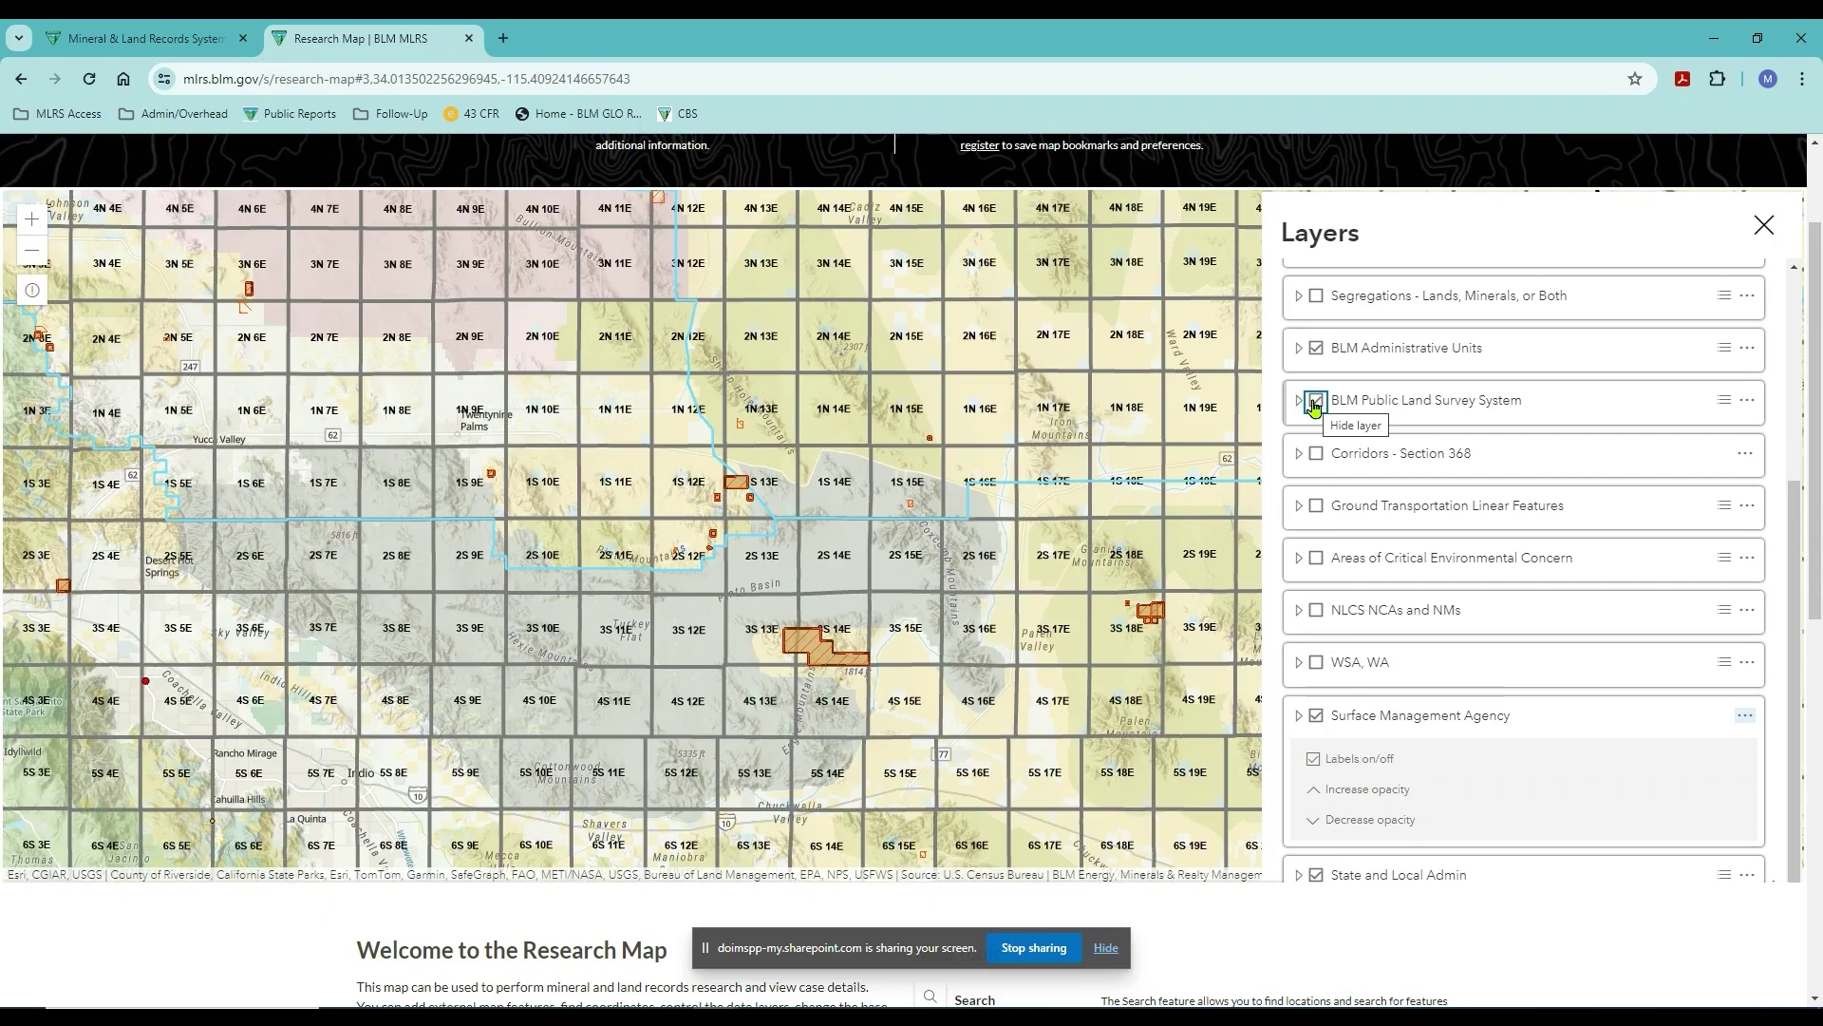
{"action": "left_click", "coordinate": [1315, 402]}
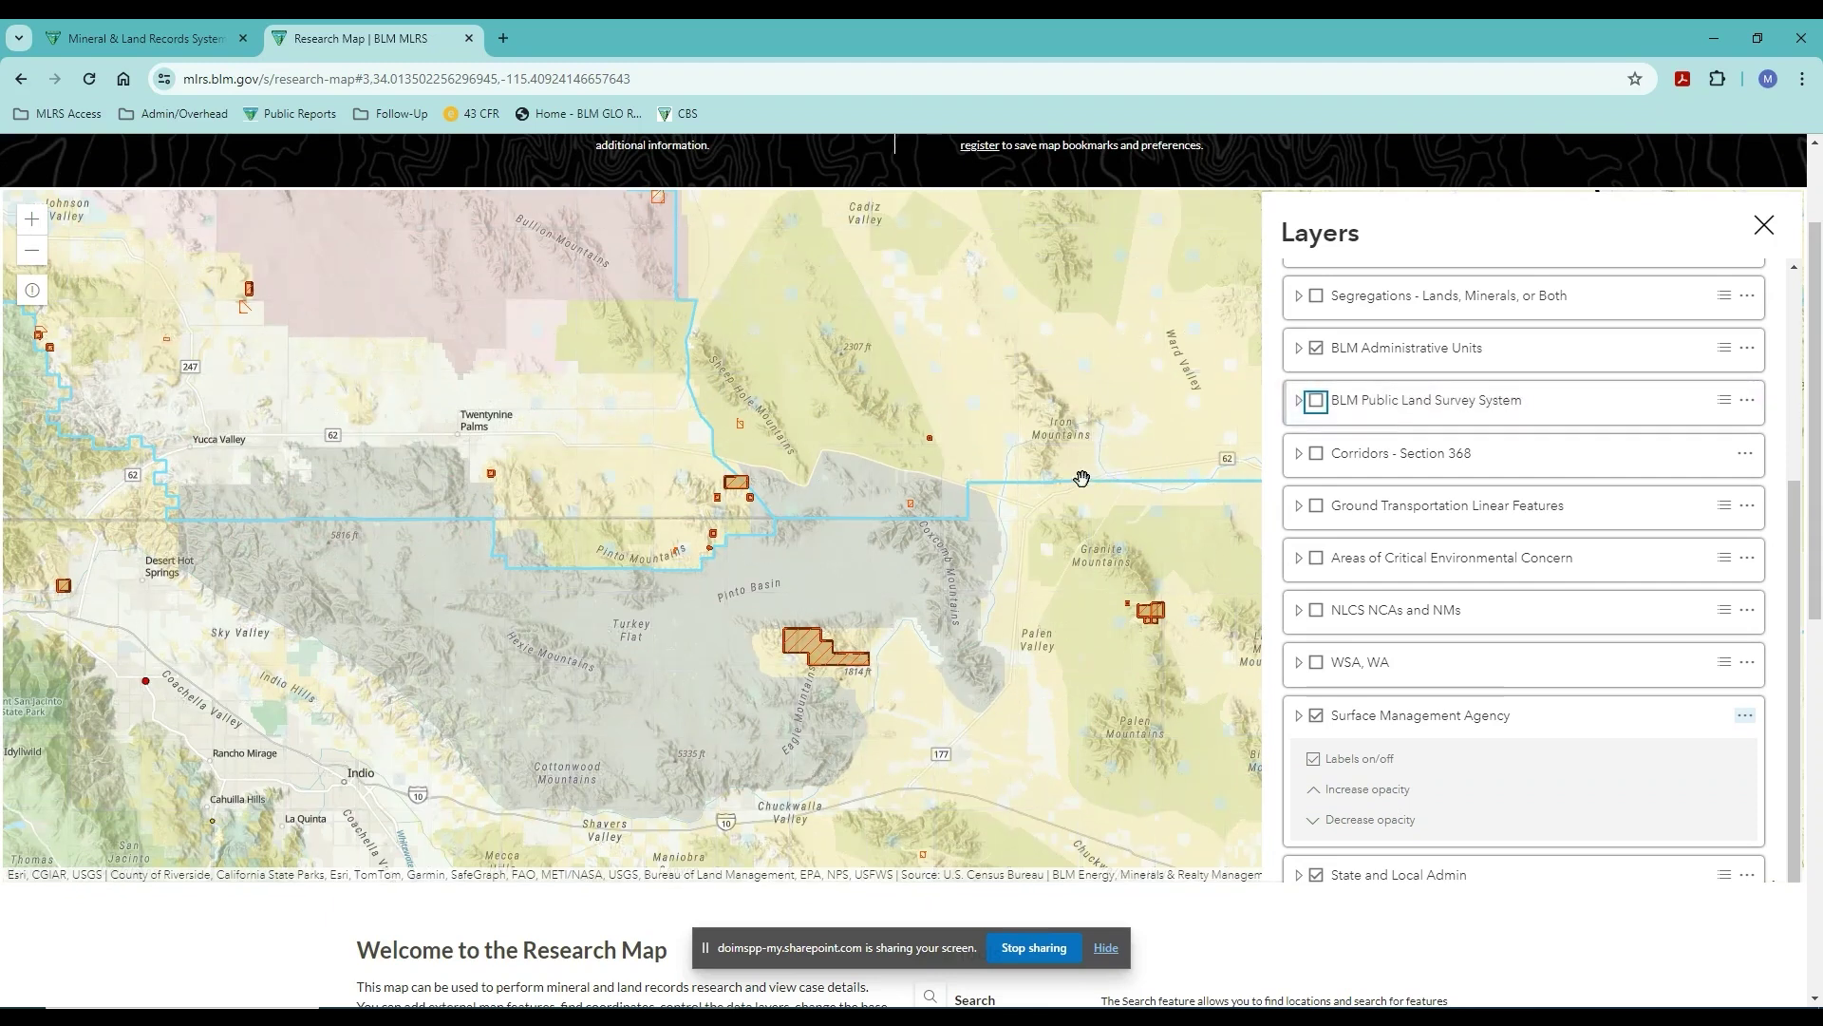
Close the layer list and identify the large authorized mining plan area at Eagle Mountain to view its case details.
{"action": "left_click", "coordinate": [1763, 228]}
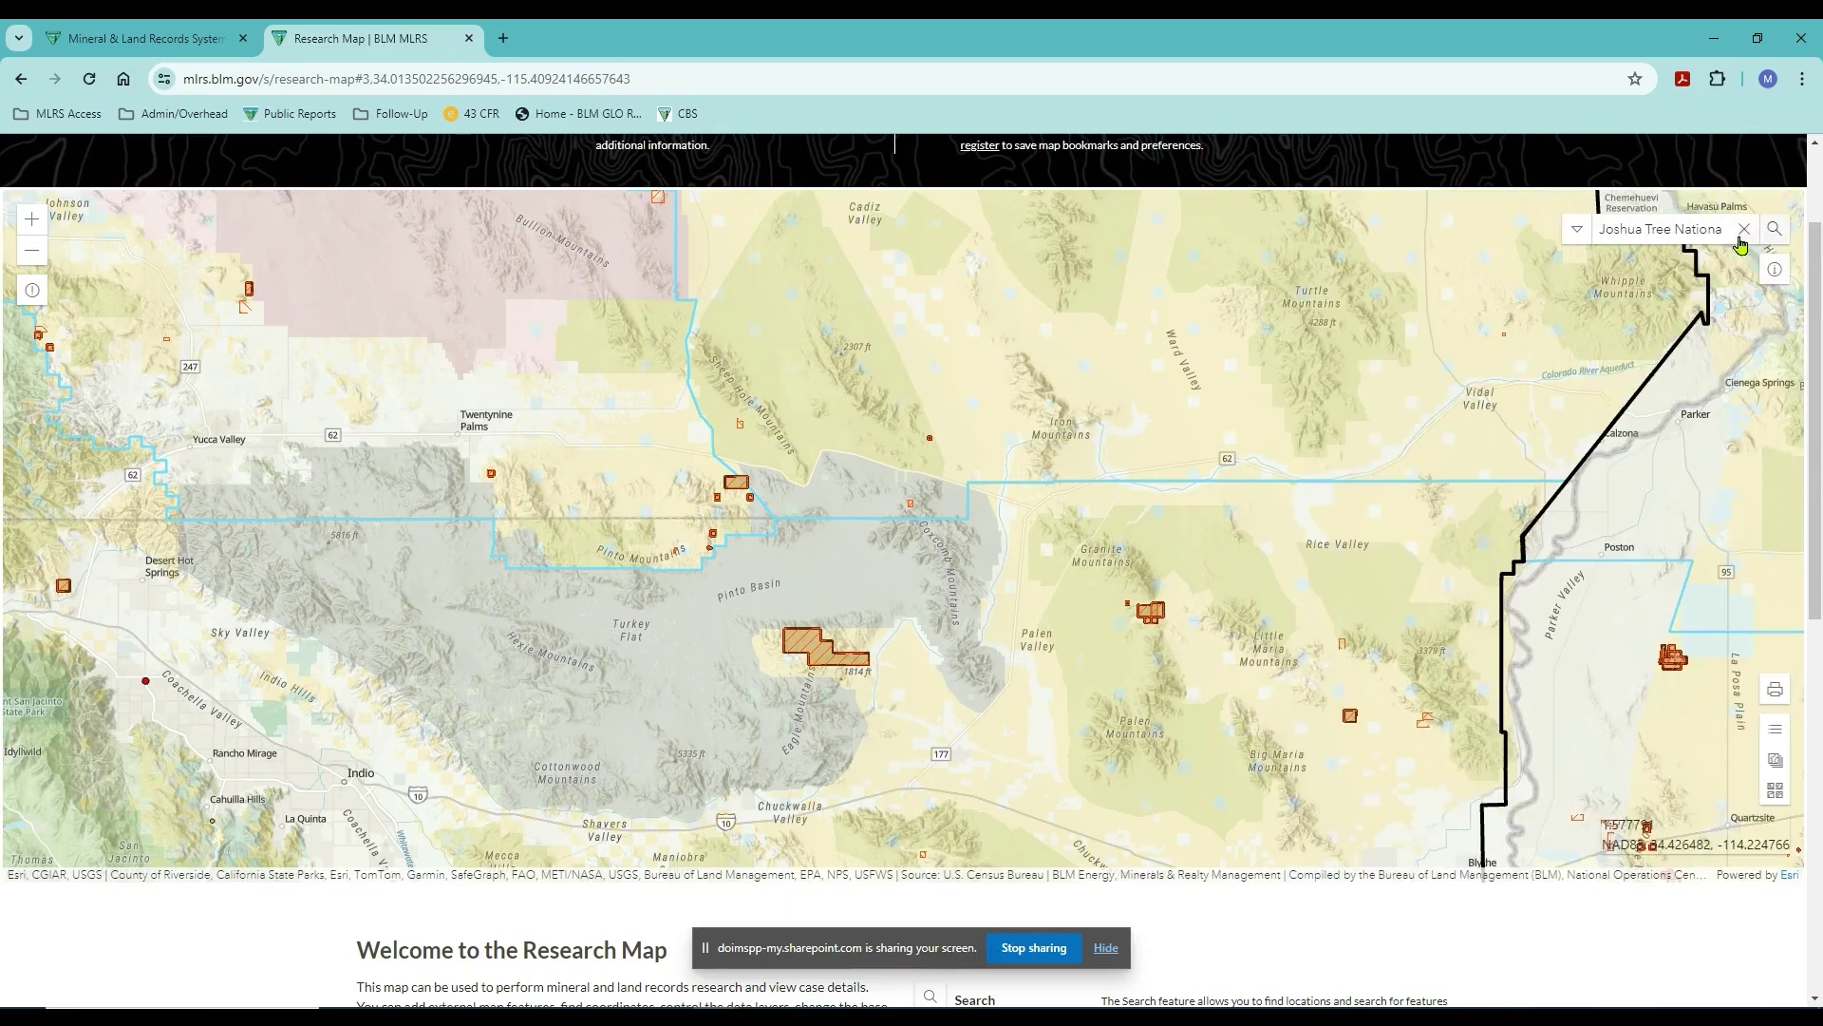
{"action": "left_click_drag", "start_coordinate": [1047, 641], "coordinate": [1064, 597]}
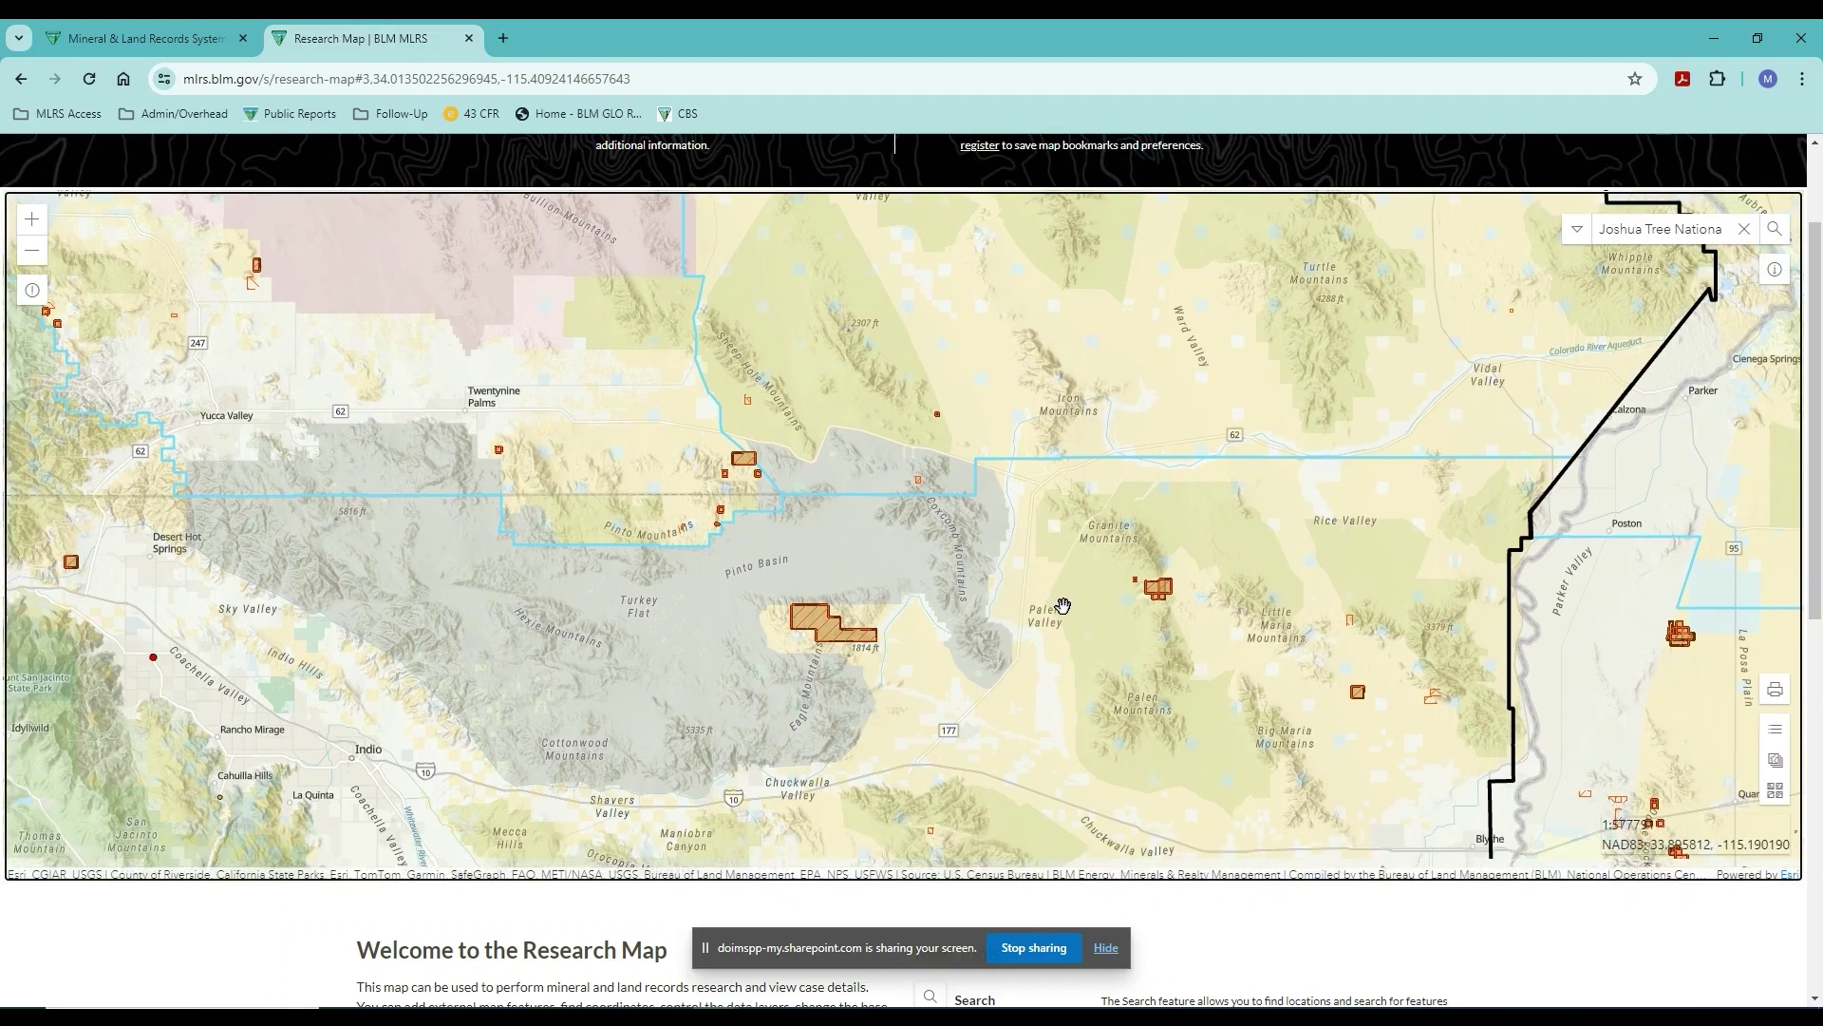
{"action": "left_click_drag", "start_coordinate": [818, 636], "coordinate": [815, 615]}
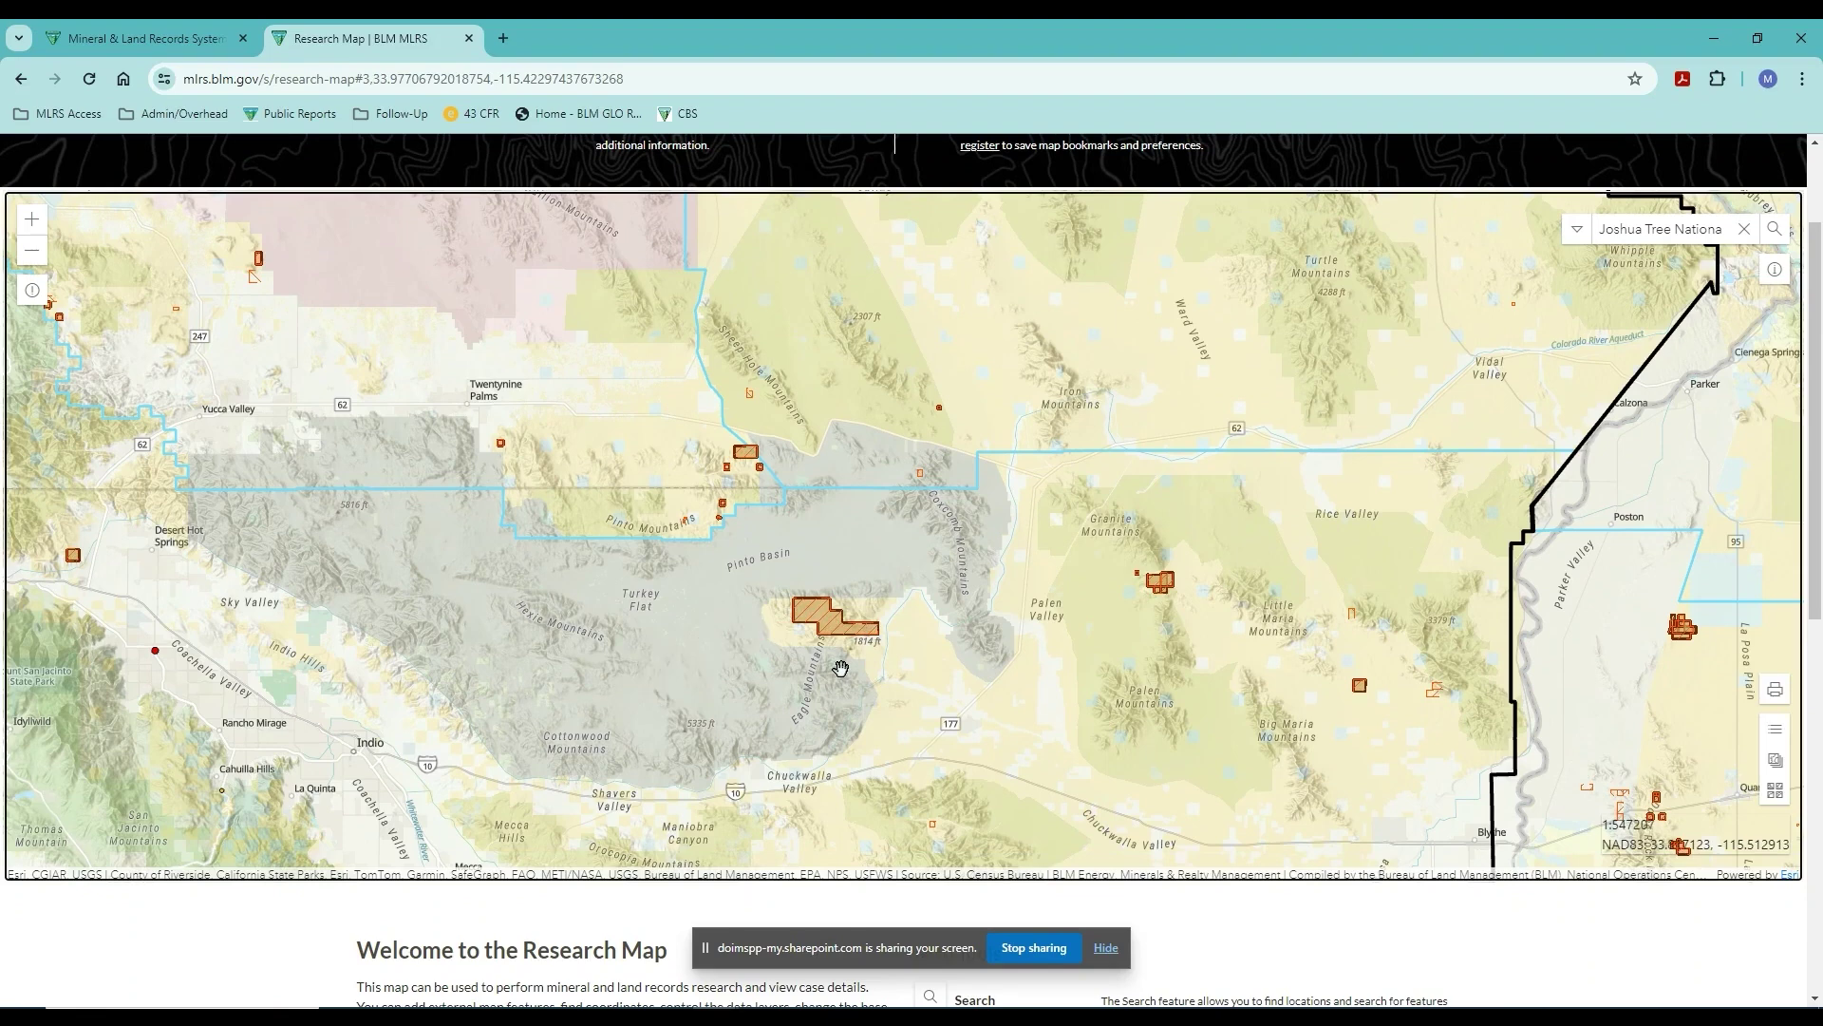
{"action": "scroll", "coordinate": [841, 668], "scroll_direction": "up", "scroll_amount": 1}
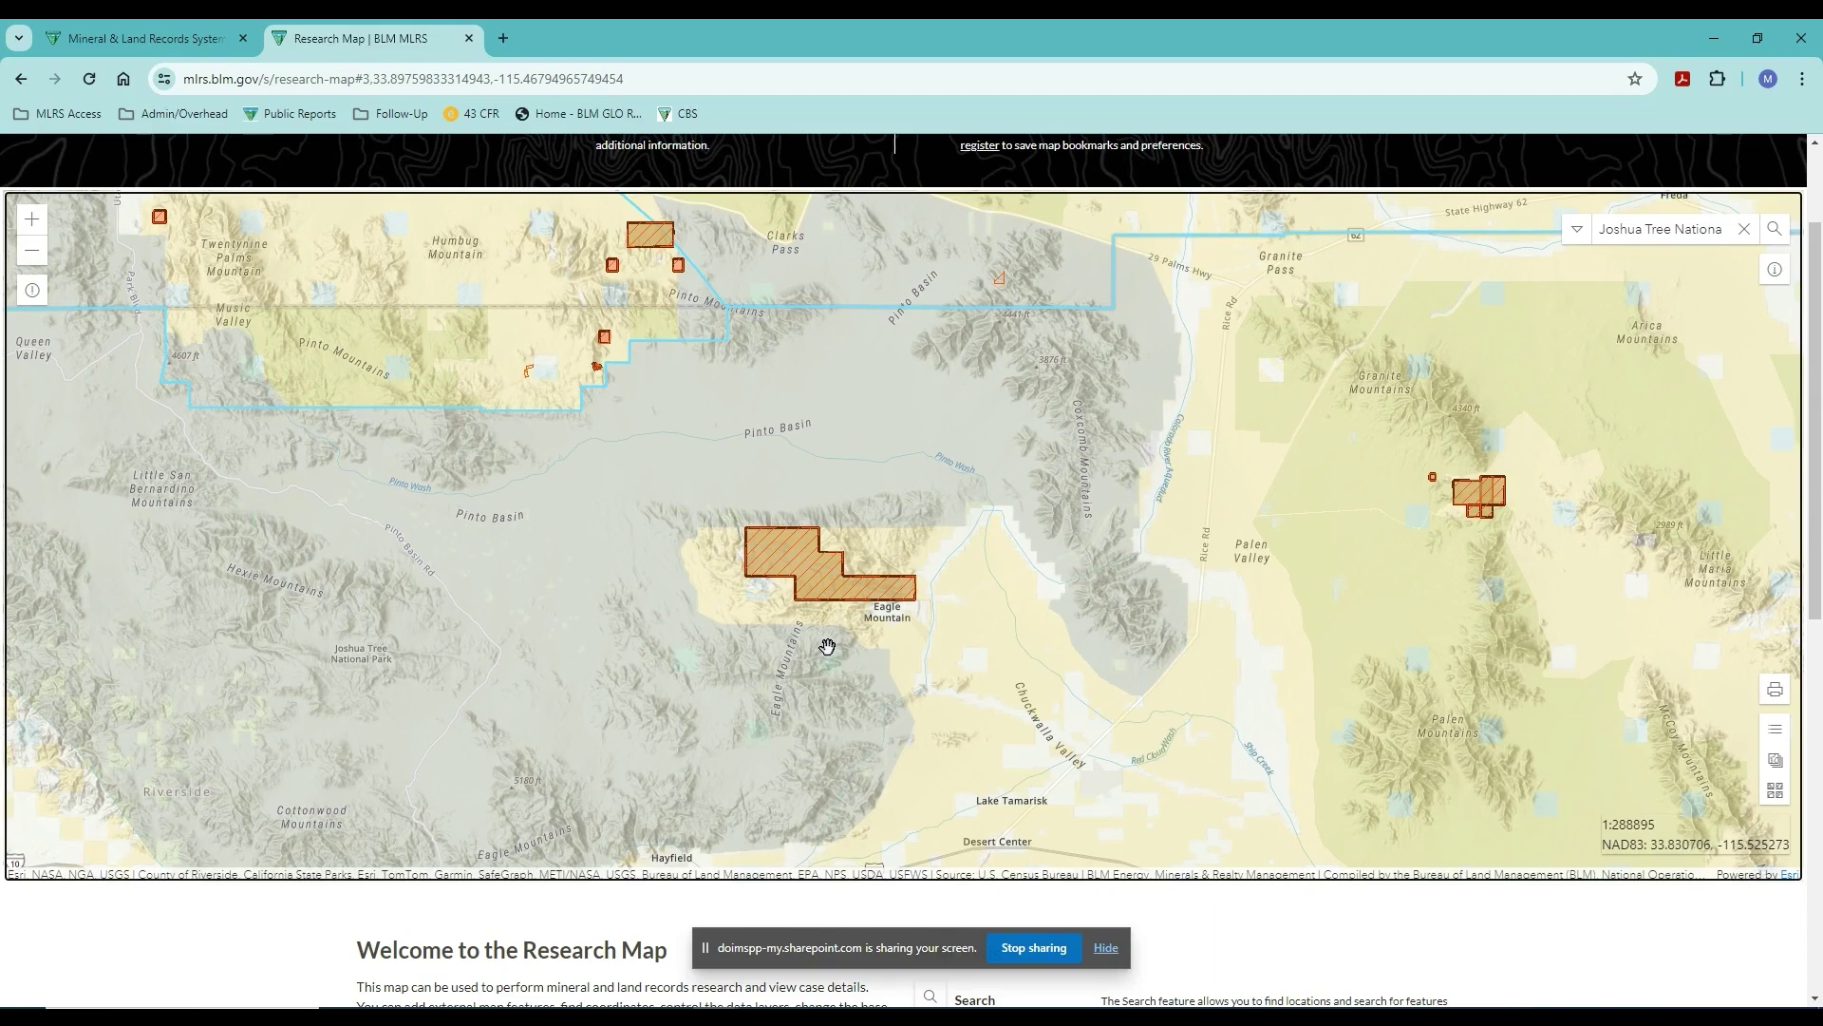
{"action": "left_click", "coordinate": [1776, 273]}
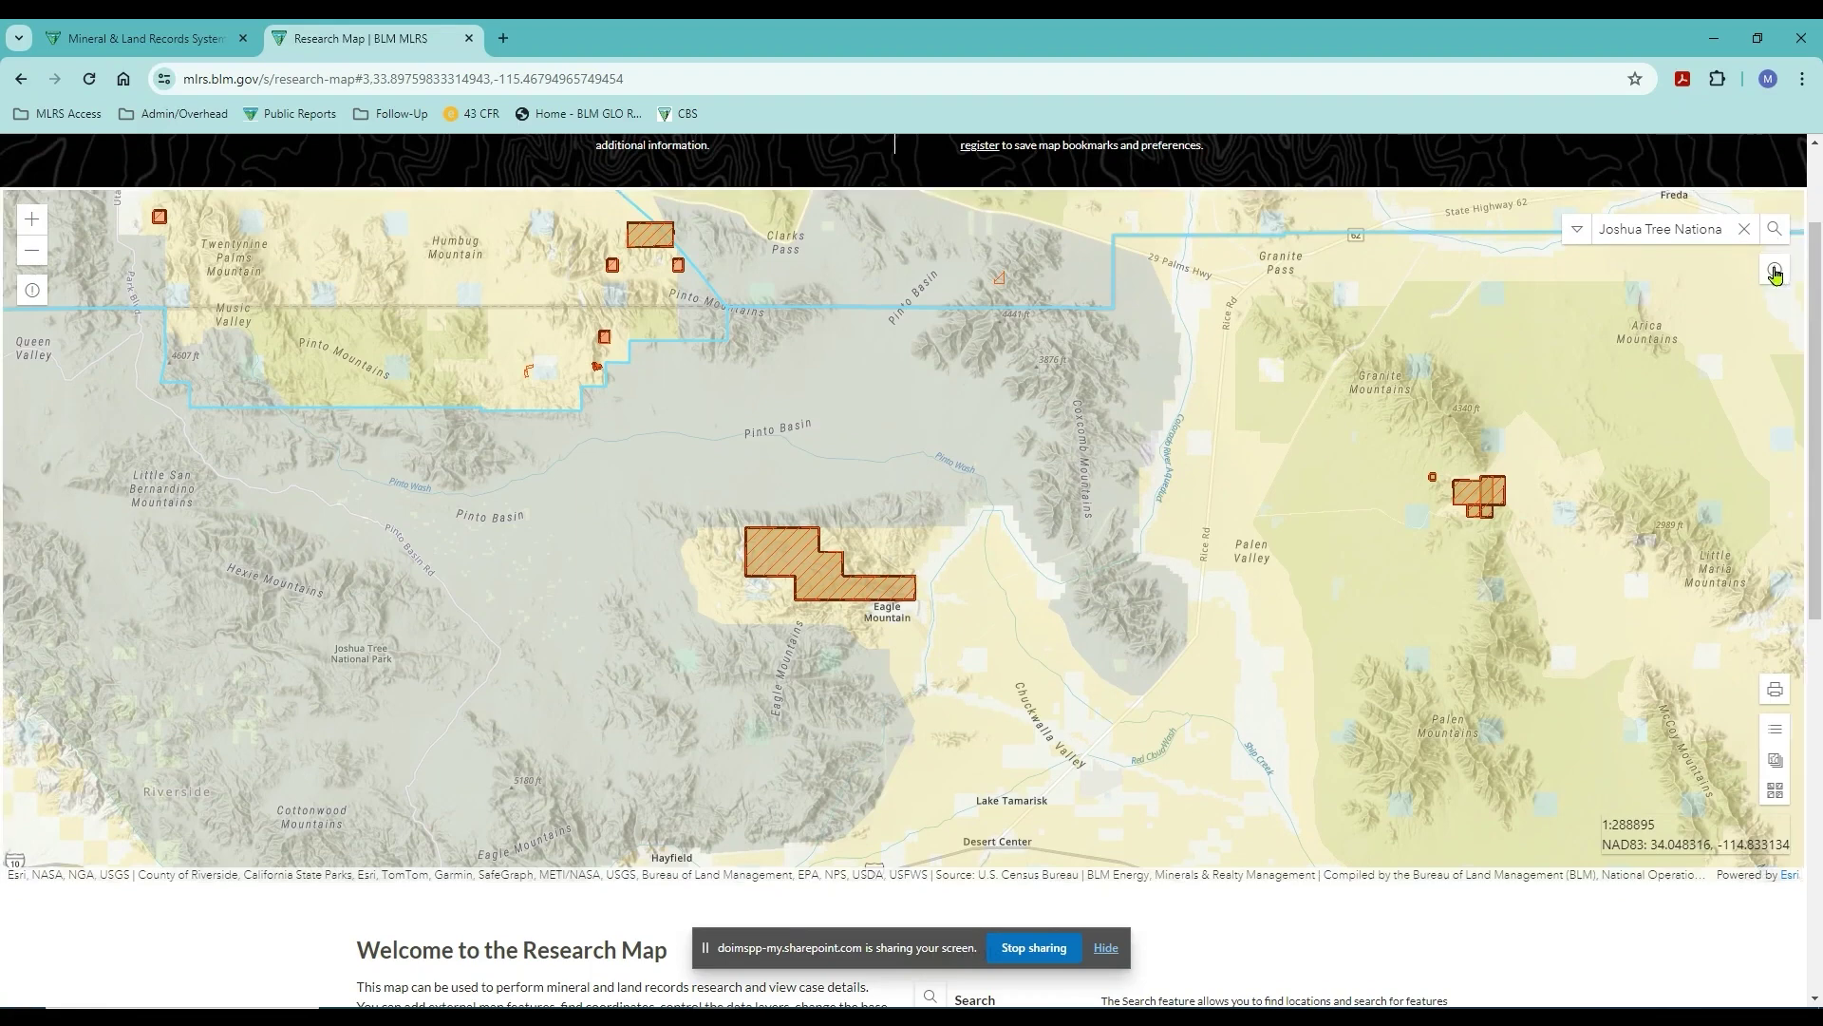
{"action": "left_click", "coordinate": [807, 569]}
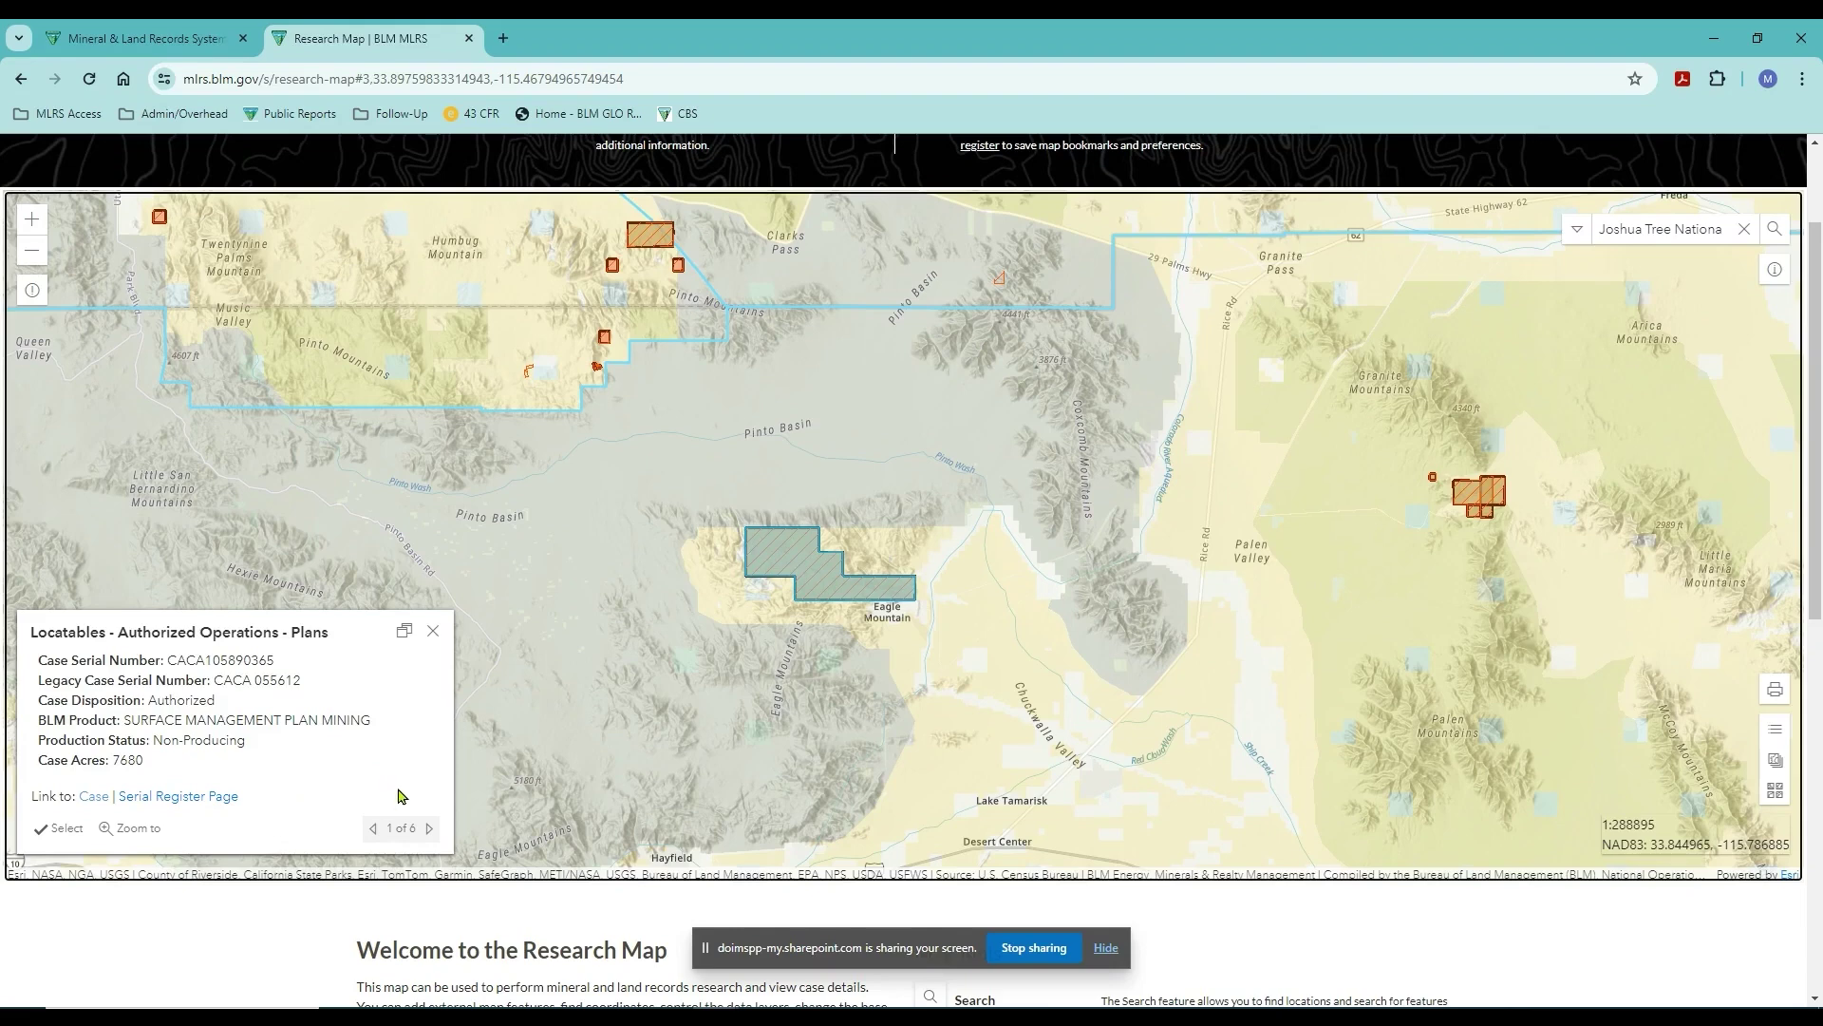
Show the full list of features identified at Eagle Mountain and look through its entries.
{"action": "left_click", "coordinate": [399, 838]}
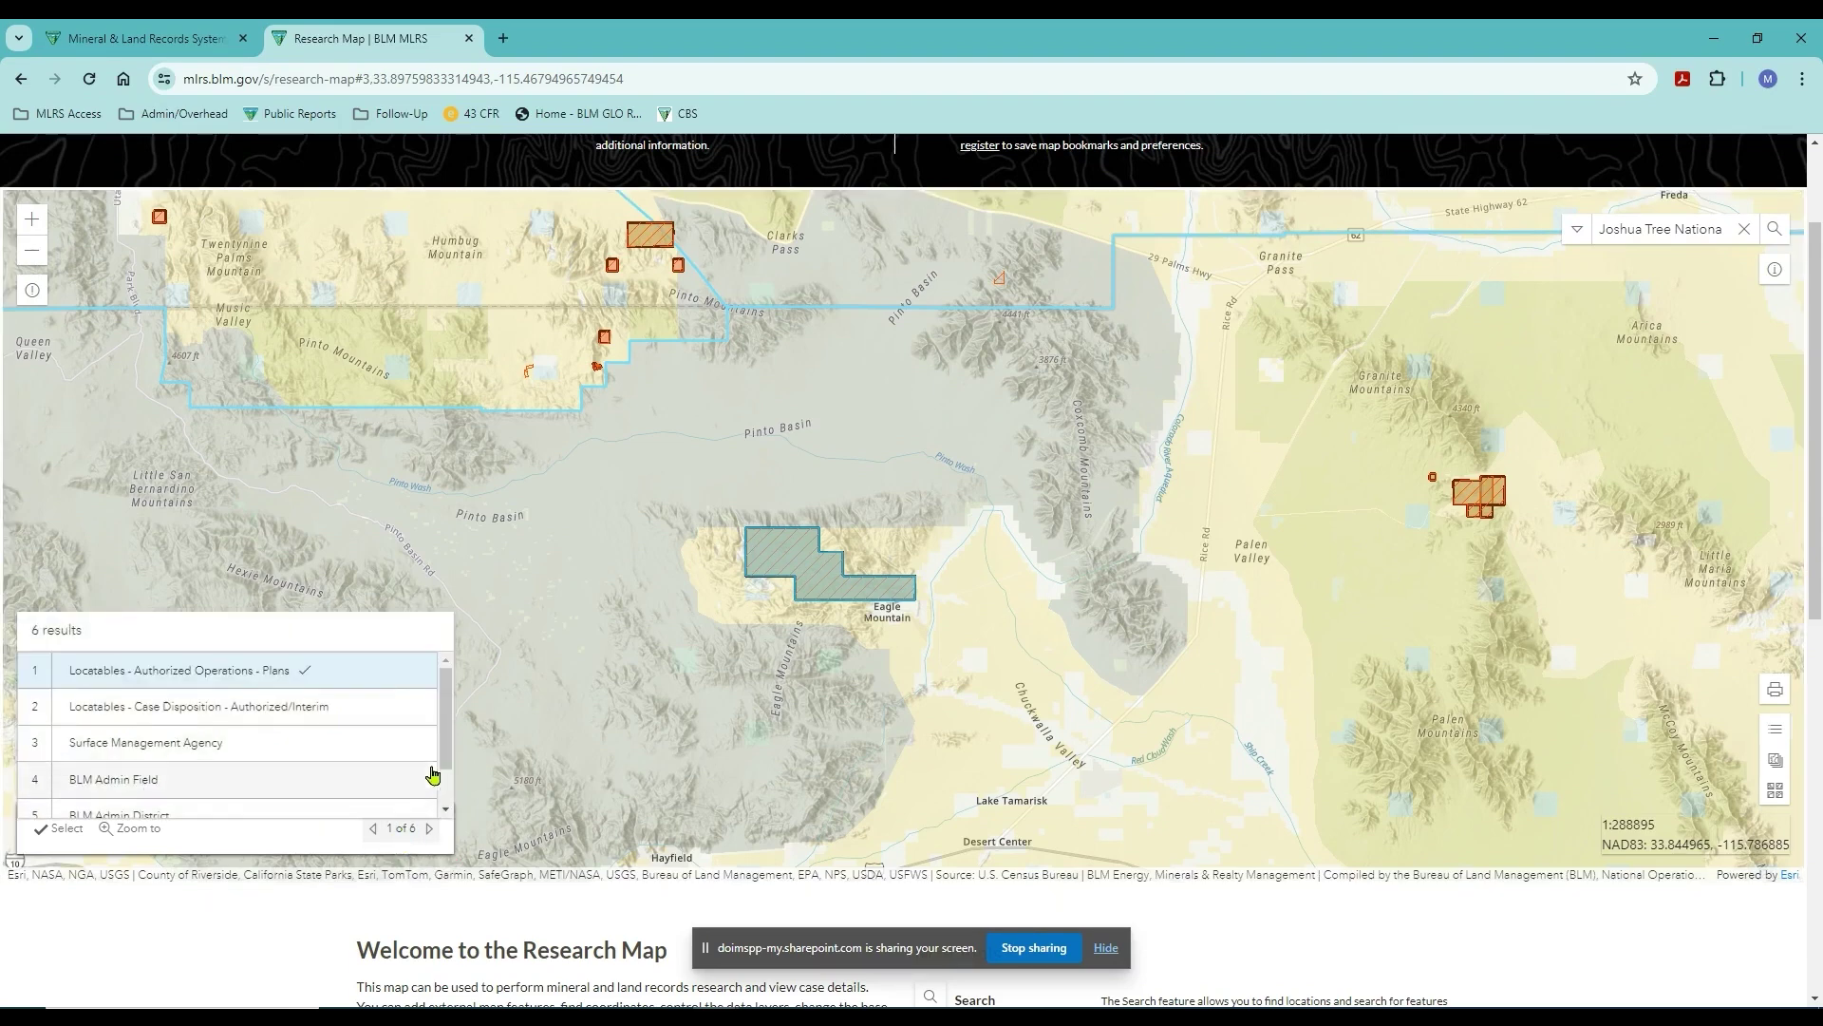
{"action": "mouse_move", "coordinate": [446, 700]}
{"action": "left_mouse_down"}
{"action": "mouse_move", "coordinate": [442, 721]}
{"action": "mouse_move", "coordinate": [443, 698]}
{"action": "left_mouse_up"}
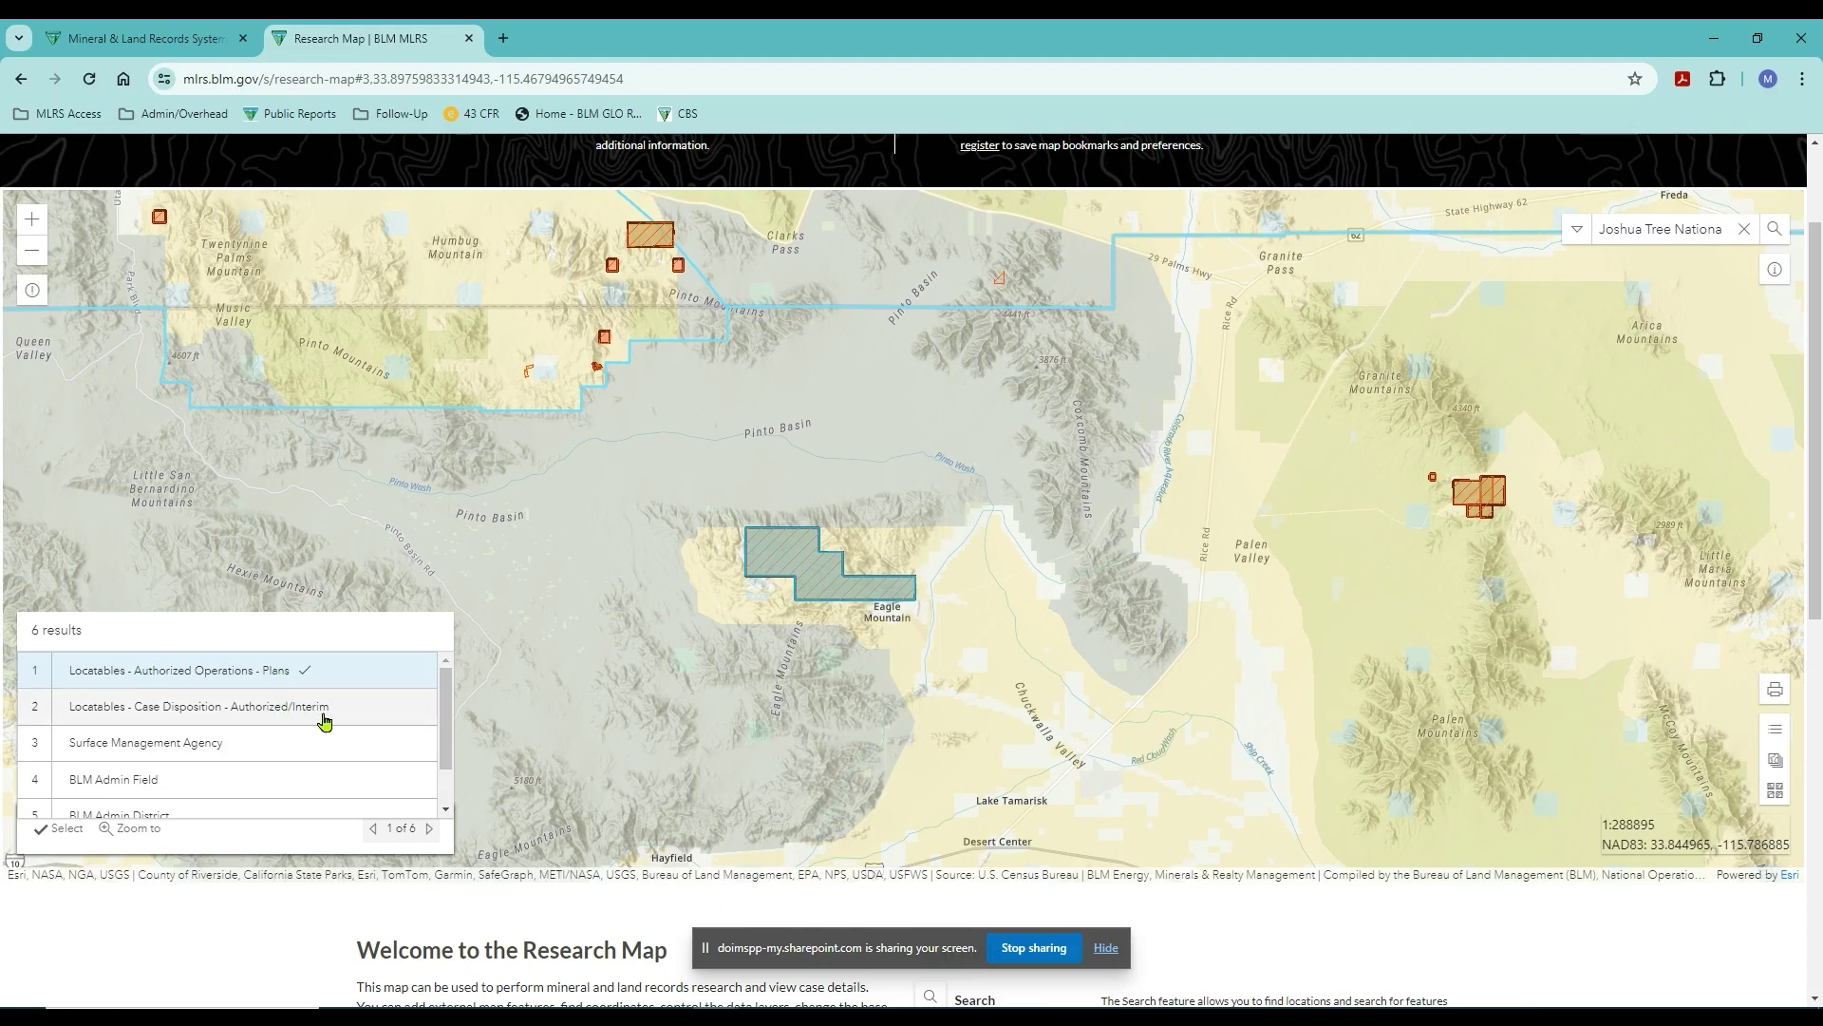
{"action": "left_click_drag", "start_coordinate": [451, 714], "coordinate": [436, 747]}
{"action": "scroll", "coordinate": [380, 788], "scroll_direction": "up", "scroll_amount": 1}
Page through every identified feature's details, from the locatables case to BLM Admin State and back to the authorized plan.
{"action": "left_click", "coordinate": [429, 828]}
{"action": "left_click", "coordinate": [429, 828]}
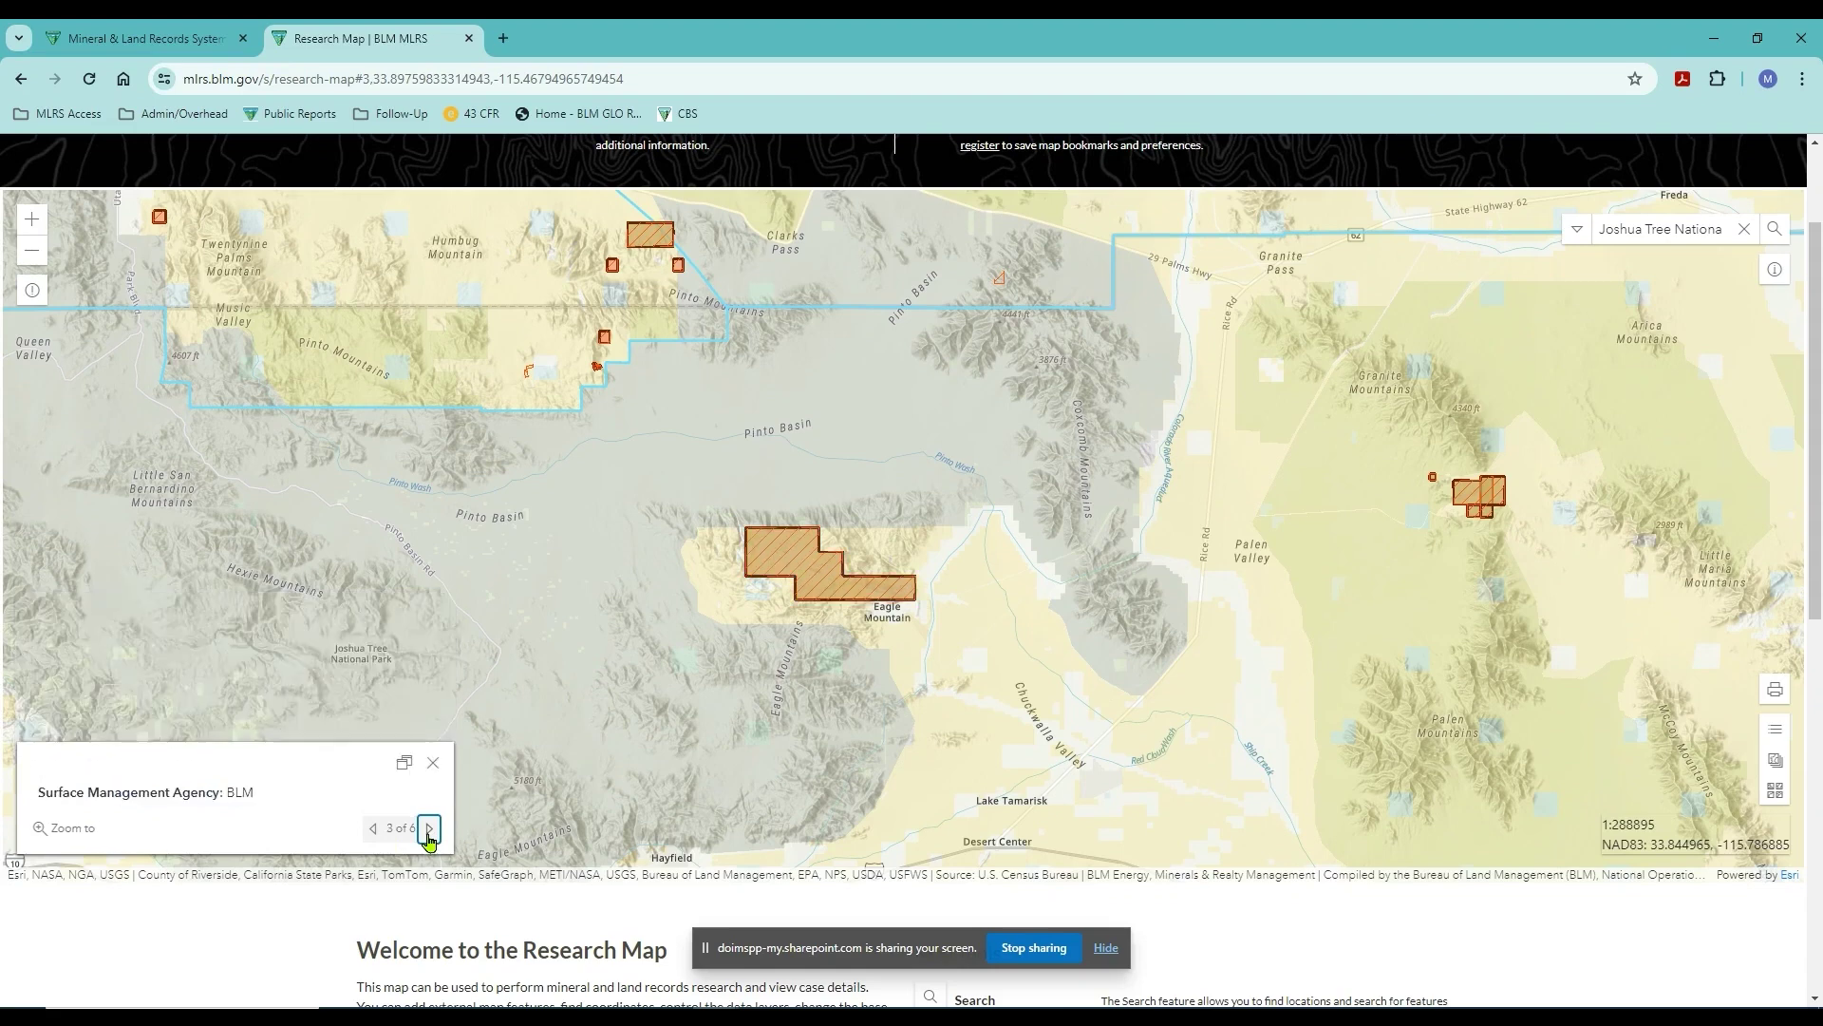
{"action": "left_click", "coordinate": [429, 828]}
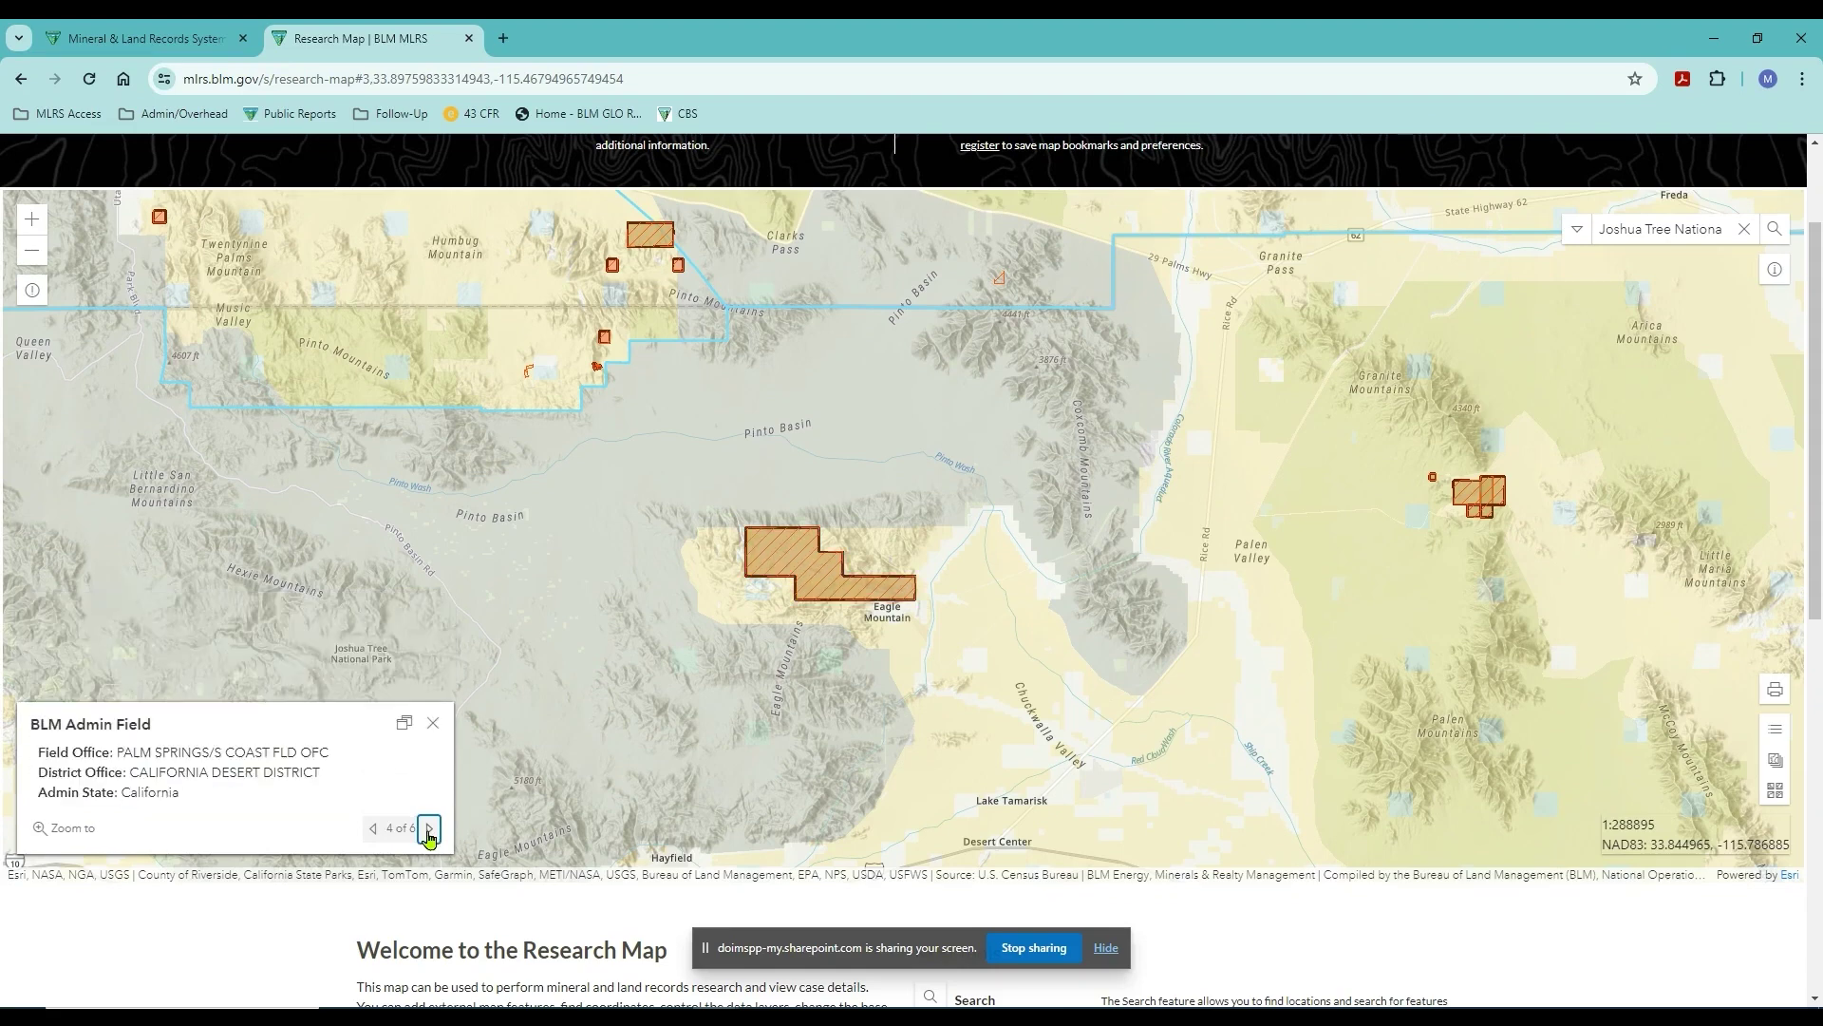
{"action": "left_click", "coordinate": [429, 830]}
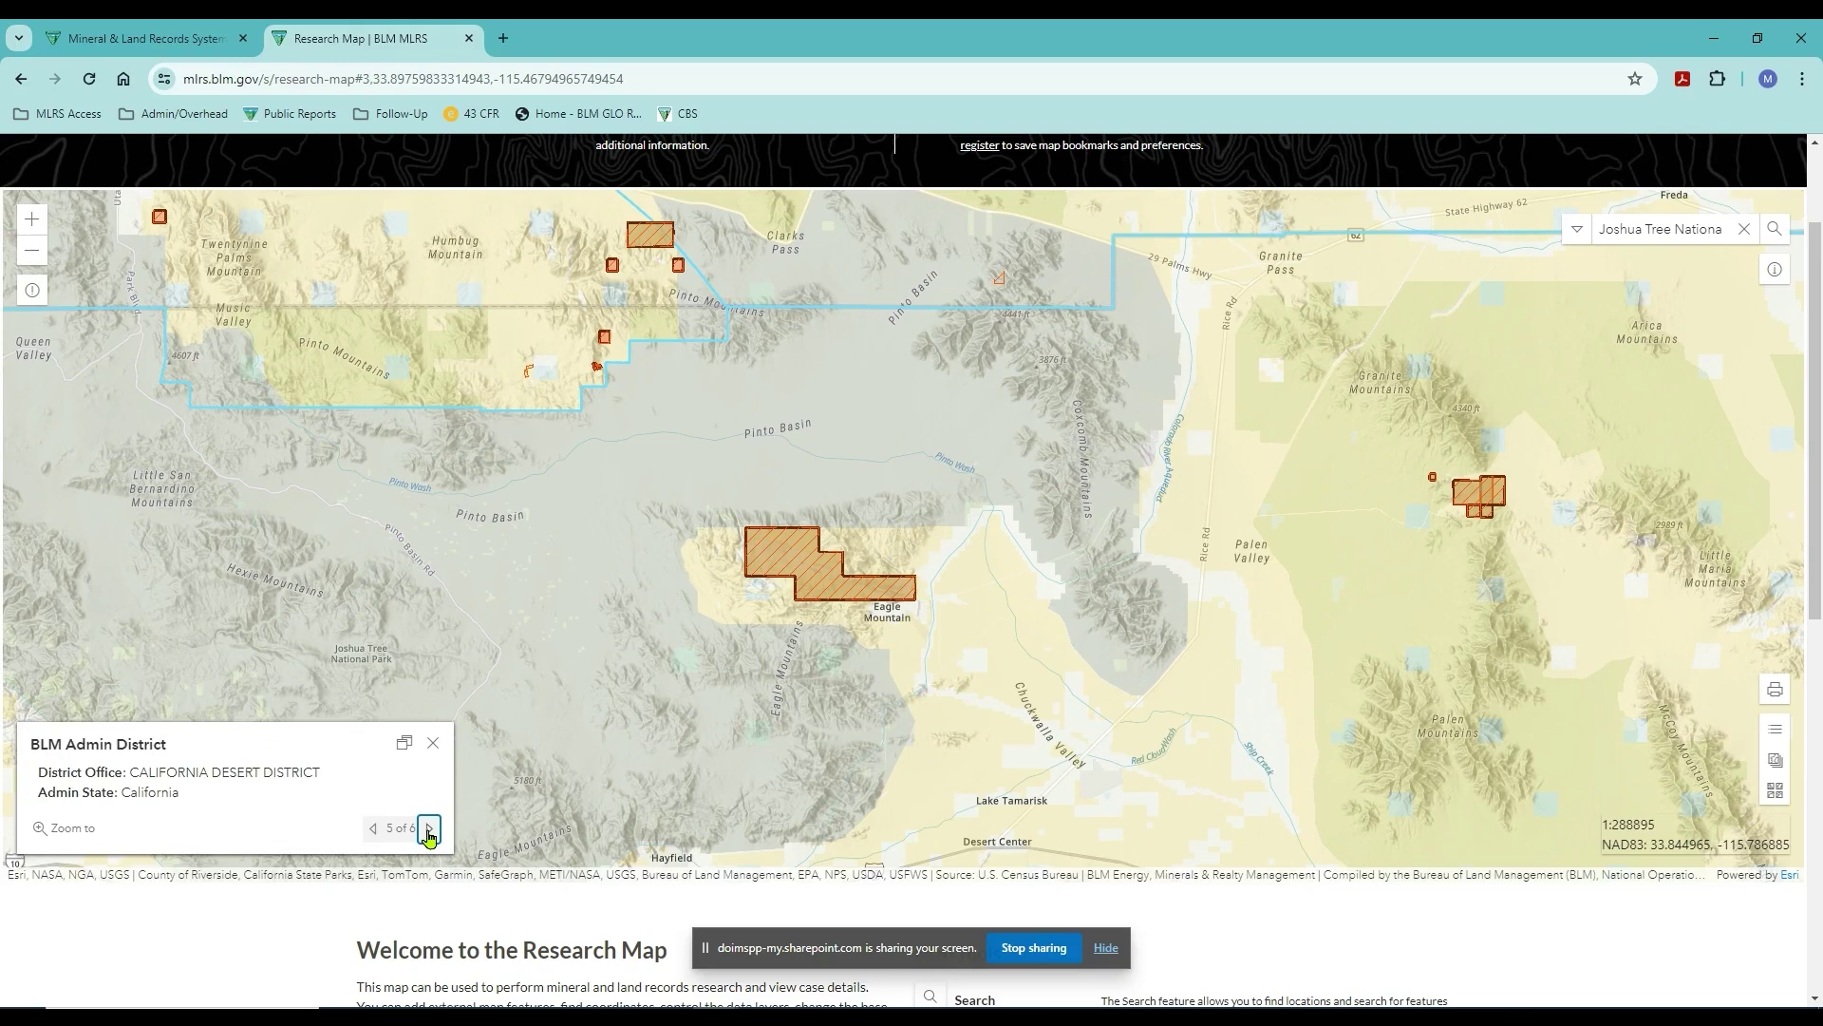
{"action": "left_click", "coordinate": [429, 830]}
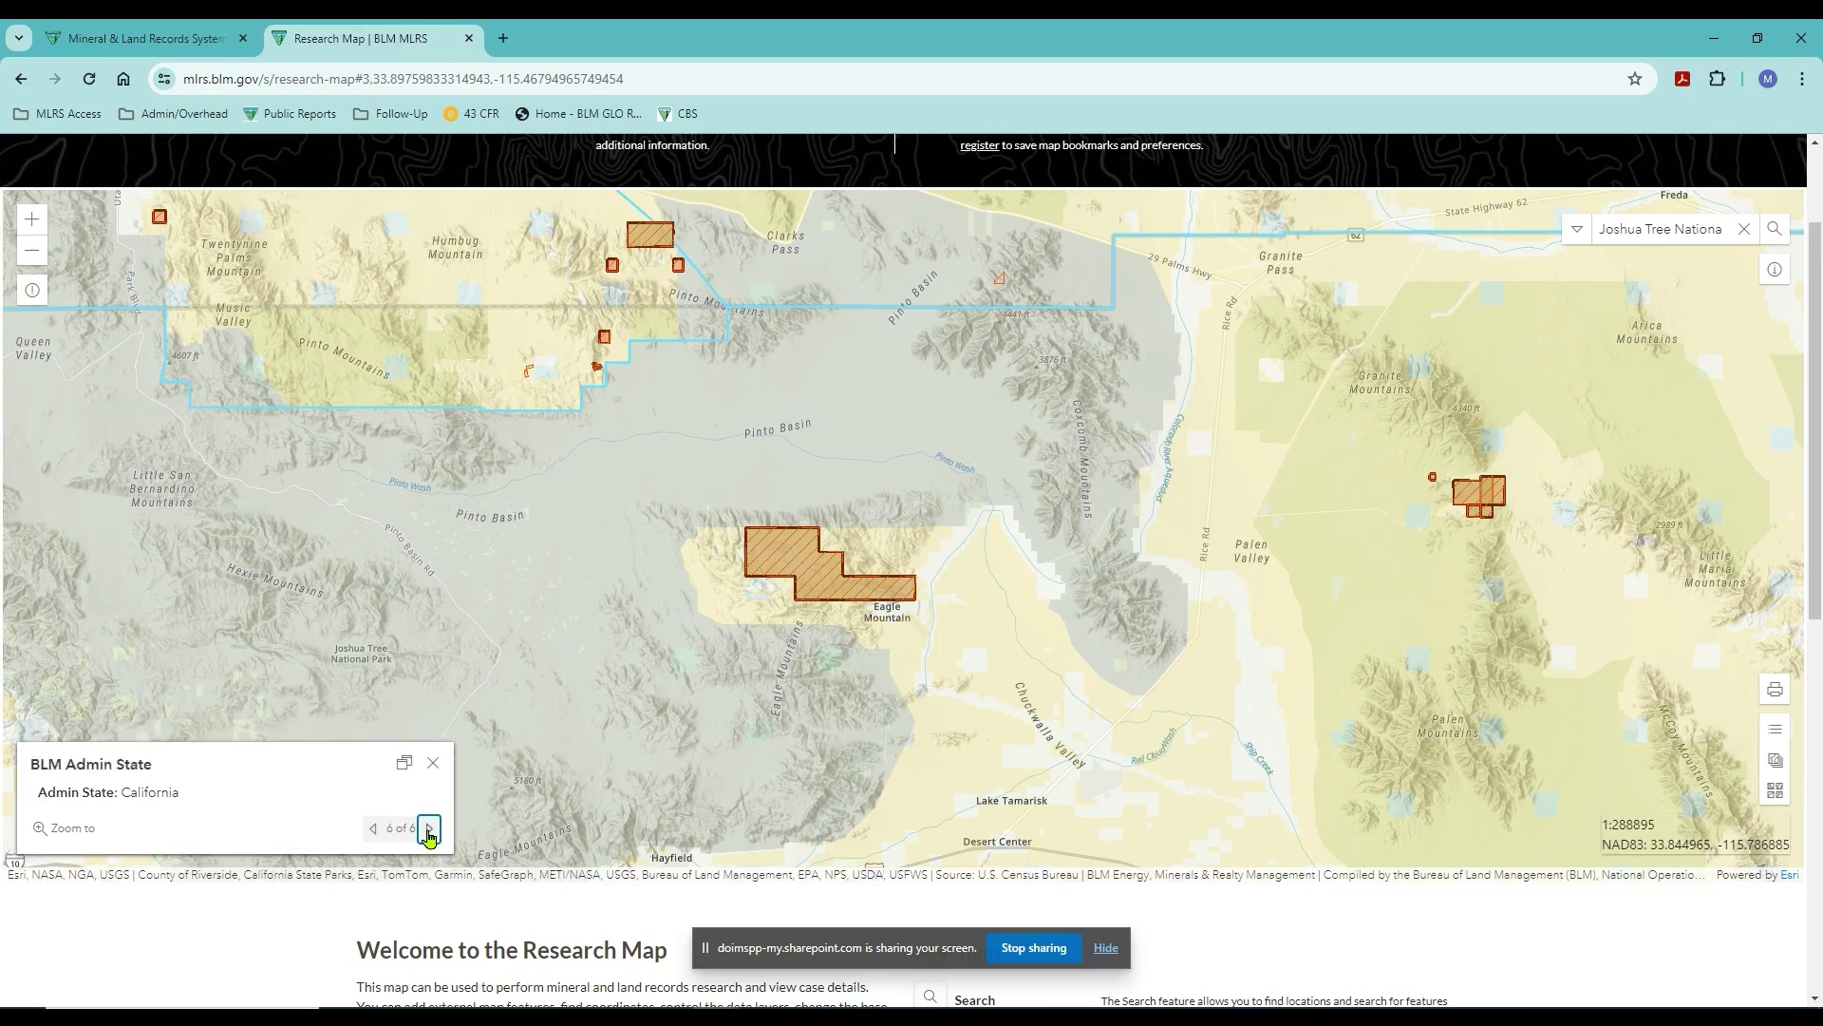
{"action": "left_click", "coordinate": [429, 830]}
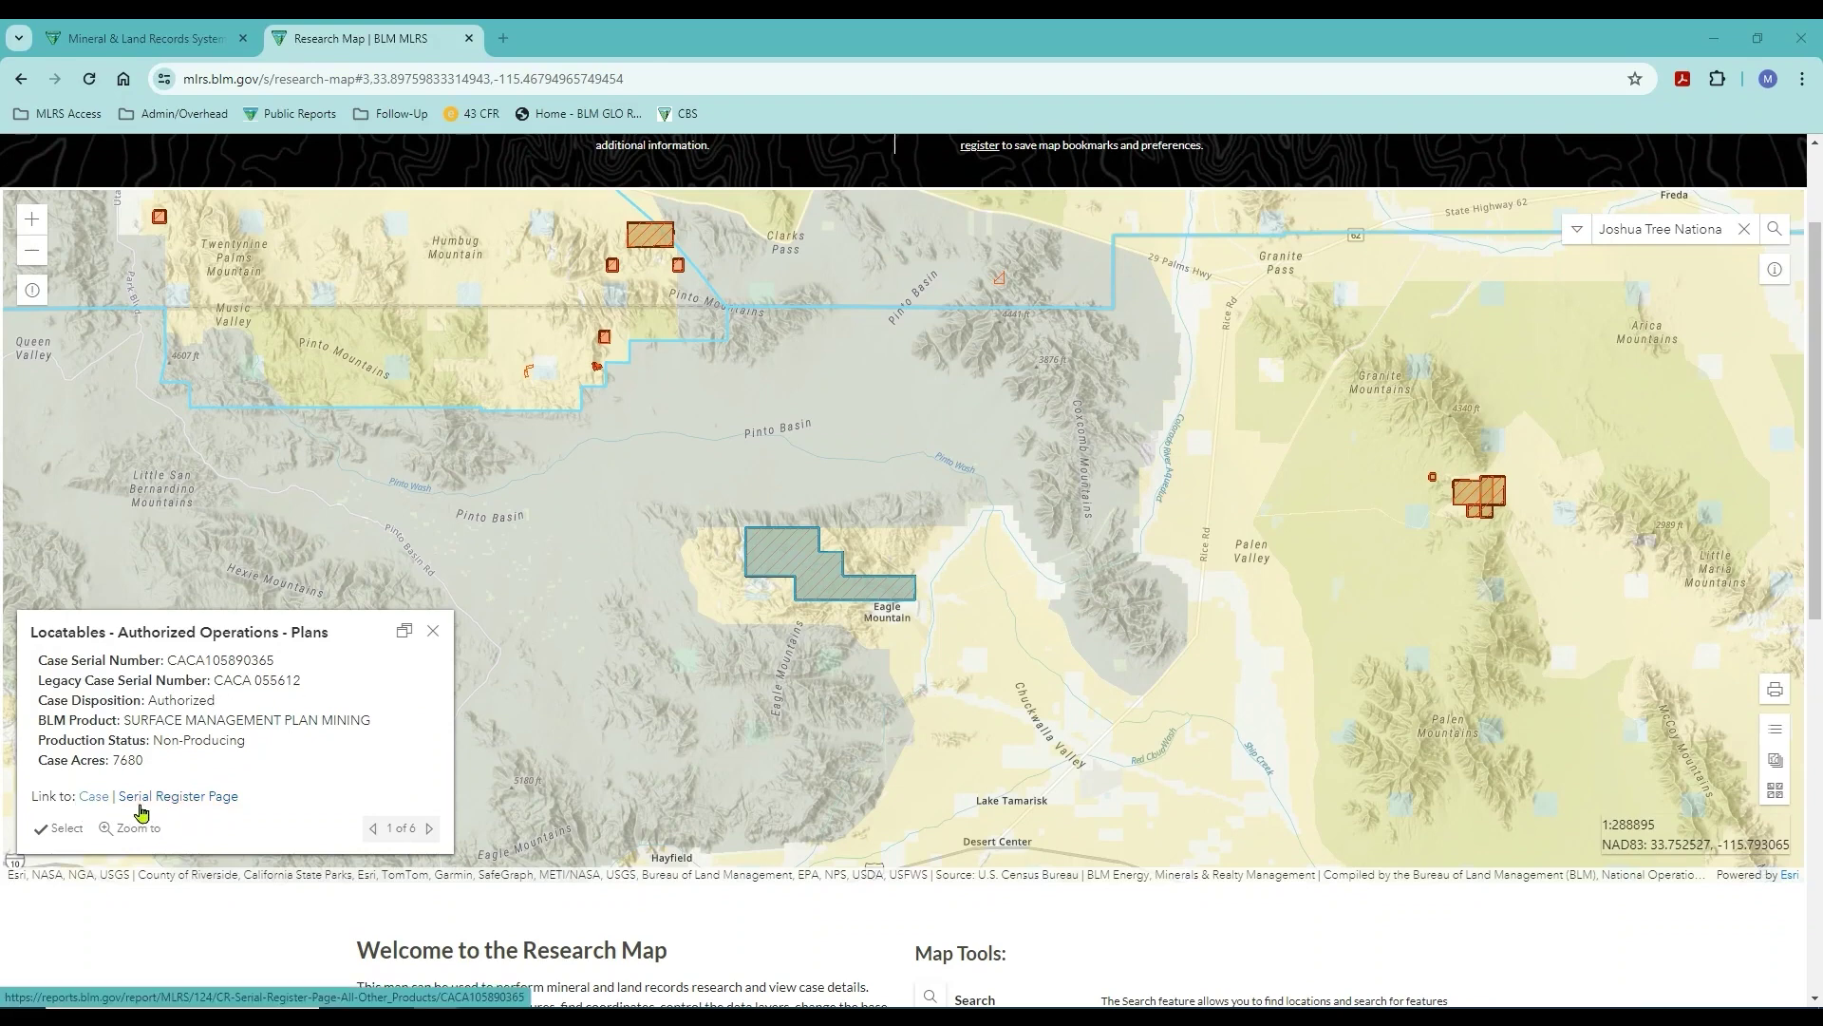
Open the Eagle Mountain plan's case page and review its details, land records, related records and case customers.
{"action": "left_click", "coordinate": [92, 796]}
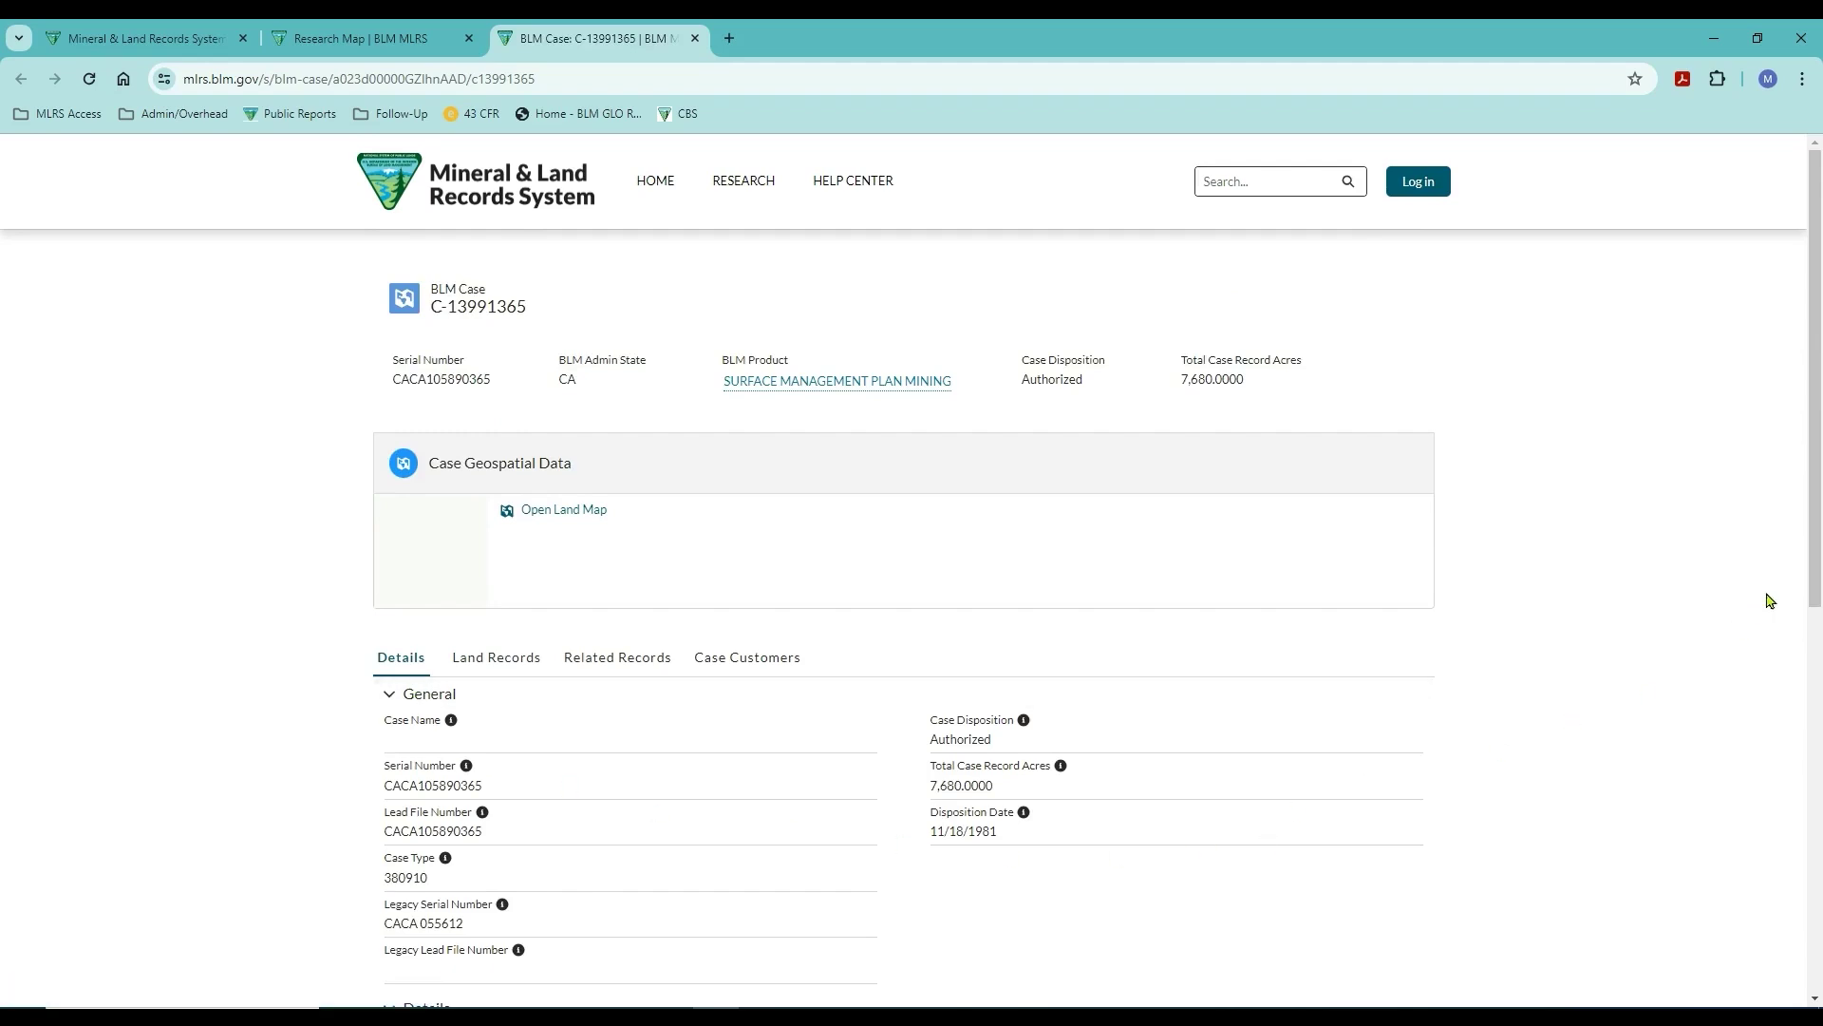
{"action": "left_click_drag", "start_coordinate": [1815, 555], "coordinate": [1747, 729]}
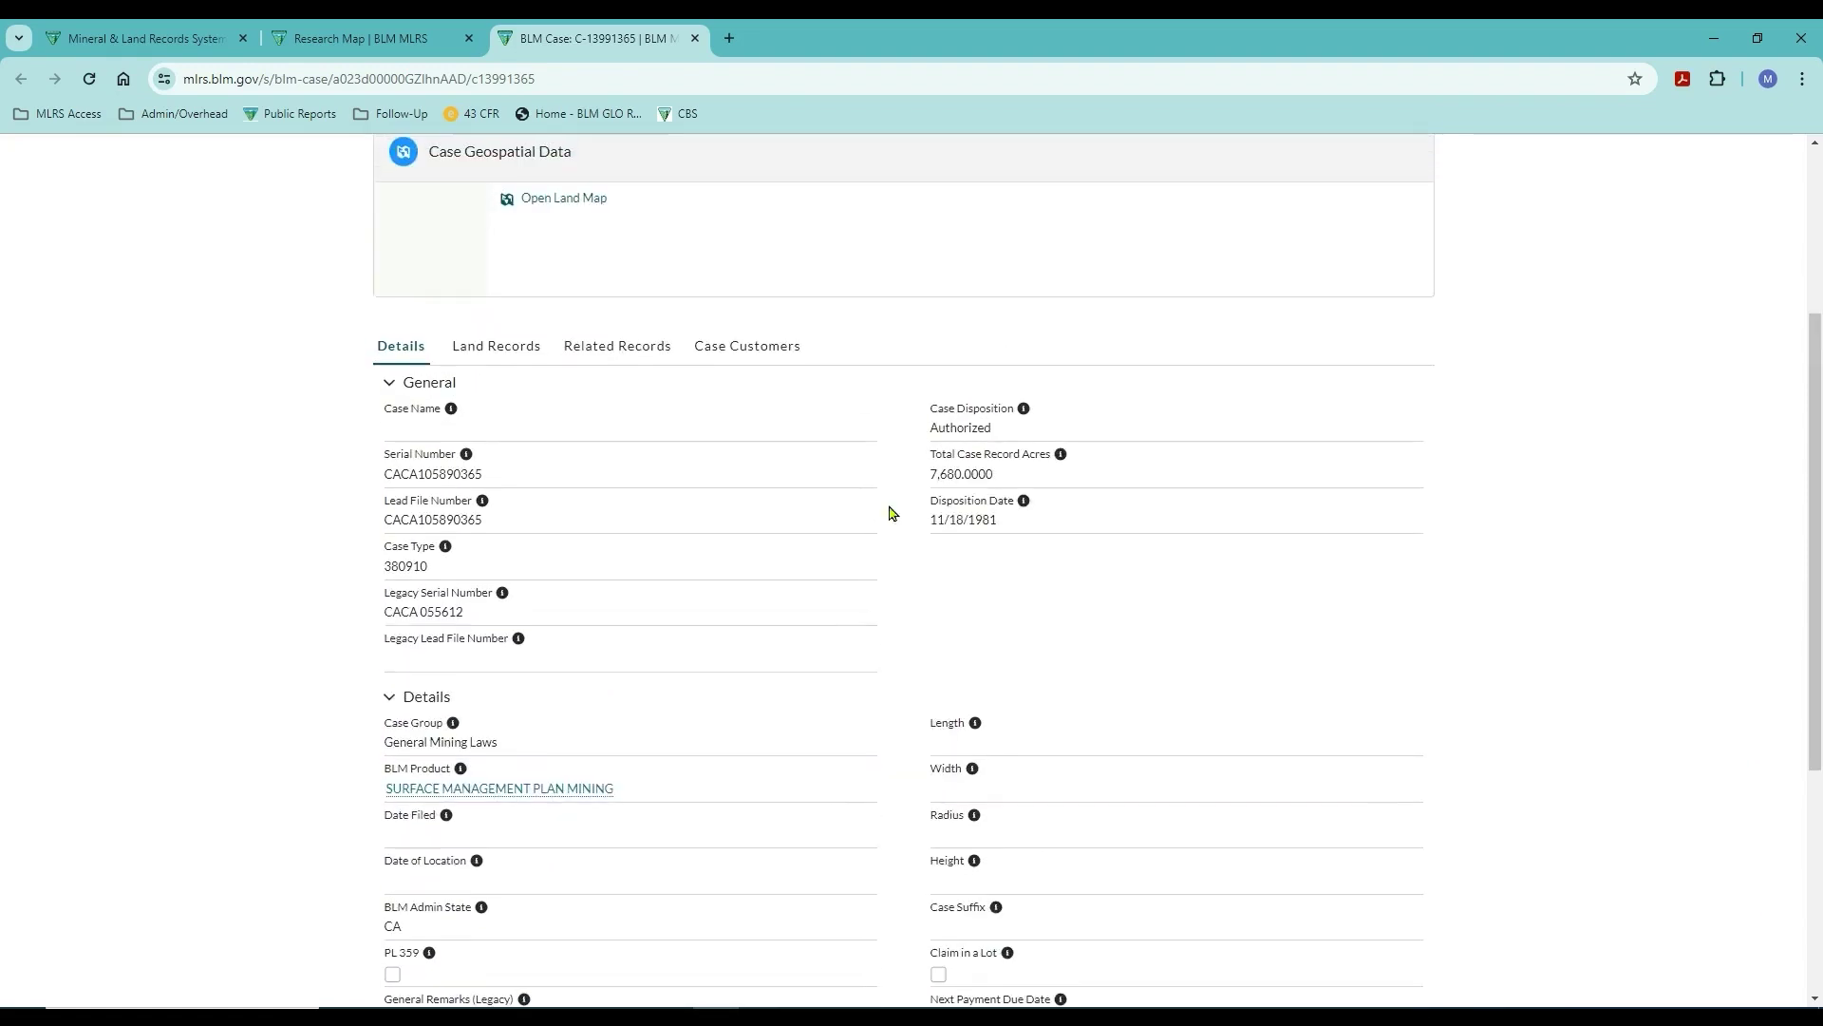
{"action": "left_click", "coordinate": [507, 352]}
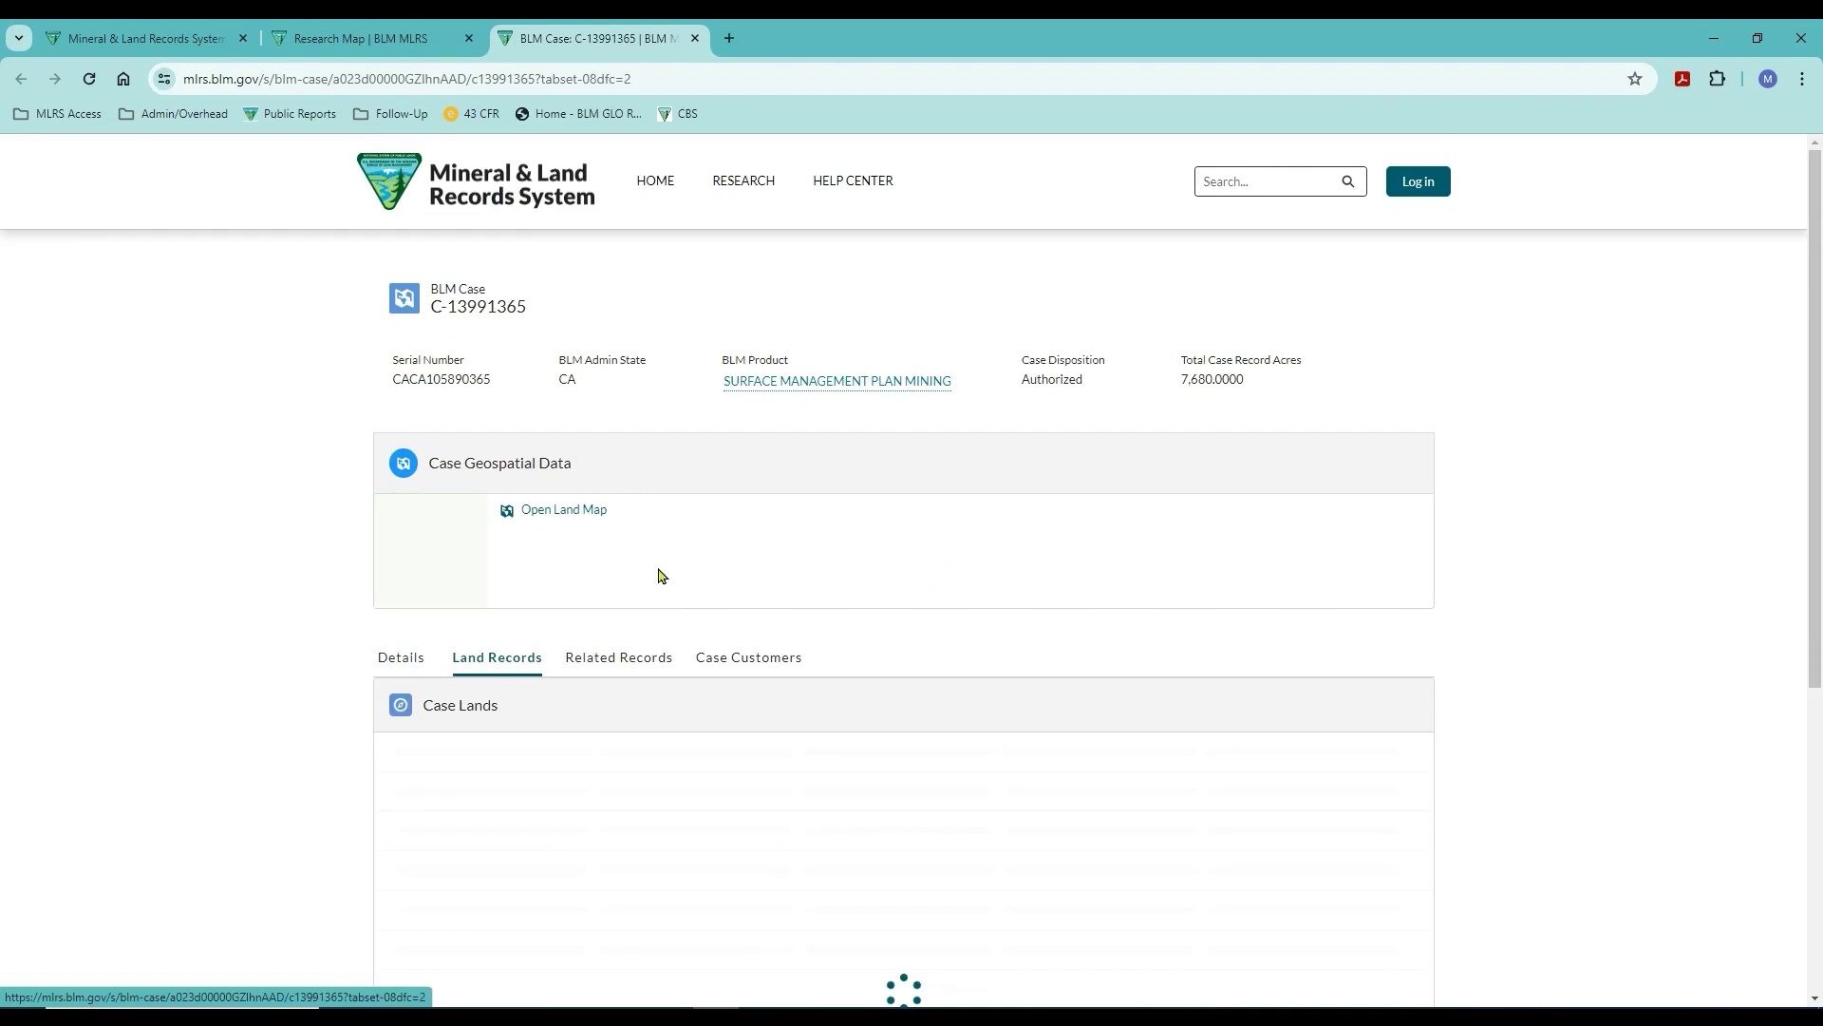
{"action": "left_click", "coordinate": [631, 661]}
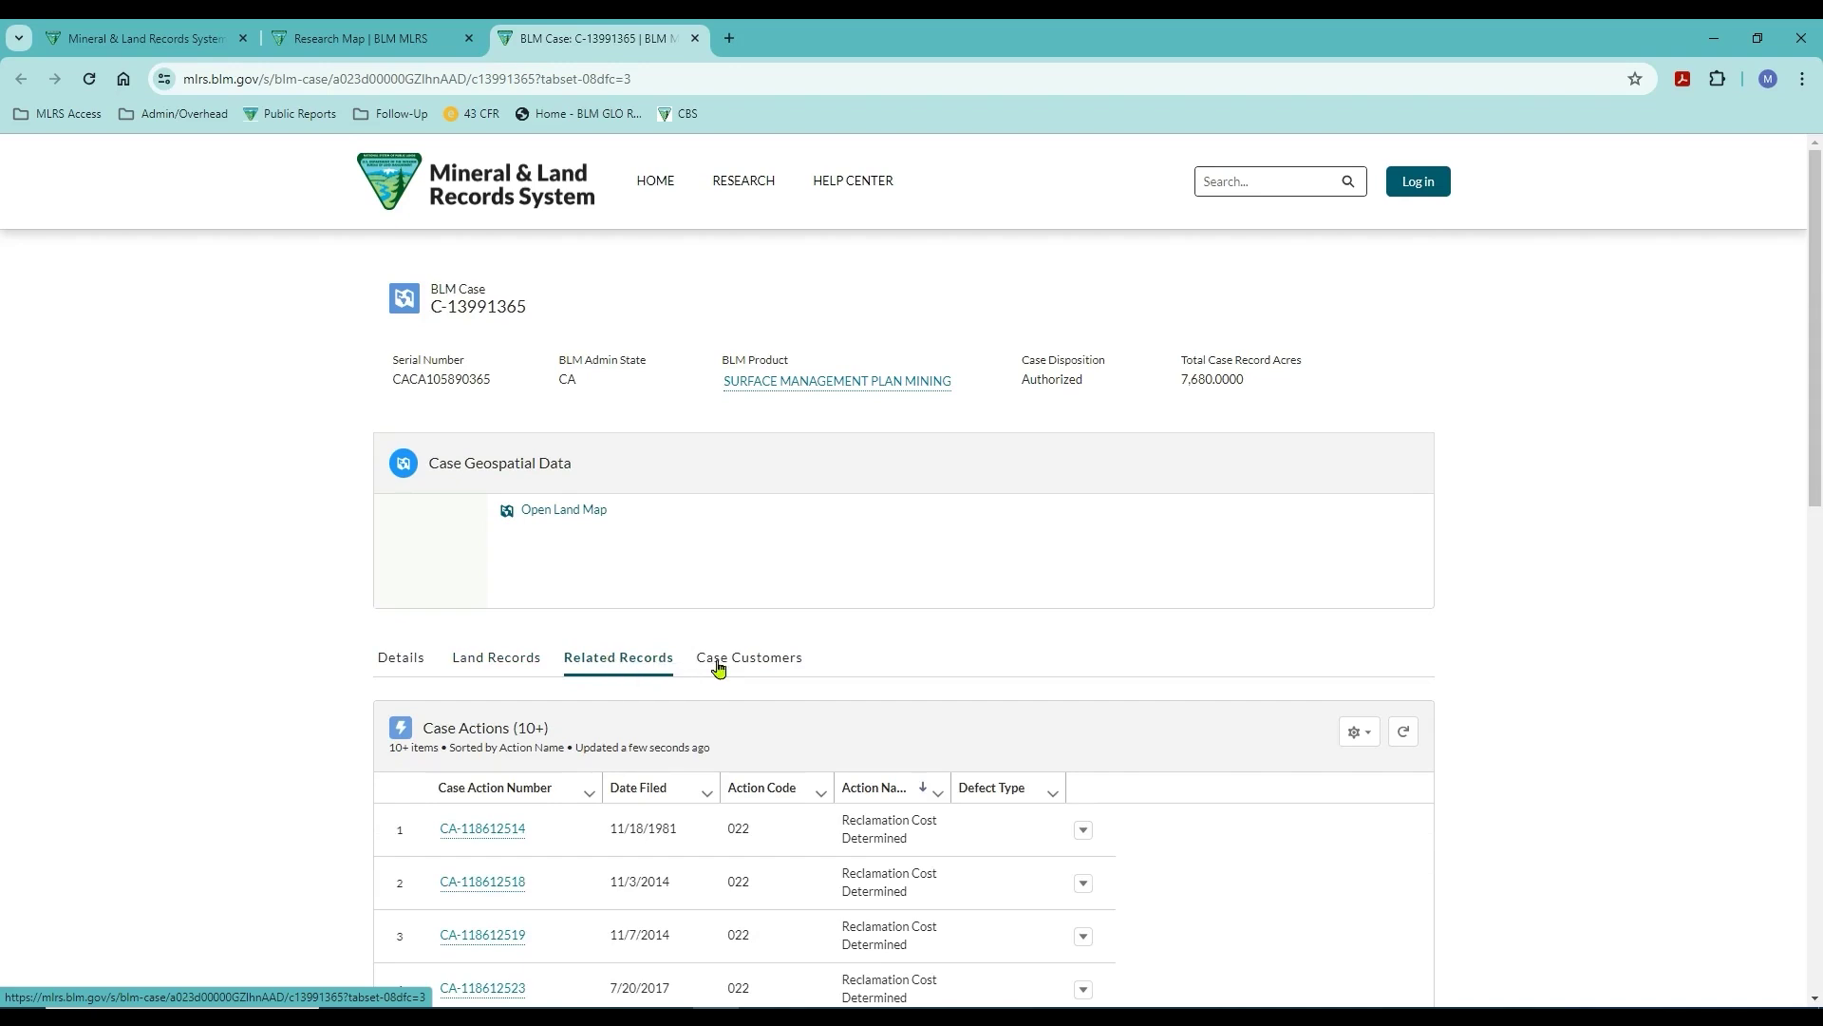
{"action": "left_click_drag", "start_coordinate": [1814, 454], "coordinate": [1728, 450]}
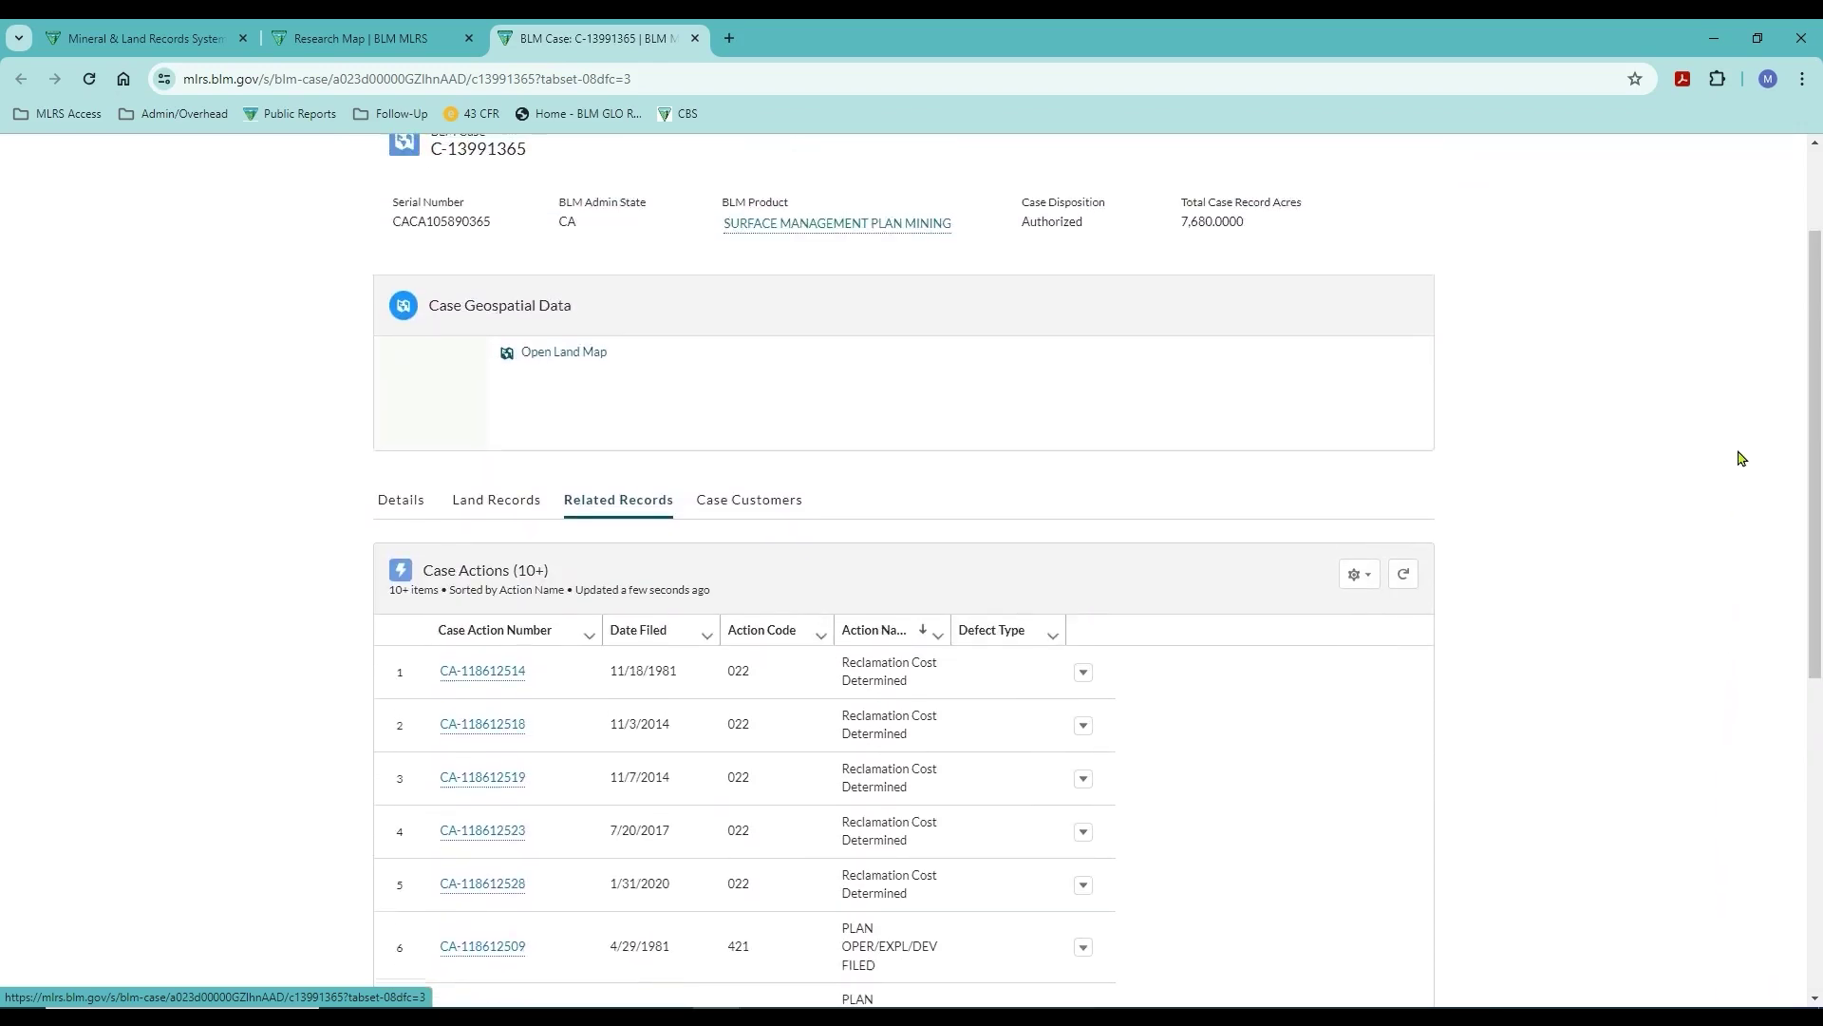
{"action": "left_click", "coordinate": [749, 504]}
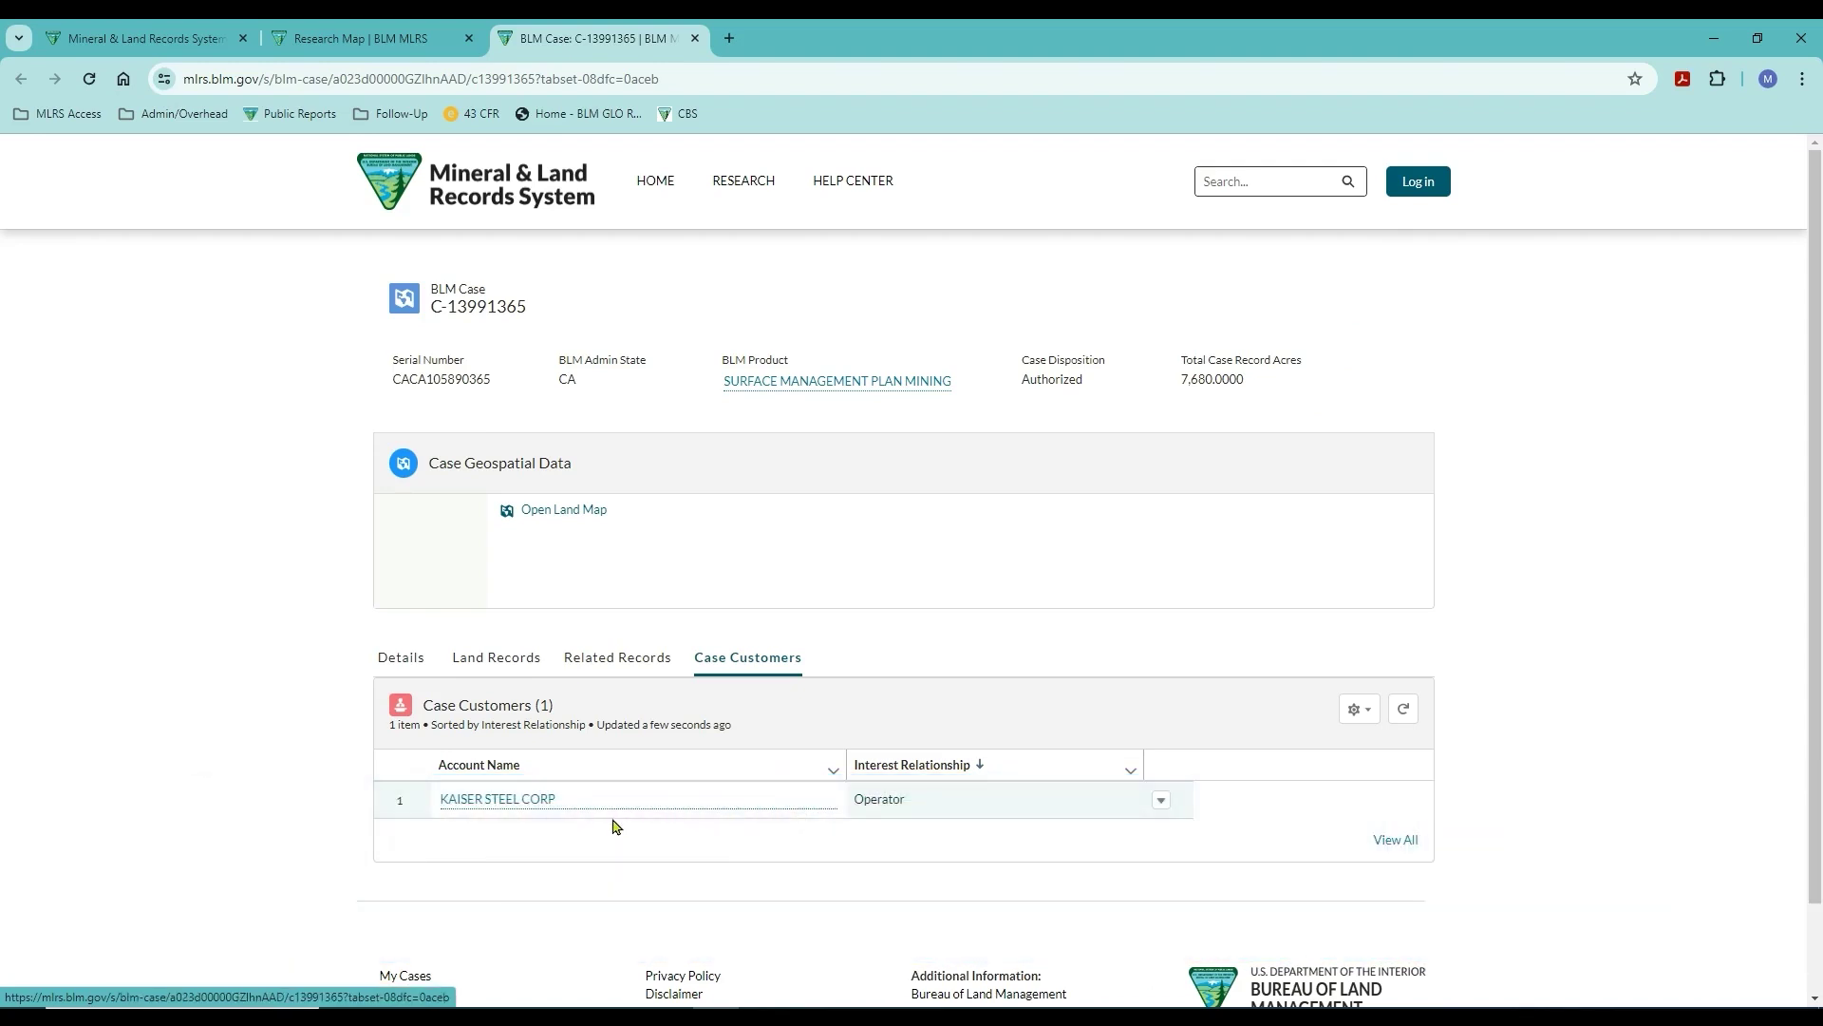
{"action": "mouse_move", "coordinate": [784, 826]}
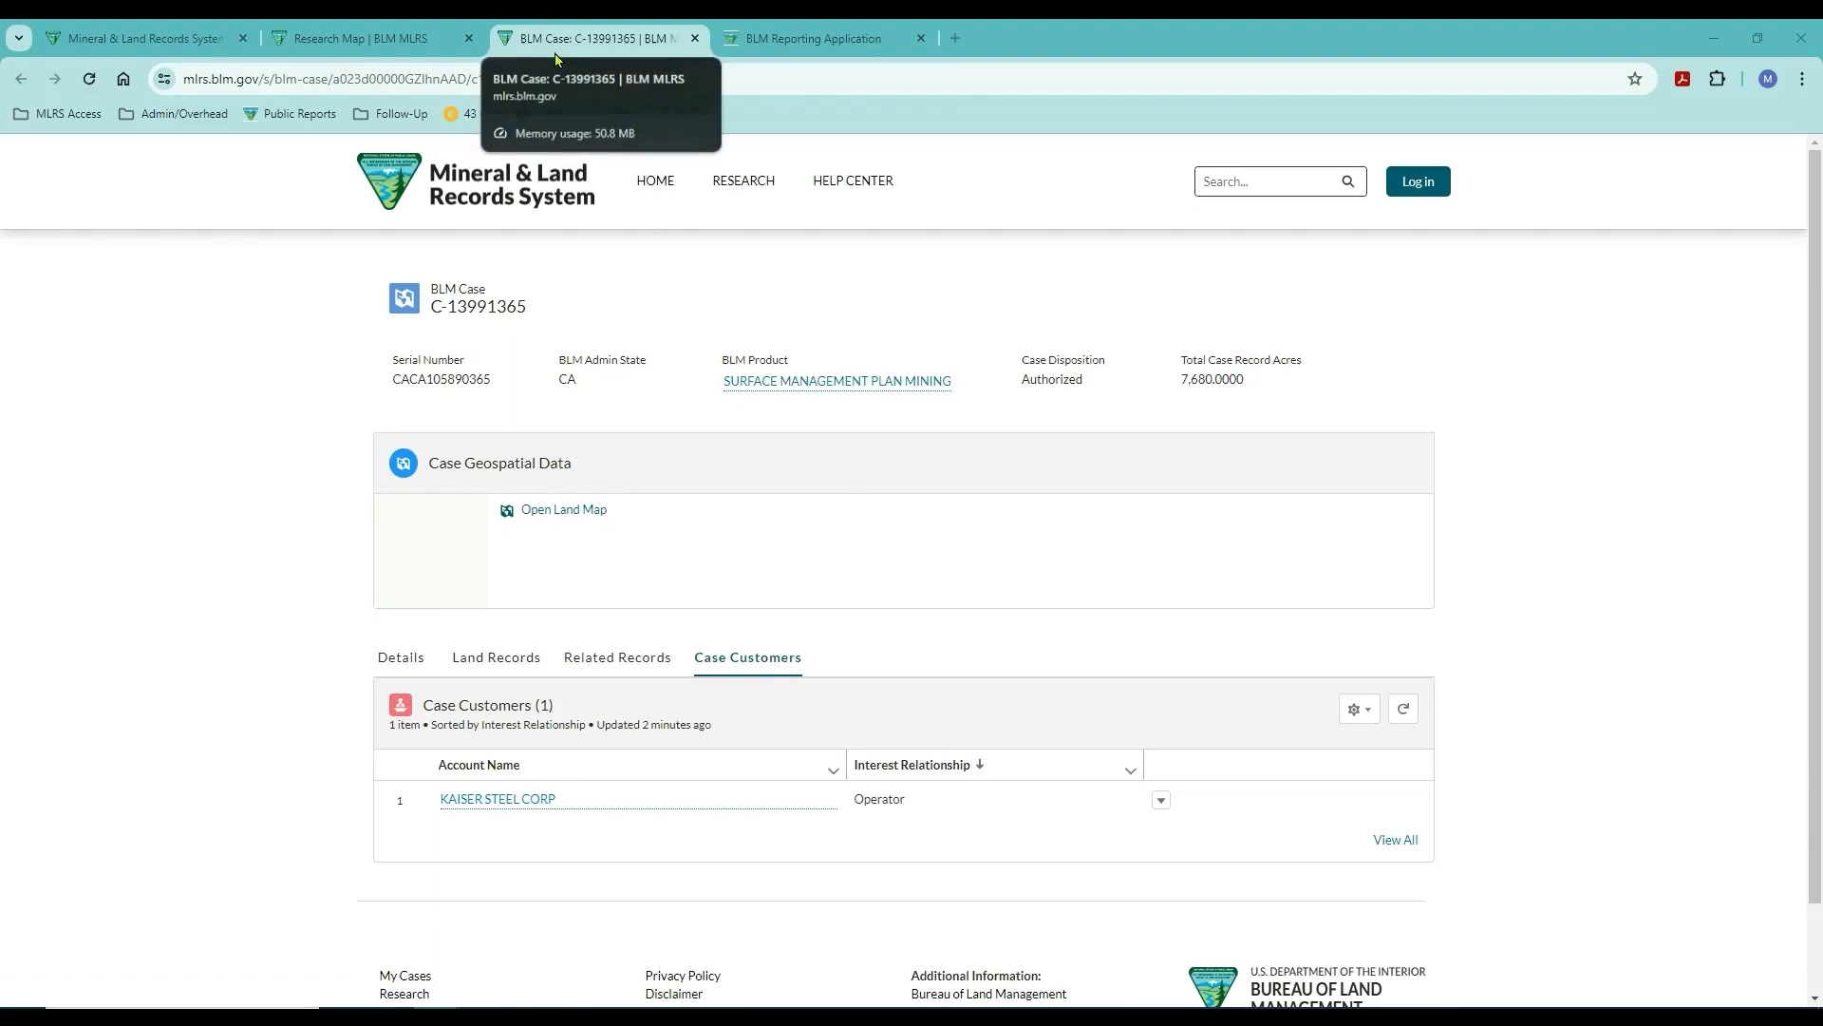
Revisit the research map, read through the case's Serial Register Page report, and open the report's options.
{"action": "left_click", "coordinate": [392, 50]}
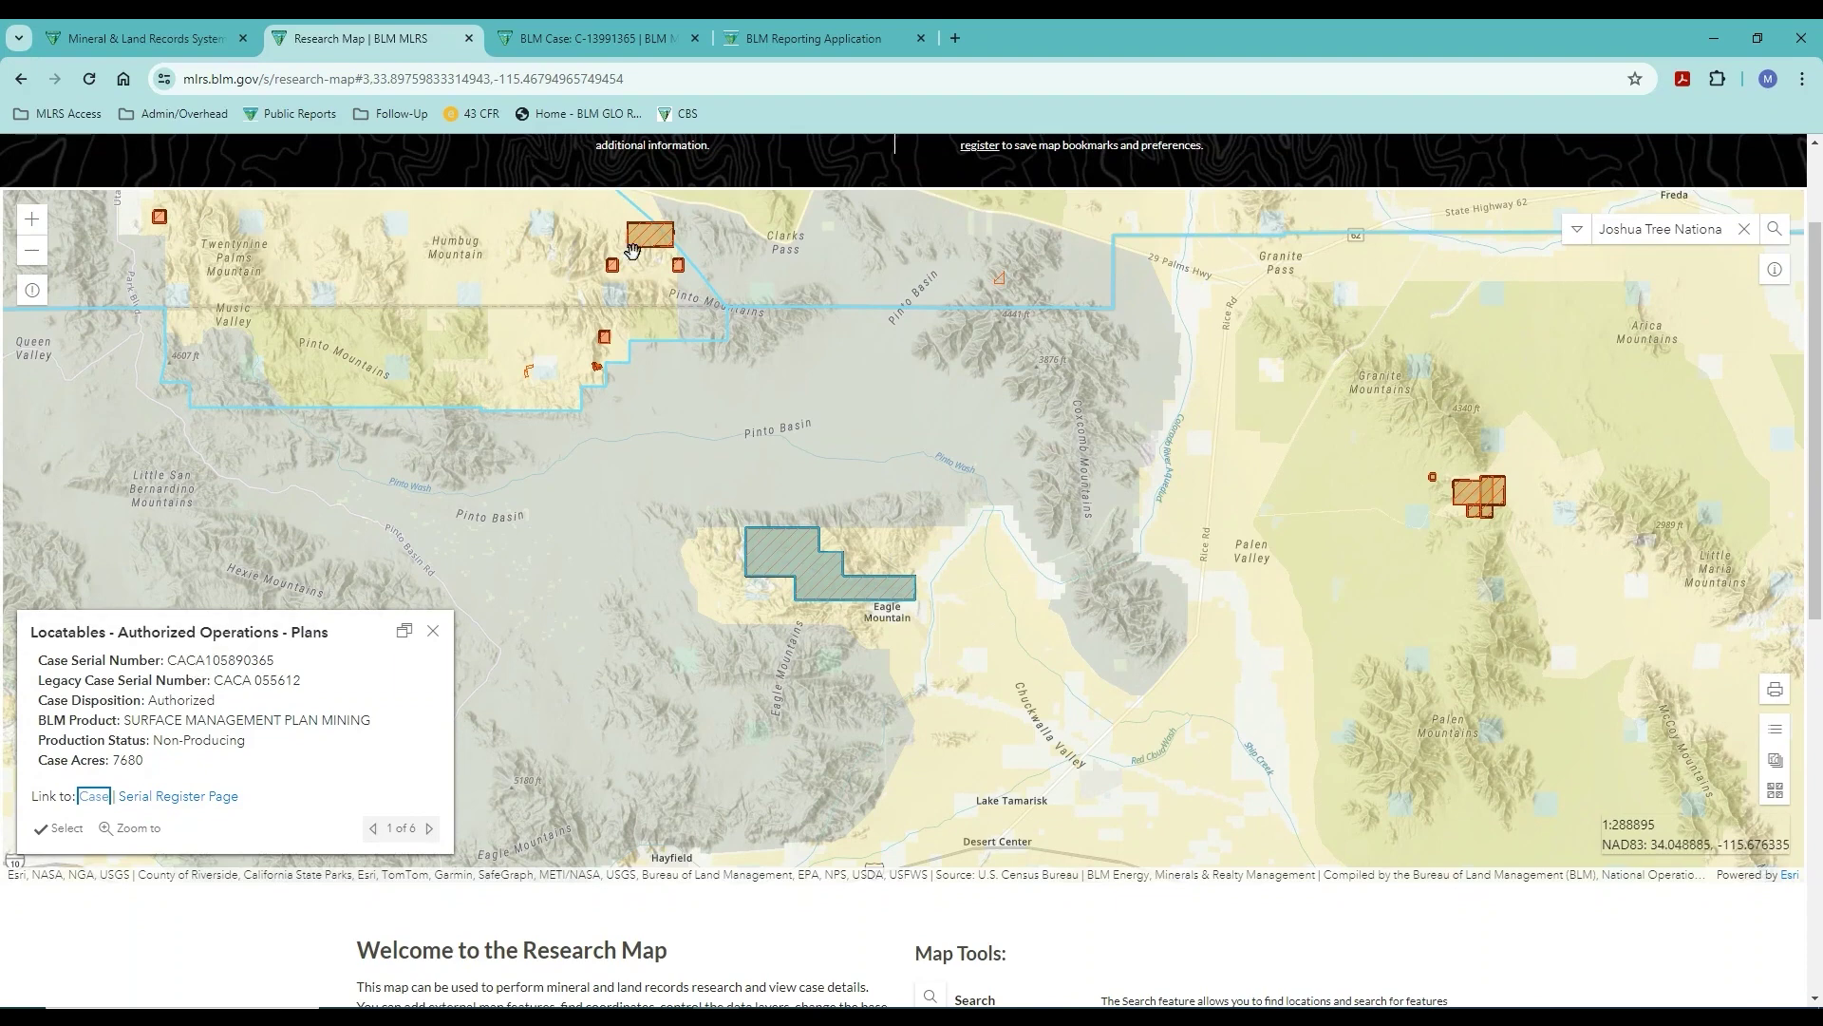
{"action": "left_click", "coordinate": [796, 43]}
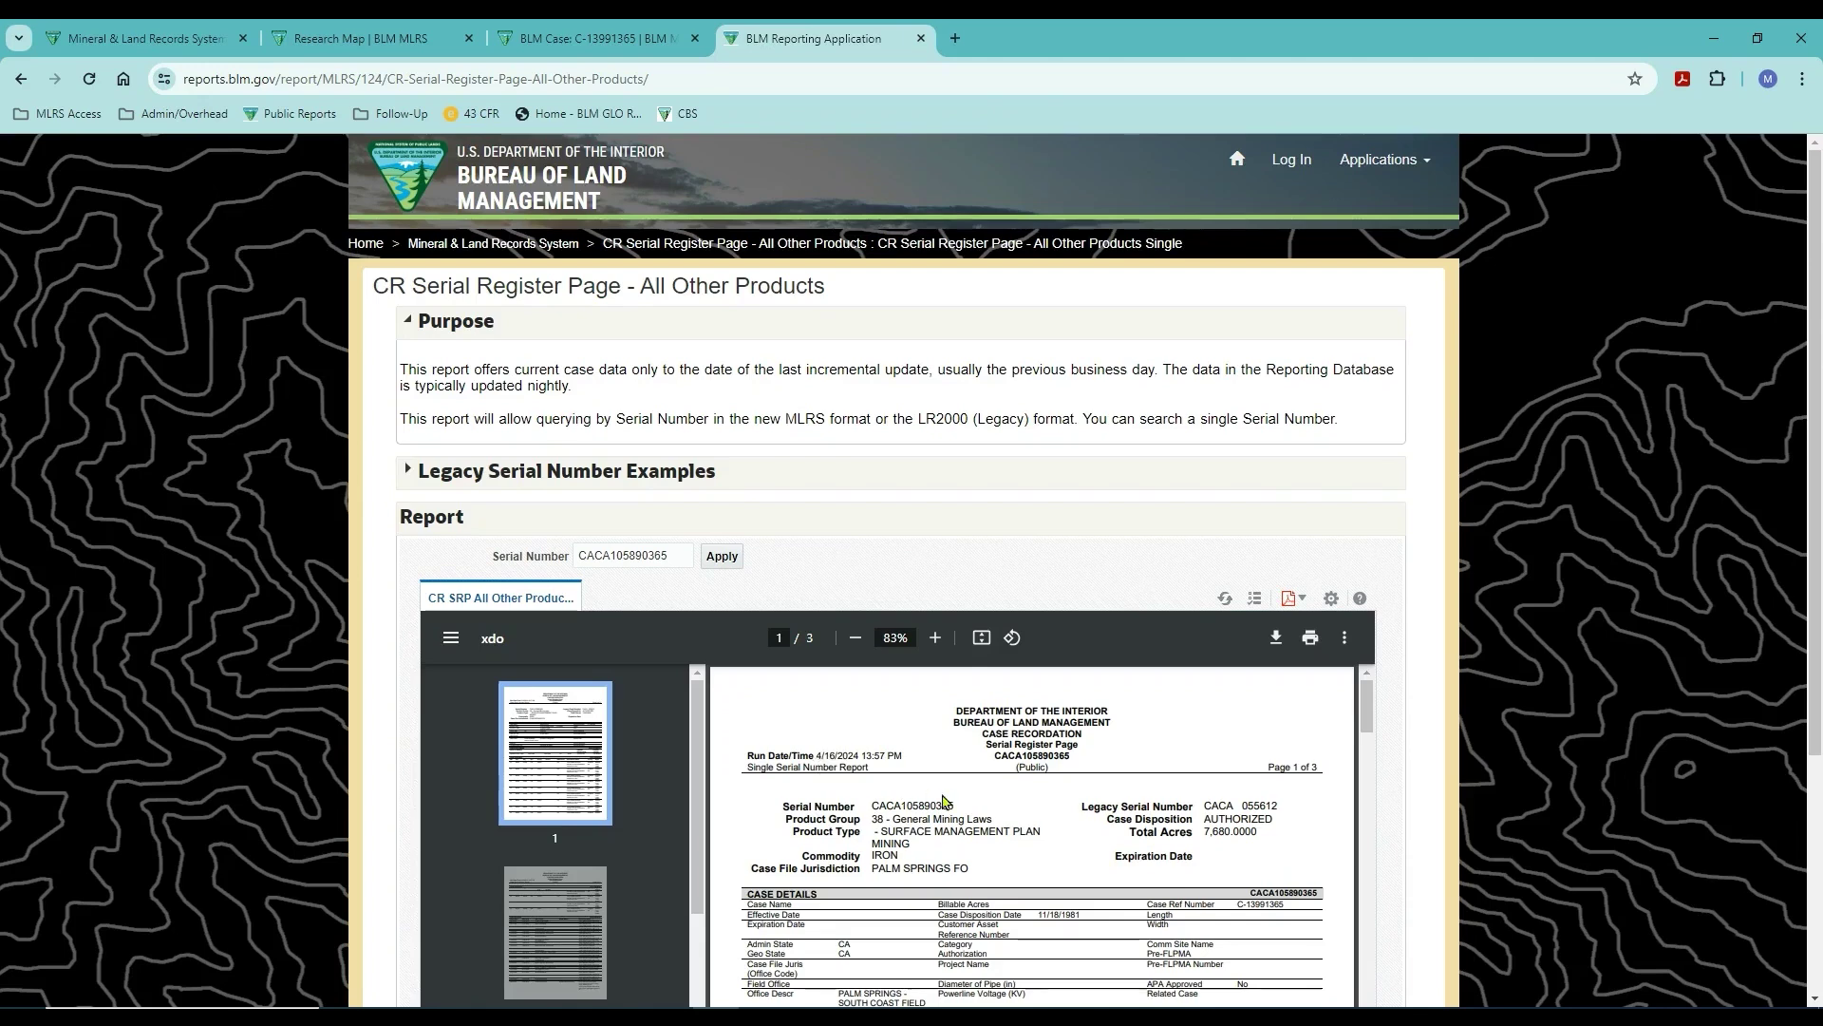
{"action": "left_click_drag", "start_coordinate": [1364, 719], "coordinate": [1361, 786]}
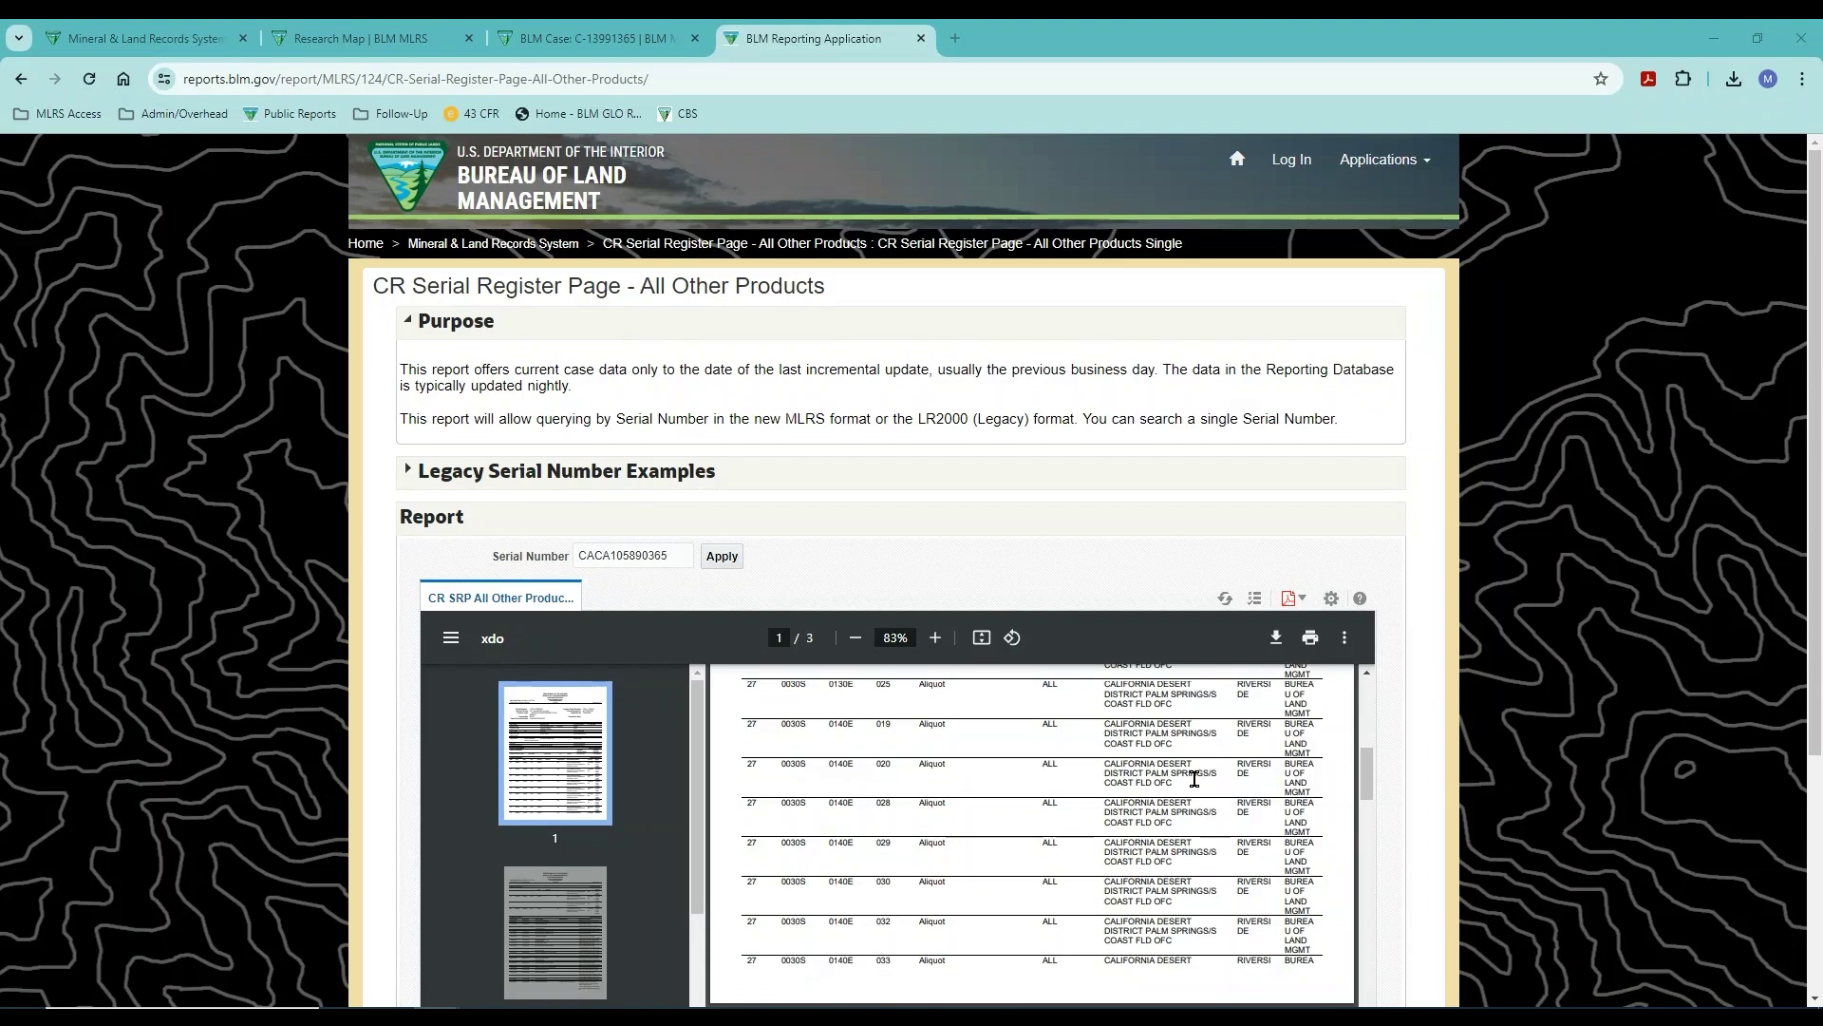
{"action": "left_click", "coordinate": [1329, 600]}
{"action": "mouse_move", "coordinate": [1293, 668]}
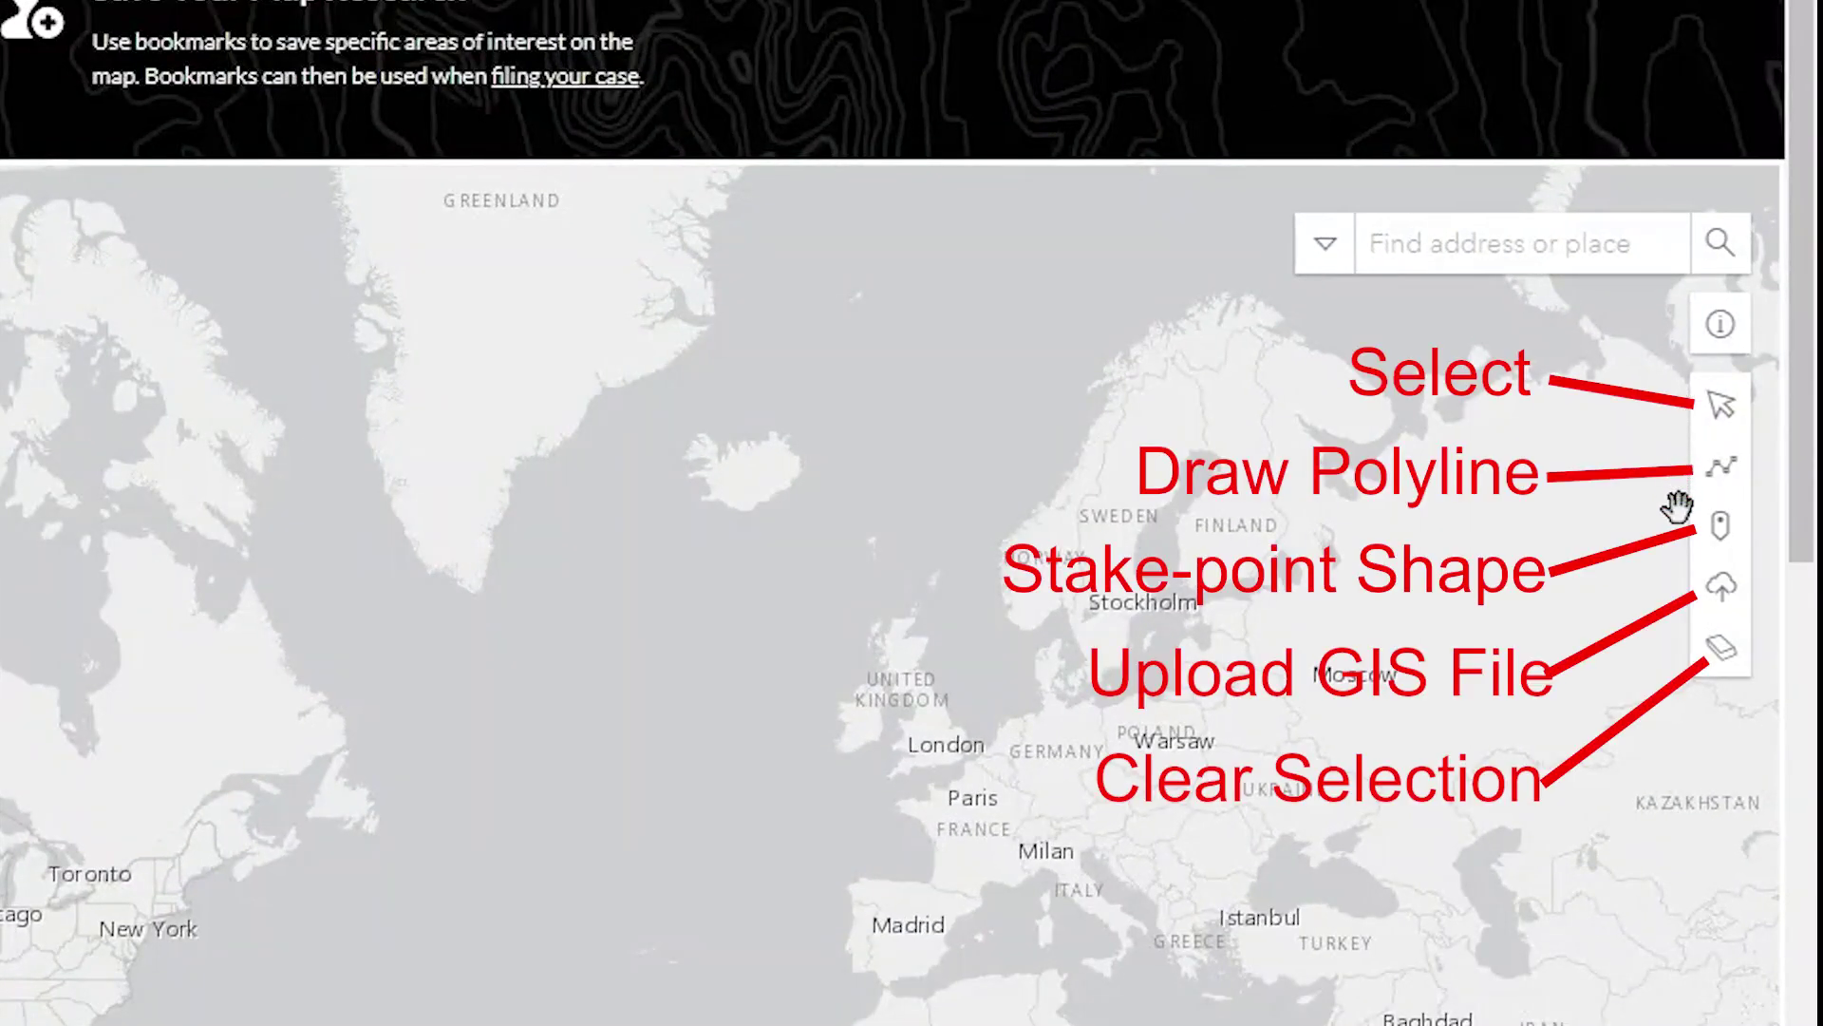
{"action": "left_click", "coordinate": [1694, 583]}
{"action": "left_click", "coordinate": [1696, 590]}
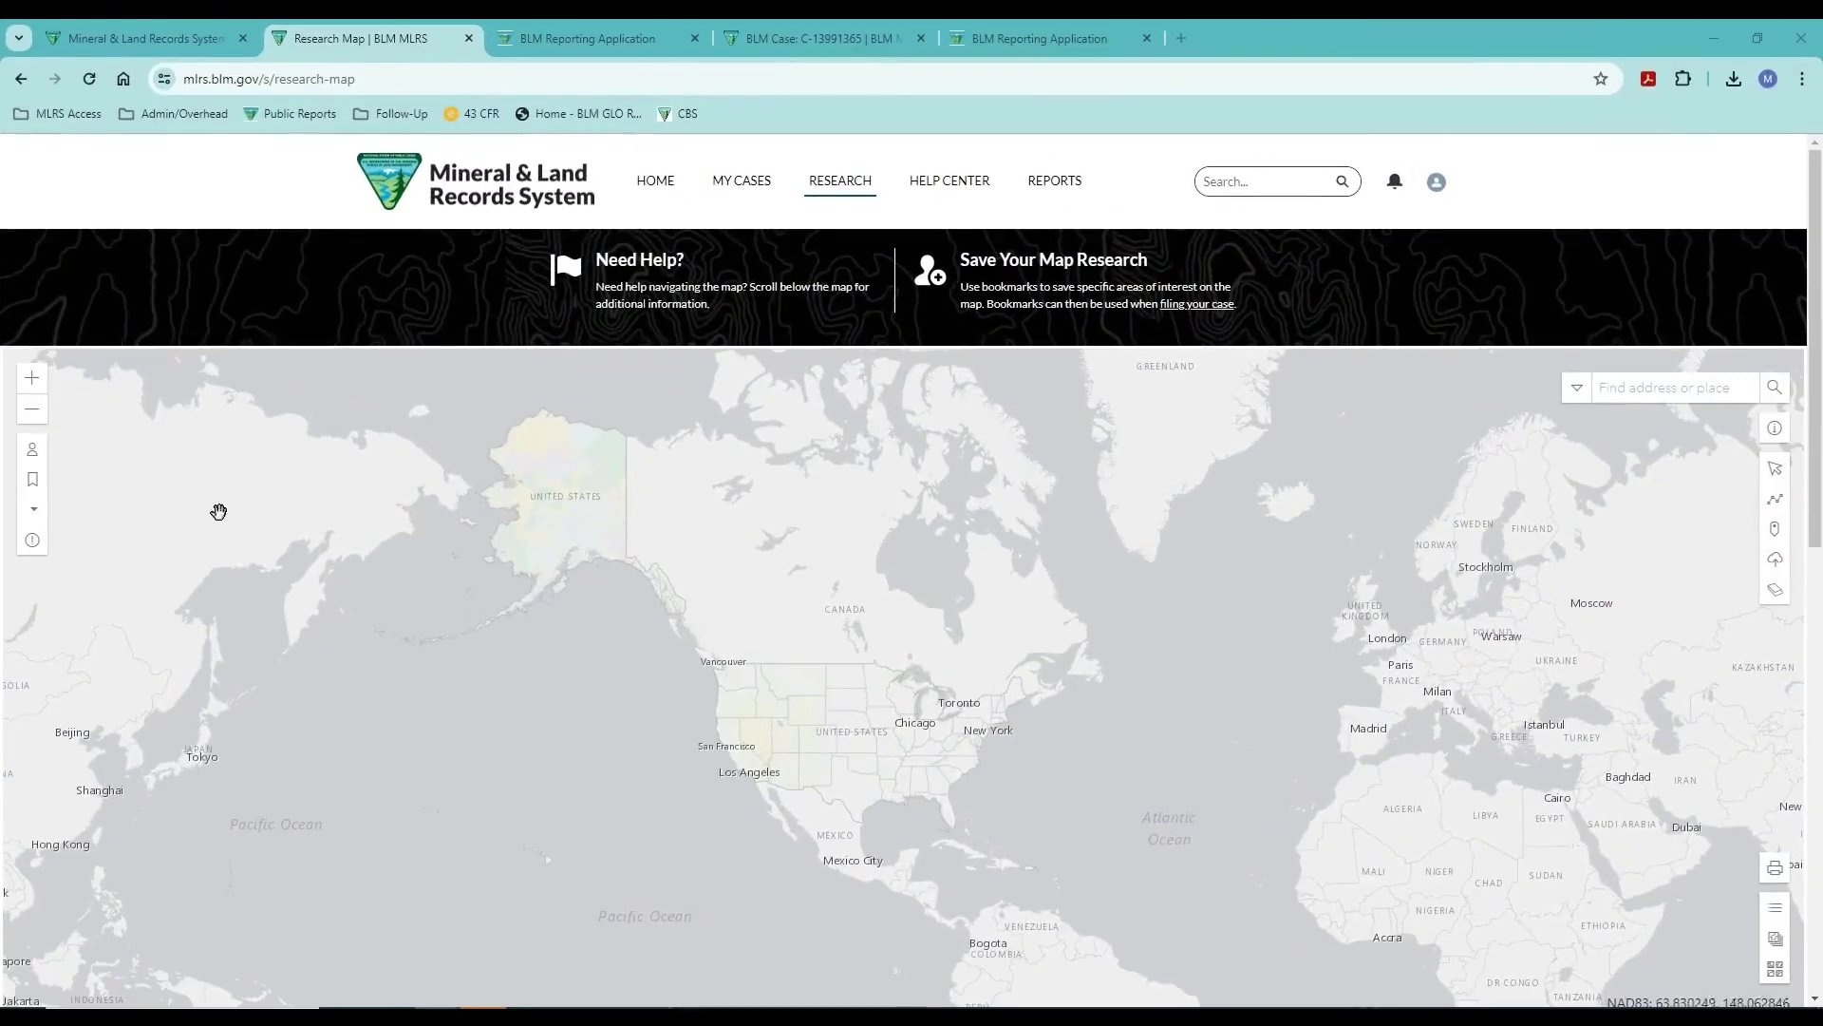
View the saved Joshua Tree Area - Surface Mining and Las Vegas - Surface Mining bookmarks, checking the layers enabled for Las Vegas.
{"action": "left_click", "coordinate": [32, 519]}
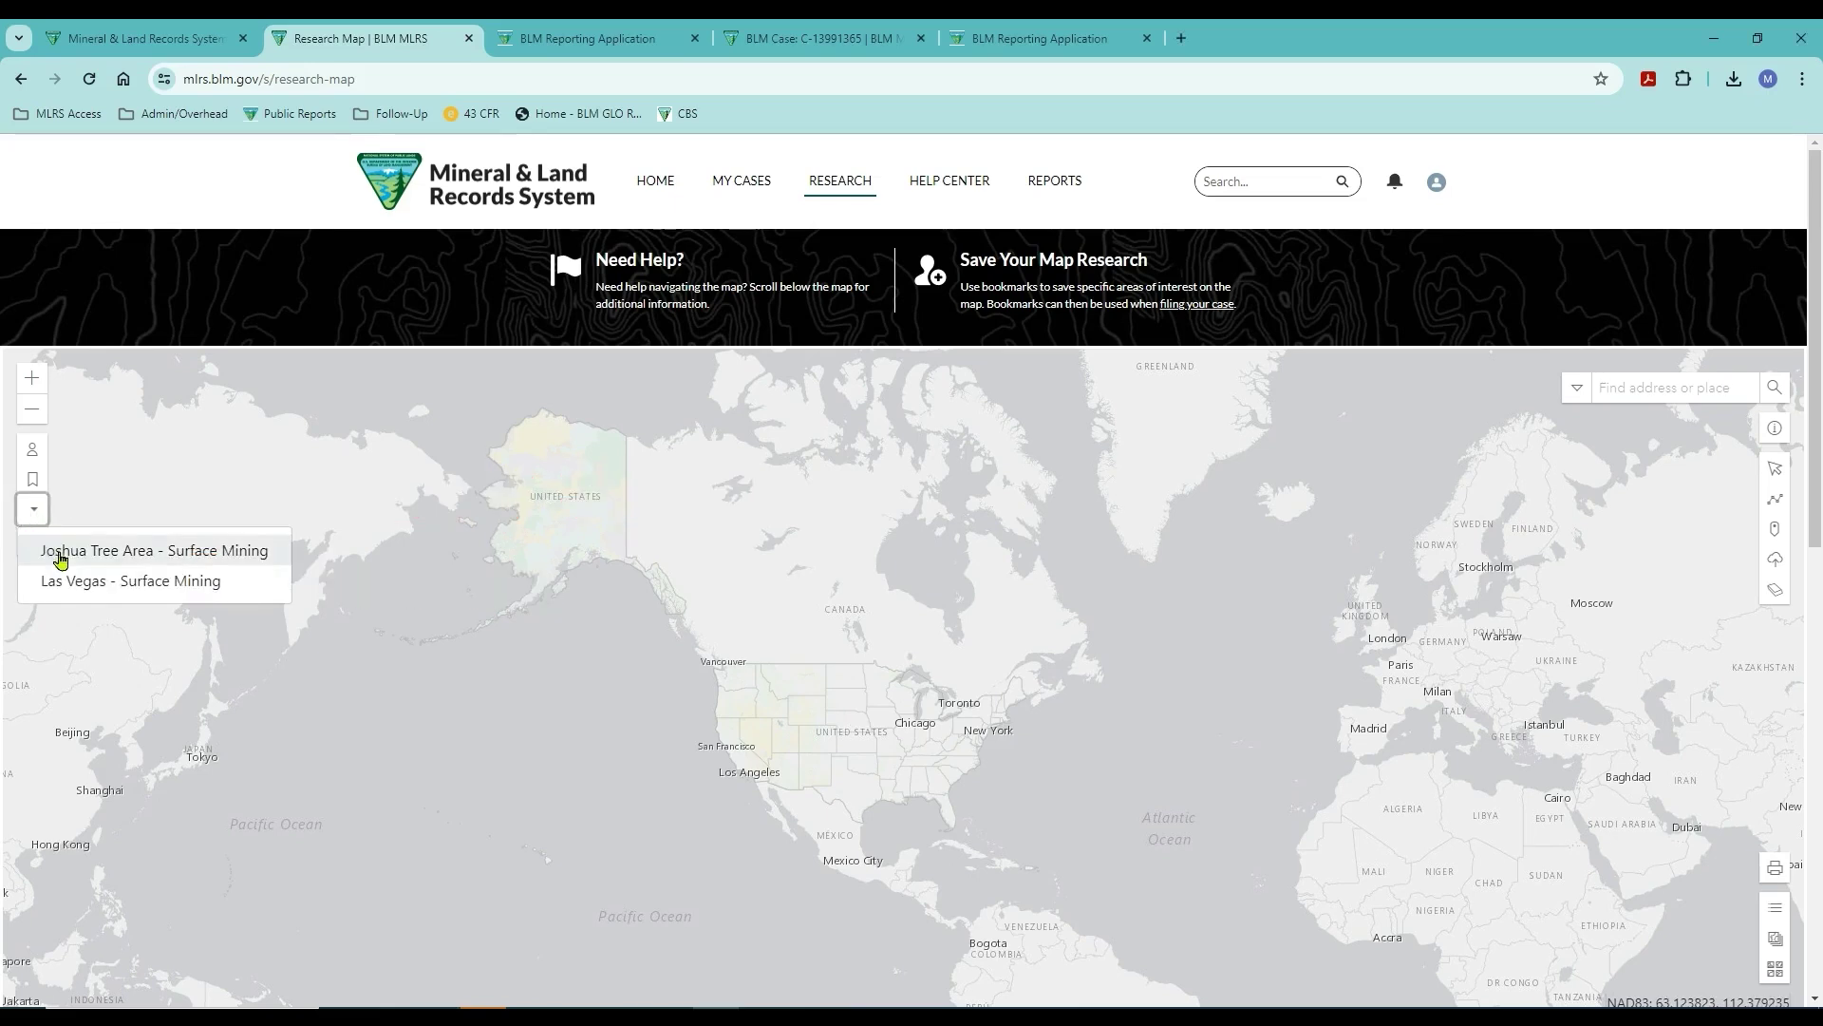
{"action": "left_click", "coordinate": [122, 558]}
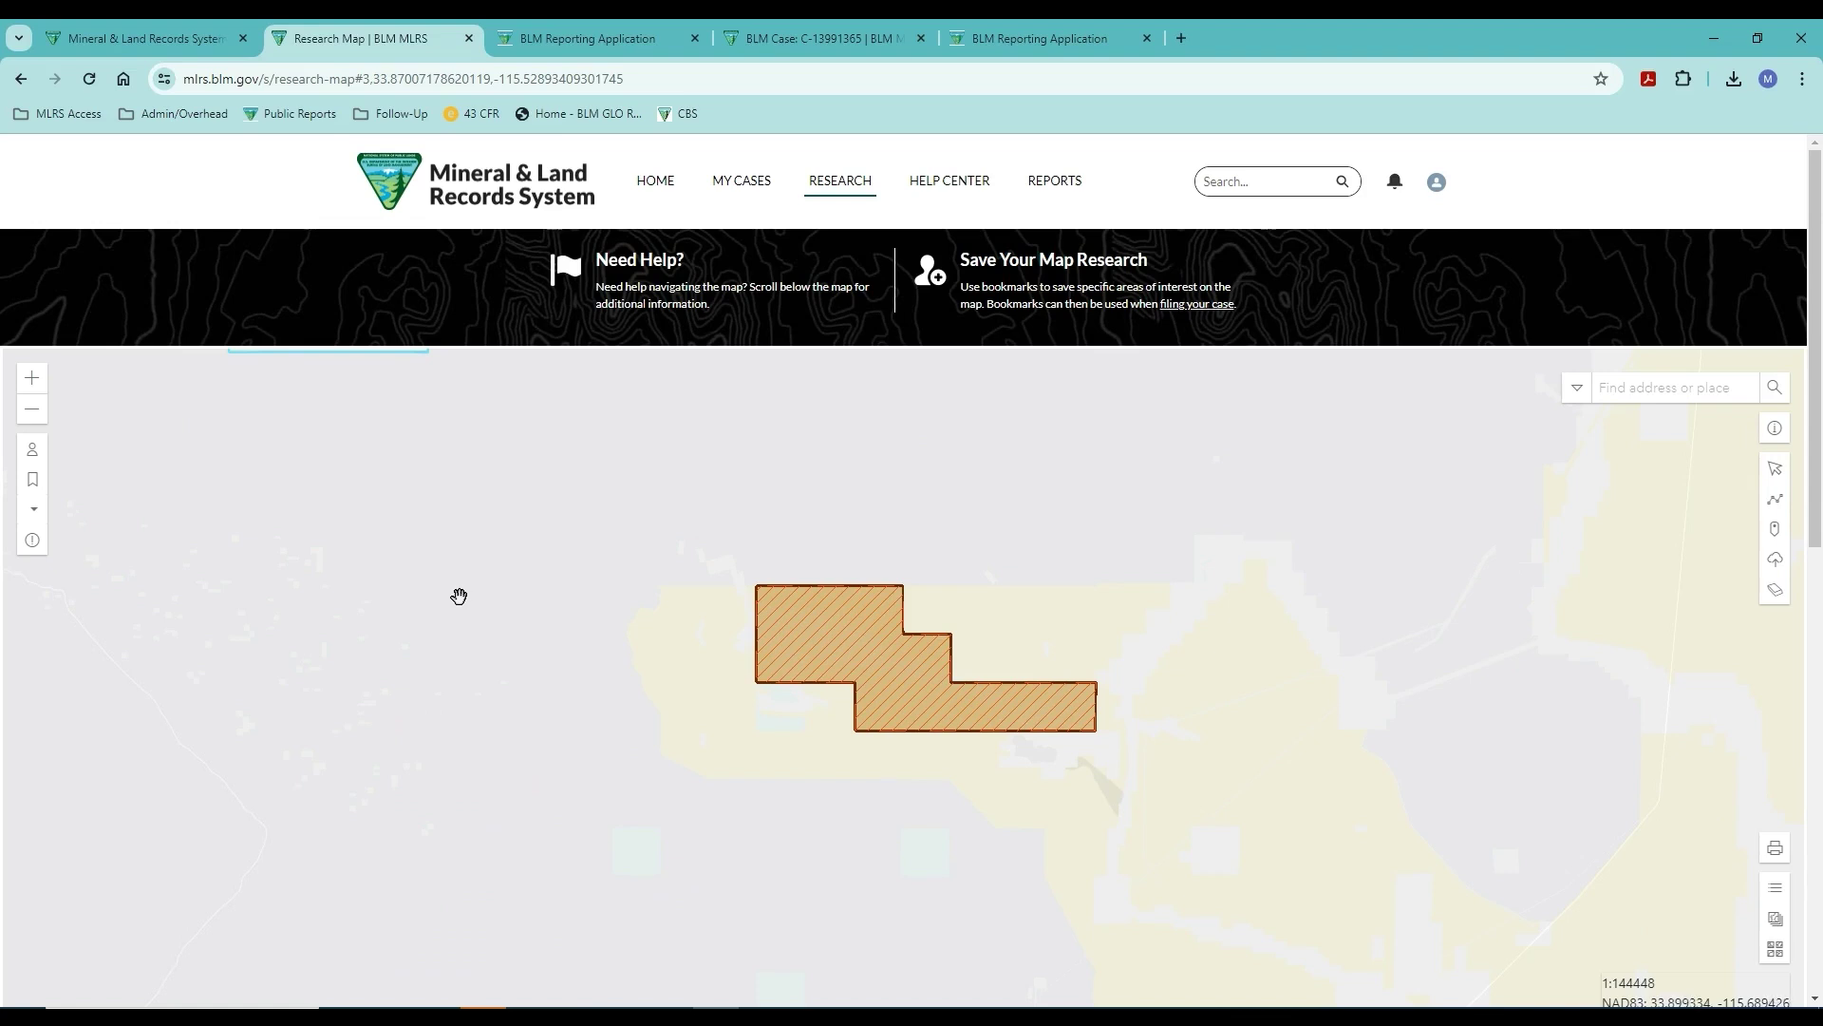
{"action": "left_click", "coordinate": [35, 508]}
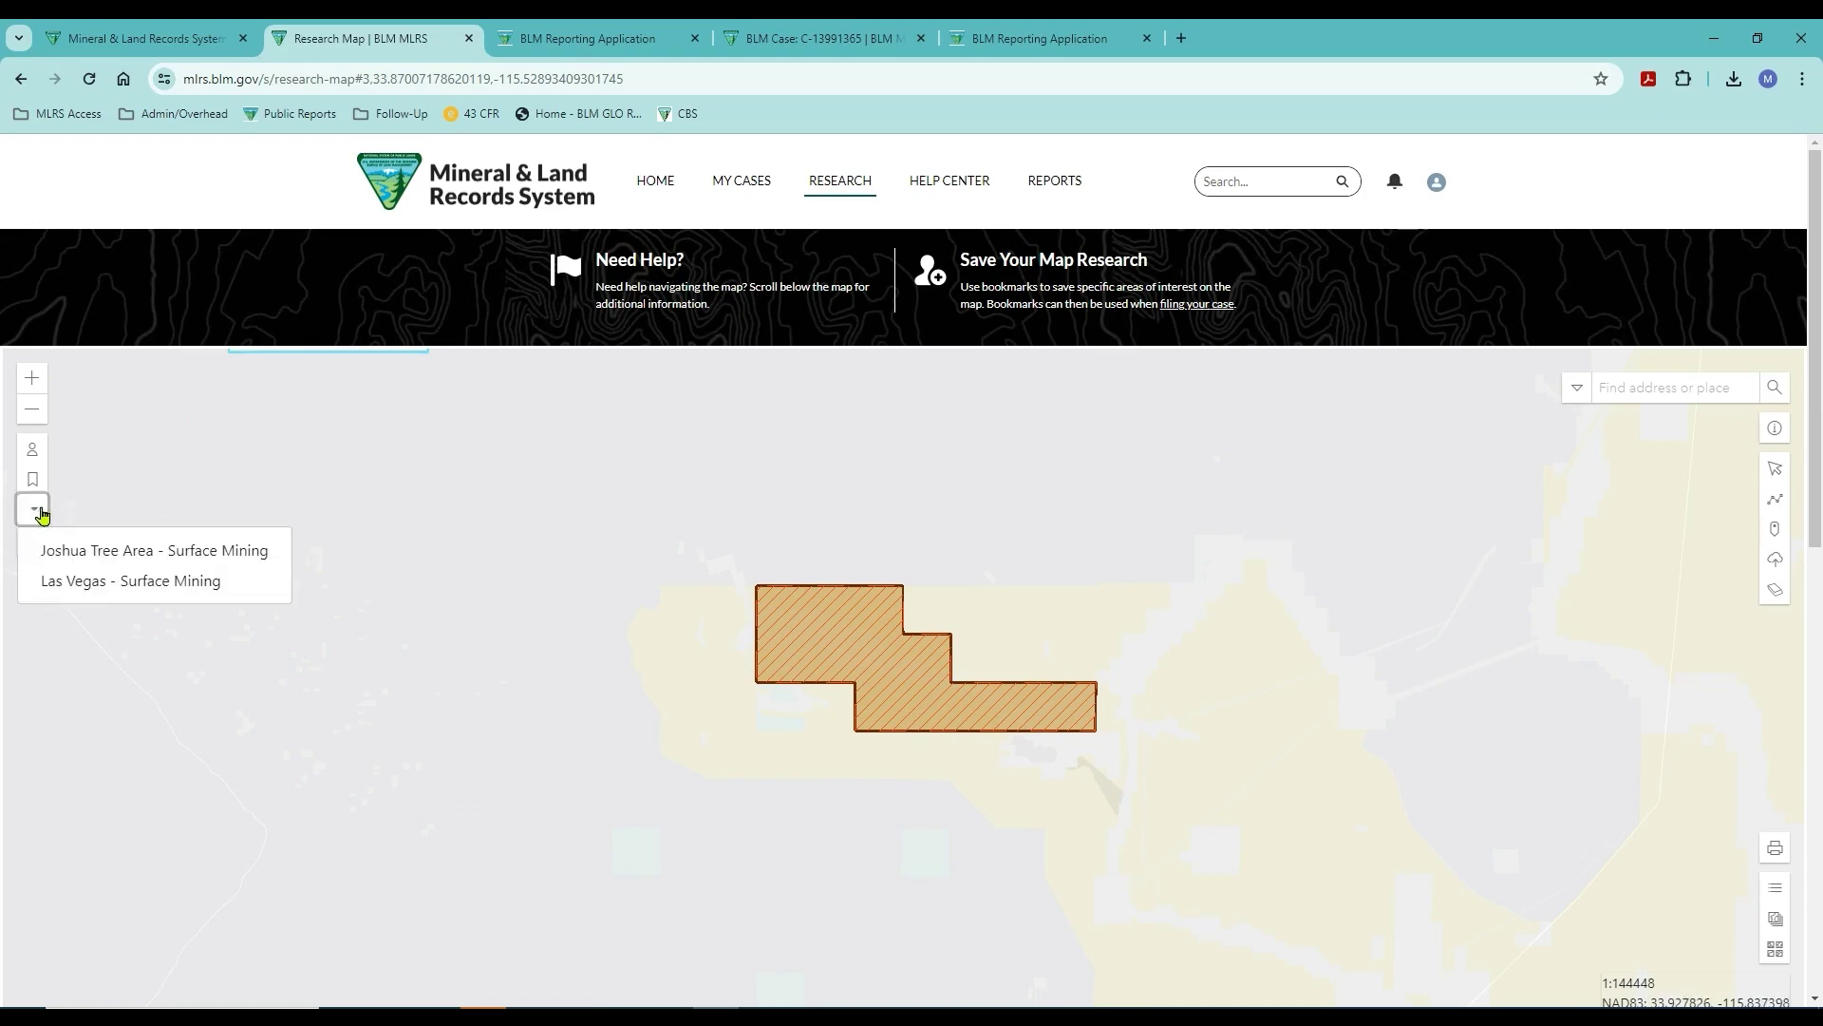
{"action": "left_click", "coordinate": [103, 582]}
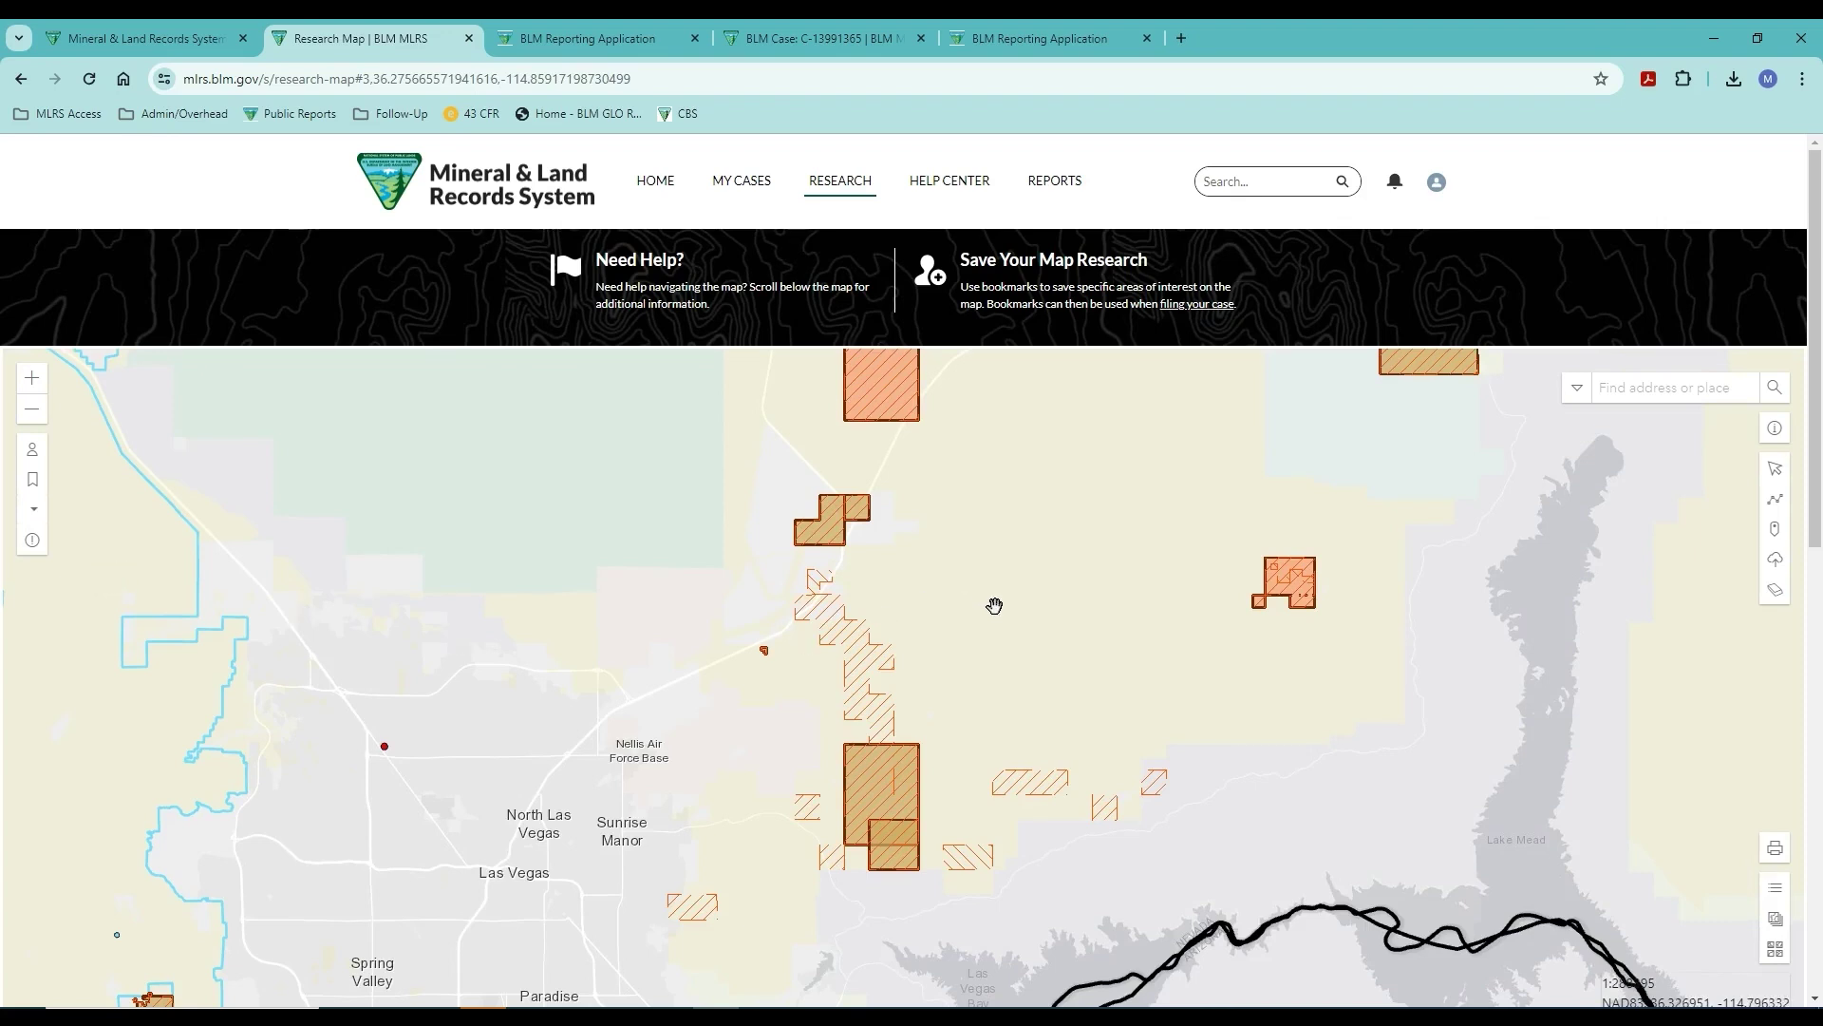
{"action": "left_click", "coordinate": [1775, 918]}
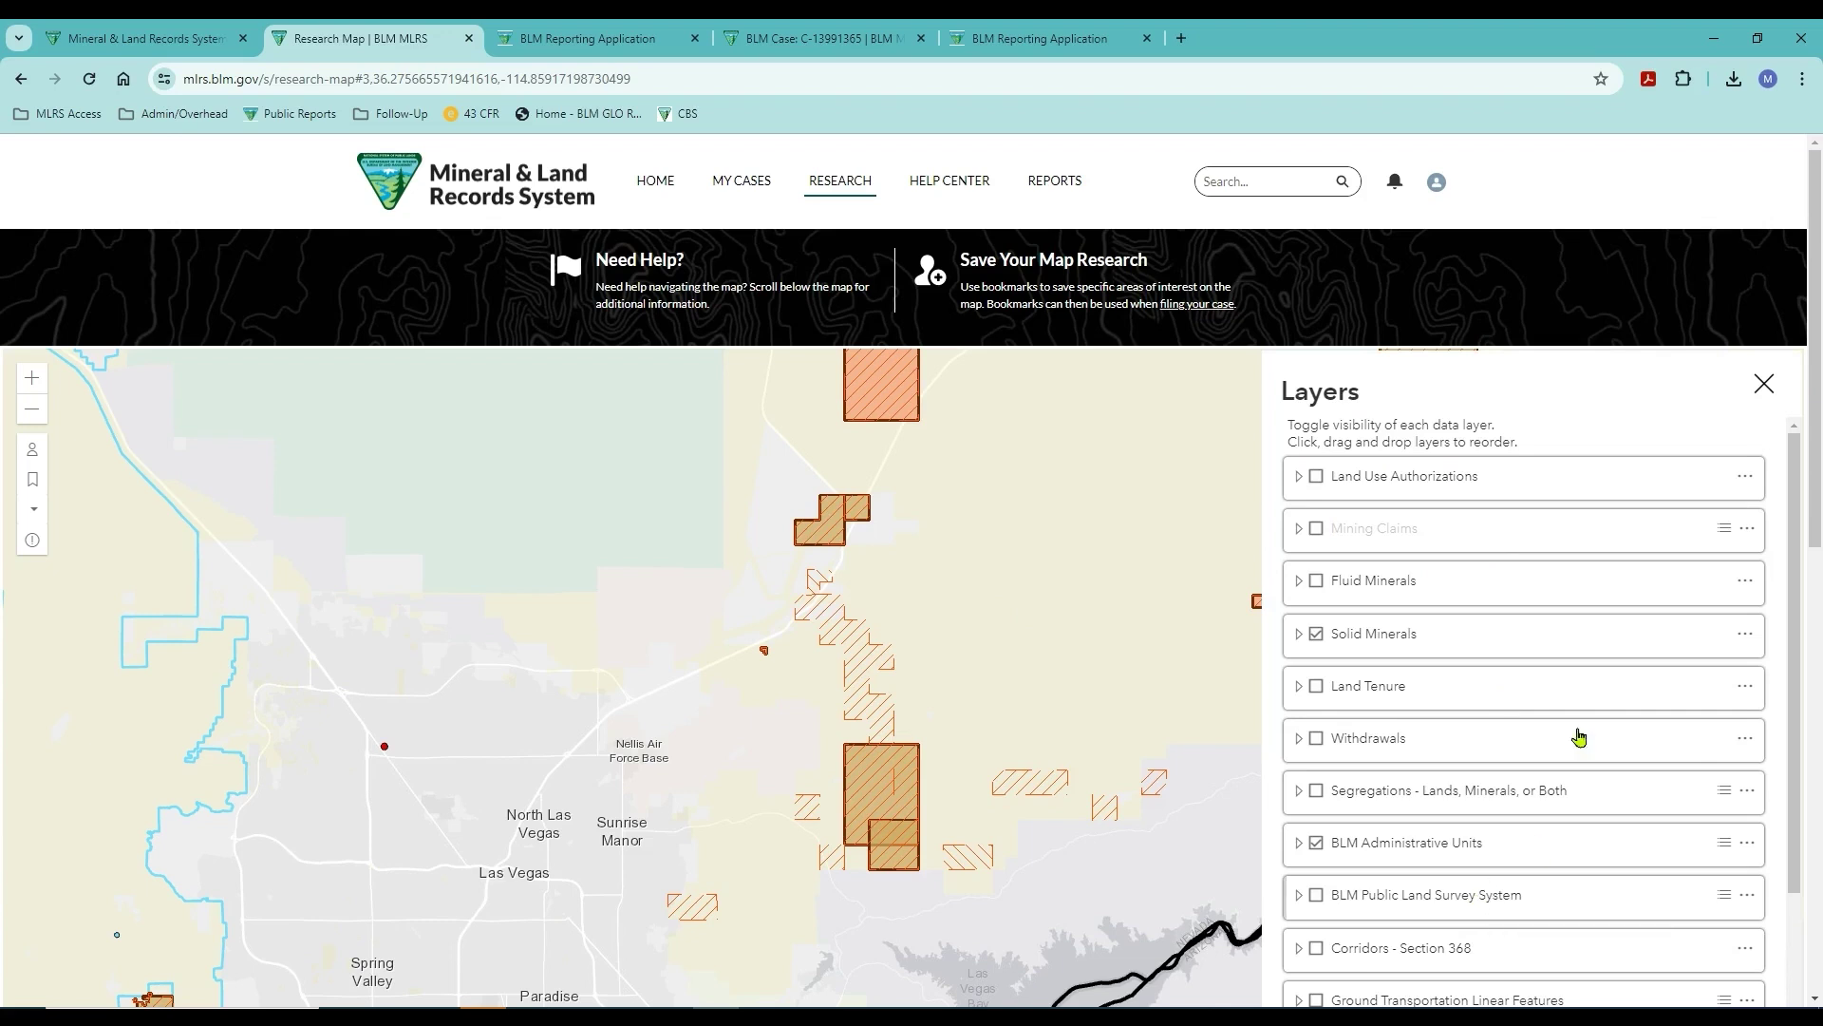
{"action": "left_click", "coordinate": [1762, 385]}
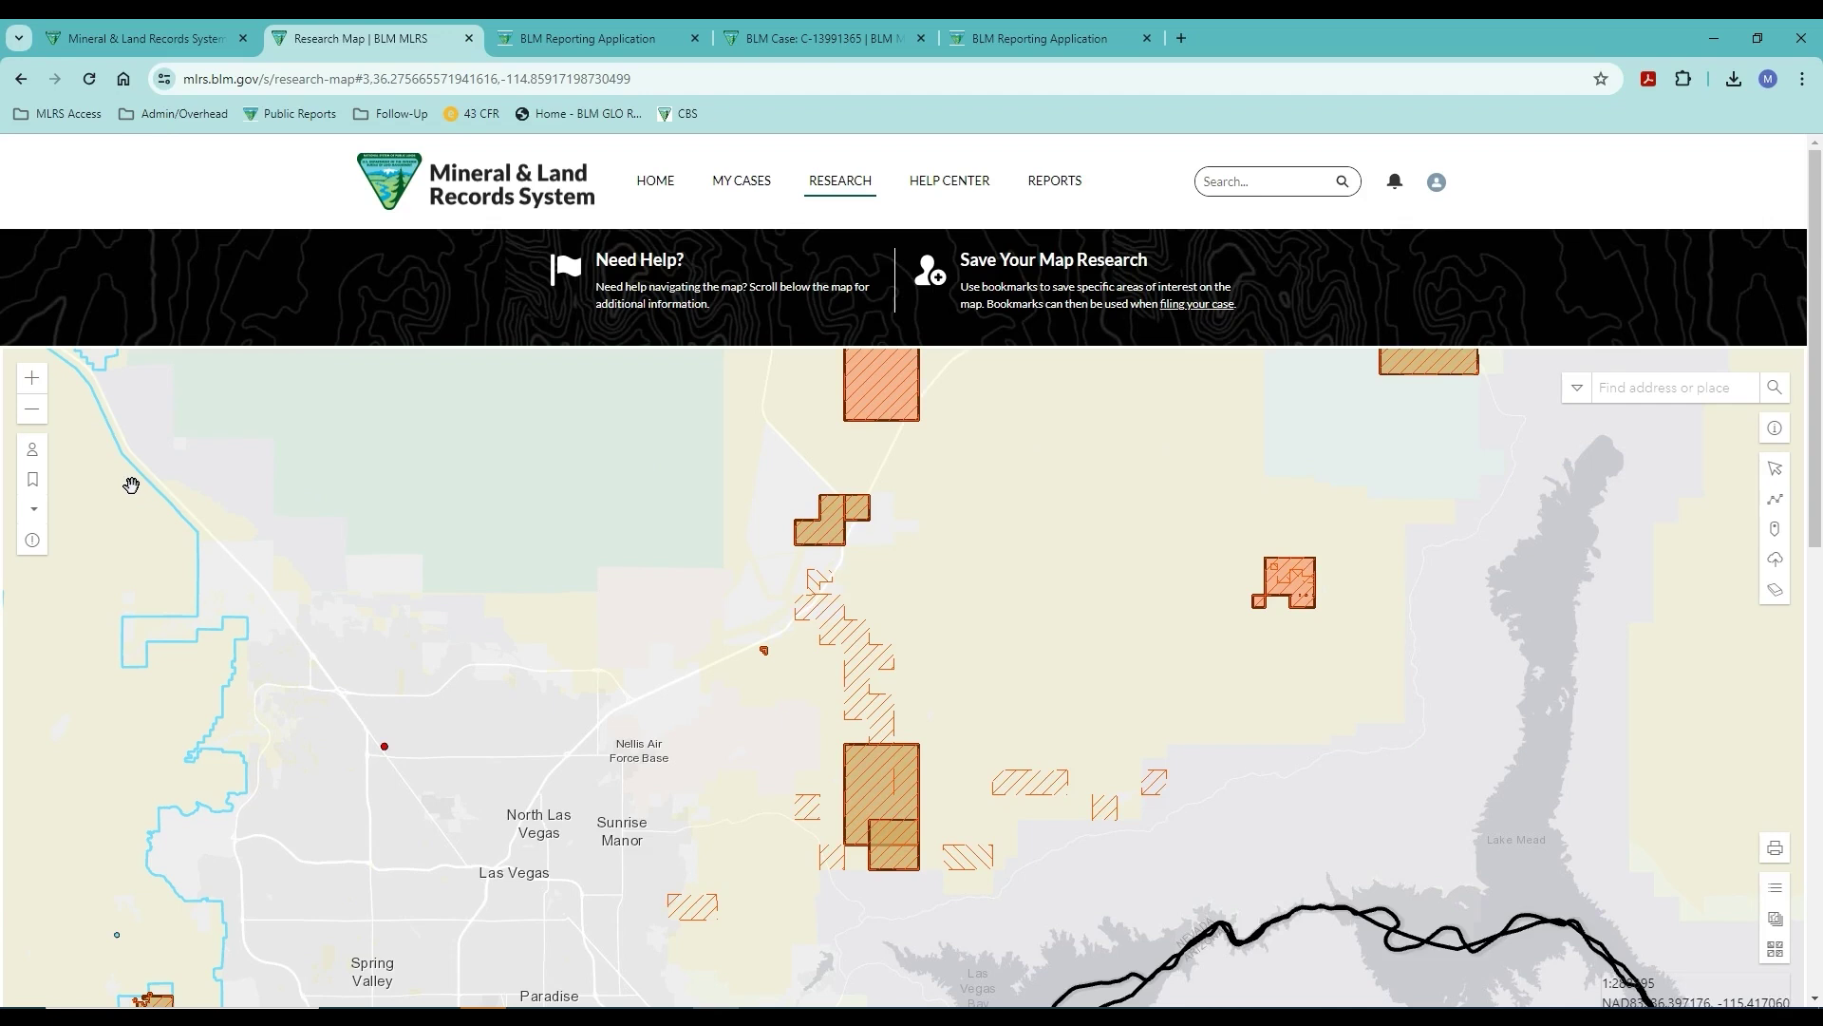
Search the map for Shakespeare, NM and frame the mining case areas southwest of Lordsburg.
{"action": "left_click", "coordinate": [1648, 387]}
{"action": "type", "text": "Shakespeare, NM"}
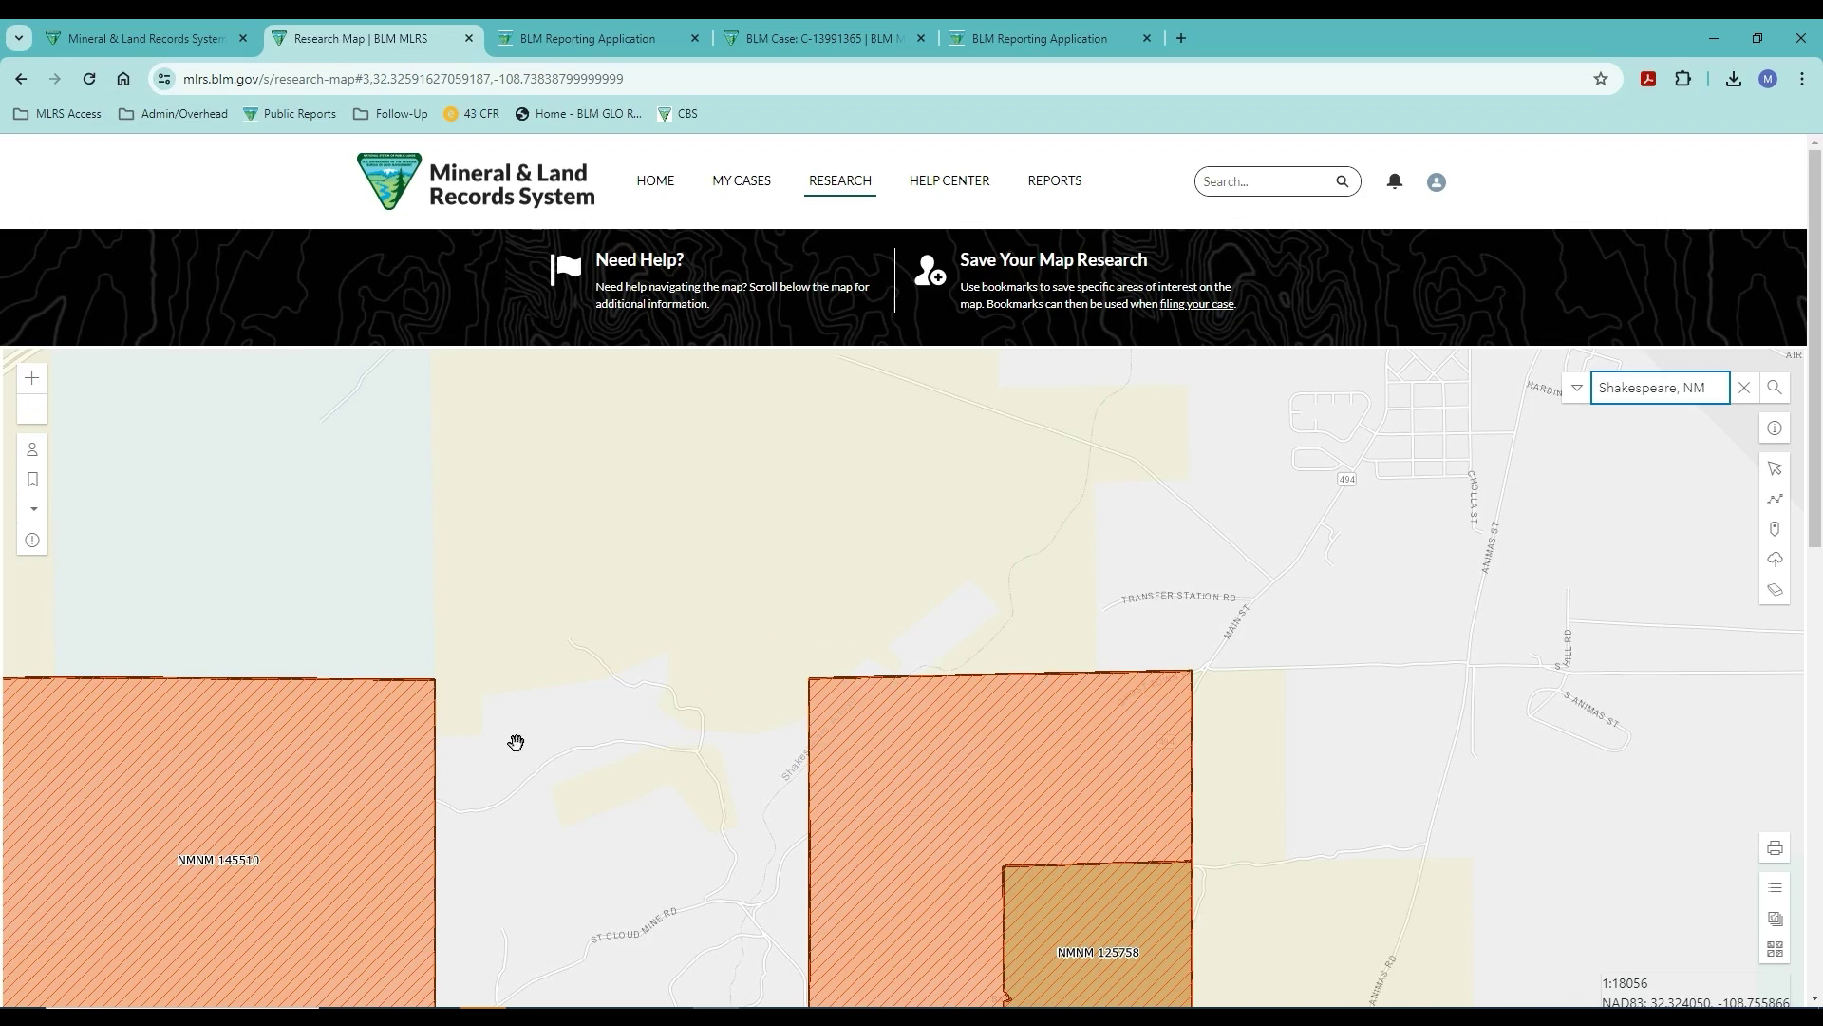
{"action": "scroll", "coordinate": [517, 741], "scroll_direction": "down", "scroll_amount": 1}
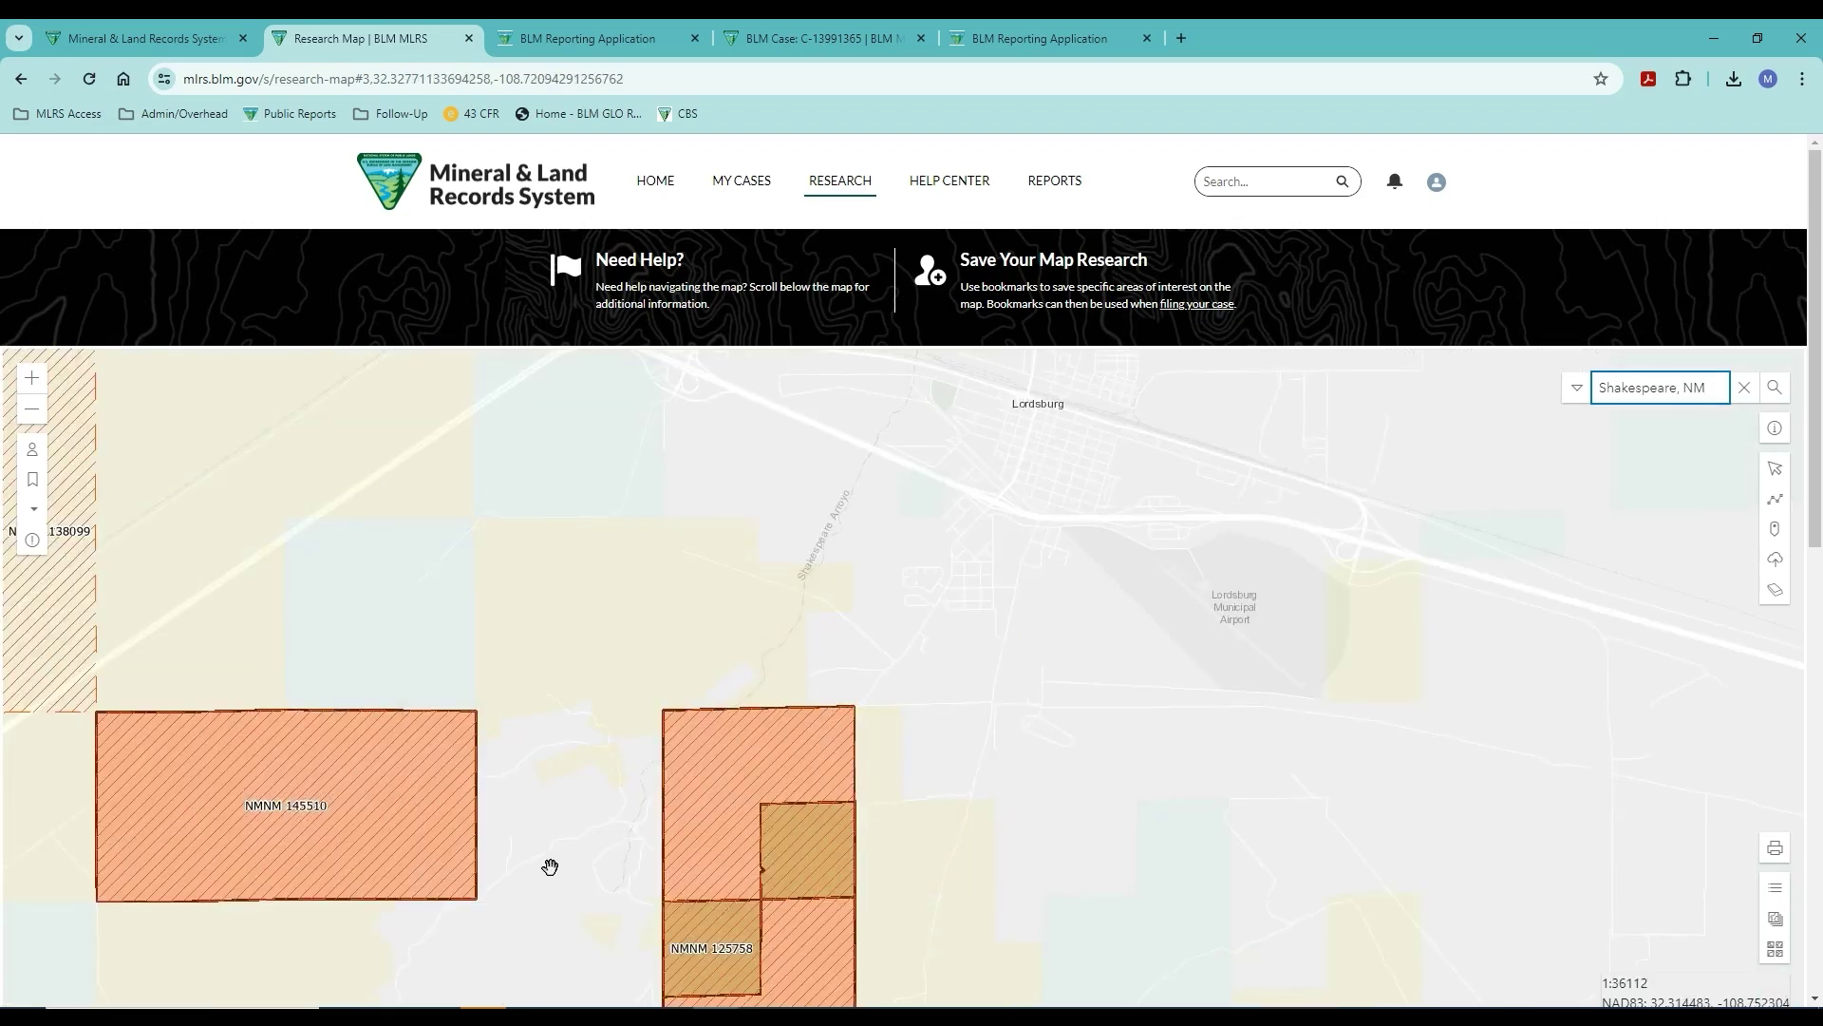
{"action": "left_click_drag", "start_coordinate": [649, 811], "coordinate": [896, 656]}
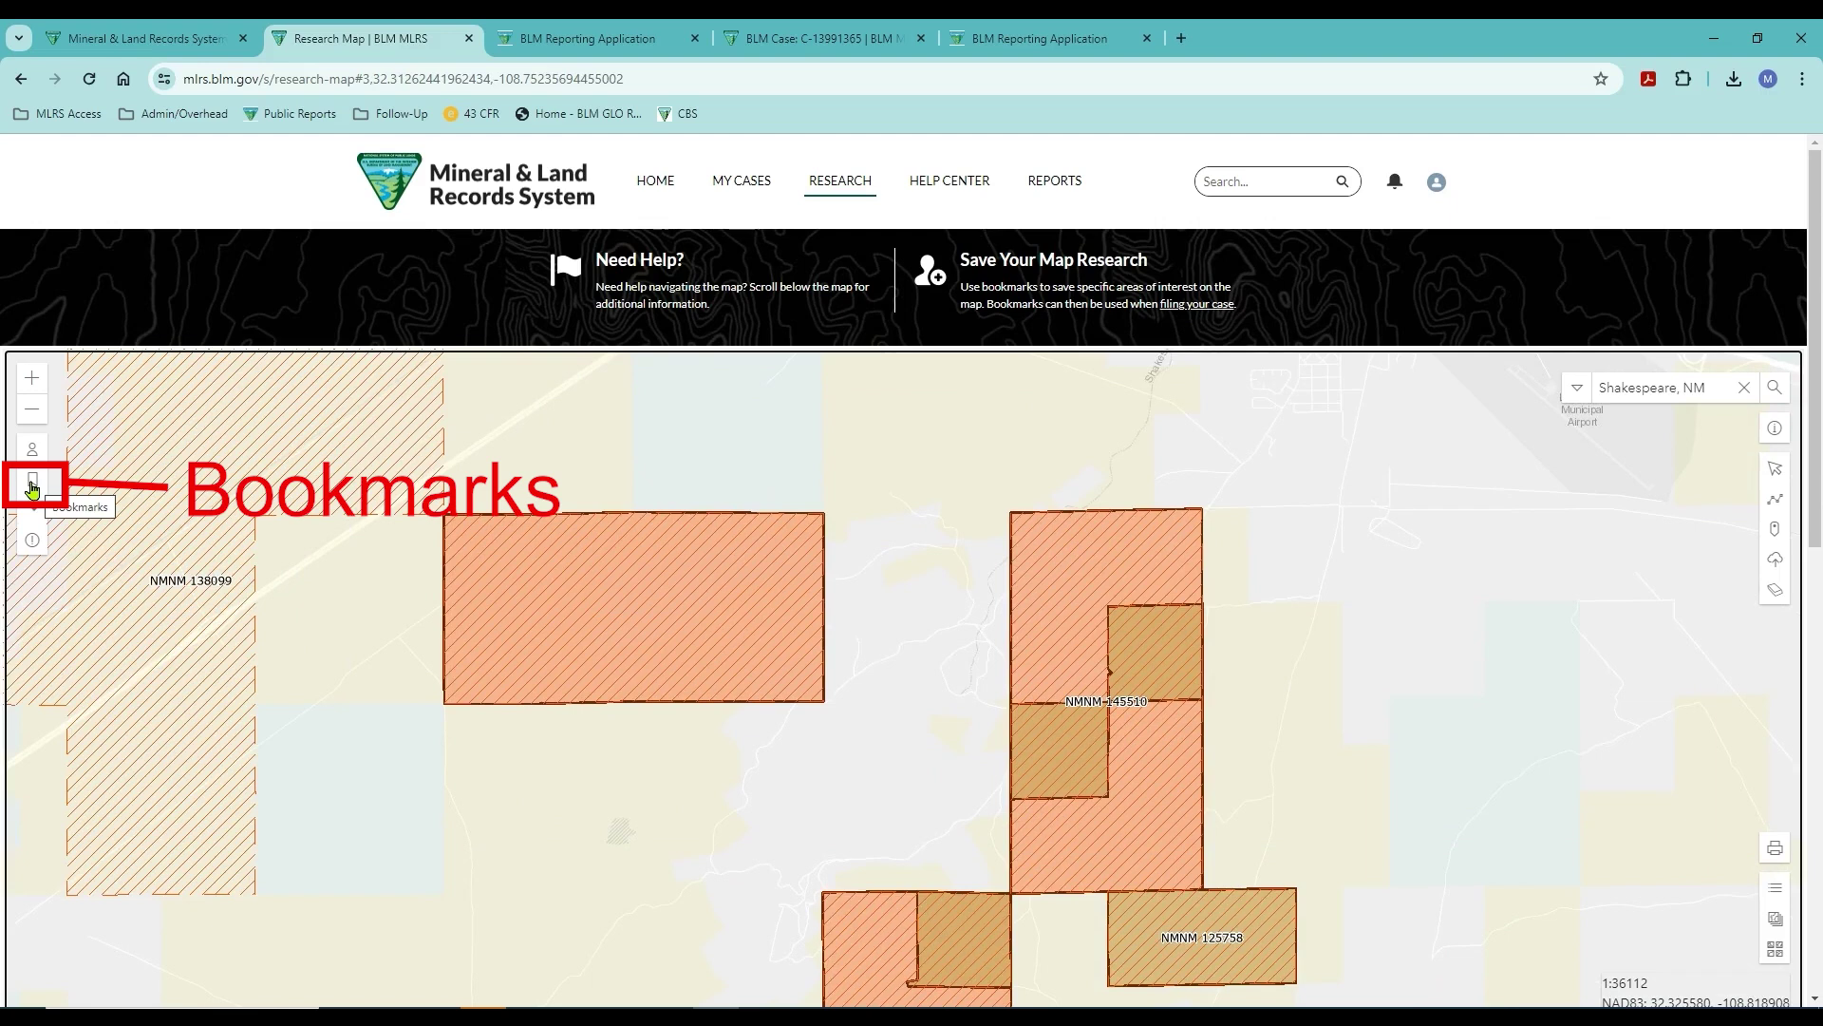
Save the current map view as a bookmark named Shakespeare, NM and check for it among the saved bookmarks.
{"action": "left_click", "coordinate": [32, 488]}
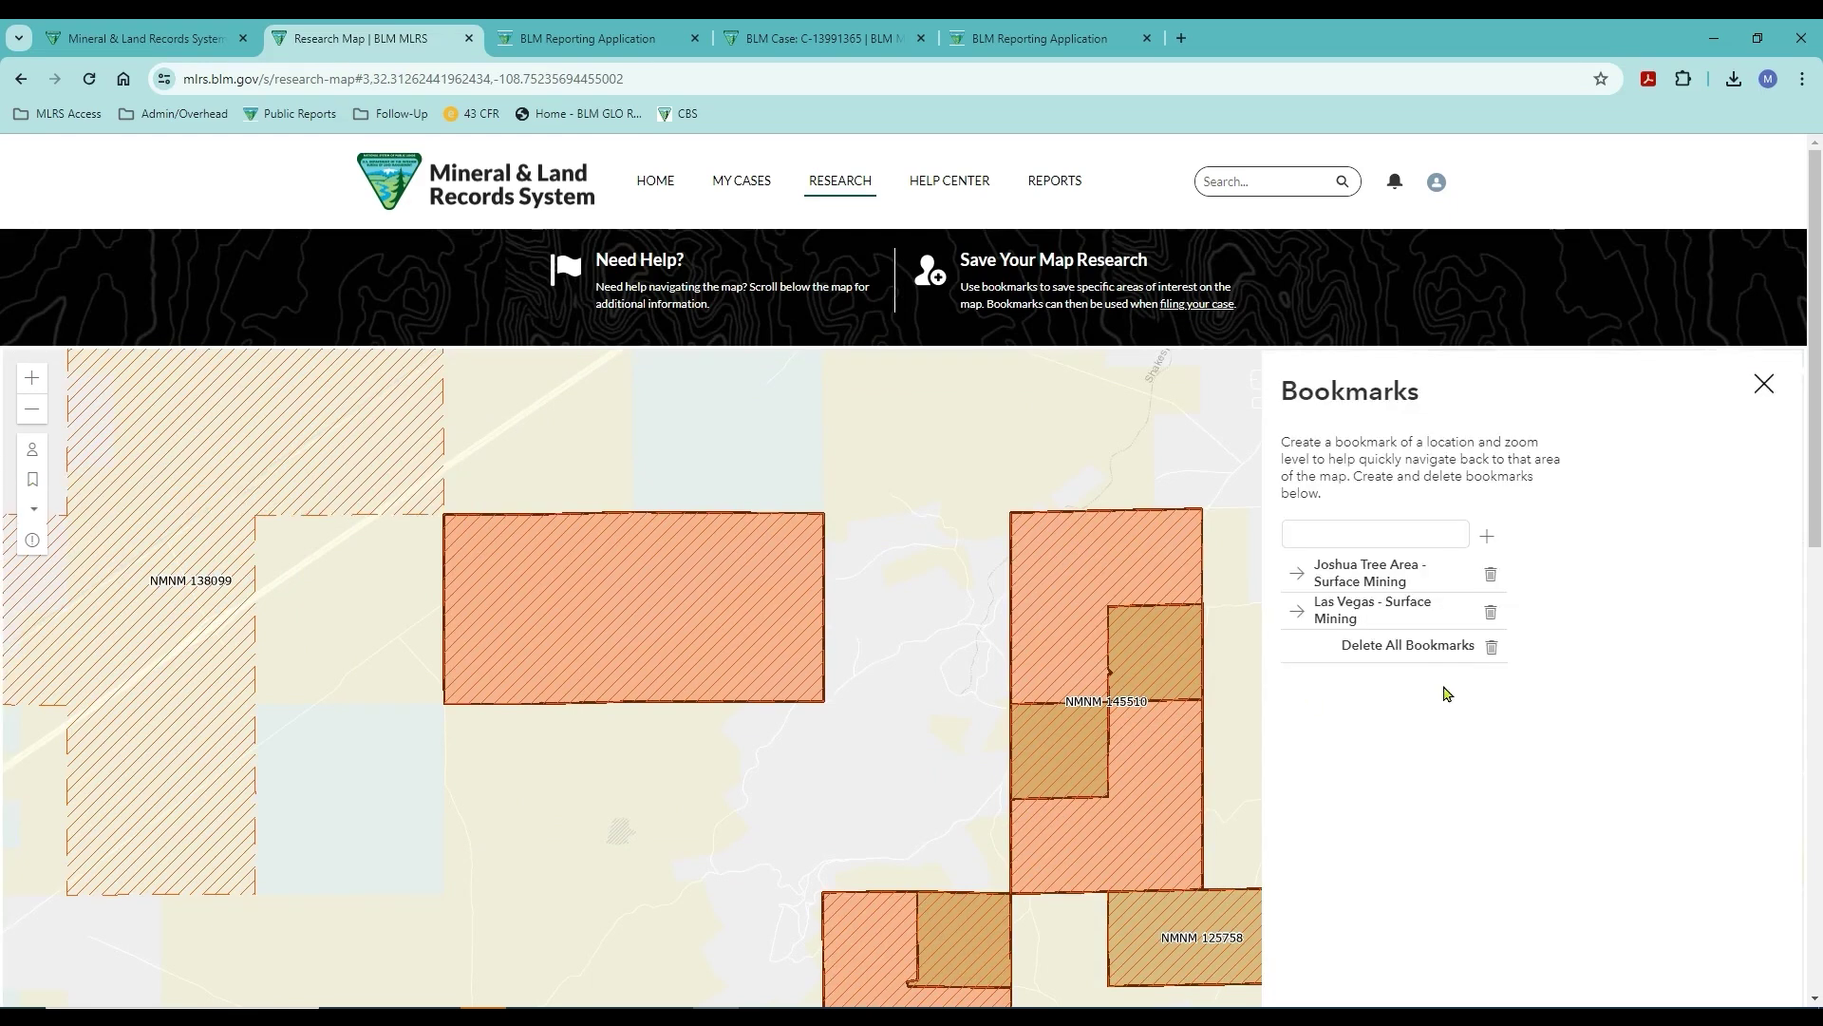
{"action": "left_click", "coordinate": [1358, 538]}
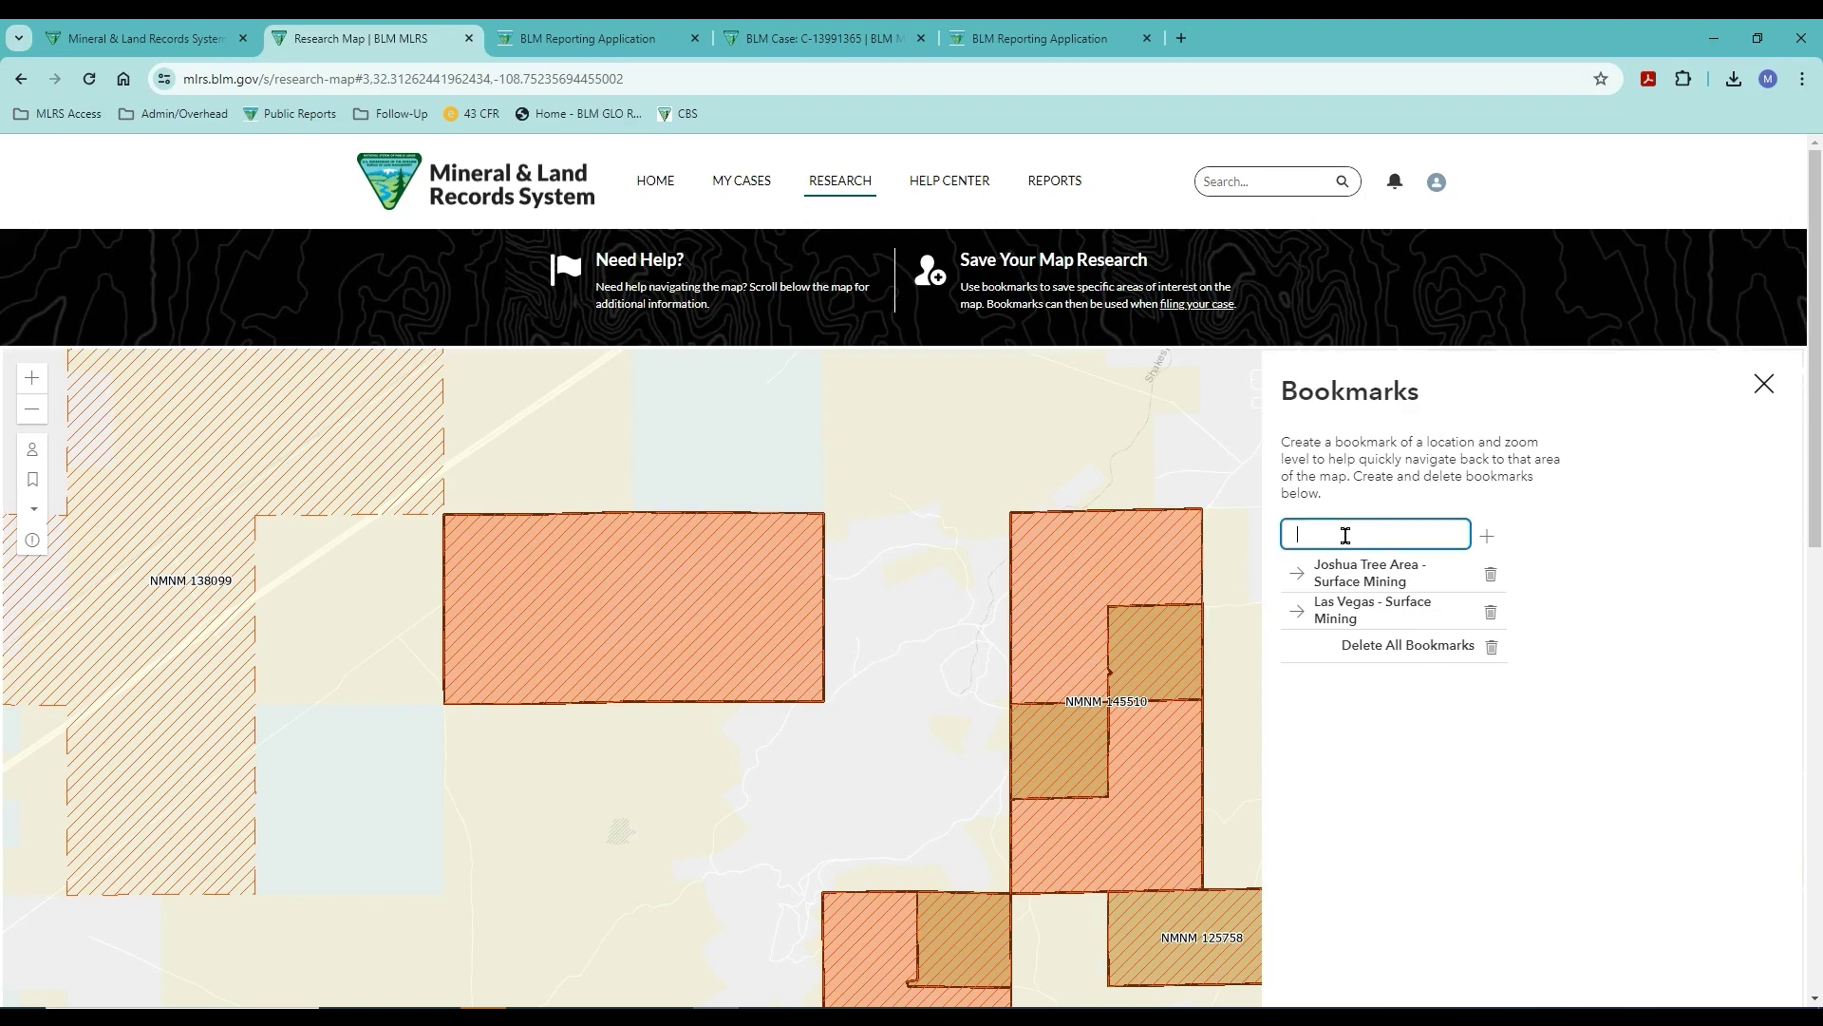
{"action": "type", "text": "Sha"}
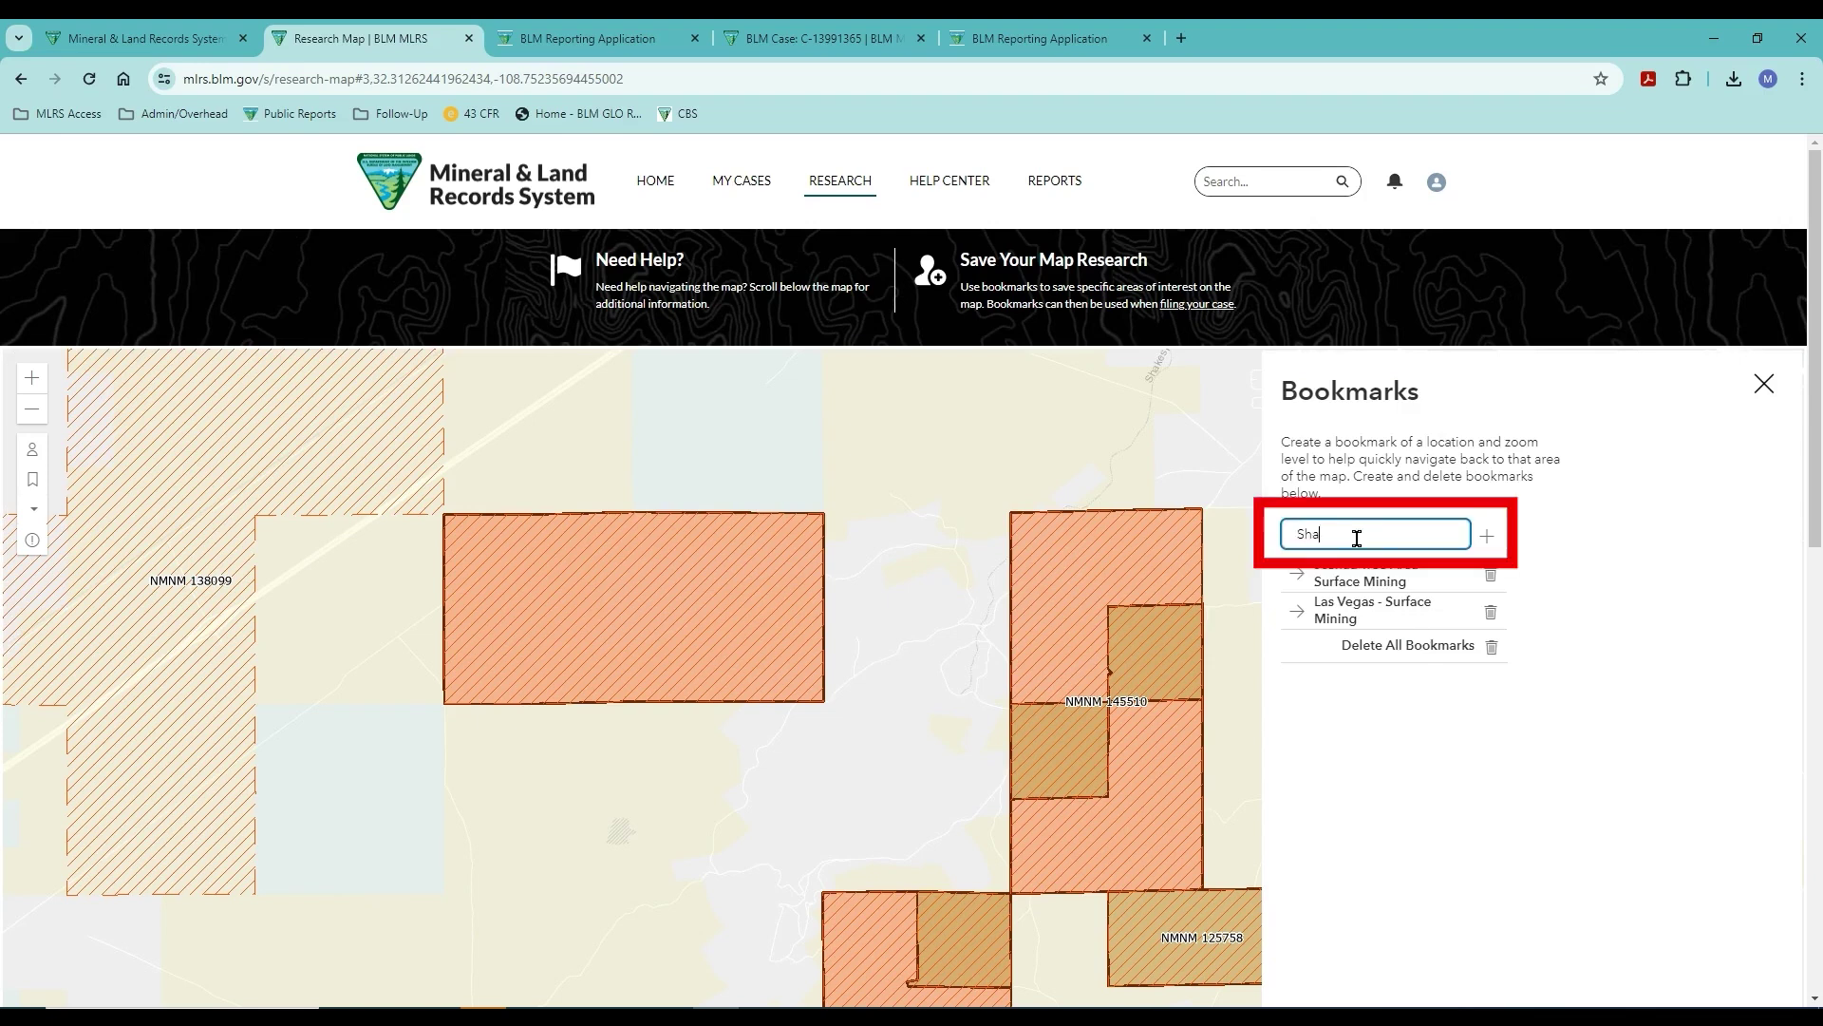
{"action": "type", "text": "kespeare, NM"}
{"action": "left_click", "coordinate": [1484, 539]}
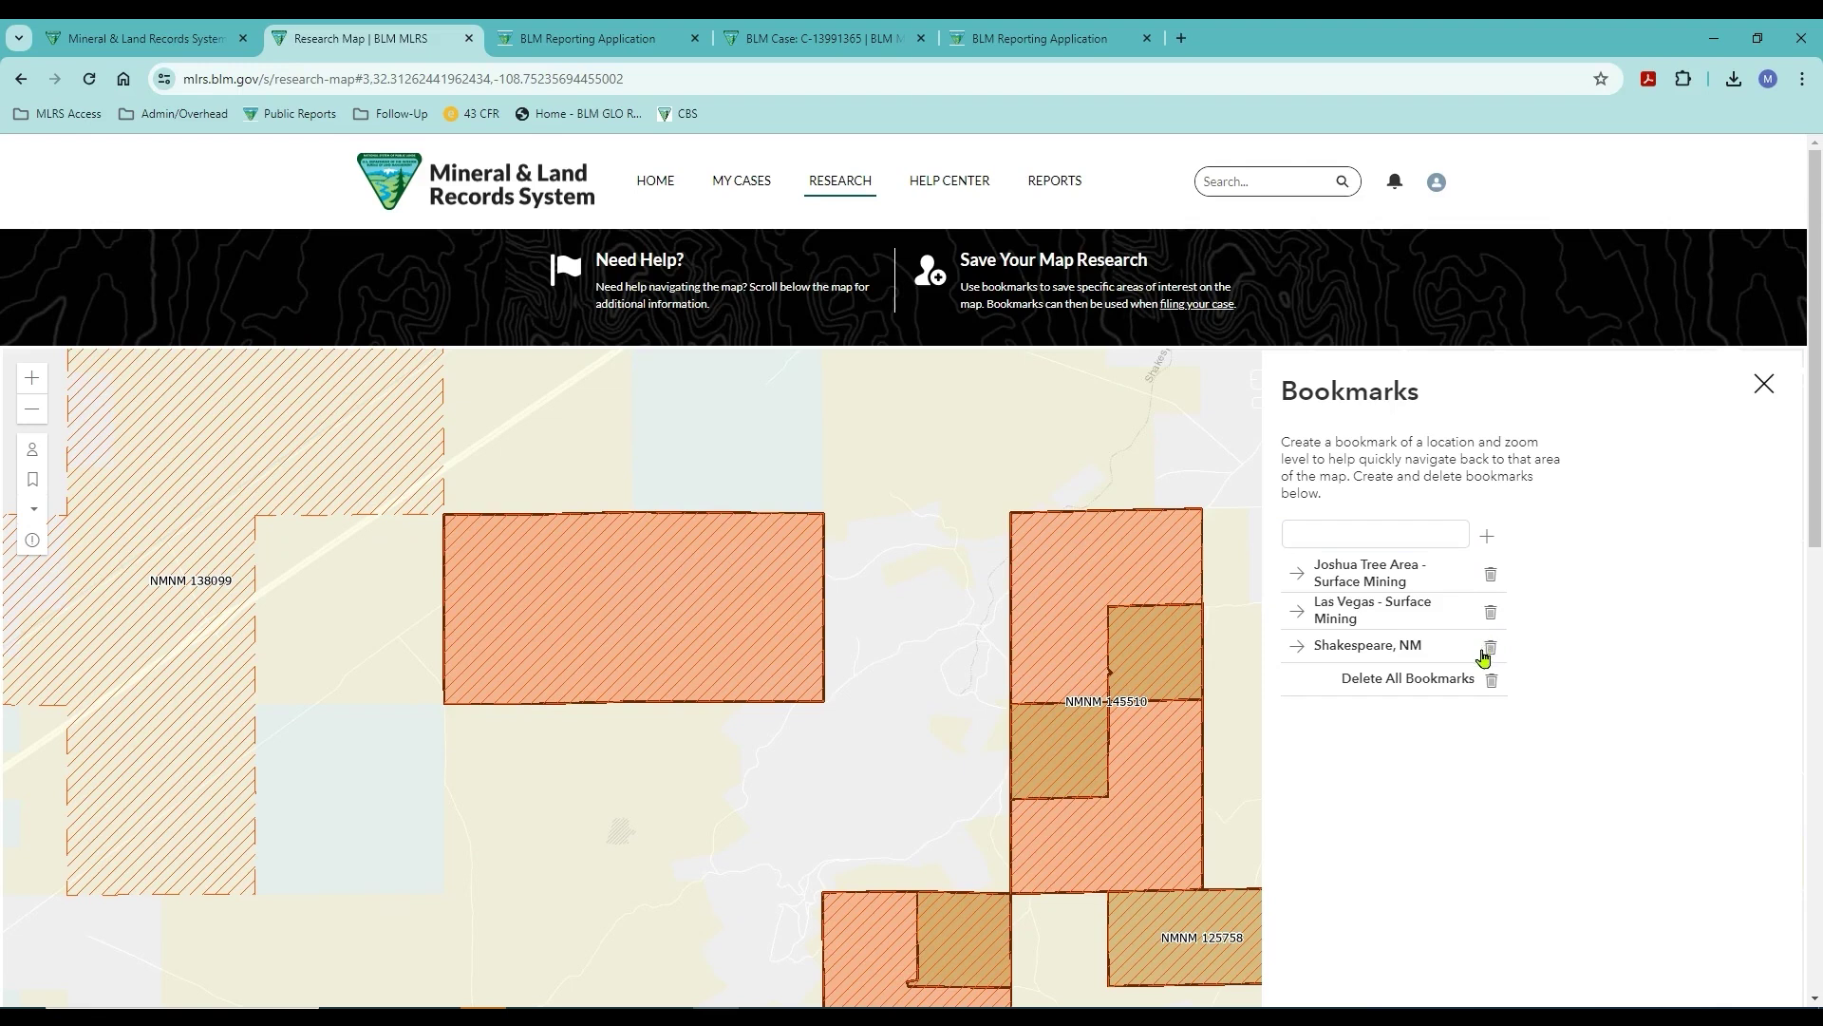
{"action": "left_click", "coordinate": [1764, 386]}
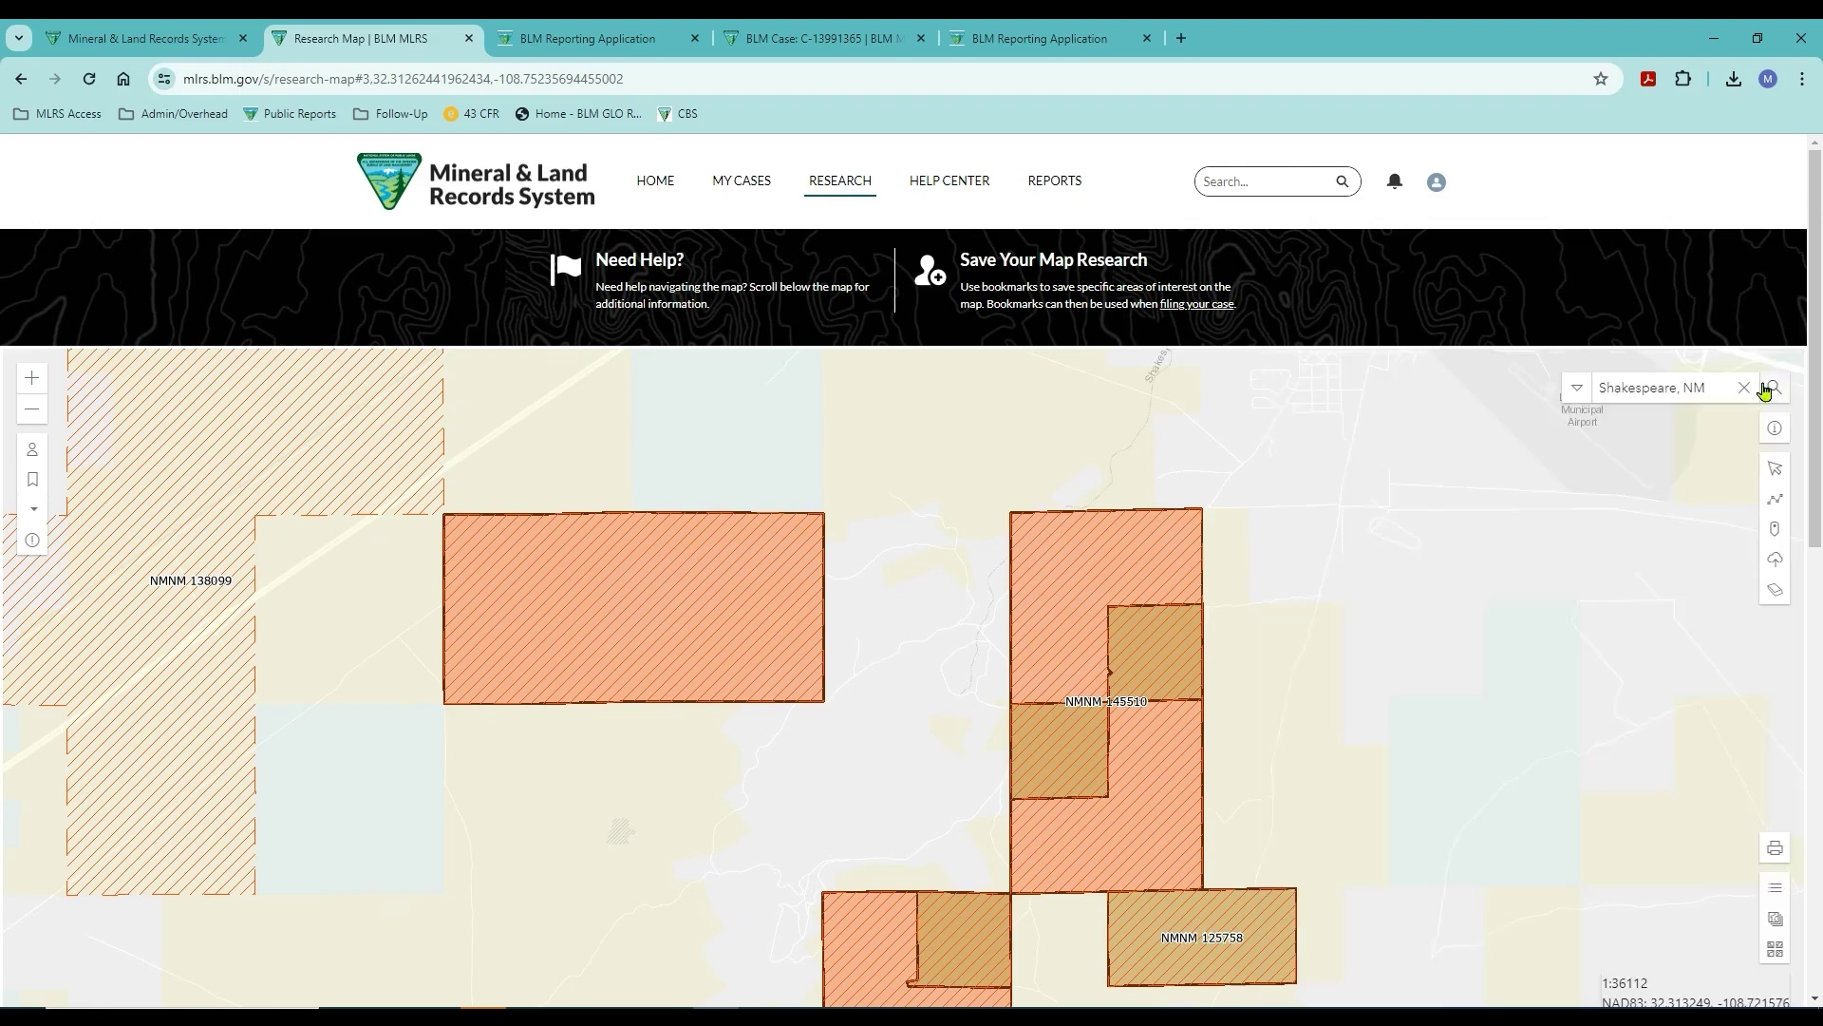
{"action": "left_click", "coordinate": [34, 510]}
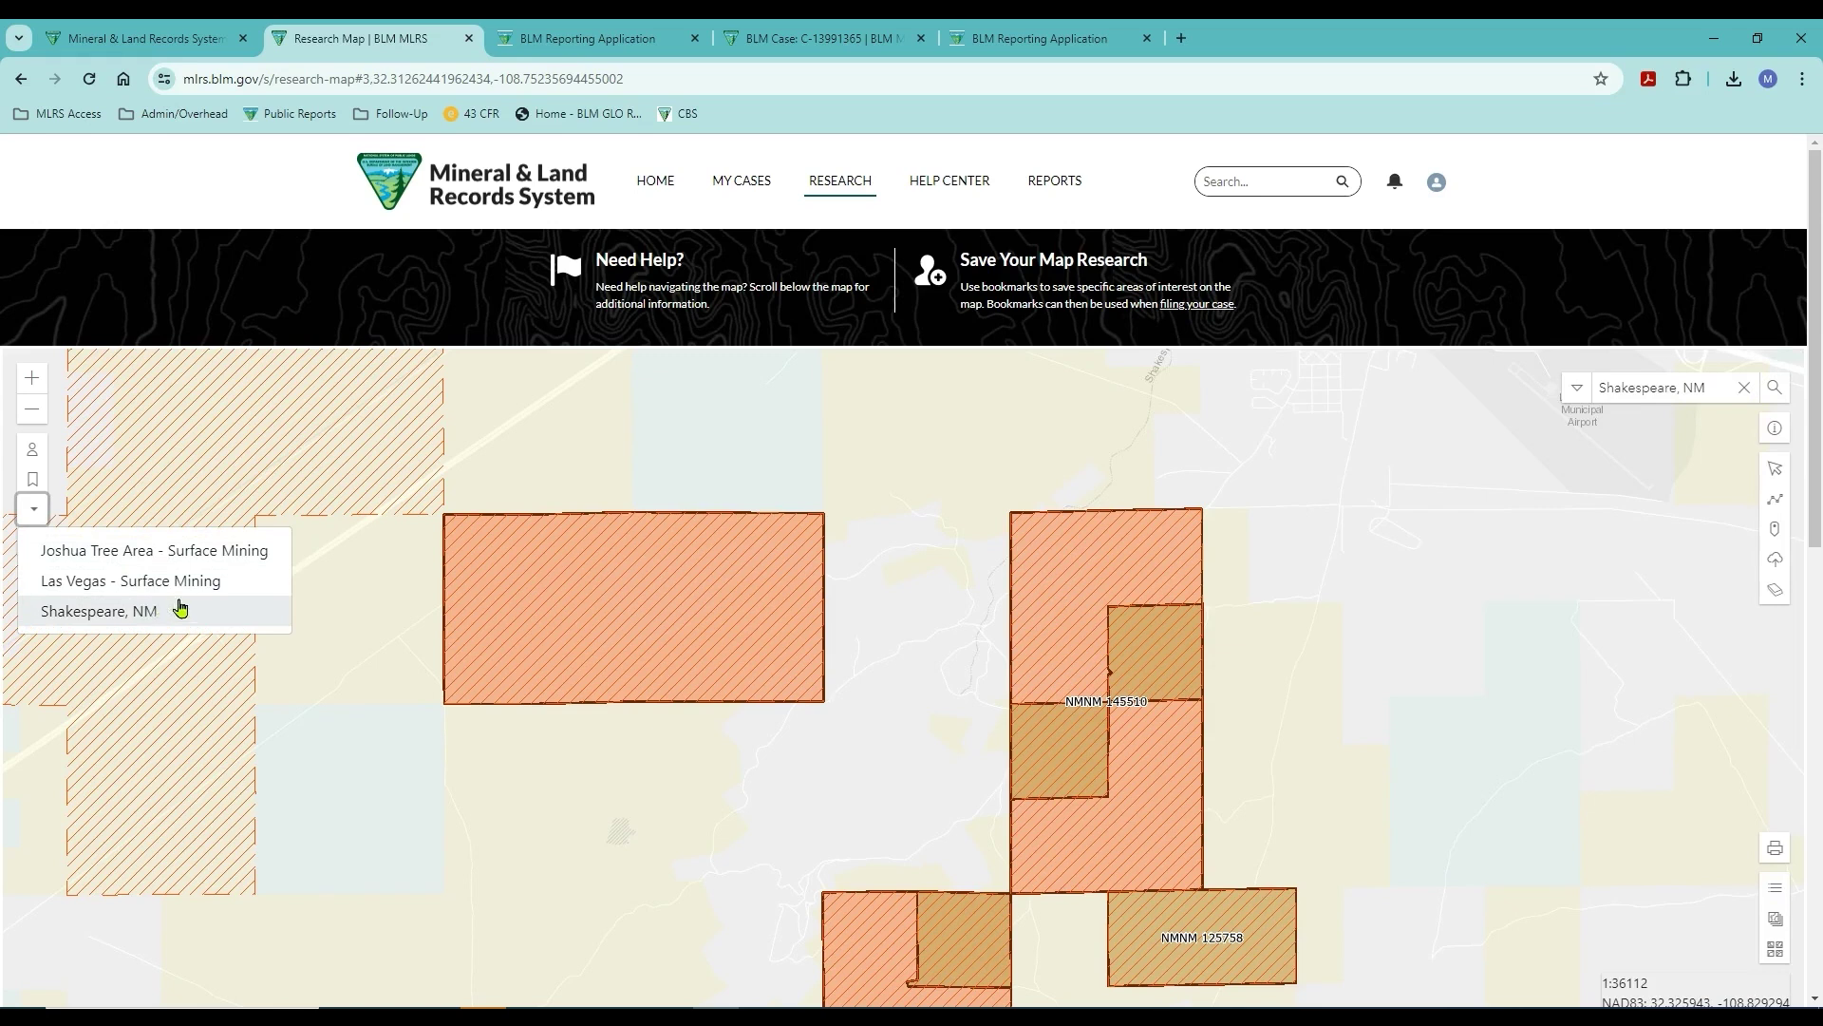
{"action": "left_click", "coordinate": [716, 444]}
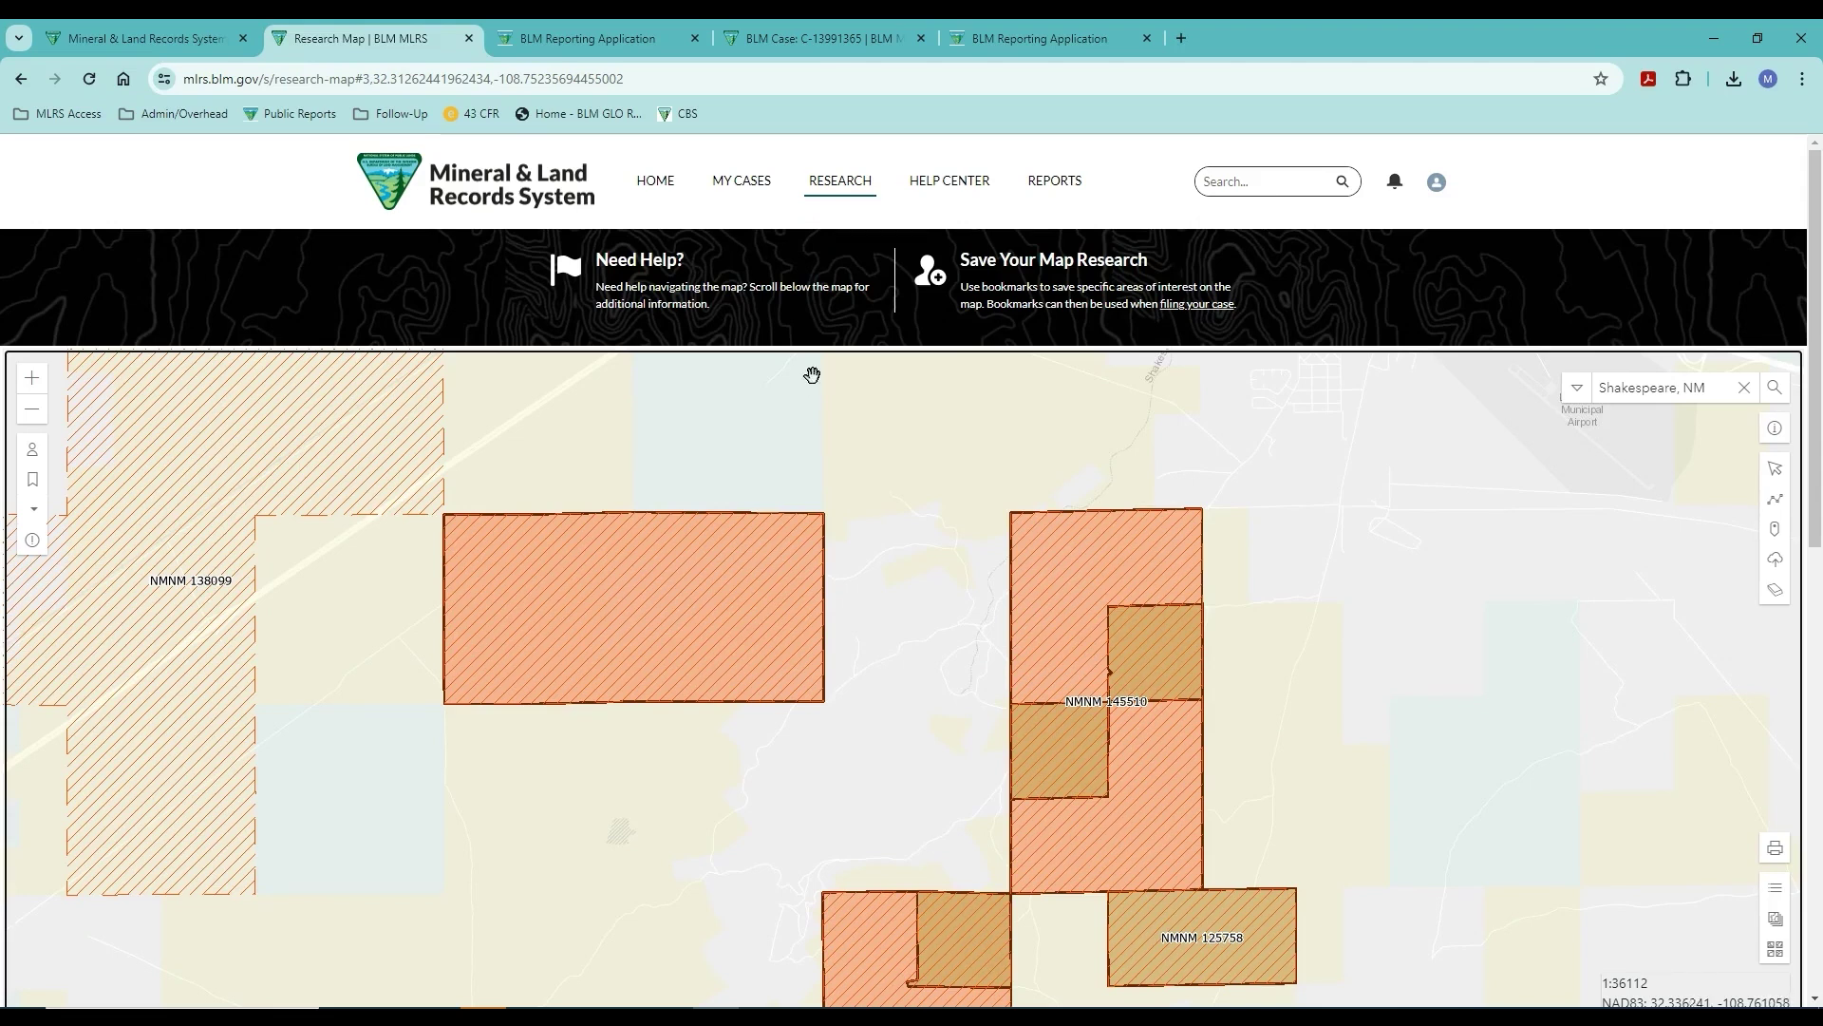
Search the MLRS Help Center for "How to use the Map" and view the full list of matching knowledge articles.
{"action": "left_click", "coordinate": [936, 189]}
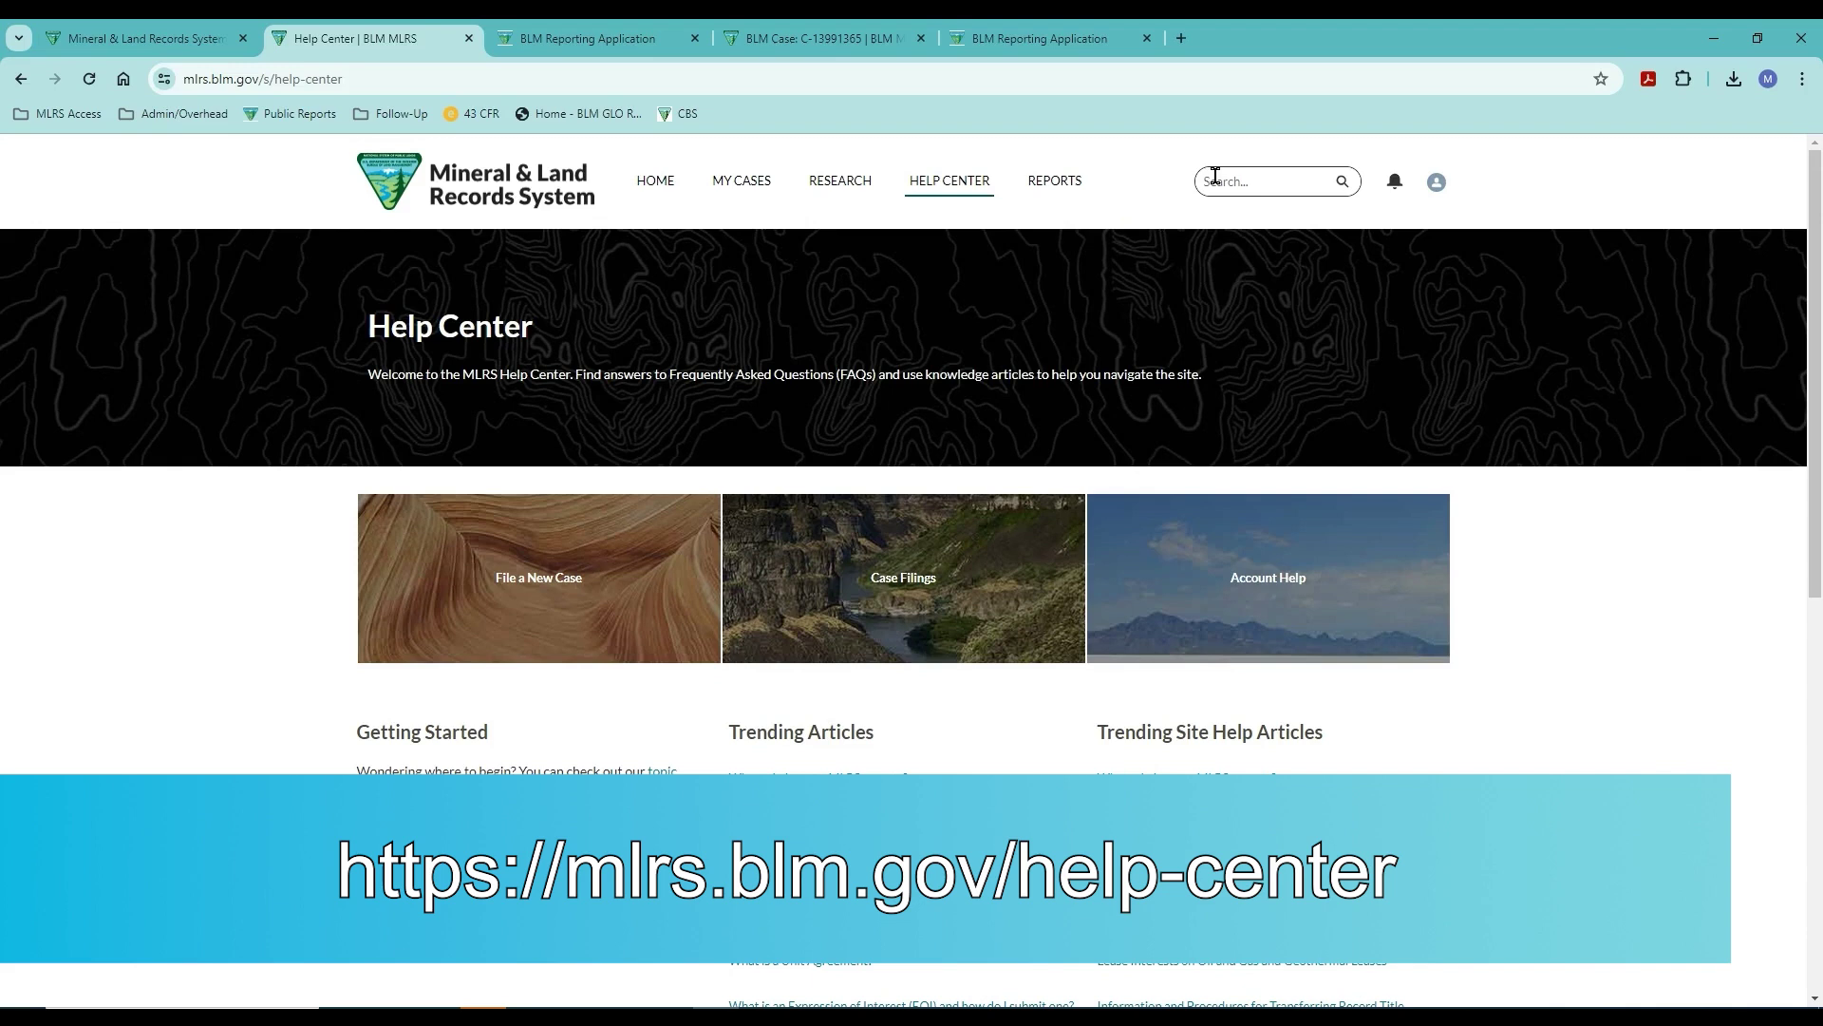
{"action": "left_click", "coordinate": [1227, 181]}
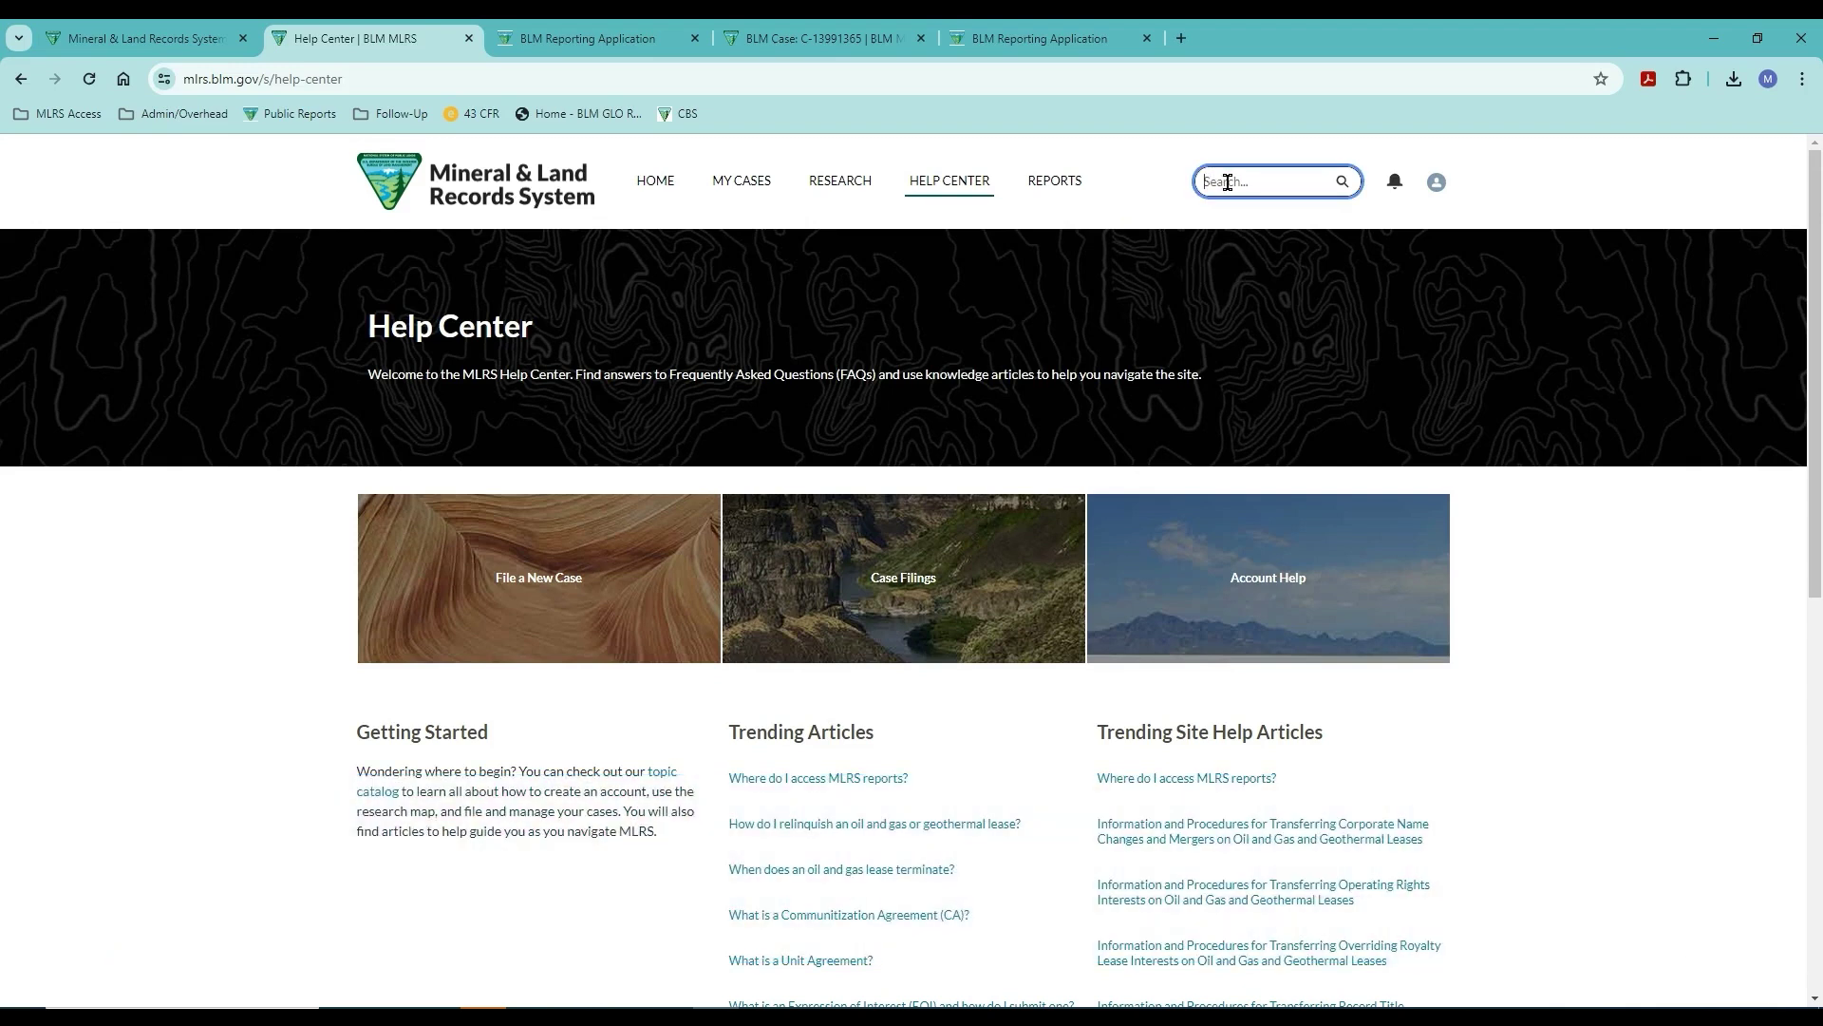
{"action": "type", "text": "How to use the Ma"}
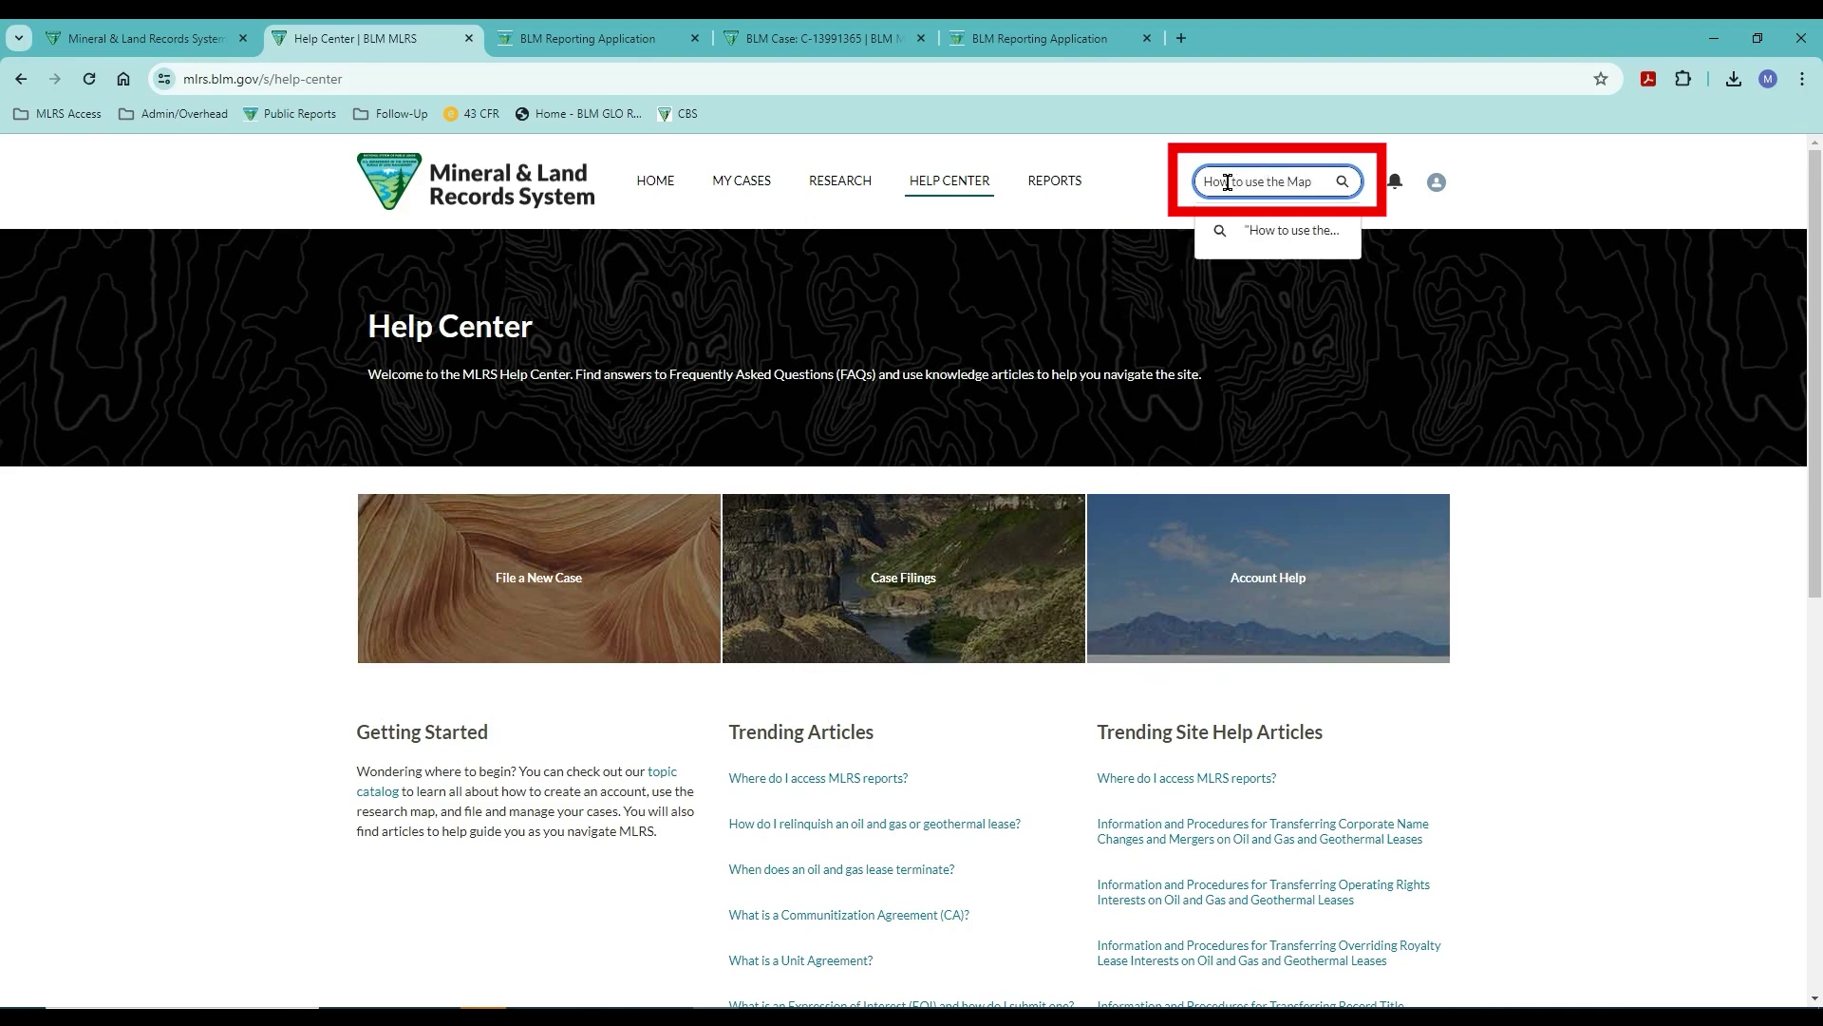
{"action": "type", "text": "p"}
{"action": "key", "text": "Return"}
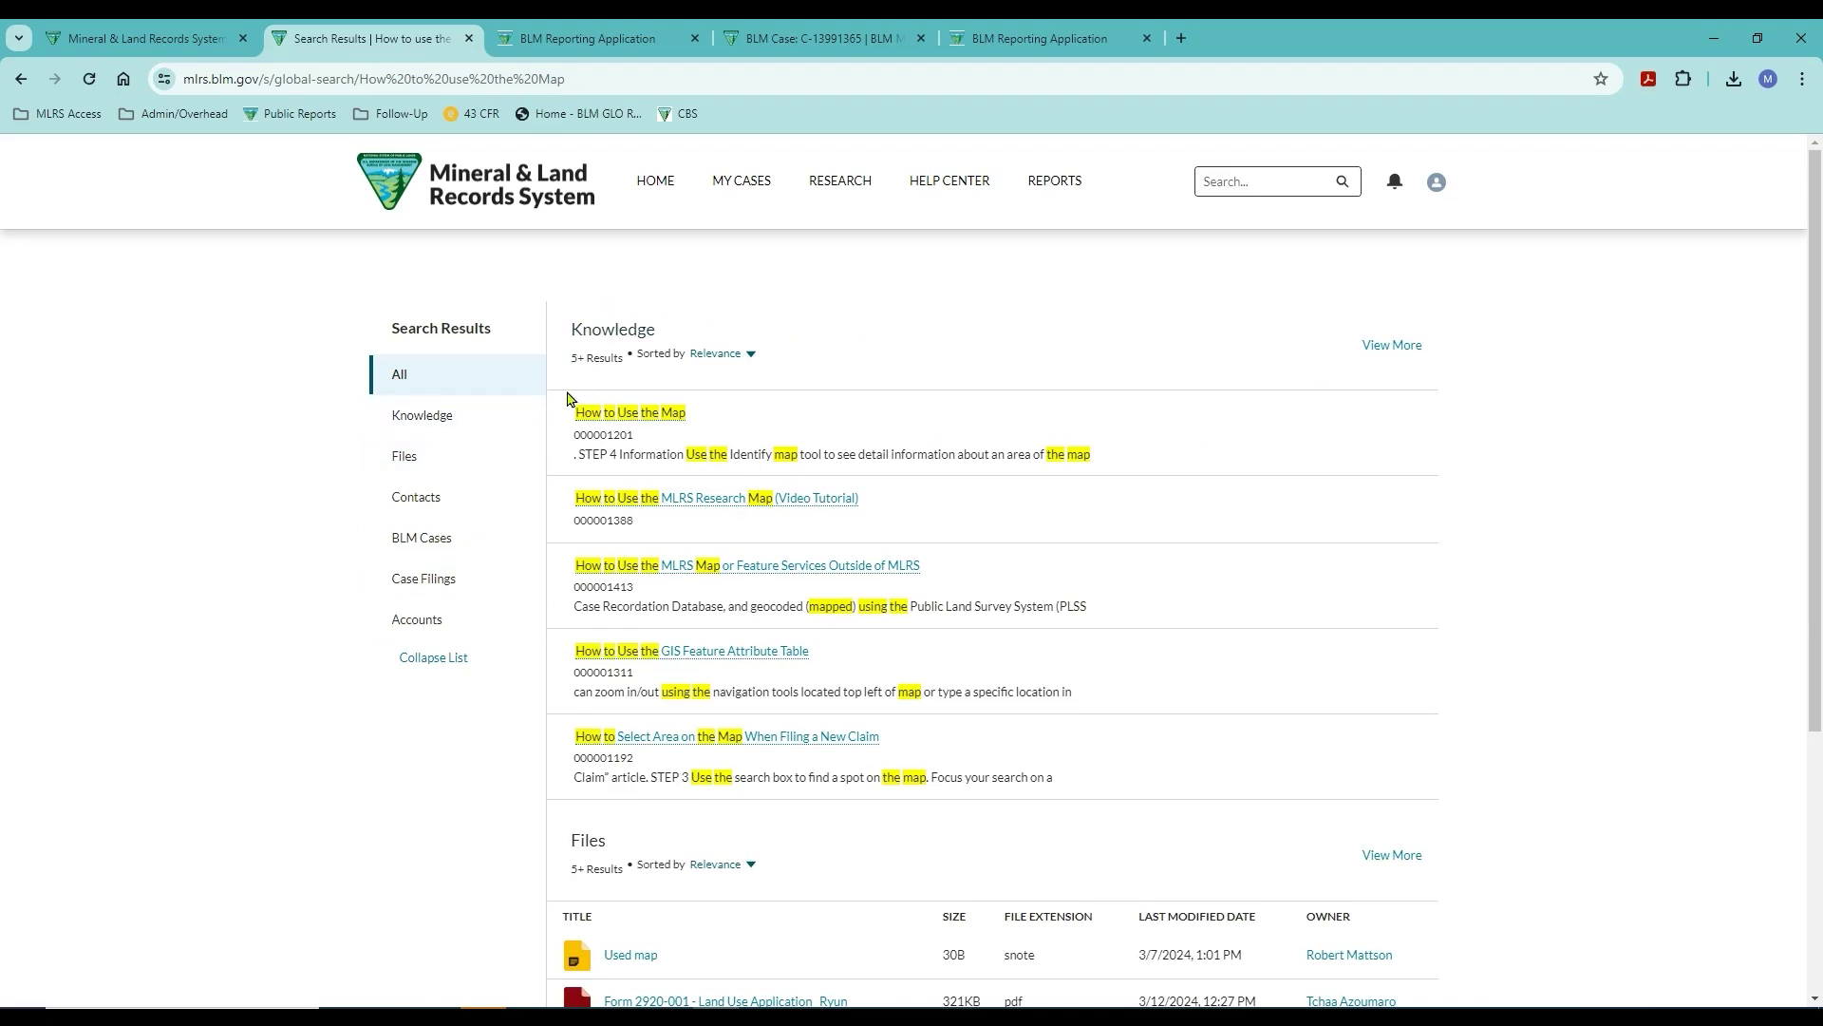
{"action": "left_click", "coordinate": [1396, 348]}
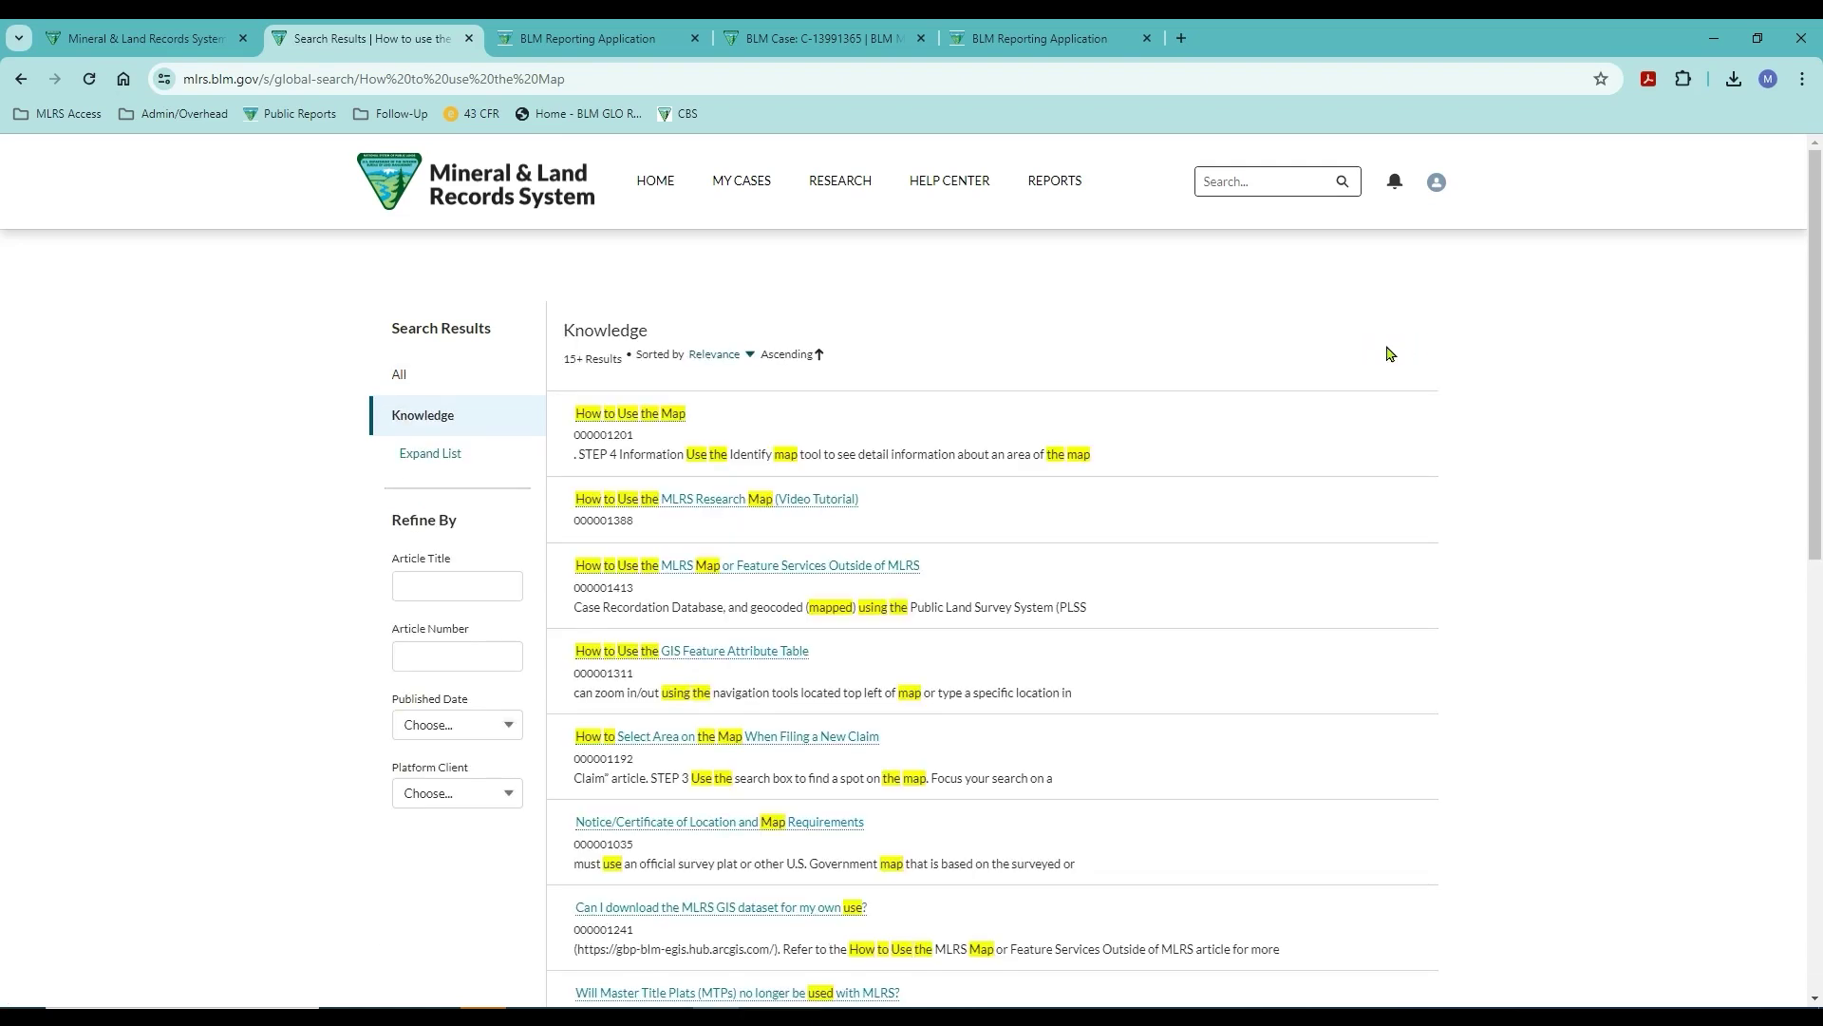
Open the help ticket form from the Help Center's contact section and show the choices for the ticket's application.
{"action": "left_click", "coordinate": [948, 183]}
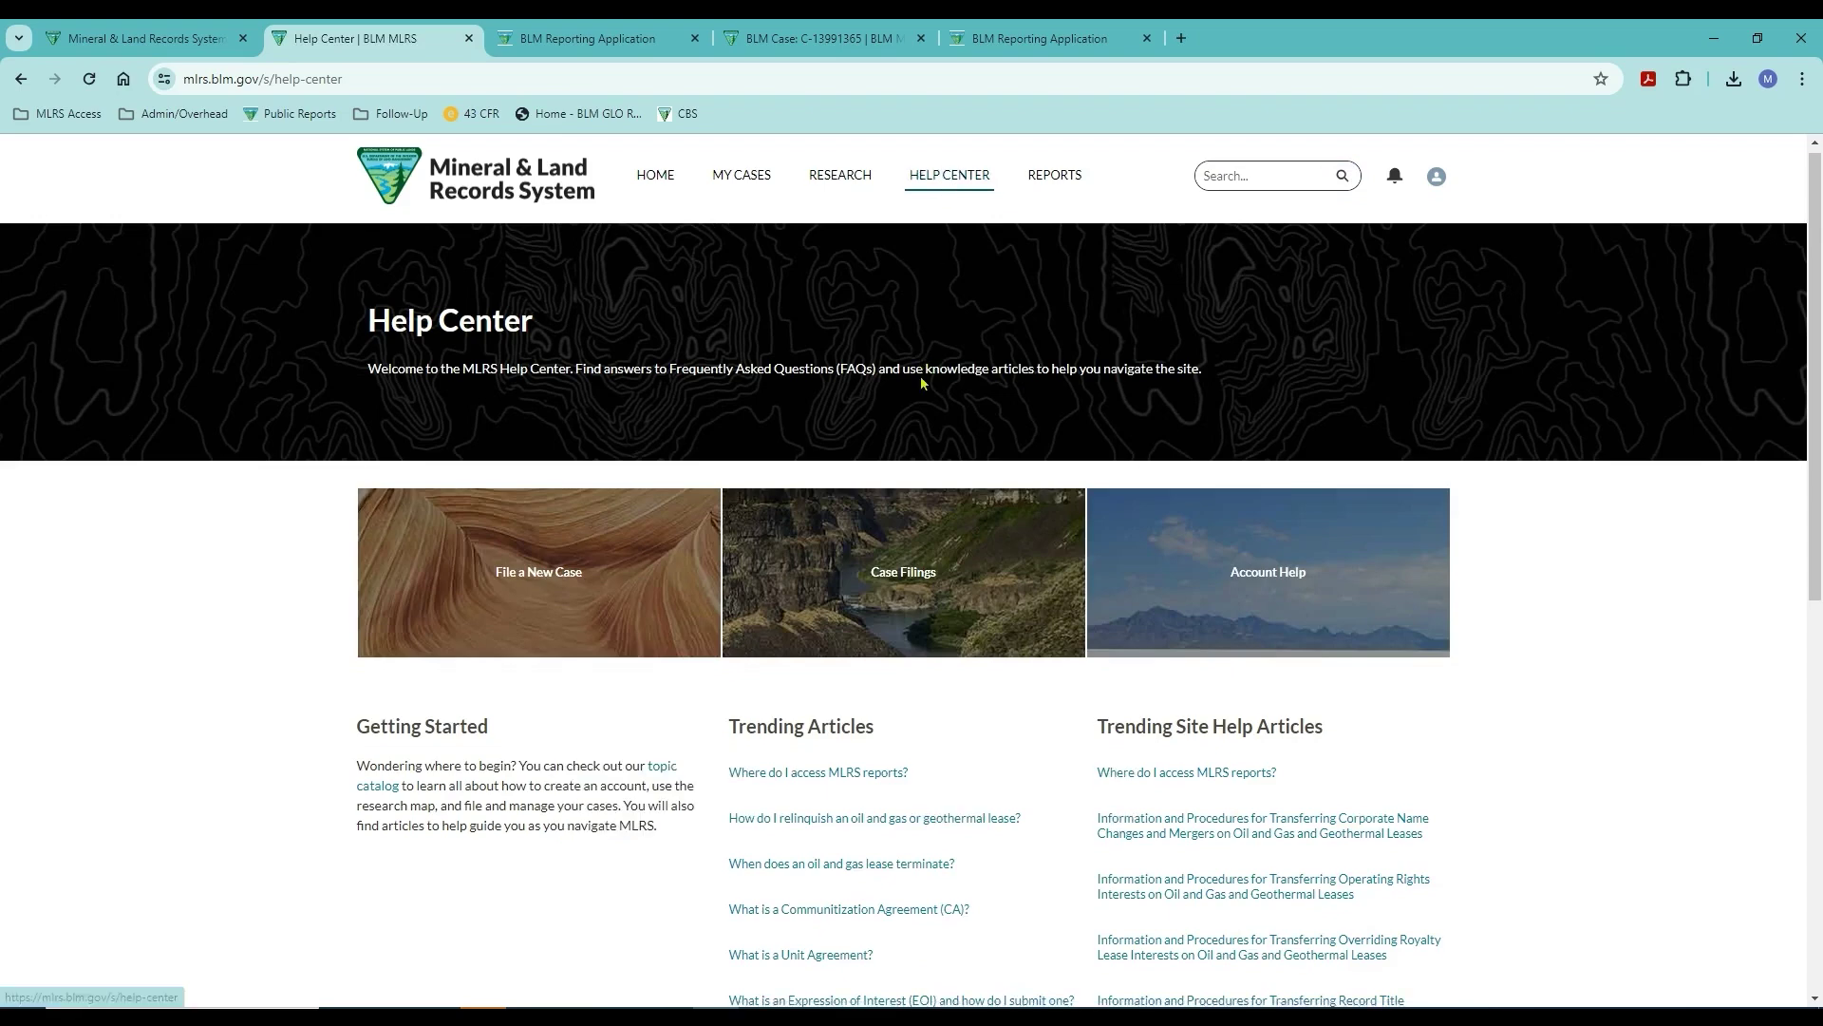
{"action": "scroll", "coordinate": [920, 374], "scroll_direction": "down", "scroll_amount": 3}
{"action": "scroll", "coordinate": [917, 393], "scroll_direction": "down", "scroll_amount": 4}
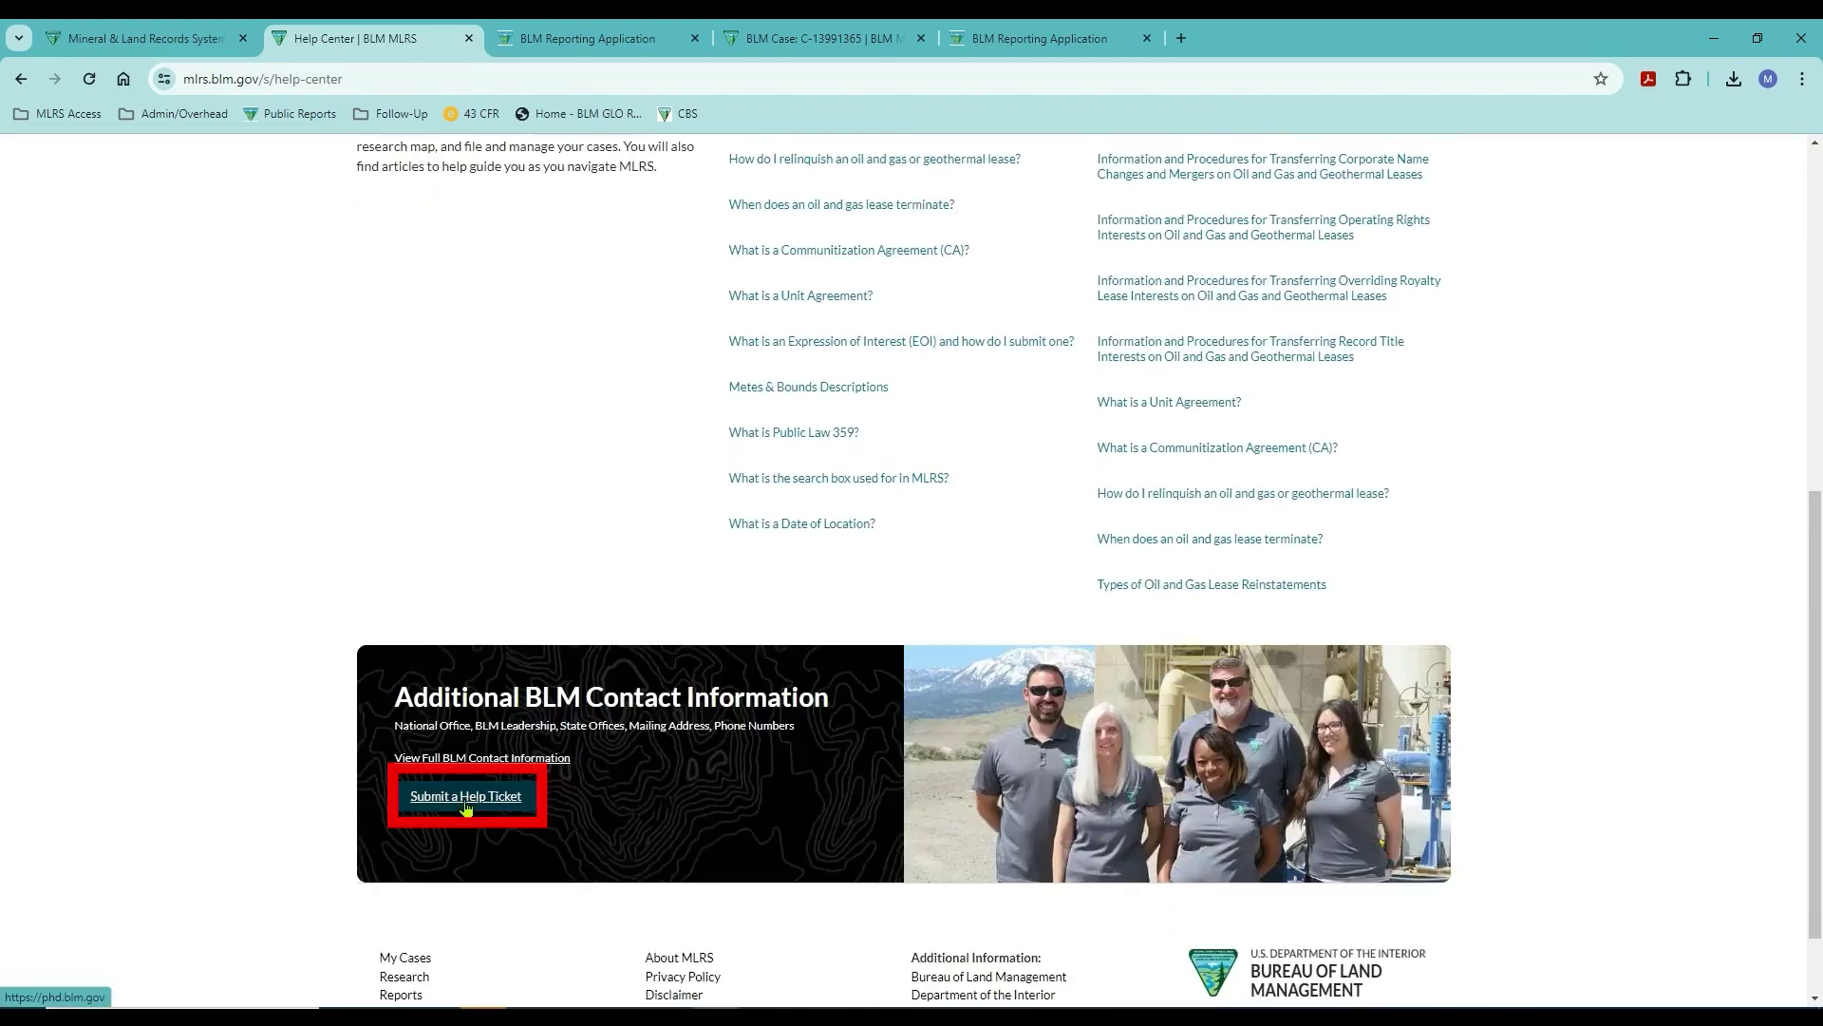
{"action": "left_click", "coordinate": [466, 798]}
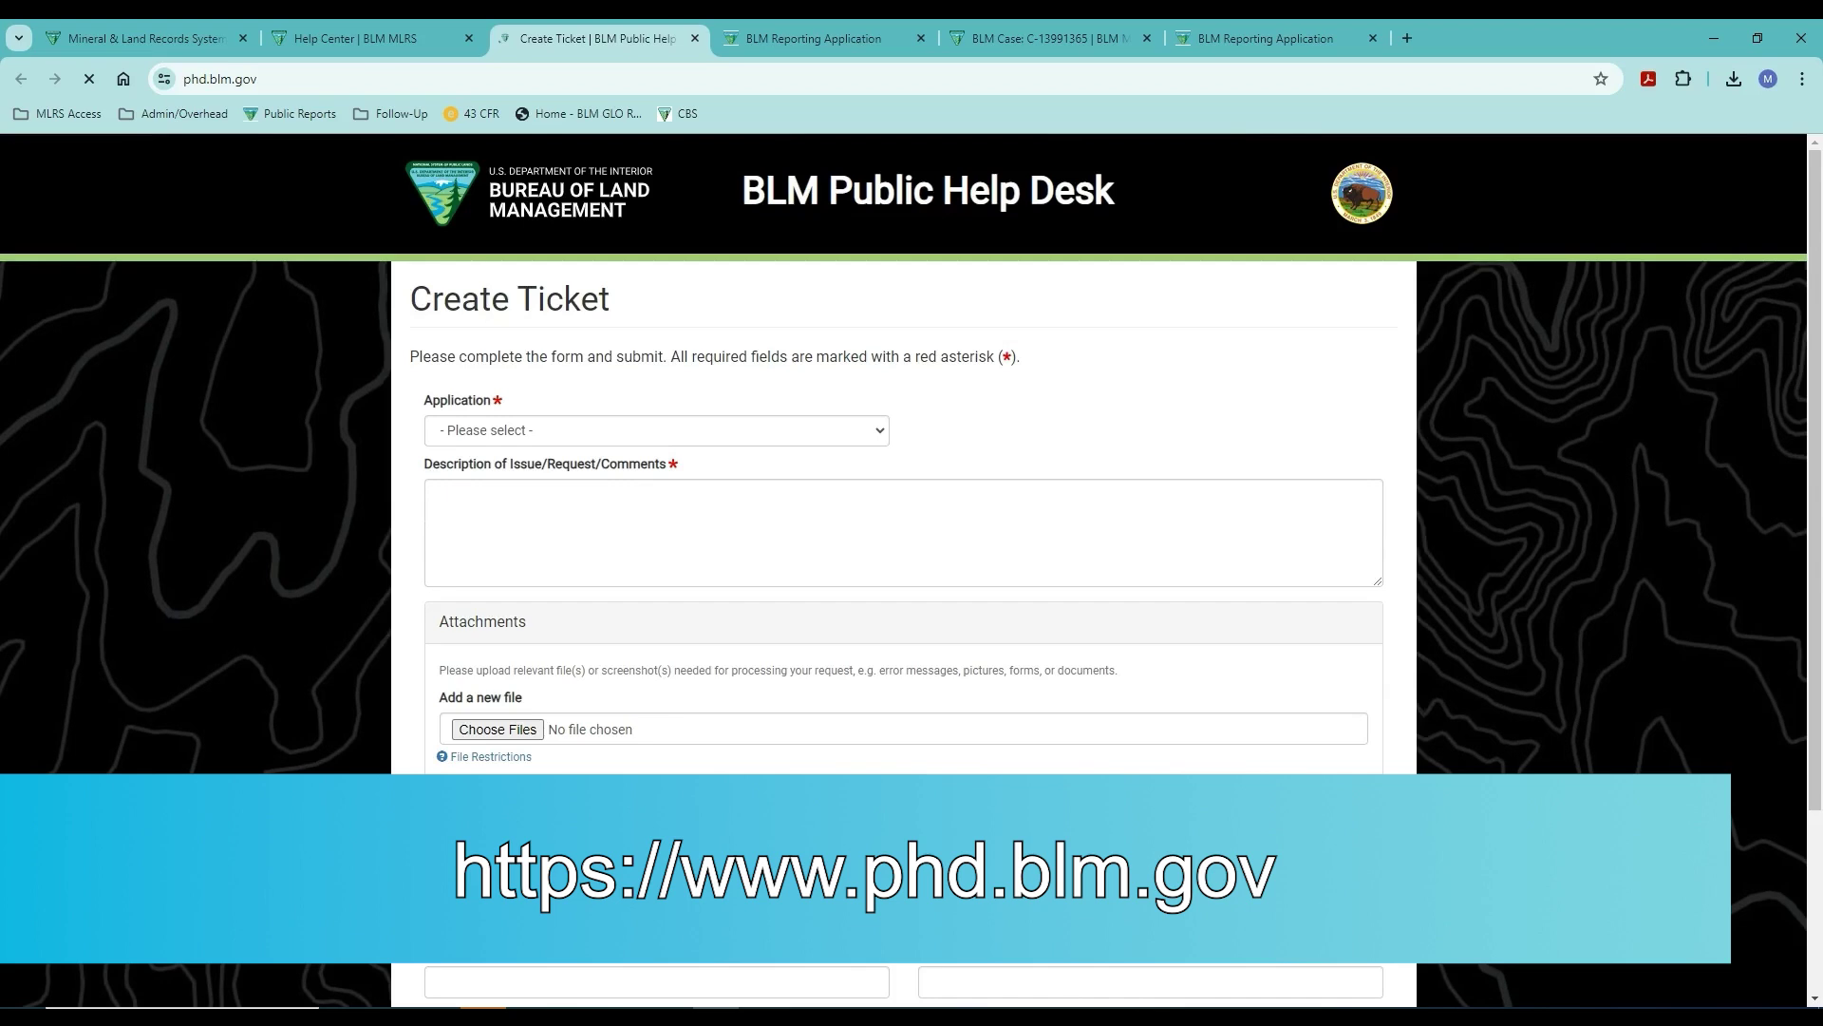
{"action": "left_click", "coordinate": [656, 430]}
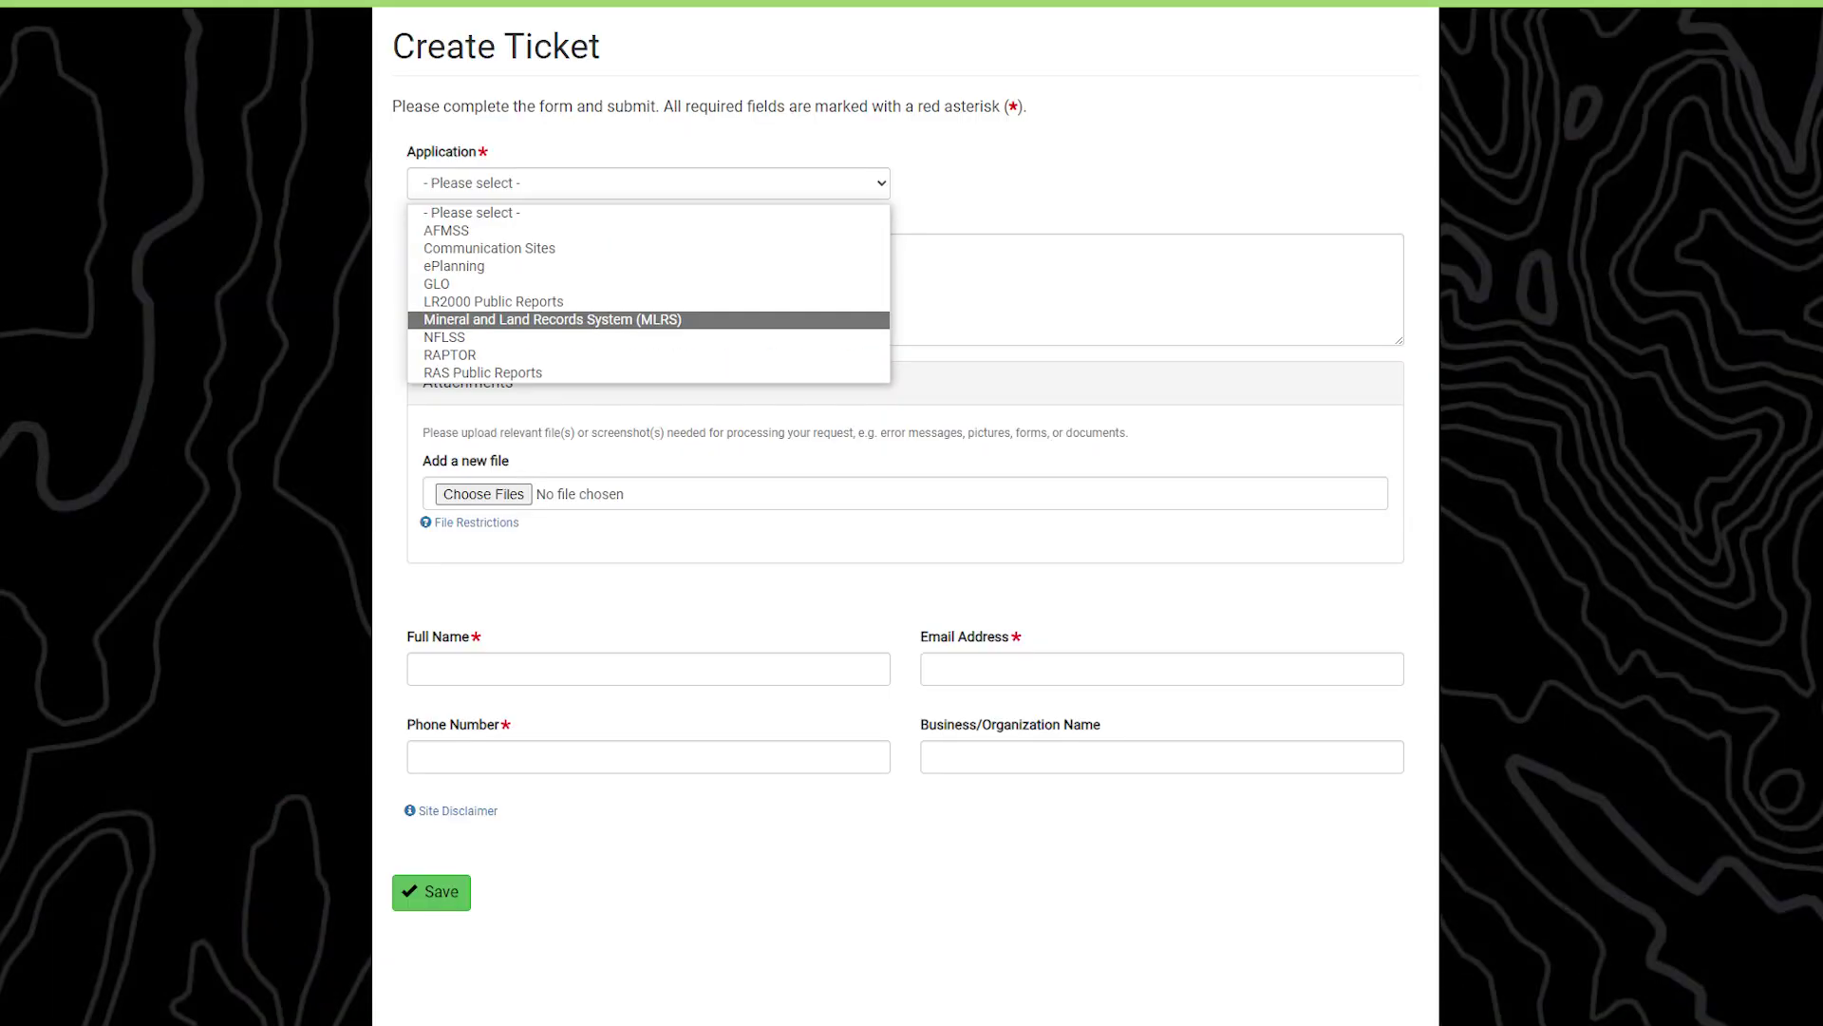